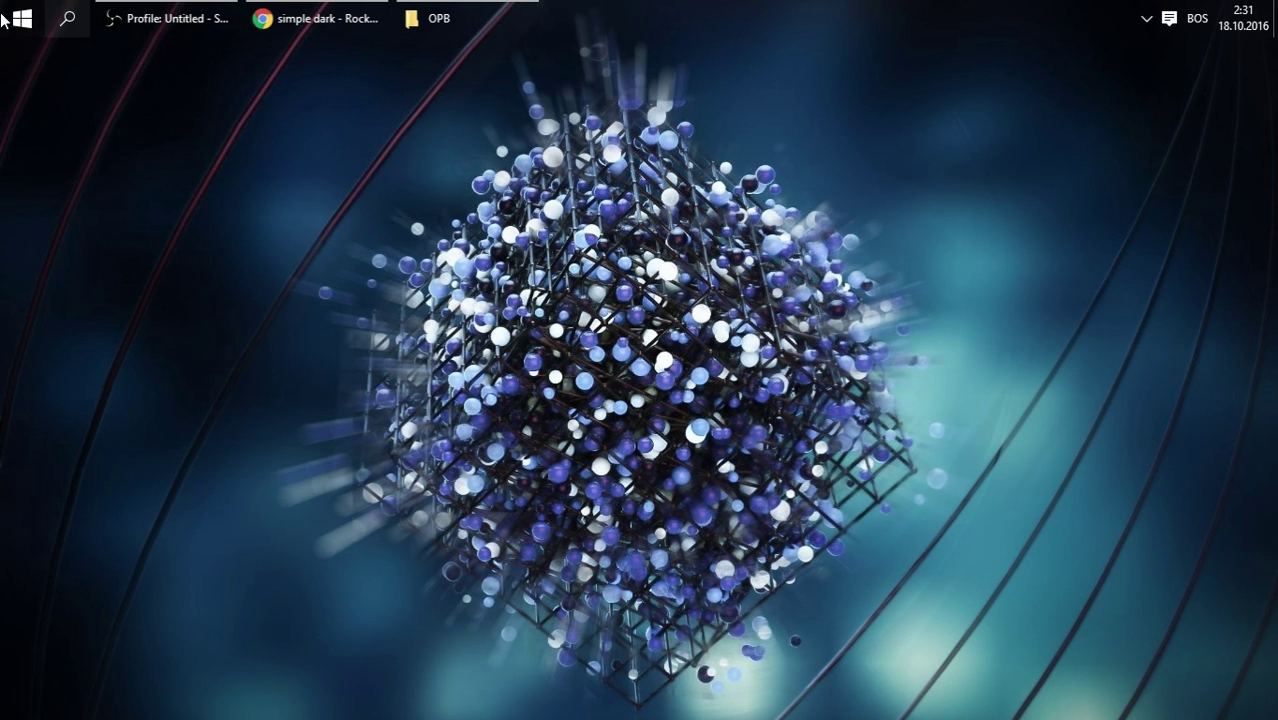
{"action": "left_click", "coordinate": [14, 20]}
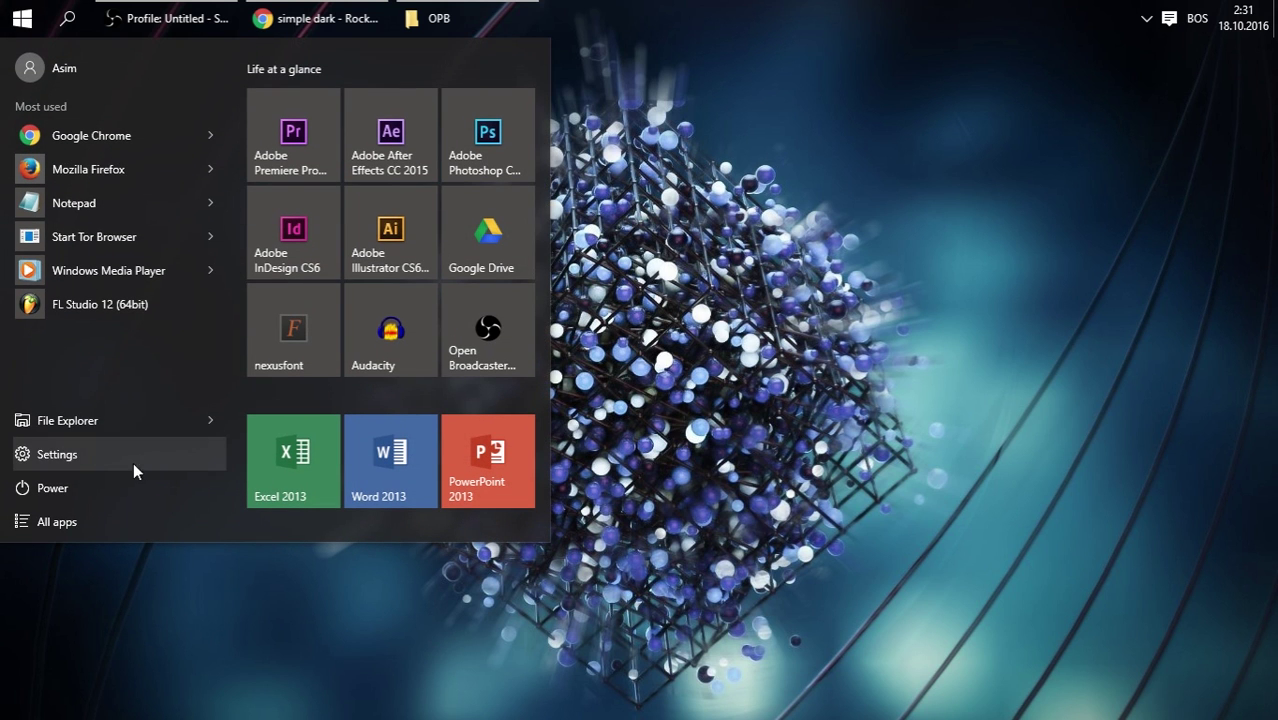
{"action": "left_click", "coordinate": [724, 160]}
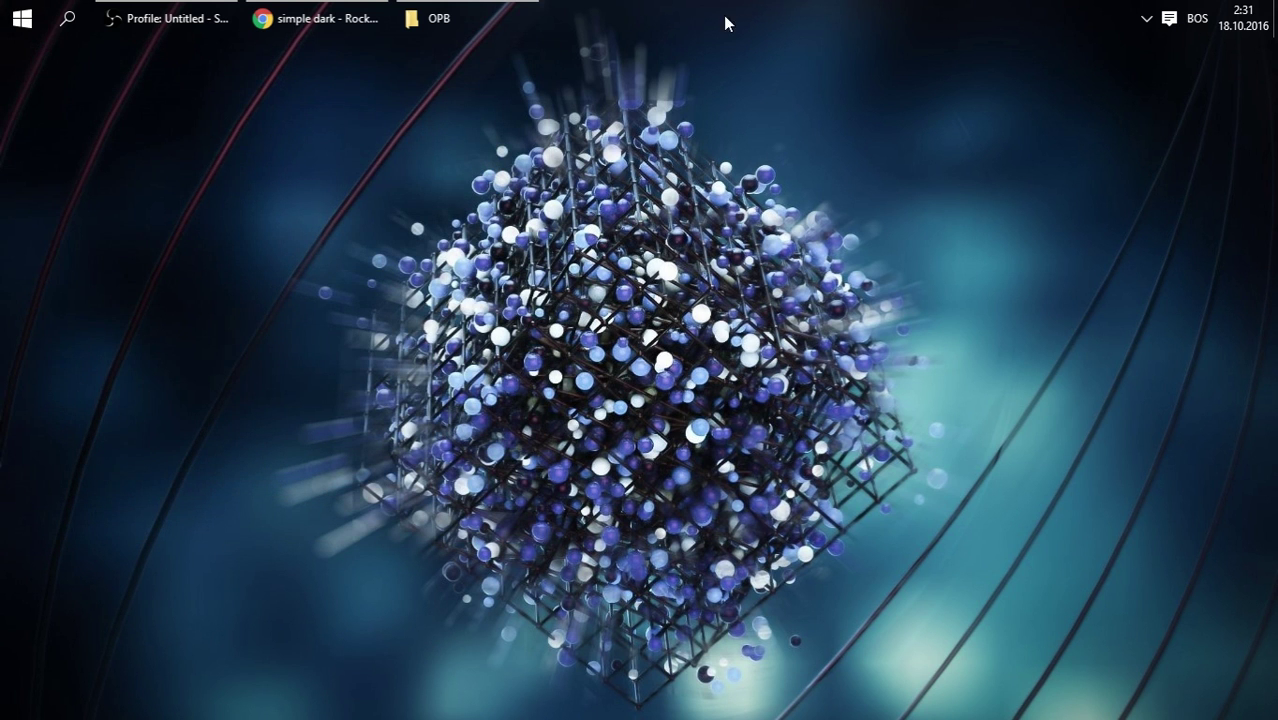
{"action": "mouse_move", "coordinate": [553, 708]}
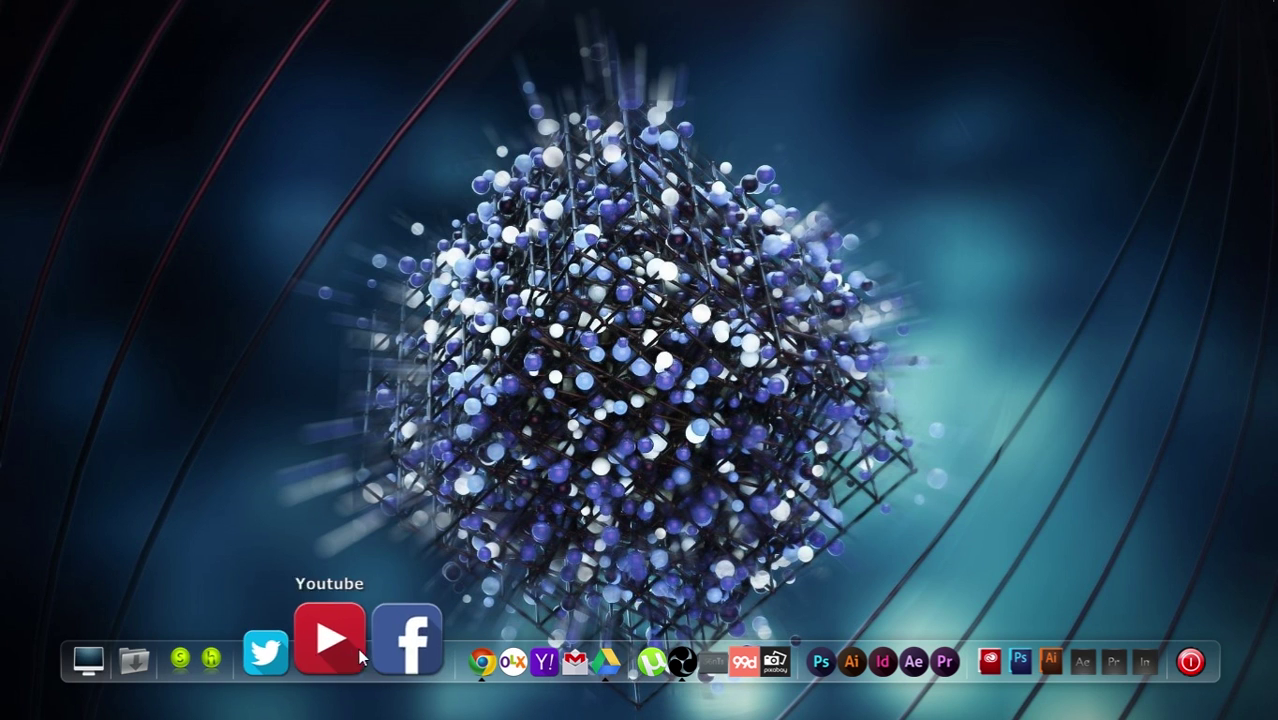
{"action": "left_click", "coordinate": [428, 656]}
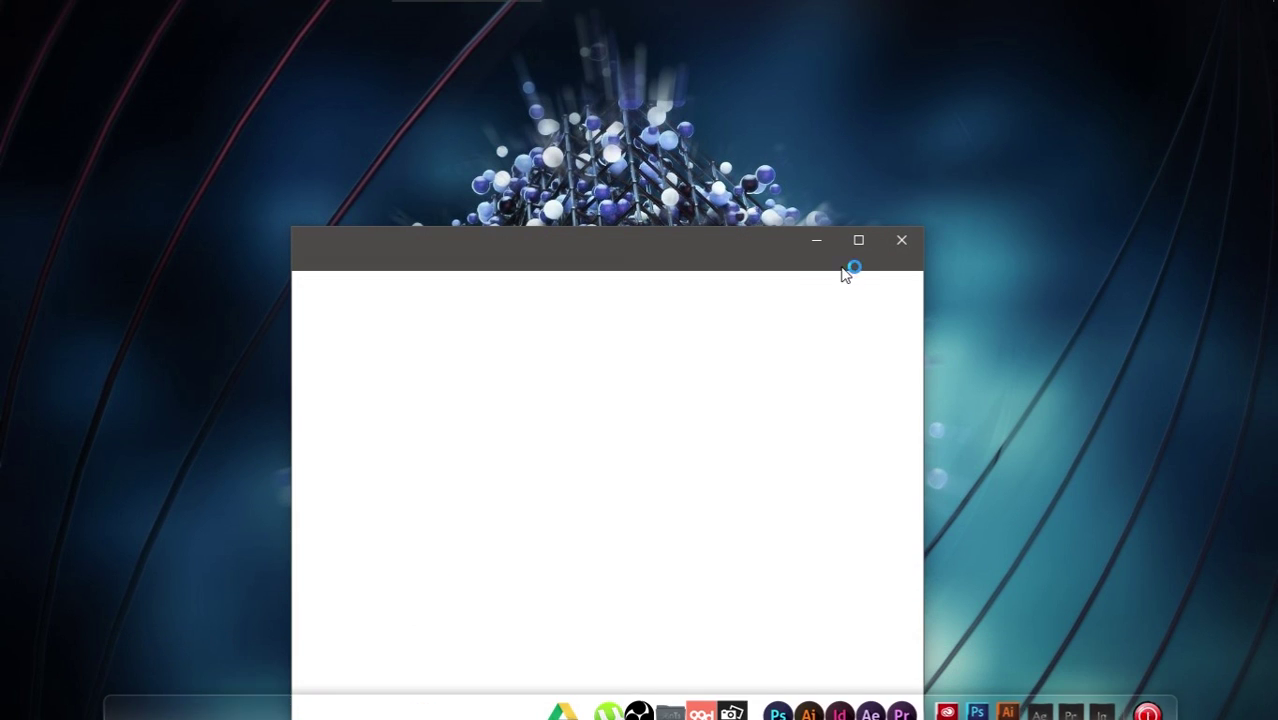
{"action": "left_click", "coordinate": [858, 240]}
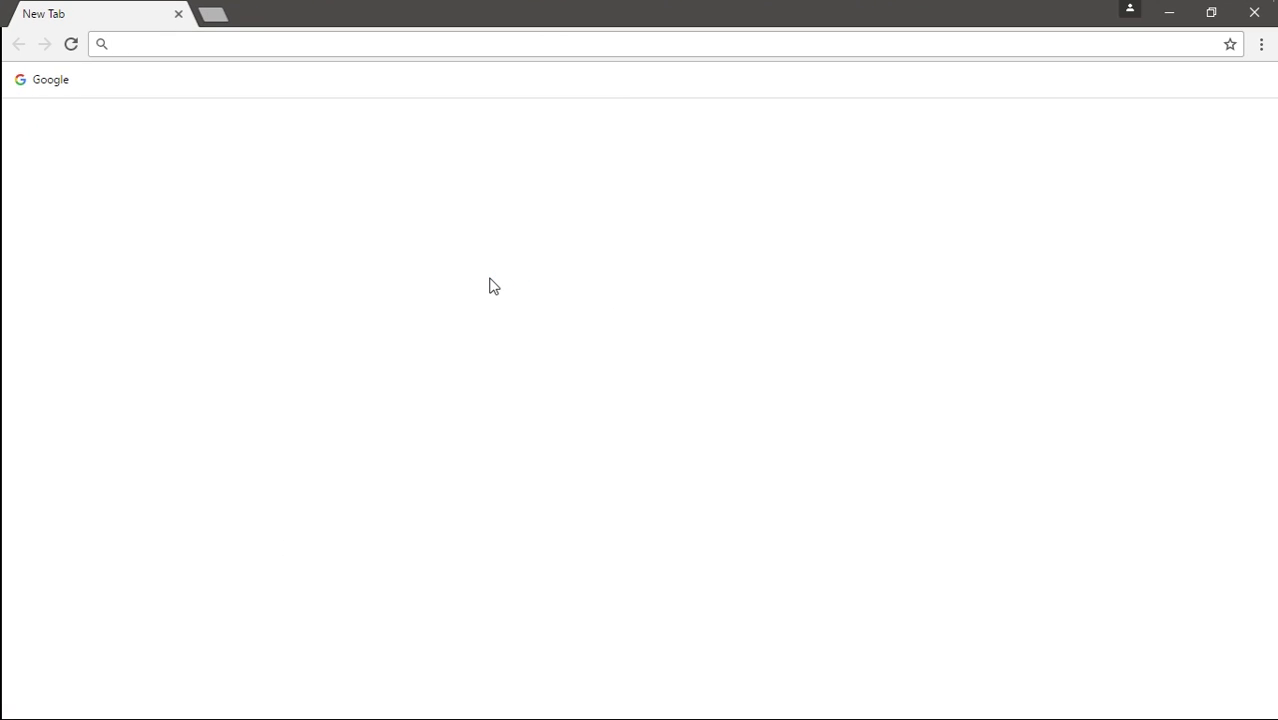
{"action": "left_click", "coordinate": [1255, 16]}
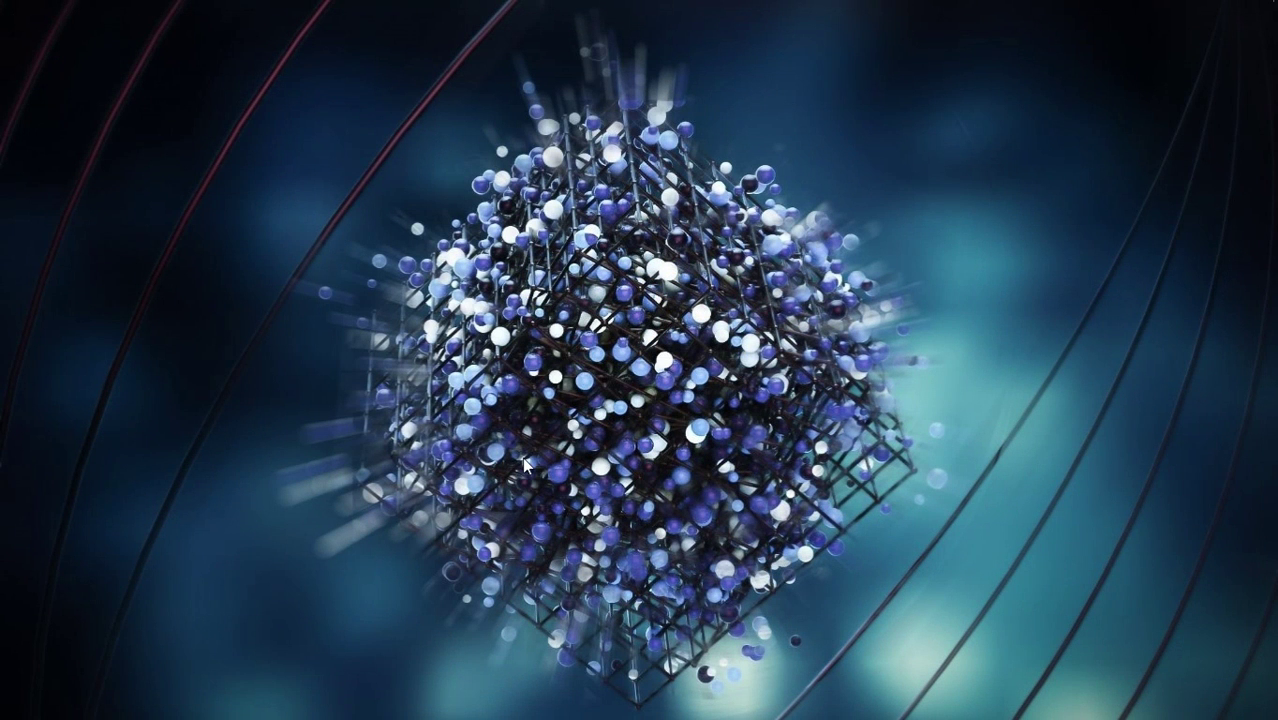
Open Google in Chrome and search for "rocketdock".
{"action": "mouse_move", "coordinate": [309, 706]}
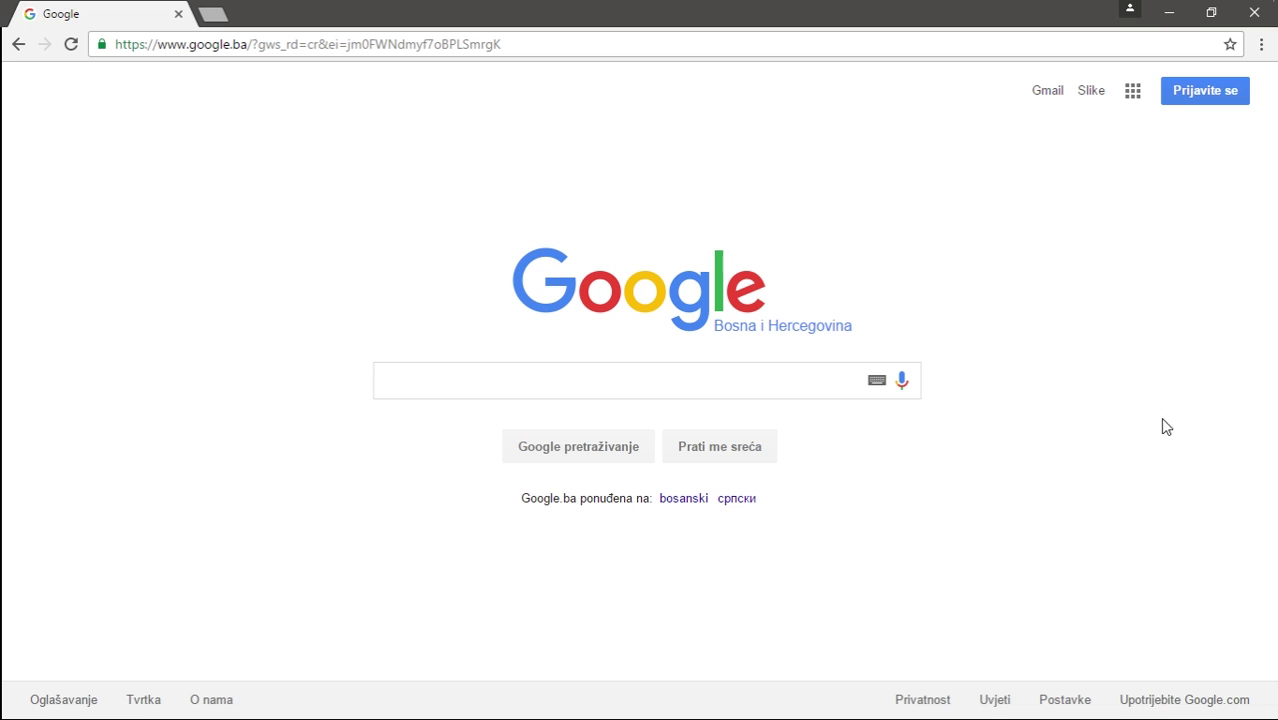
{"action": "left_click", "coordinate": [476, 381]}
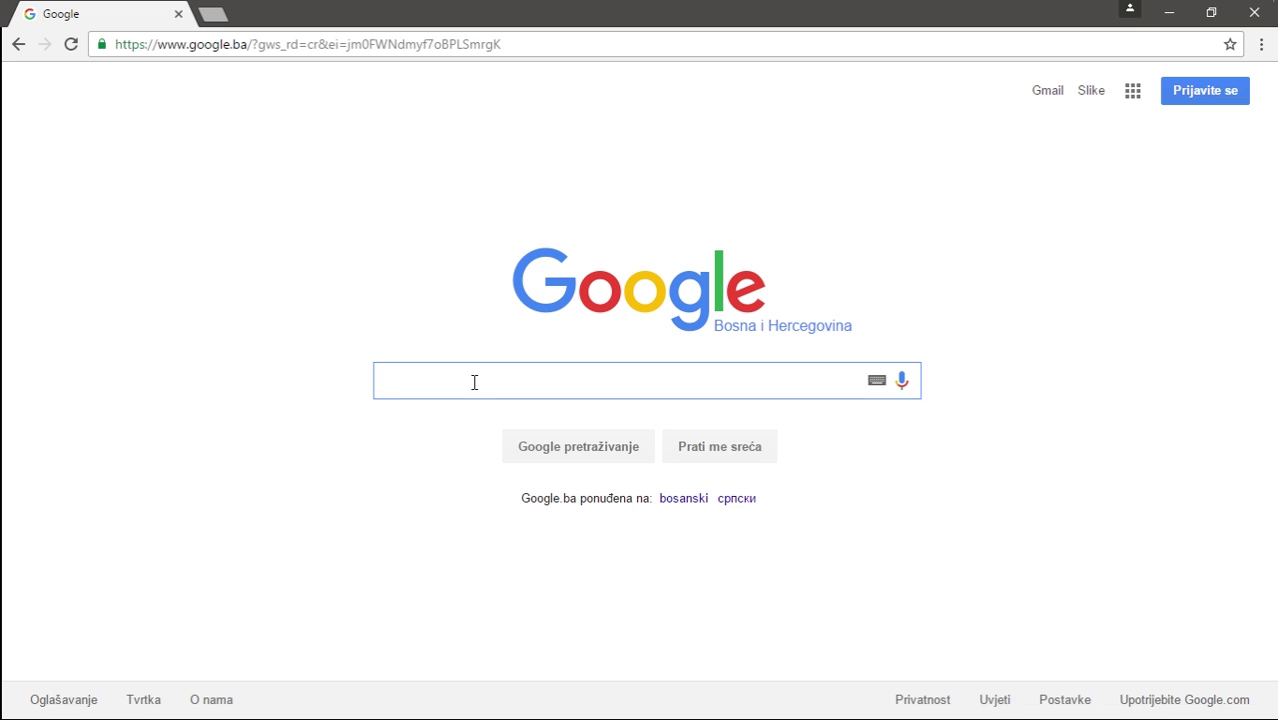
{"action": "type", "text": "roc"}
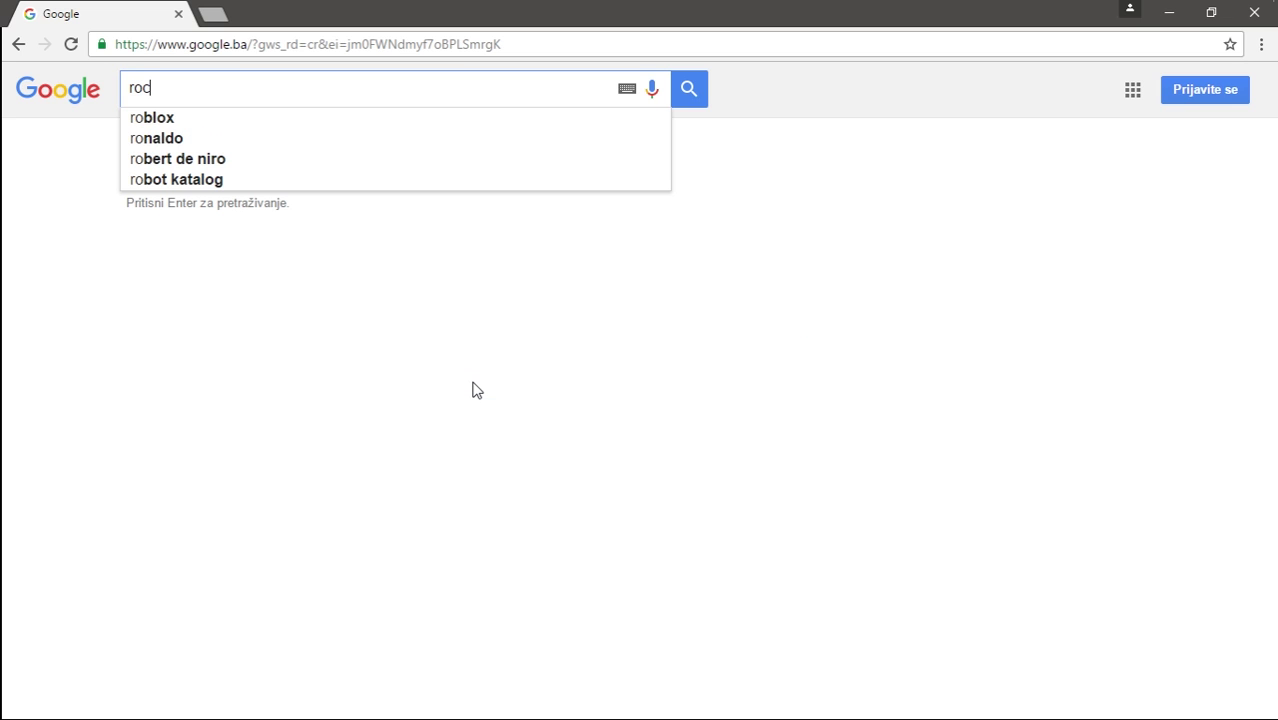
{"action": "type", "text": "ket"}
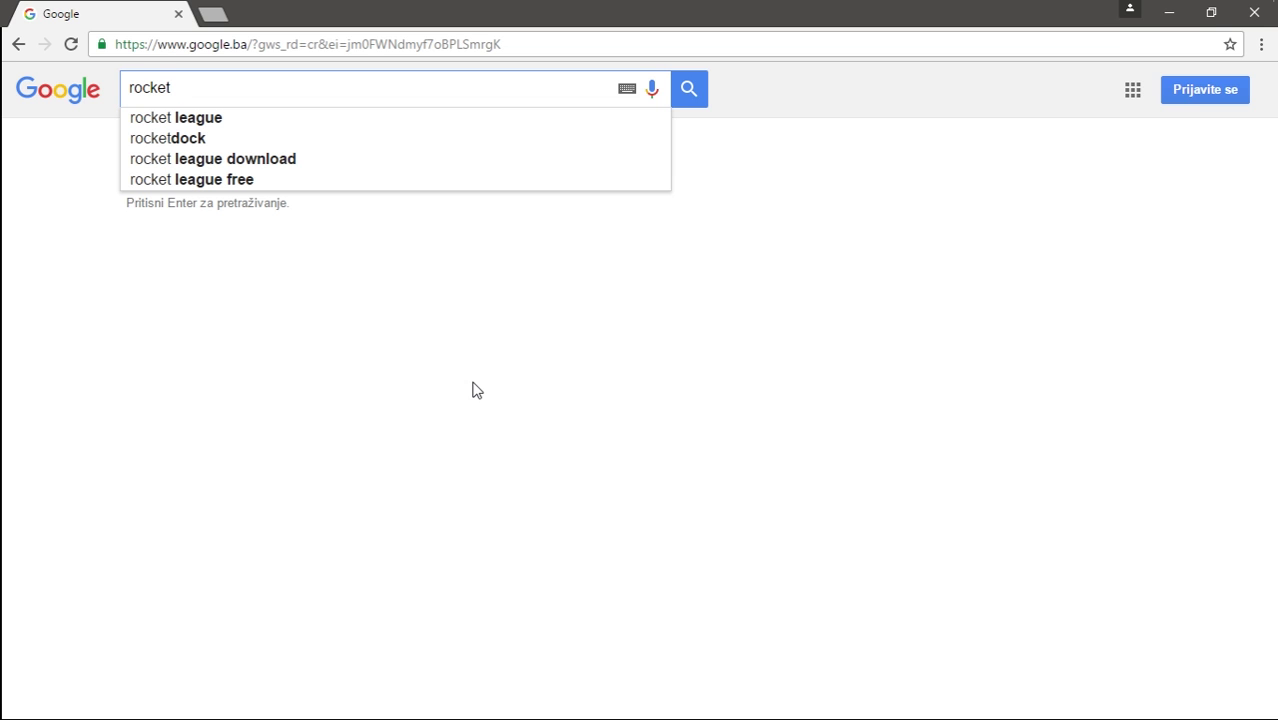
{"action": "type", "text": "dock"}
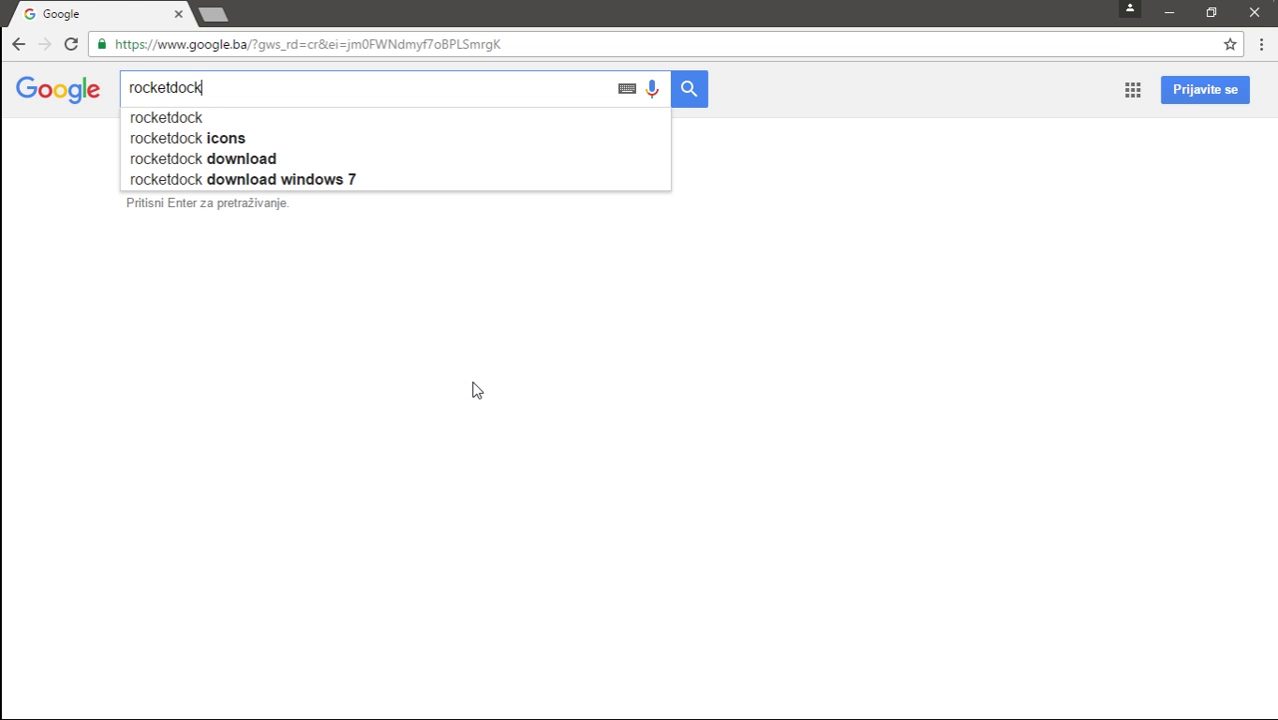
{"action": "key", "text": "Return"}
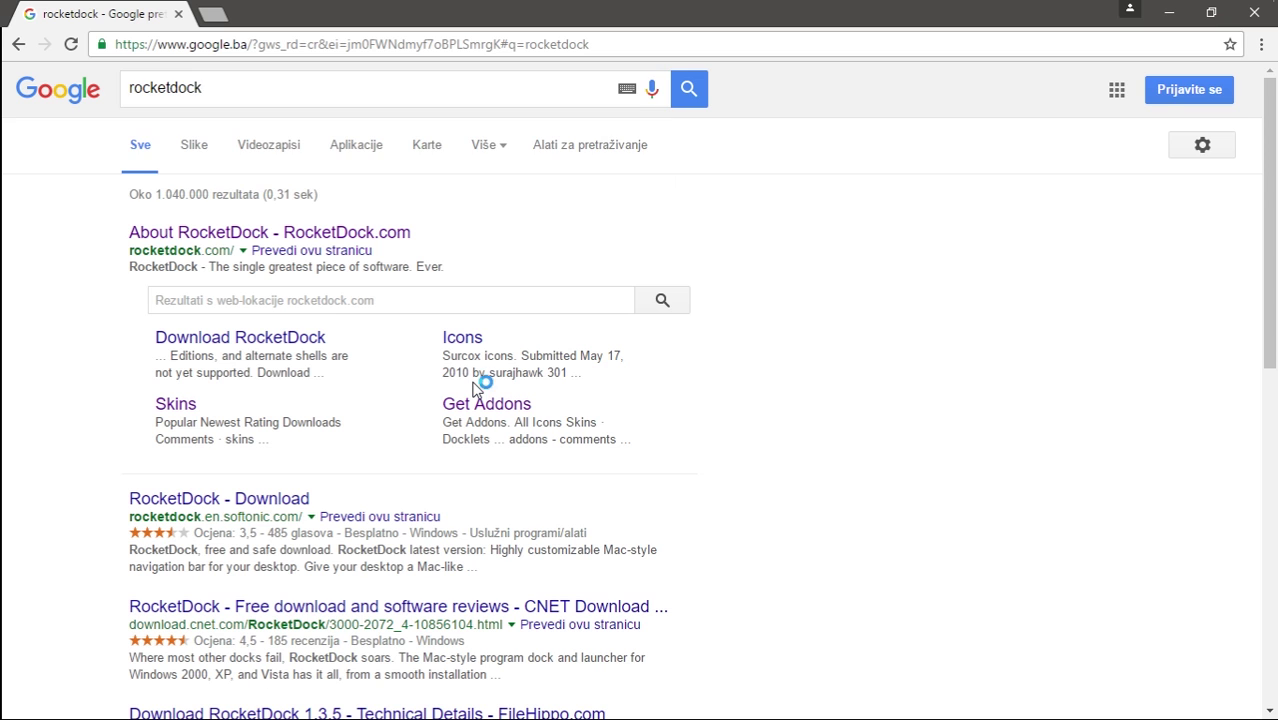
Open the RocketDock.com site from the search results and download Version 1.3.5 from its archive list.
{"action": "left_click_drag", "start_coordinate": [177, 234], "coordinate": [442, 237]}
{"action": "left_click", "coordinate": [442, 237]}
{"action": "left_click", "coordinate": [172, 240]}
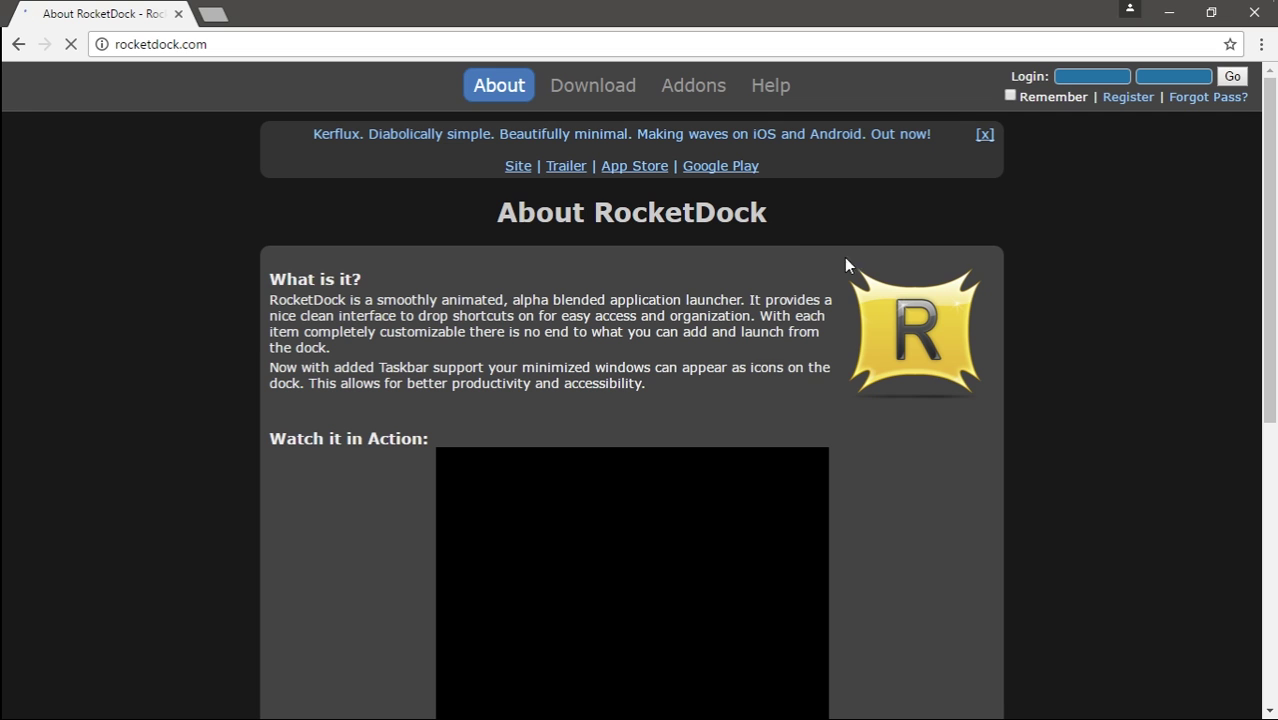
{"action": "left_click", "coordinate": [573, 88]}
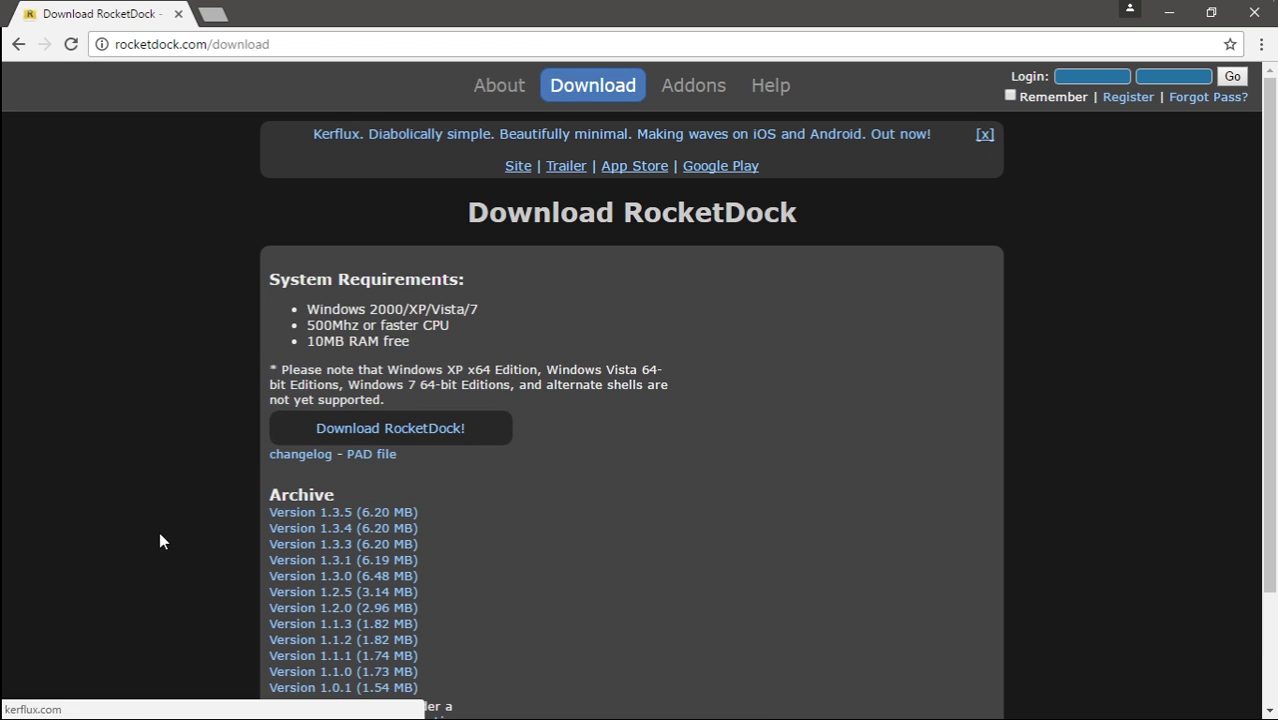
{"action": "scroll", "coordinate": [178, 490], "scroll_direction": "down", "scroll_amount": 2}
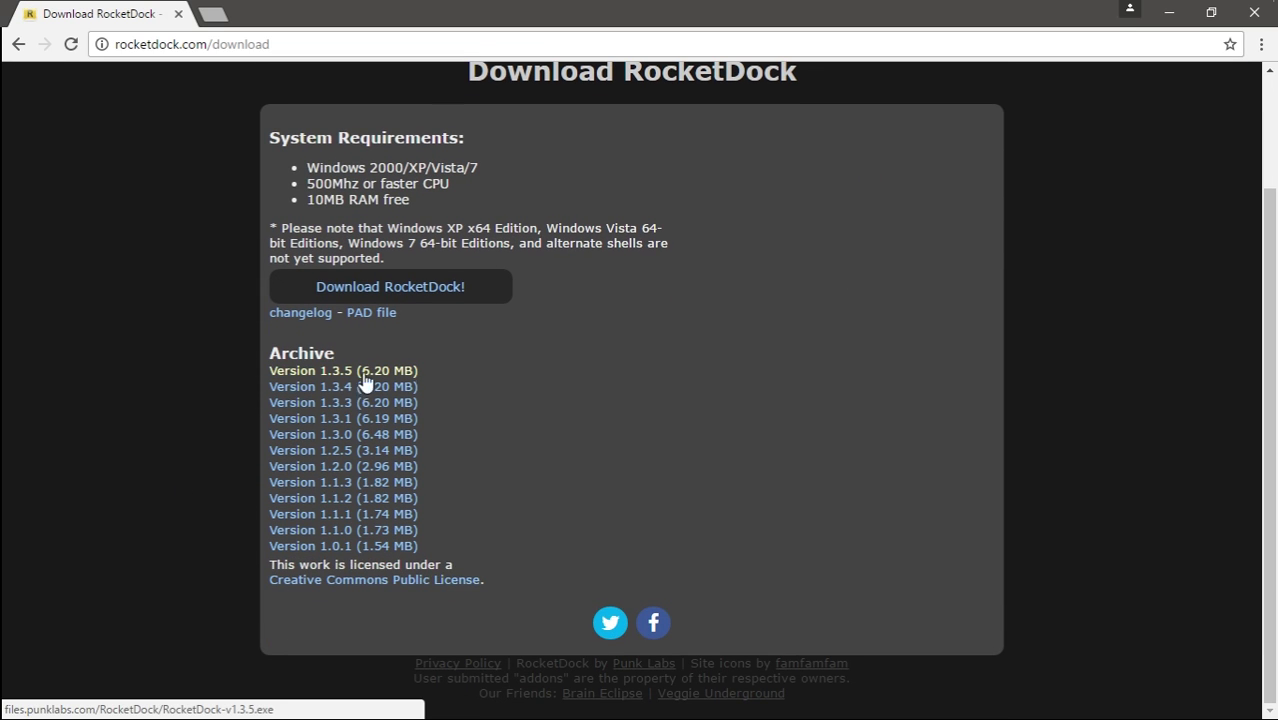
{"action": "left_click", "coordinate": [314, 373]}
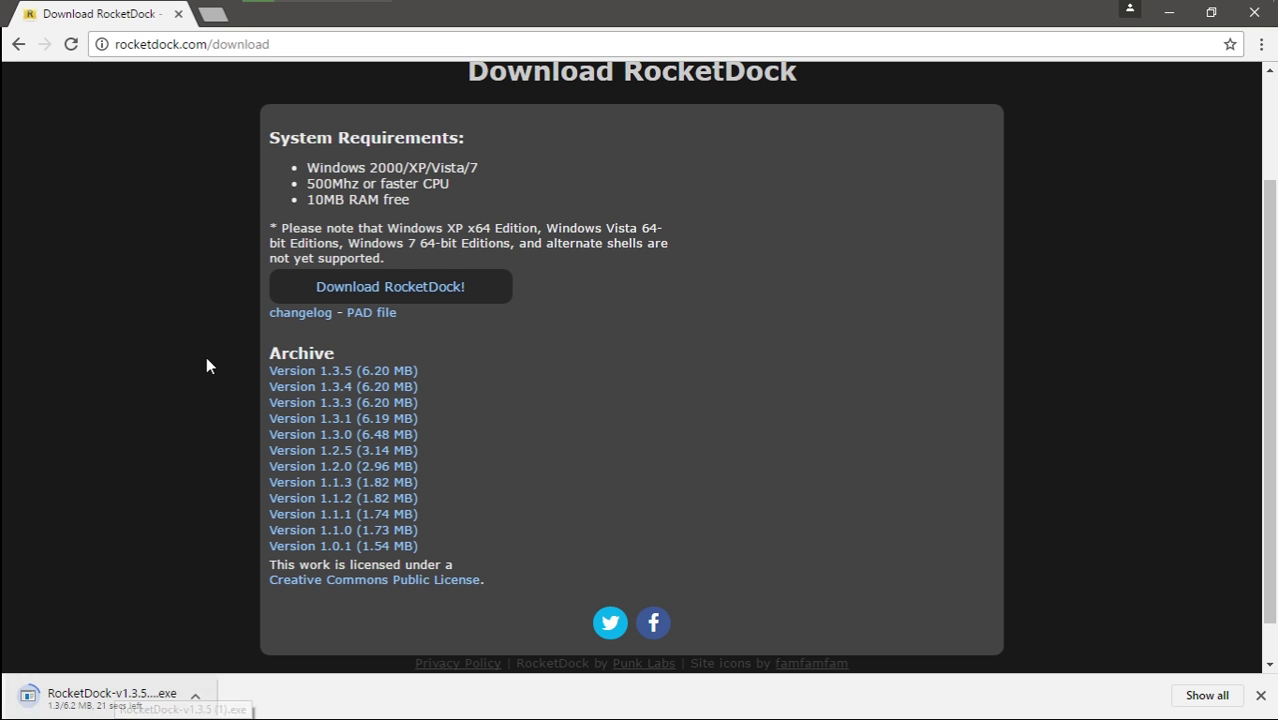
Go to the RocketDock site's Addons section and browse its popular icon packs.
{"action": "scroll", "coordinate": [205, 362], "scroll_direction": "up", "scroll_amount": 2}
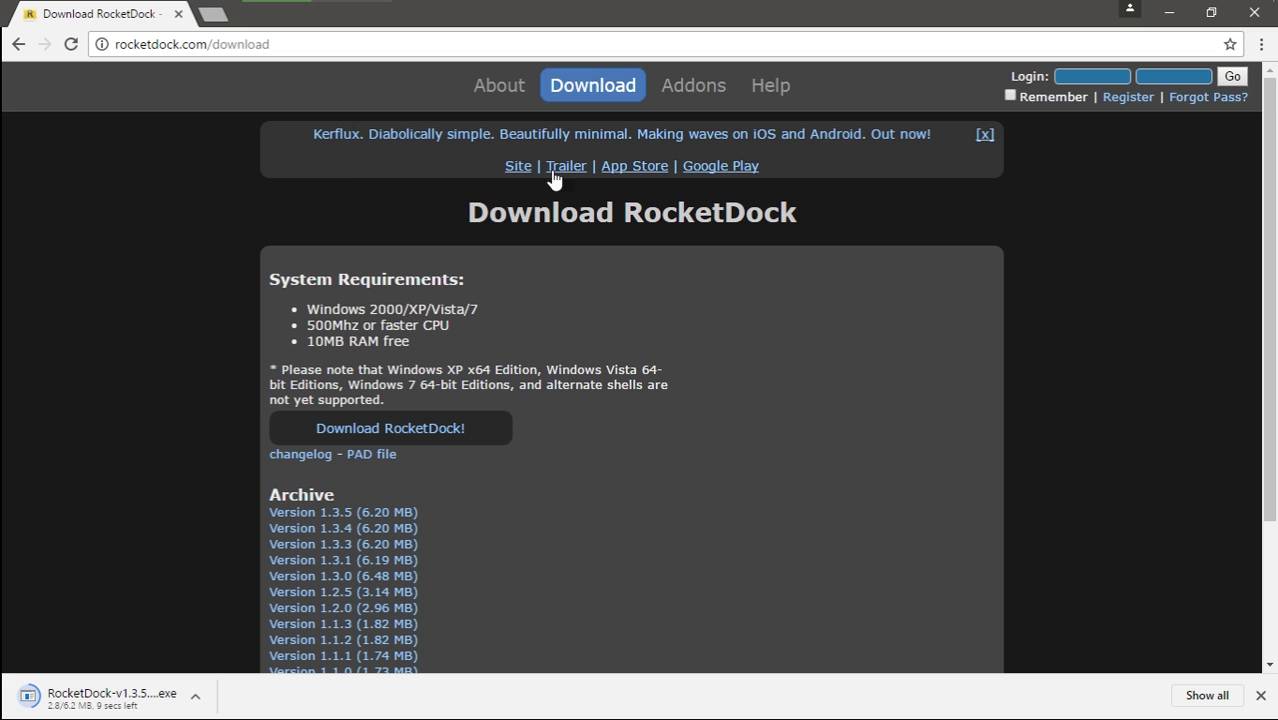
{"action": "left_click", "coordinate": [693, 89]}
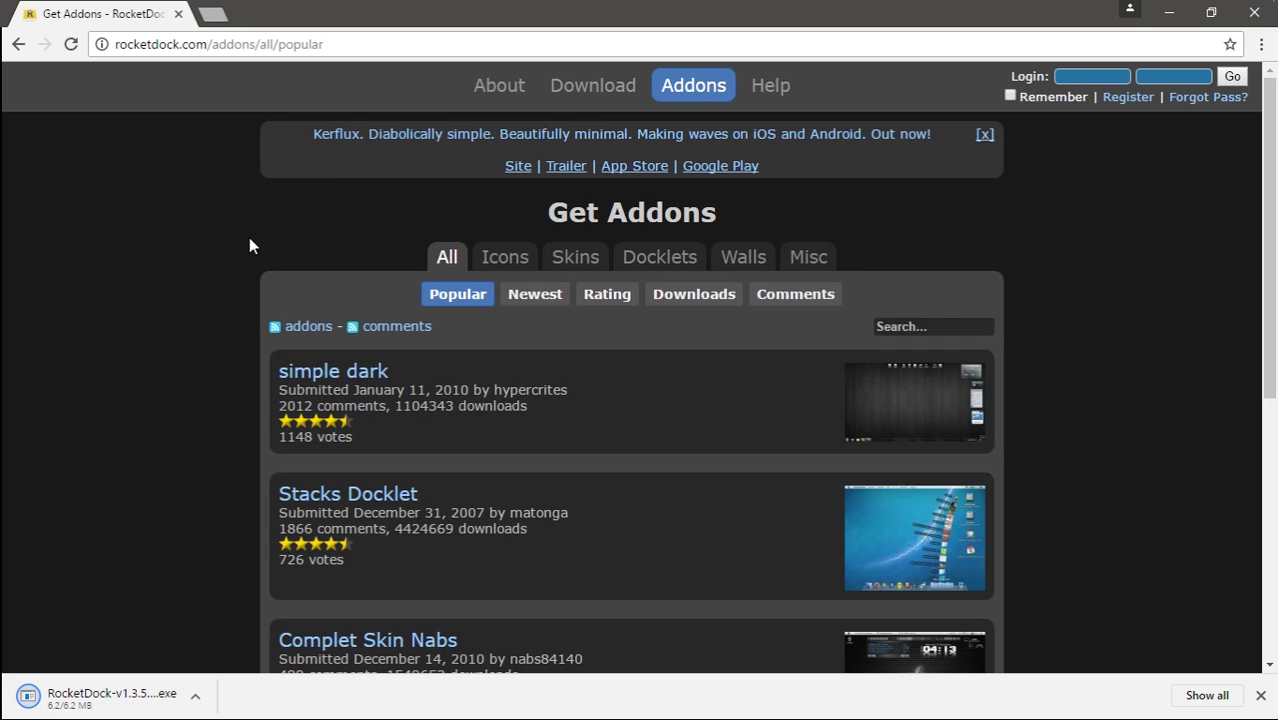
{"action": "scroll", "coordinate": [310, 226], "scroll_direction": "down", "scroll_amount": 2}
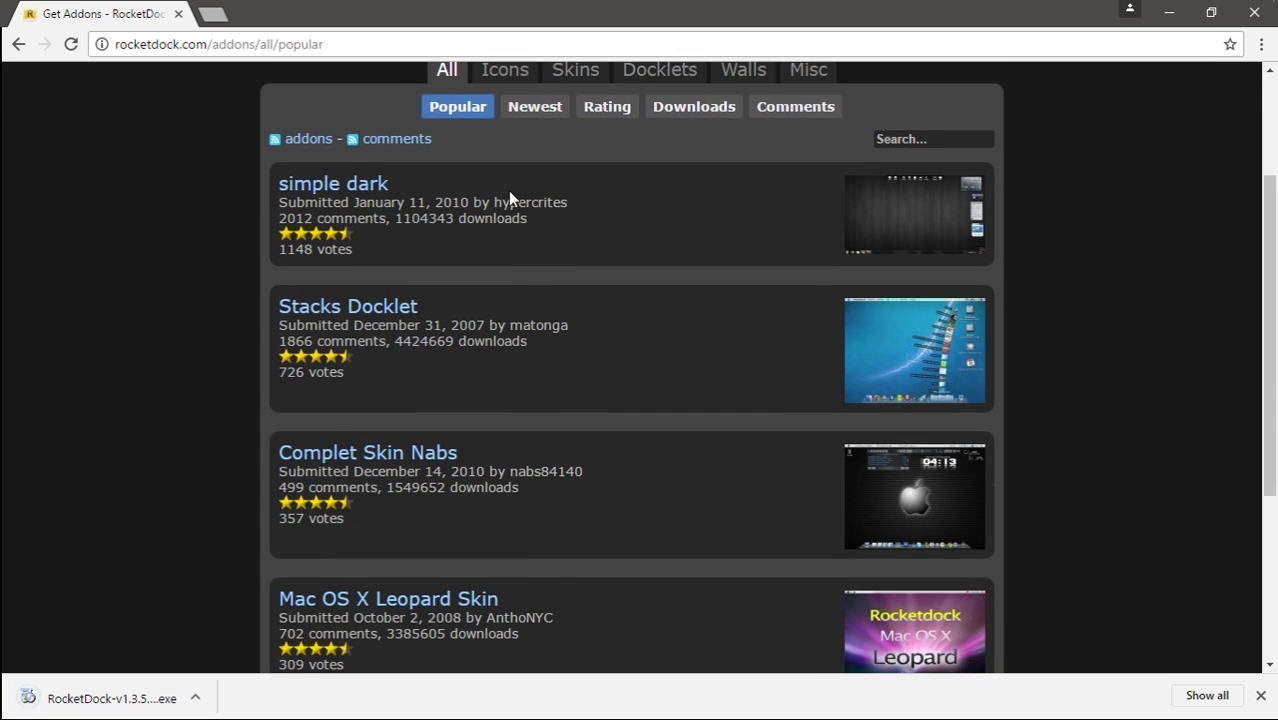
{"action": "scroll", "coordinate": [506, 250], "scroll_direction": "up", "scroll_amount": 2}
{"action": "left_click", "coordinate": [505, 258]}
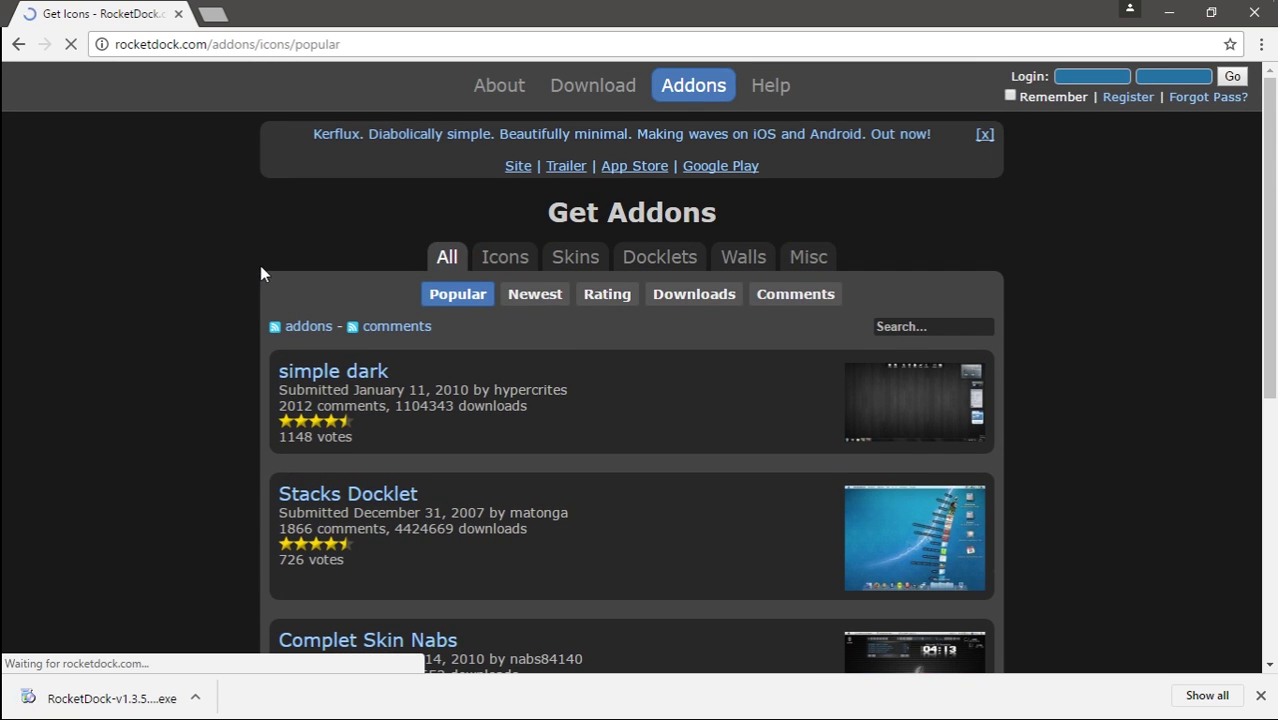
{"action": "scroll", "coordinate": [240, 258], "scroll_direction": "down", "scroll_amount": 2}
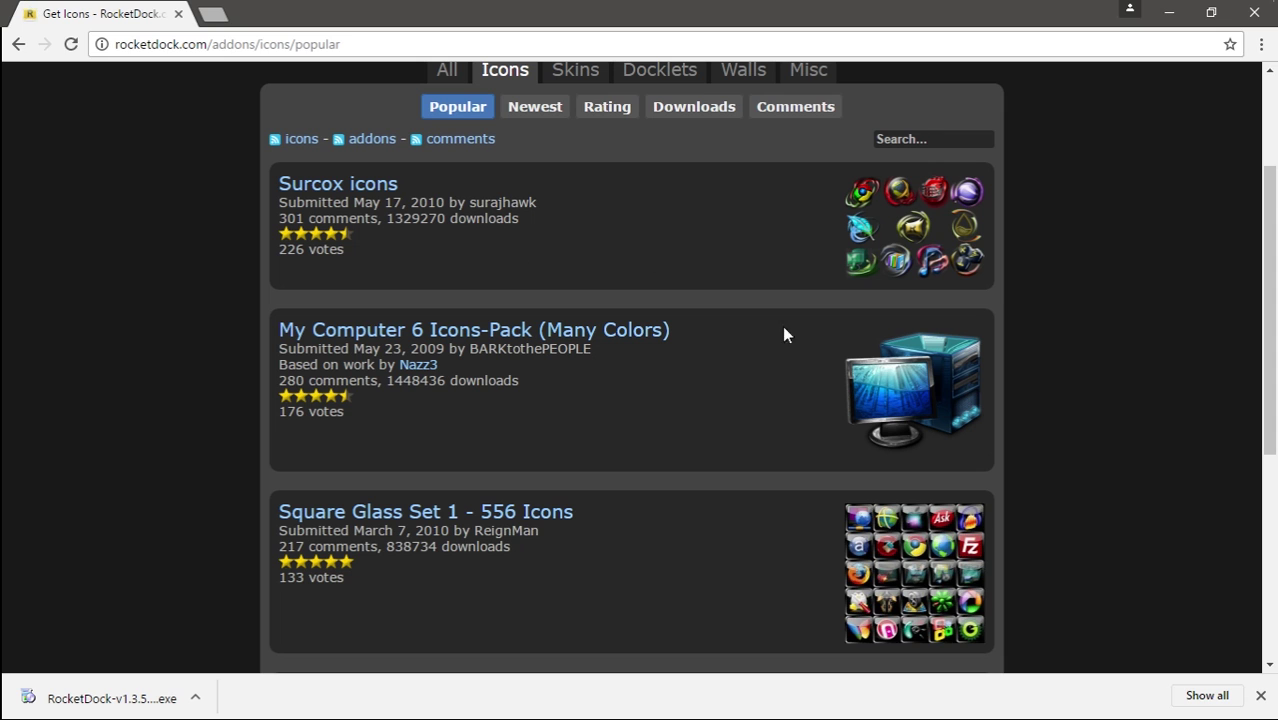
{"action": "scroll", "coordinate": [605, 540], "scroll_direction": "down", "scroll_amount": 1}
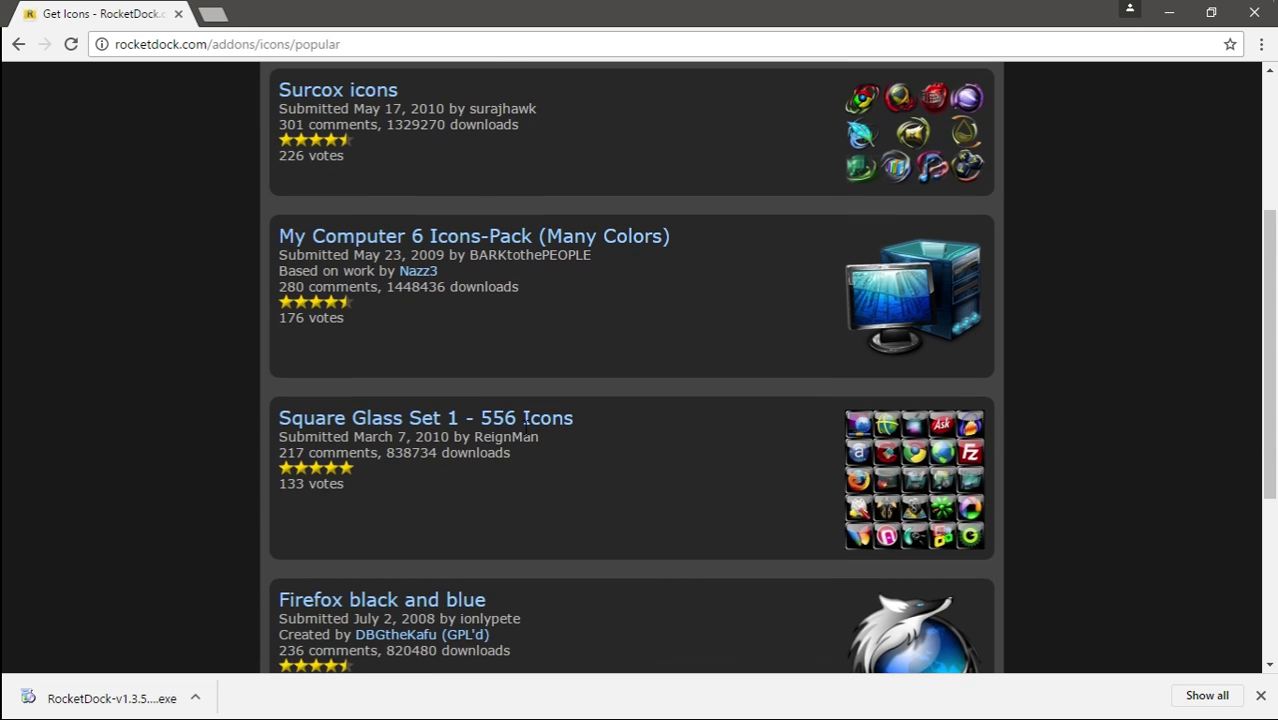
Open the Square Glass Set 1 - 556 Icons page, view its enlarged preview, and close the preview and the download bar.
{"action": "left_click", "coordinate": [512, 429]}
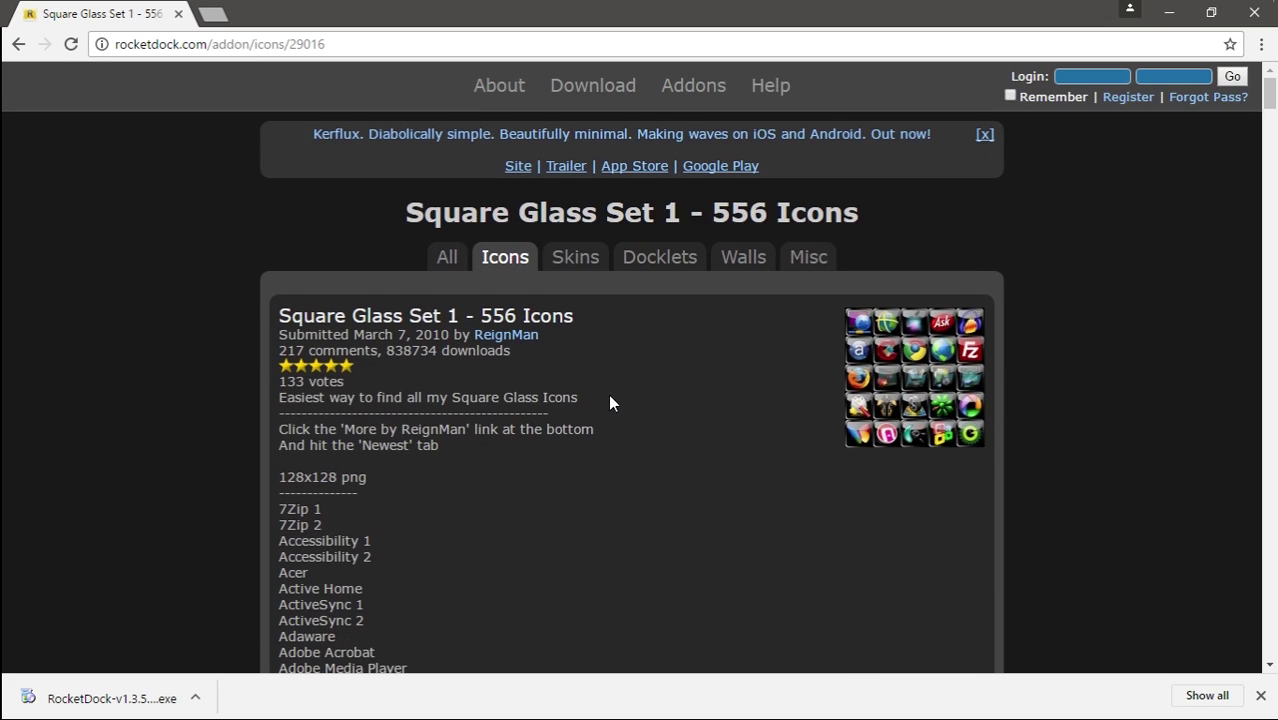
{"action": "scroll", "coordinate": [608, 399], "scroll_direction": "down", "scroll_amount": 2}
{"action": "left_click", "coordinate": [897, 216]}
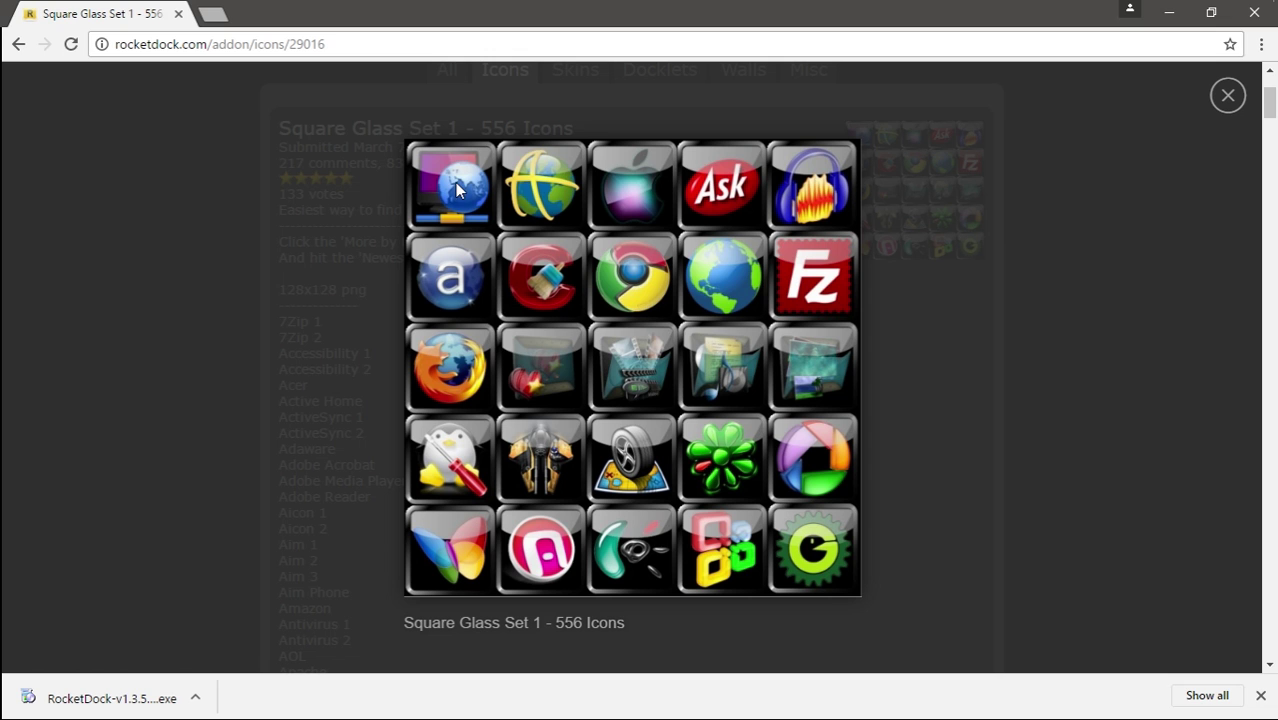
{"action": "left_click", "coordinate": [1236, 95]}
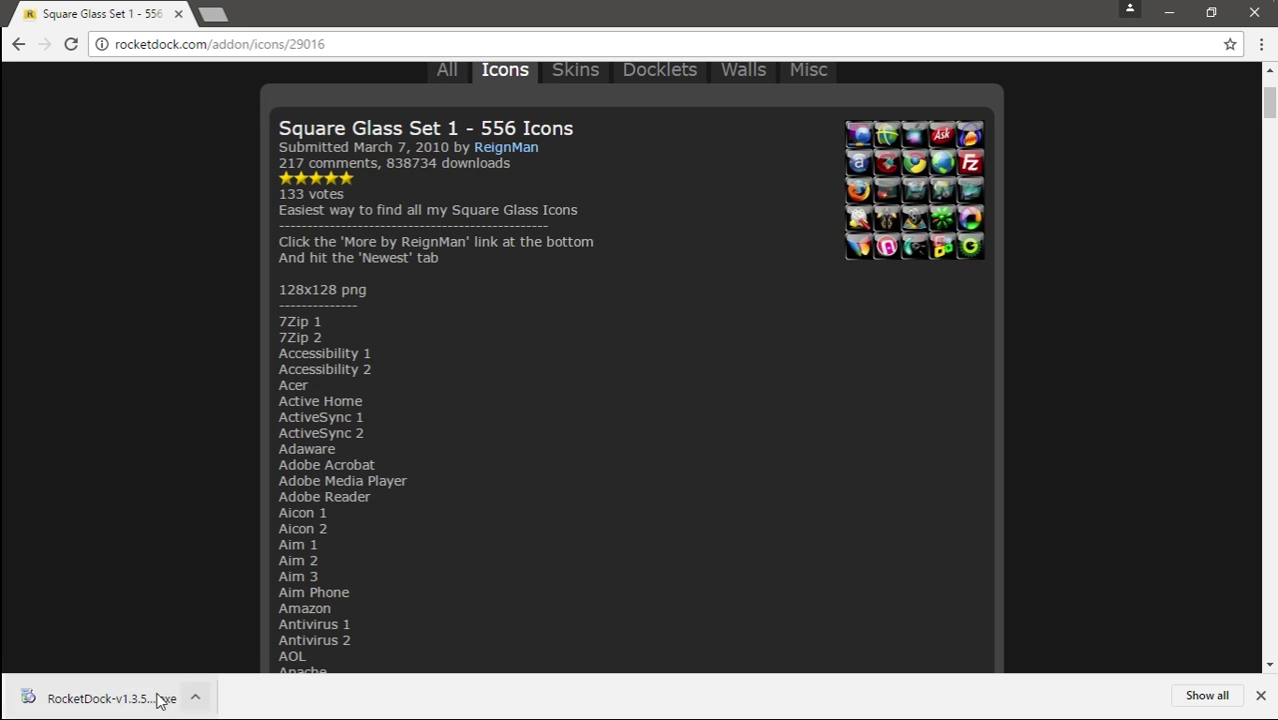
{"action": "left_click", "coordinate": [1259, 697]}
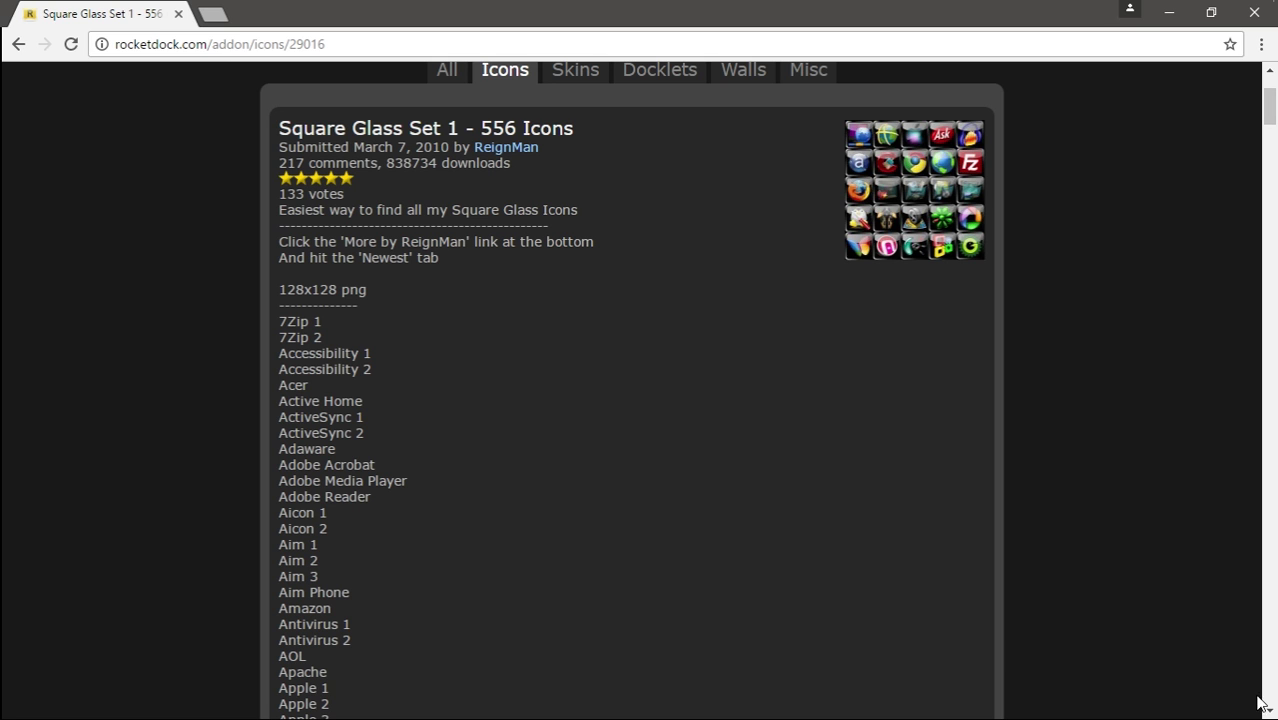
Look through the page of the simple dark skin and go to the Docklets addons.
{"action": "scroll", "coordinate": [218, 394], "scroll_direction": "up", "scroll_amount": 2}
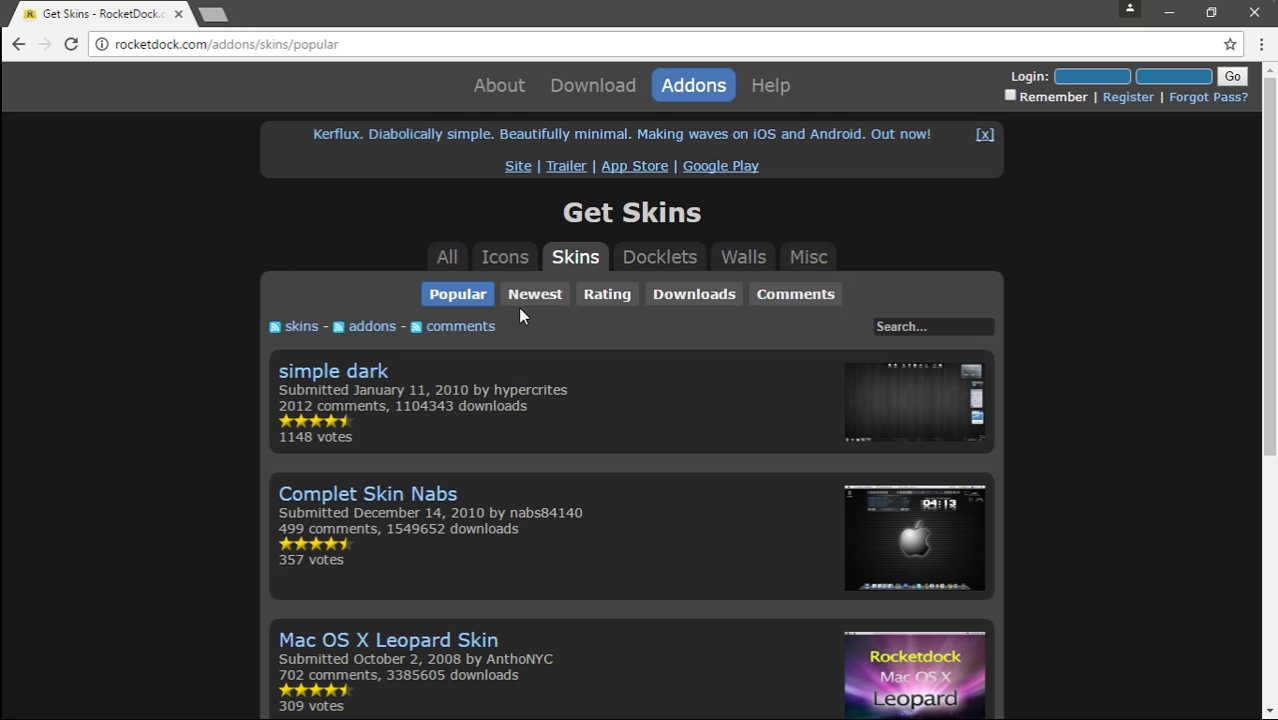
{"action": "left_click", "coordinate": [340, 372]}
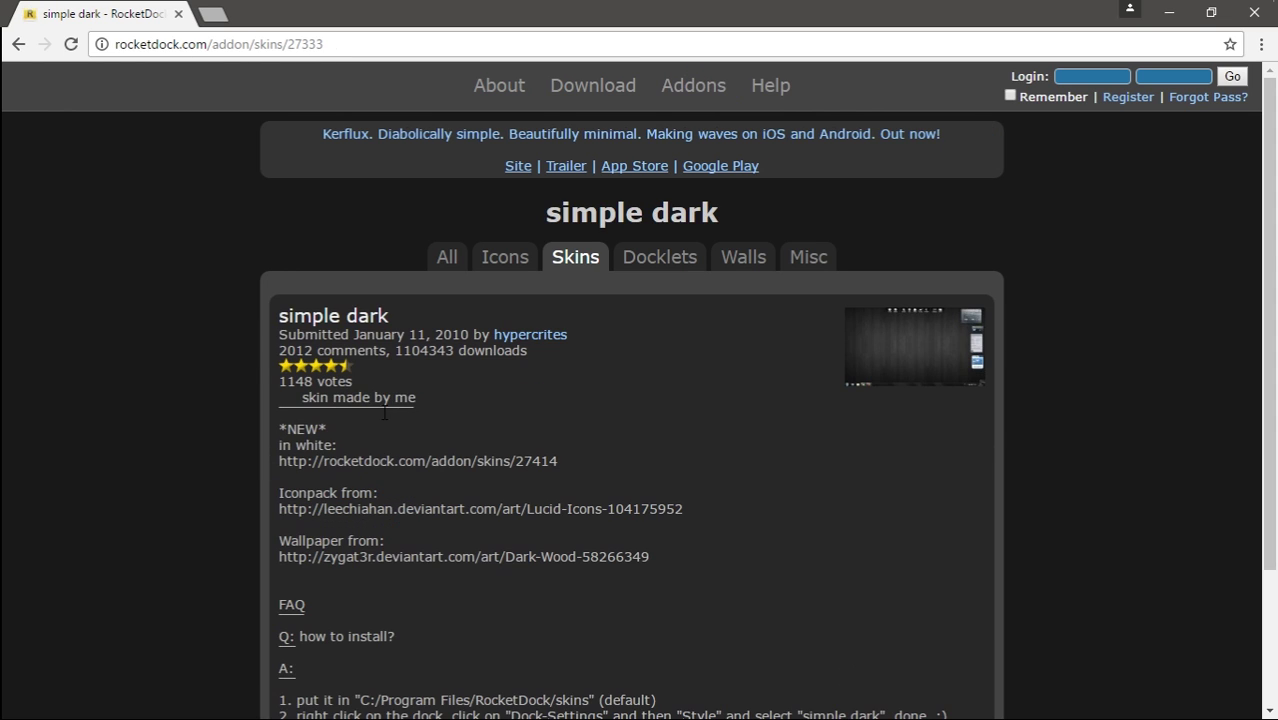
{"action": "scroll", "coordinate": [649, 425], "scroll_direction": "down", "scroll_amount": 3}
{"action": "scroll", "coordinate": [616, 340], "scroll_direction": "up", "scroll_amount": 3}
{"action": "left_click", "coordinate": [654, 260]}
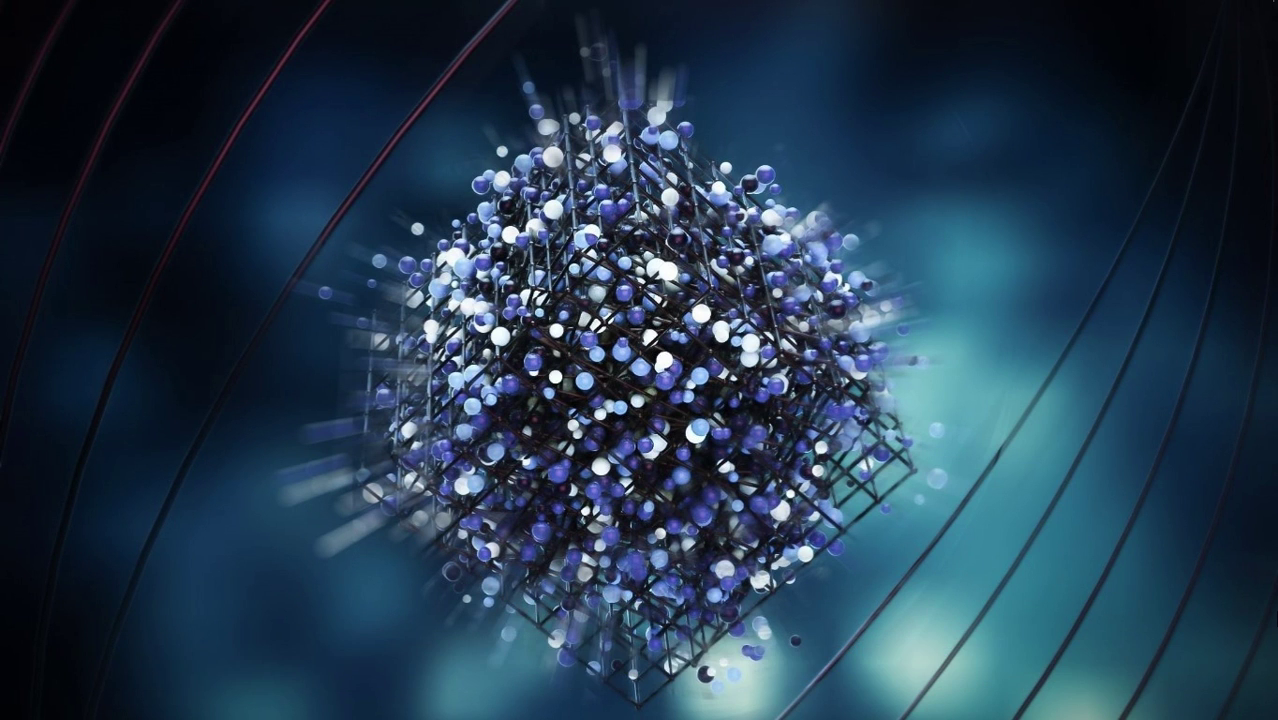
Open the dock's settings window and show the General options, including Run at Startup.
{"action": "mouse_move", "coordinate": [567, 702]}
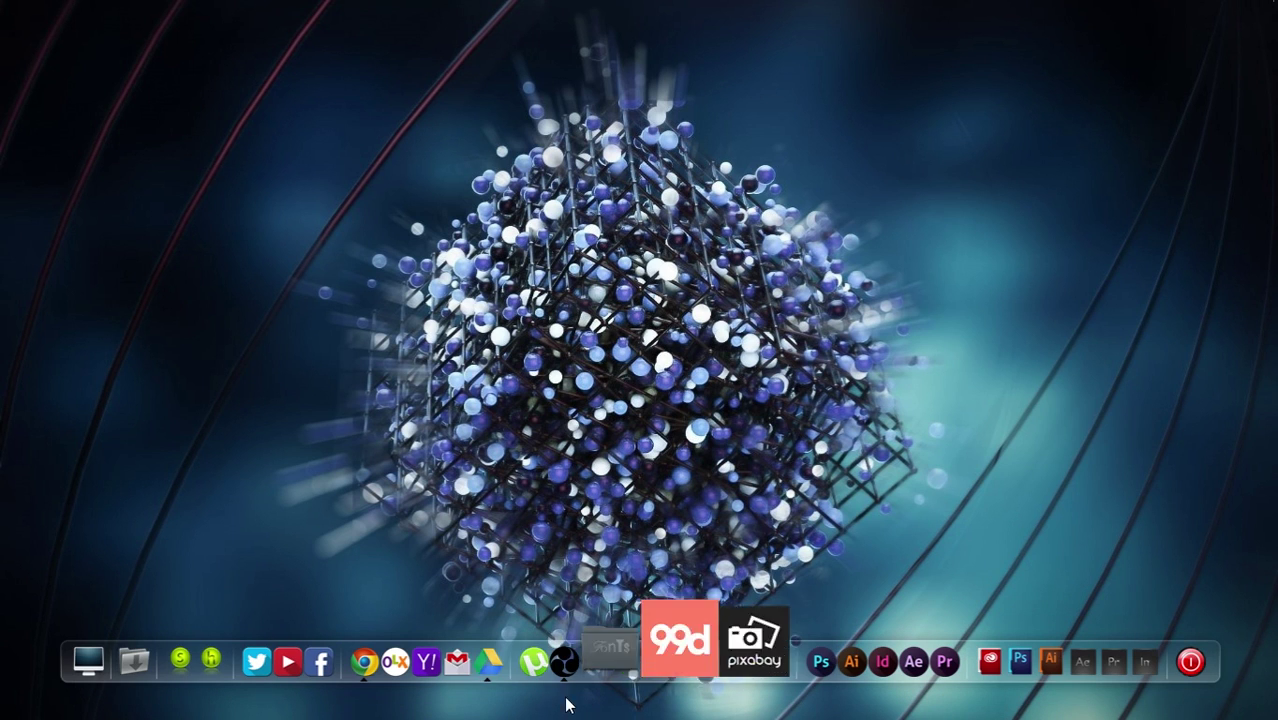
{"action": "right_click", "coordinate": [563, 671]}
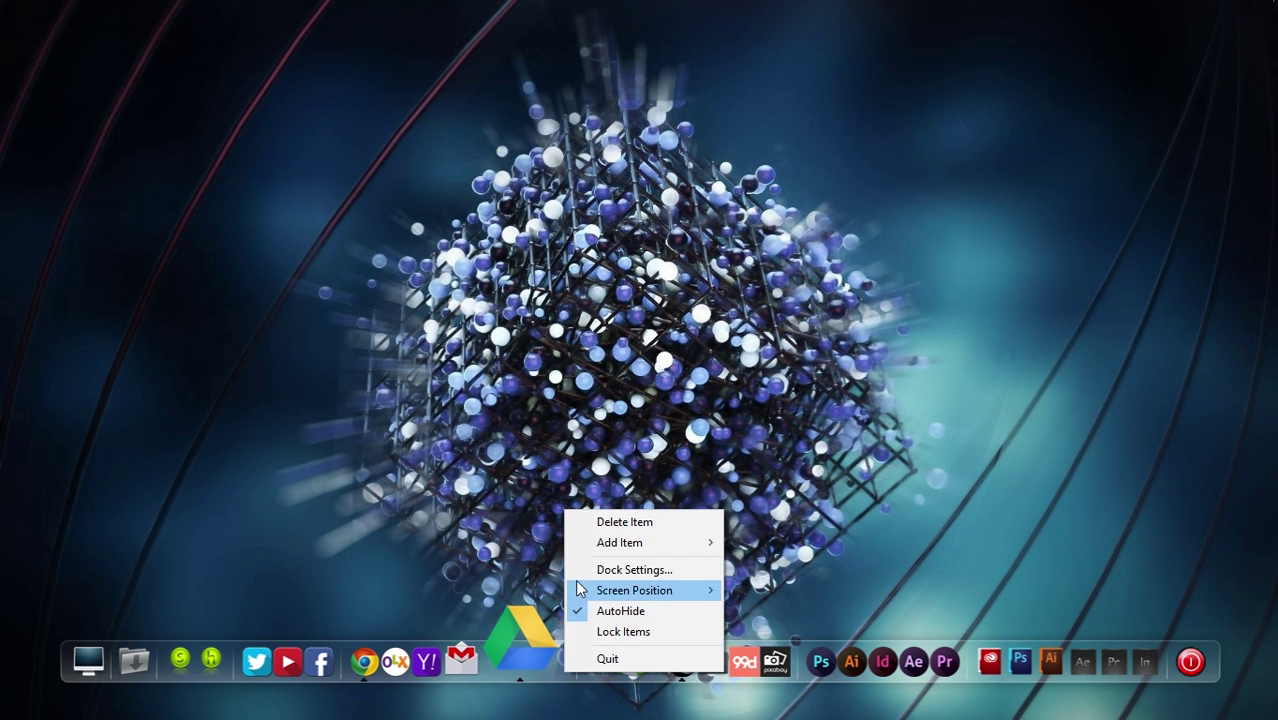
{"action": "left_click", "coordinate": [595, 568]}
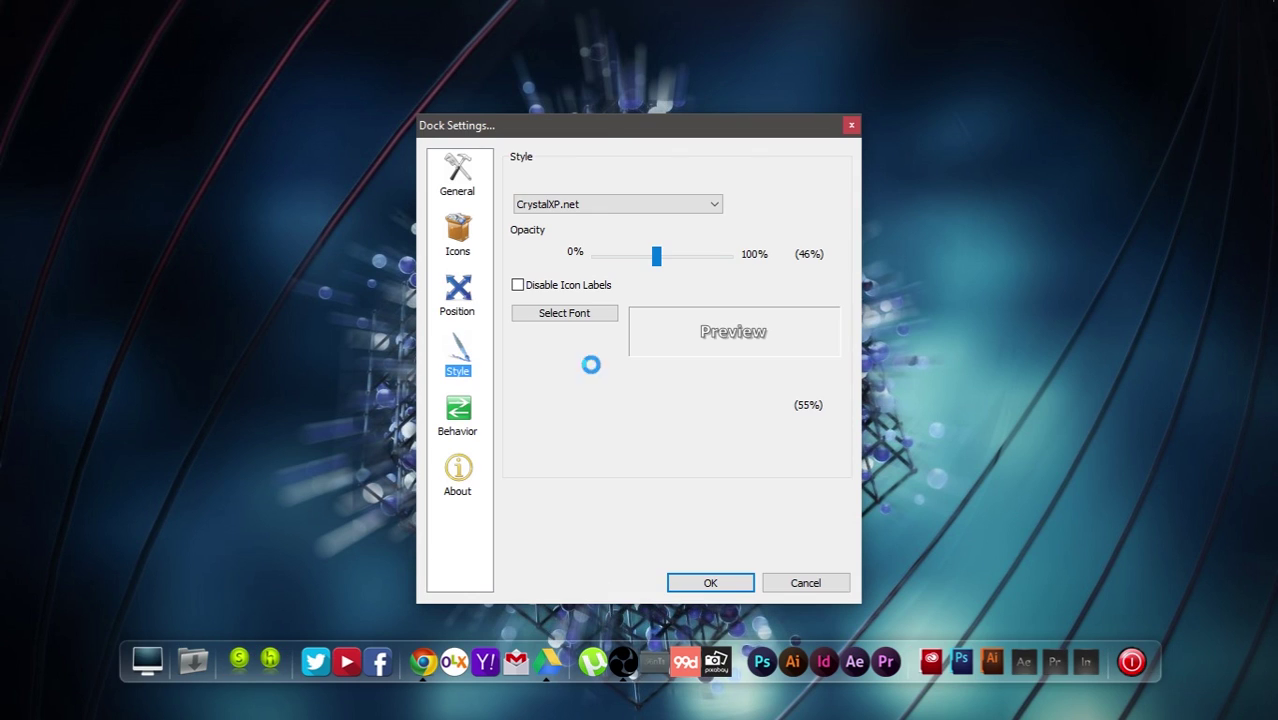
{"action": "left_click_drag", "start_coordinate": [563, 135], "coordinate": [547, 103]}
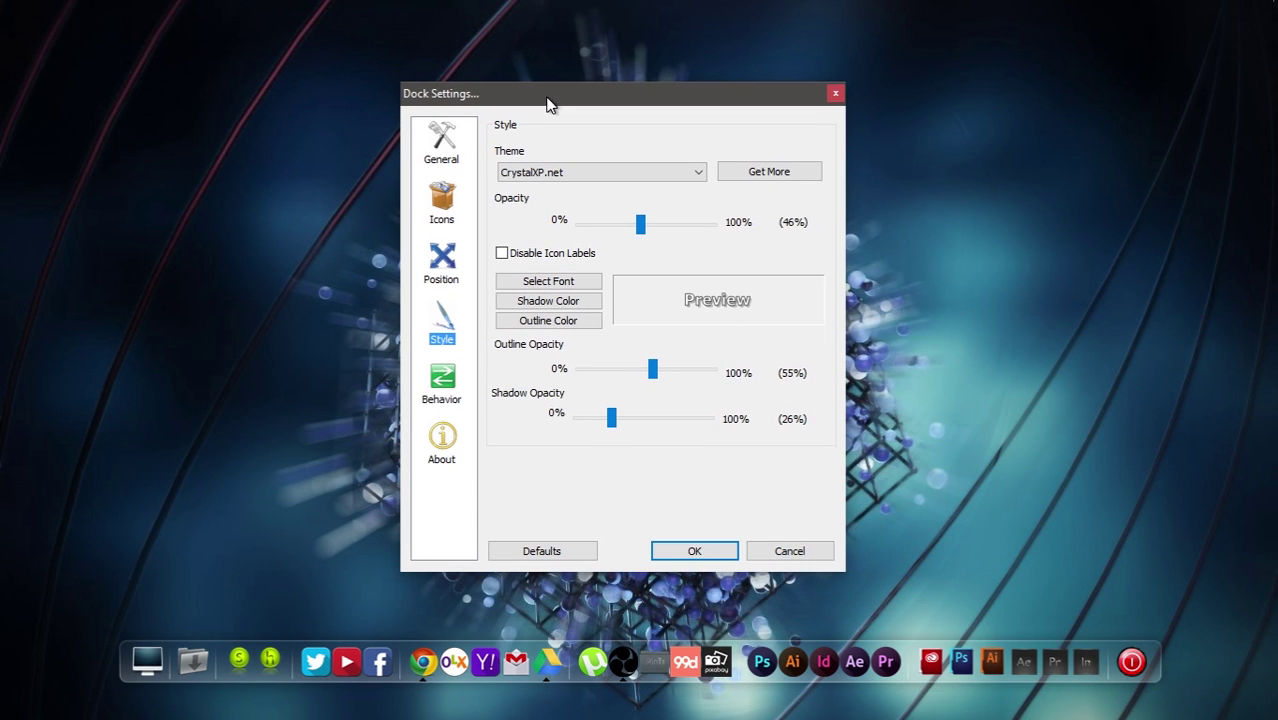
{"action": "left_click", "coordinate": [430, 140]}
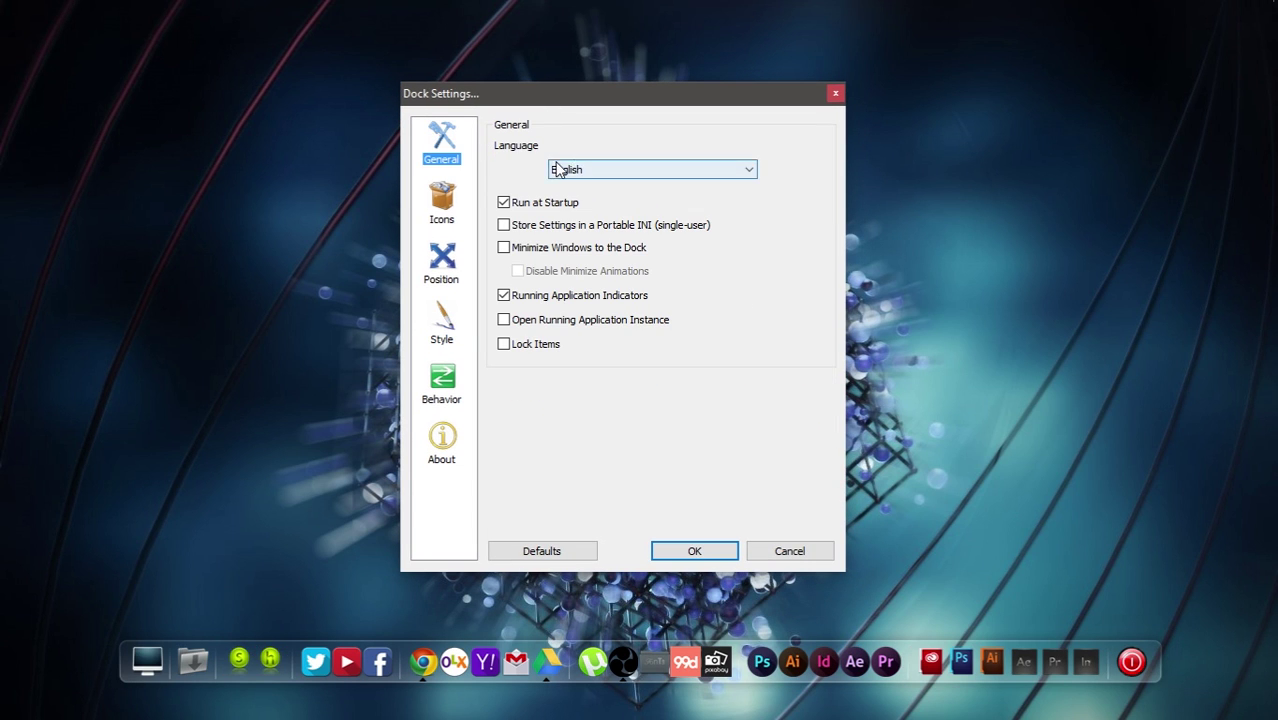
{"action": "left_click", "coordinate": [504, 203]}
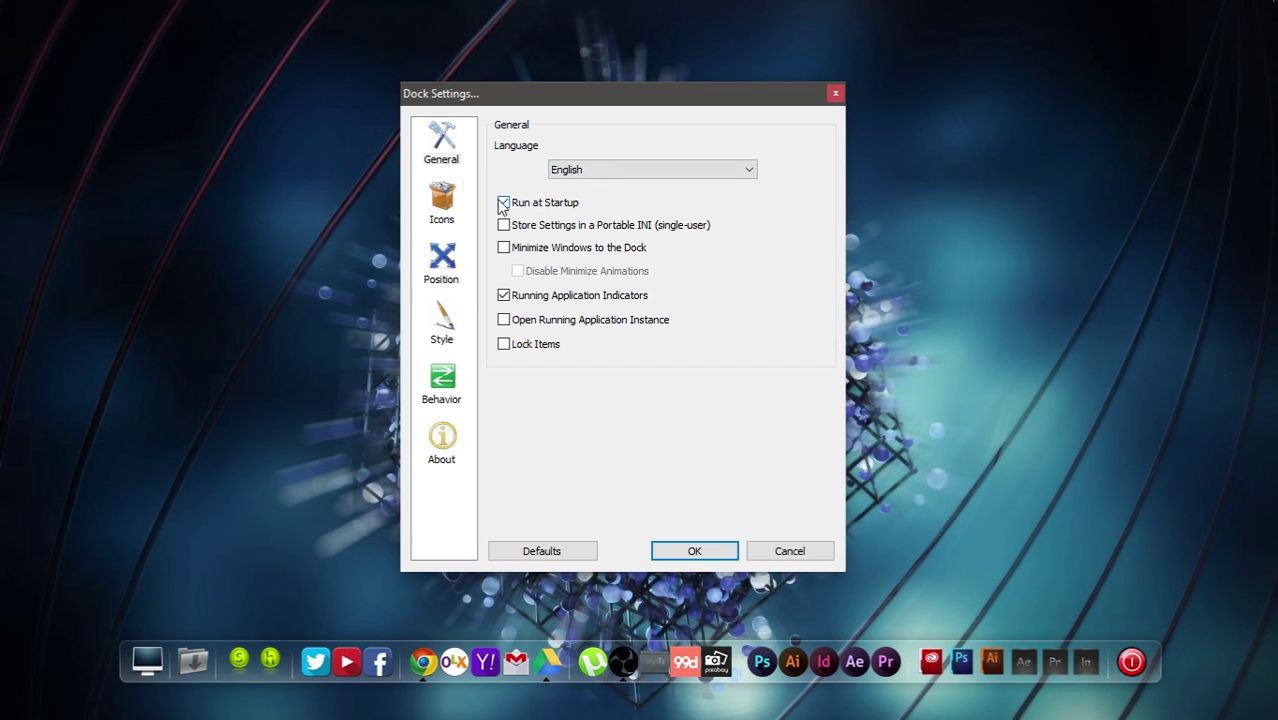
Open the dock's Icons options, keep the quality at High Quality (Slower), and set the icon size to 35 px.
{"action": "left_click", "coordinate": [450, 200]}
{"action": "left_click", "coordinate": [628, 177]}
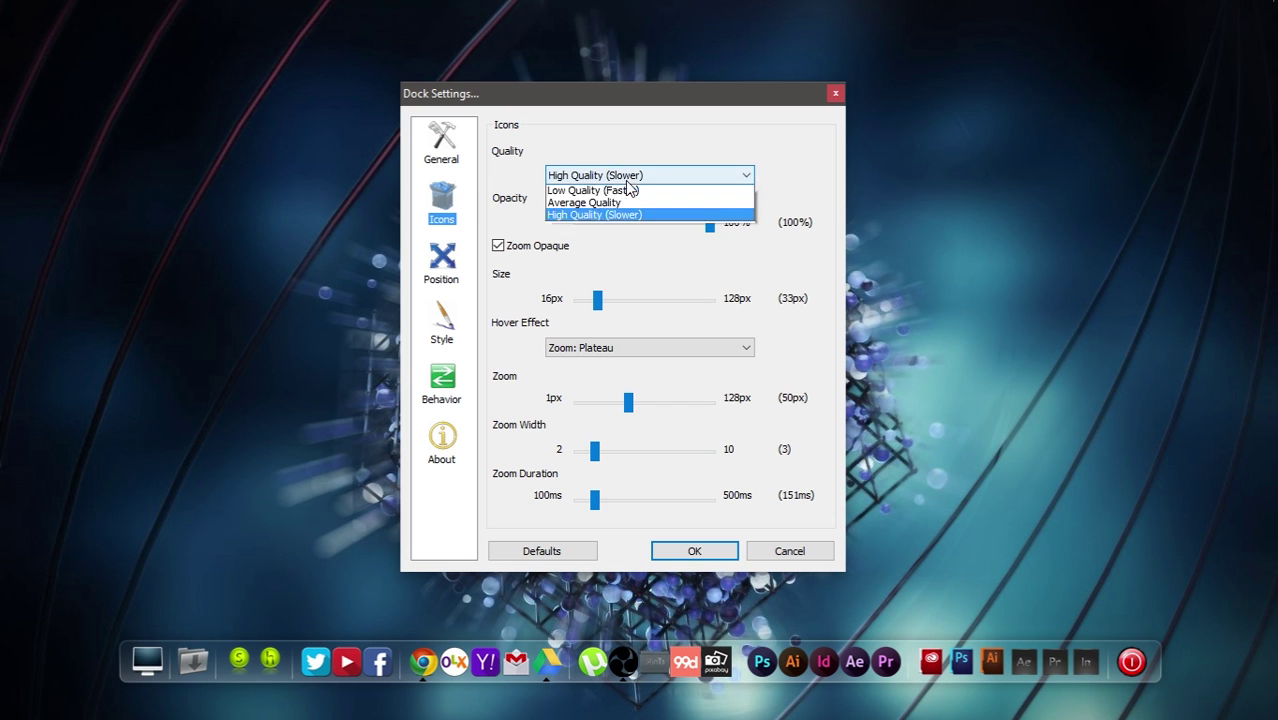
{"action": "left_click", "coordinate": [593, 214]}
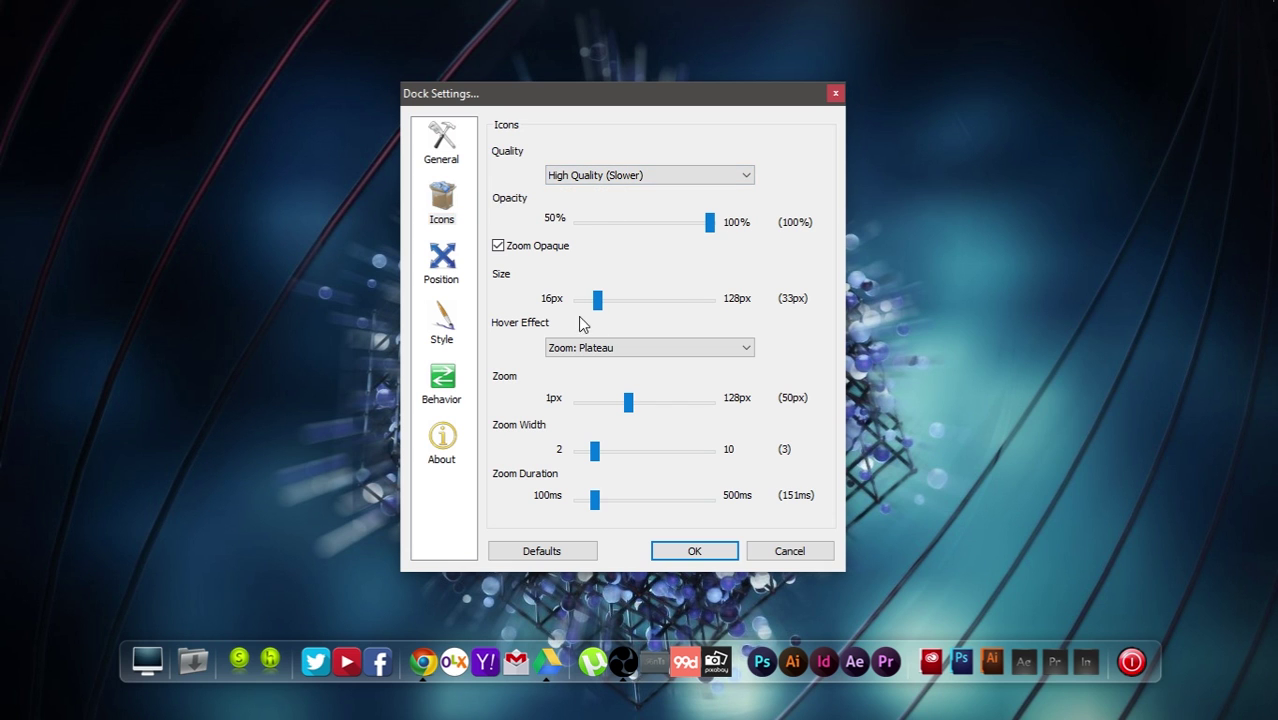
{"action": "mouse_move", "coordinate": [597, 300]}
{"action": "left_mouse_down"}
{"action": "mouse_move", "coordinate": [612, 308]}
{"action": "mouse_move", "coordinate": [597, 300]}
{"action": "left_mouse_up"}
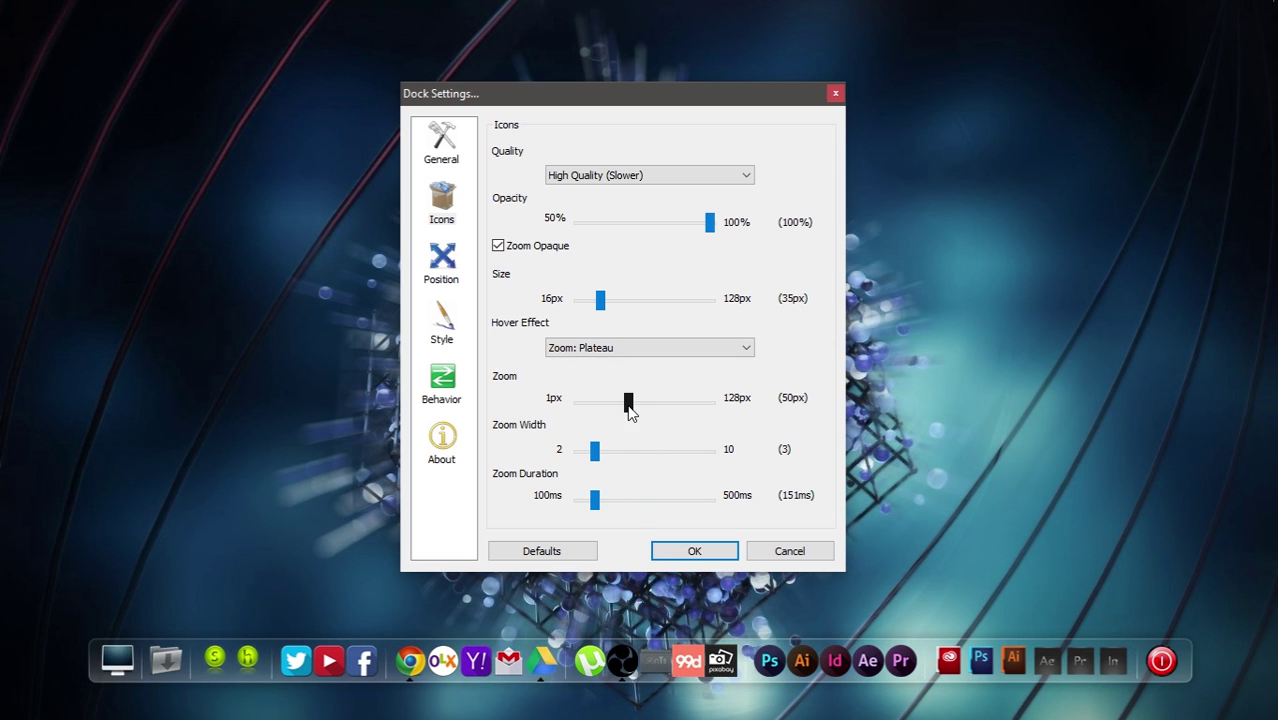
Try icon zoom amounts of 6 px and 105 px on the dock, and settle on a moderate zoom near the middle of that range.
{"action": "left_click_drag", "start_coordinate": [601, 405], "coordinate": [584, 412]}
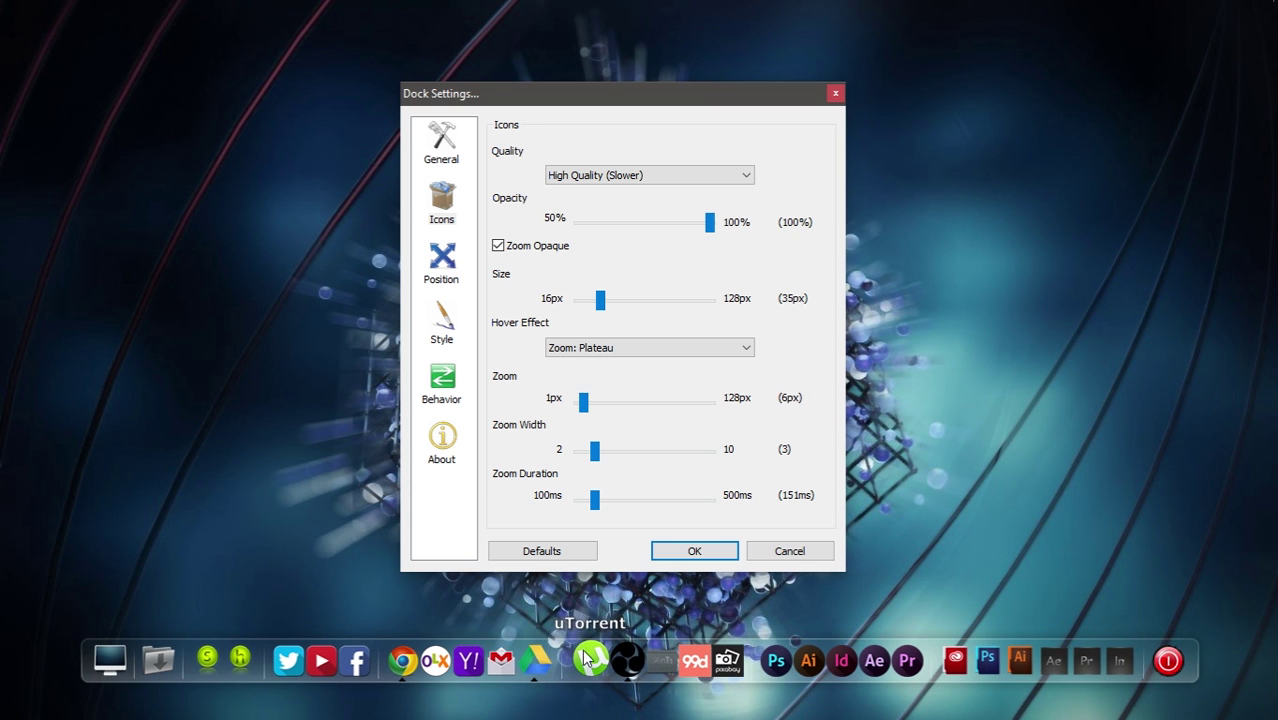
{"action": "left_click_drag", "start_coordinate": [584, 402], "coordinate": [686, 400]}
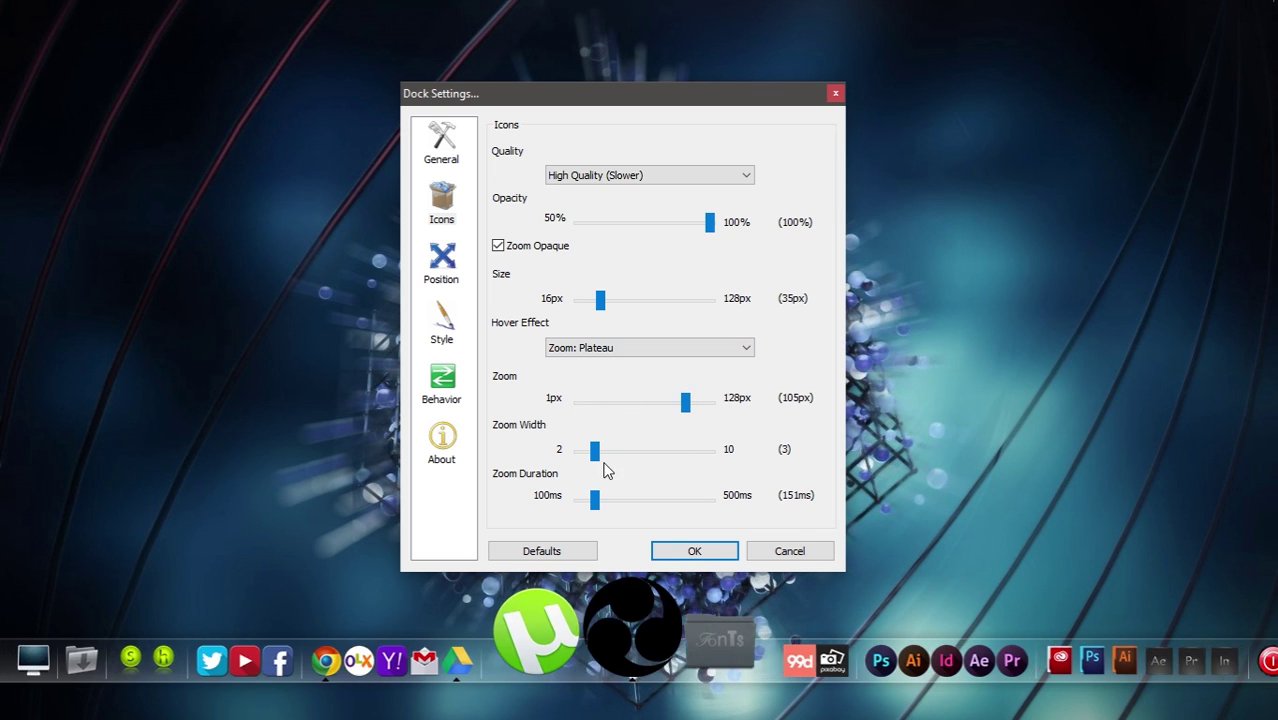
{"action": "left_click", "coordinate": [618, 407]}
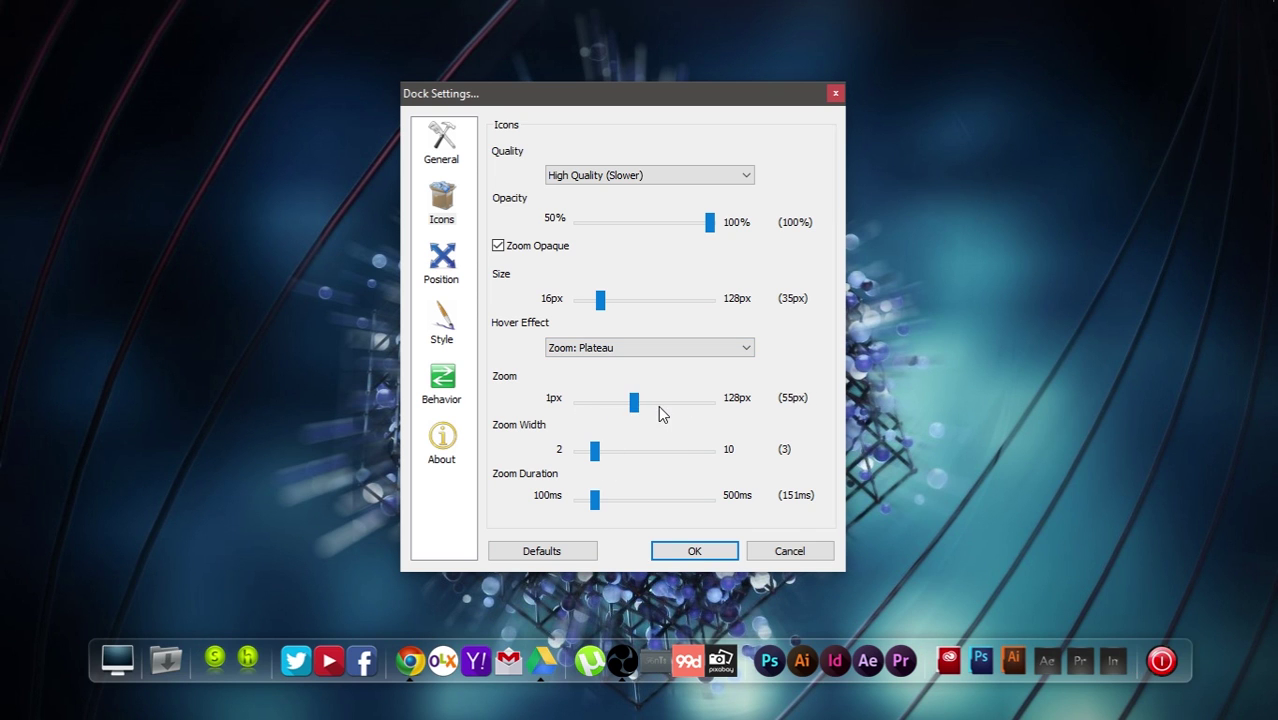
{"action": "left_click", "coordinate": [623, 402]}
{"action": "left_click_drag", "start_coordinate": [630, 405], "coordinate": [627, 403]}
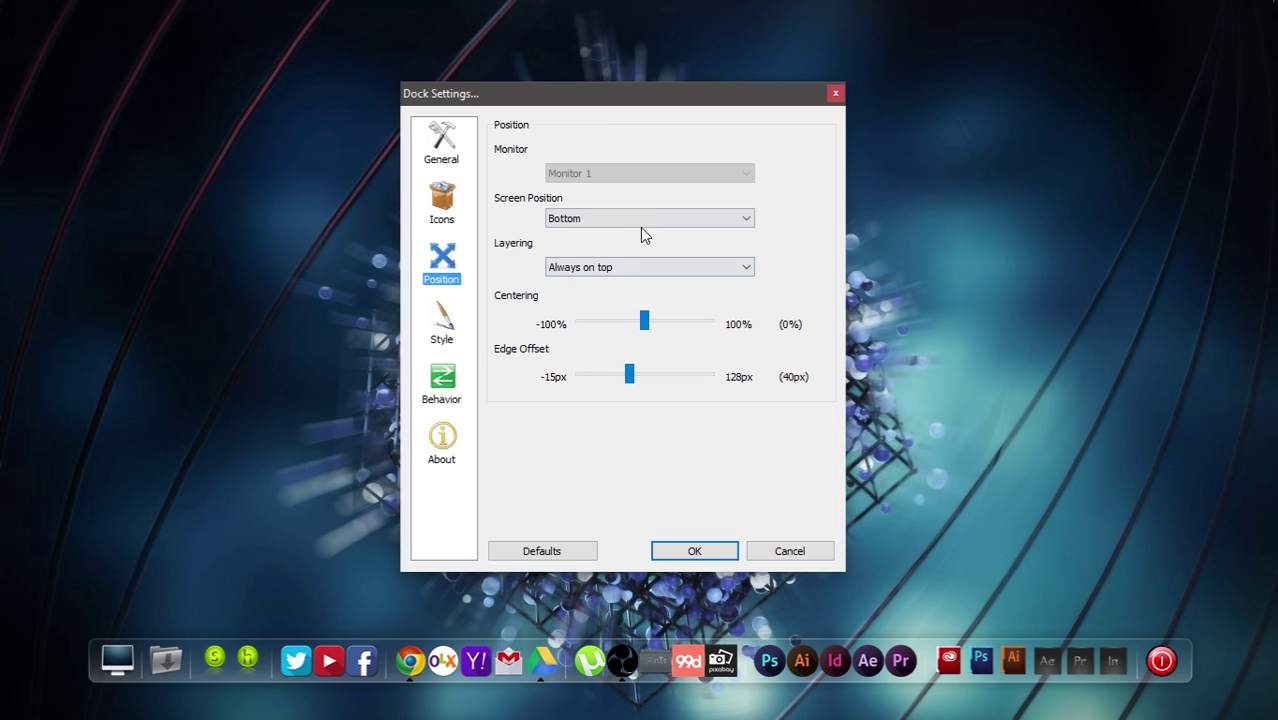
Try the Left and Right screen positions for the dock, and return it to Bottom.
{"action": "left_click", "coordinate": [639, 222]}
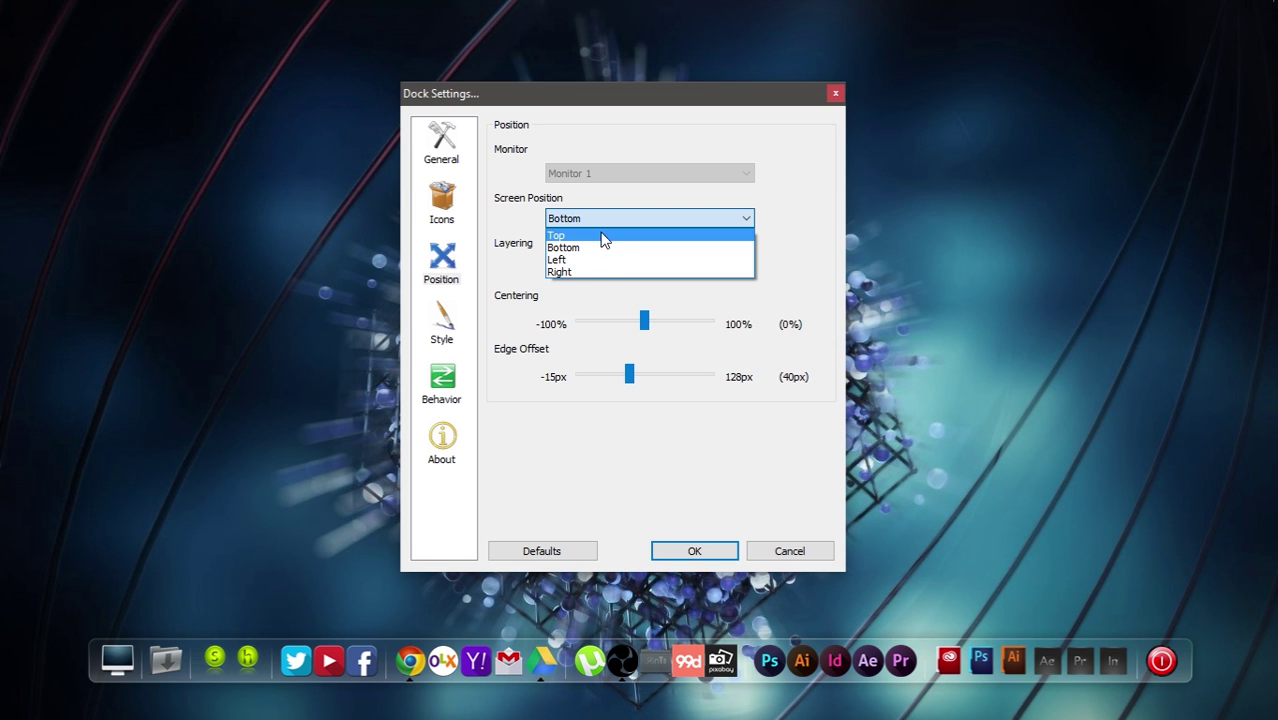
{"action": "left_click", "coordinate": [580, 260]}
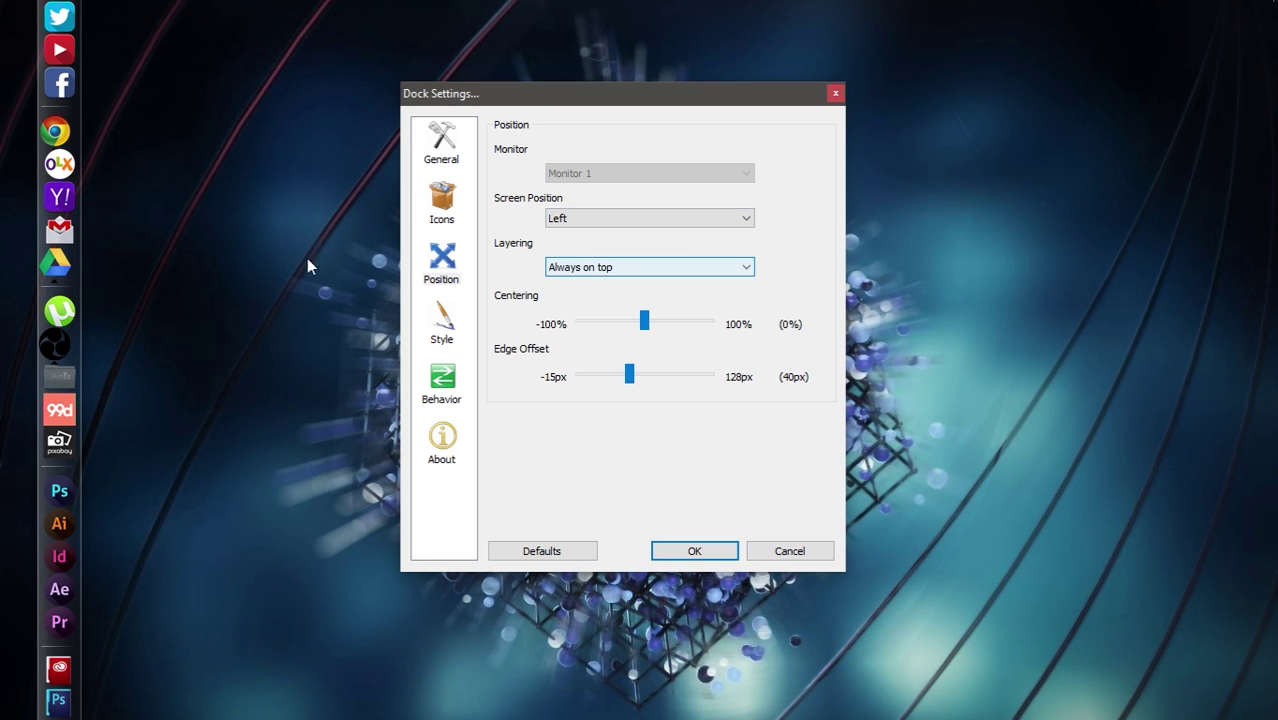
{"action": "left_click", "coordinate": [599, 218]}
{"action": "left_click", "coordinate": [580, 272]}
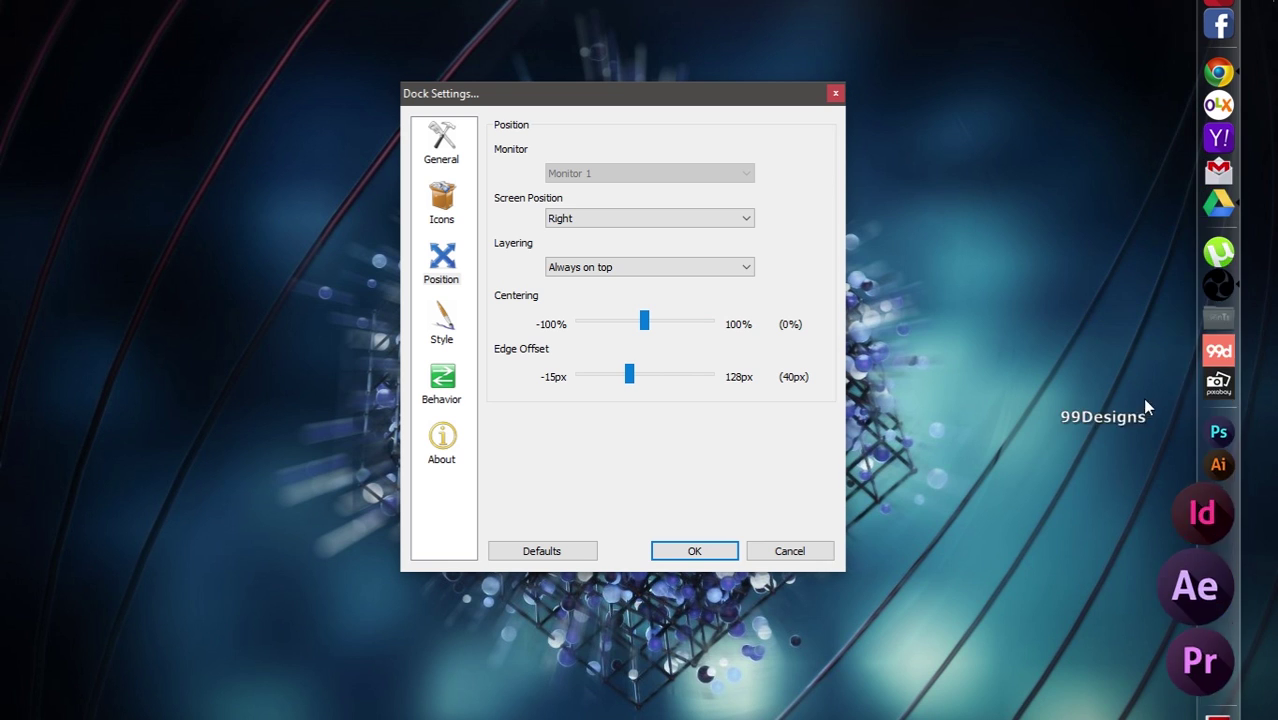
{"action": "left_click", "coordinate": [603, 227]}
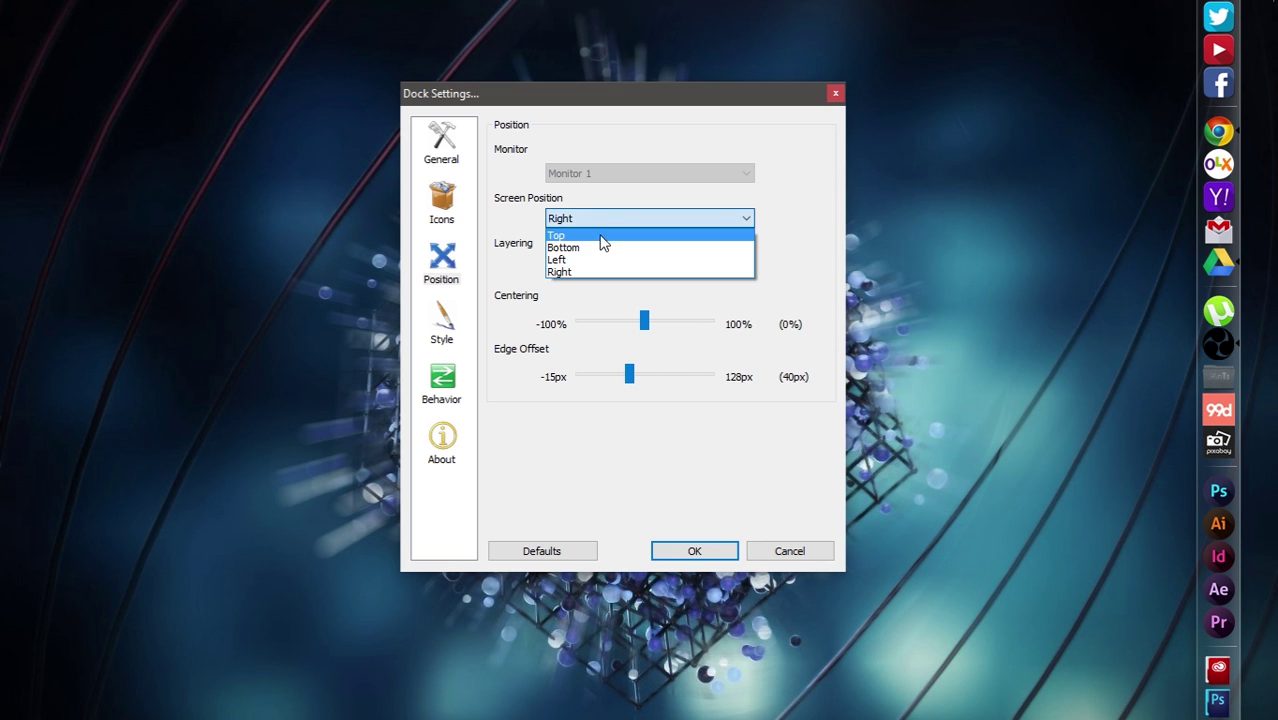
{"action": "left_click", "coordinate": [600, 248]}
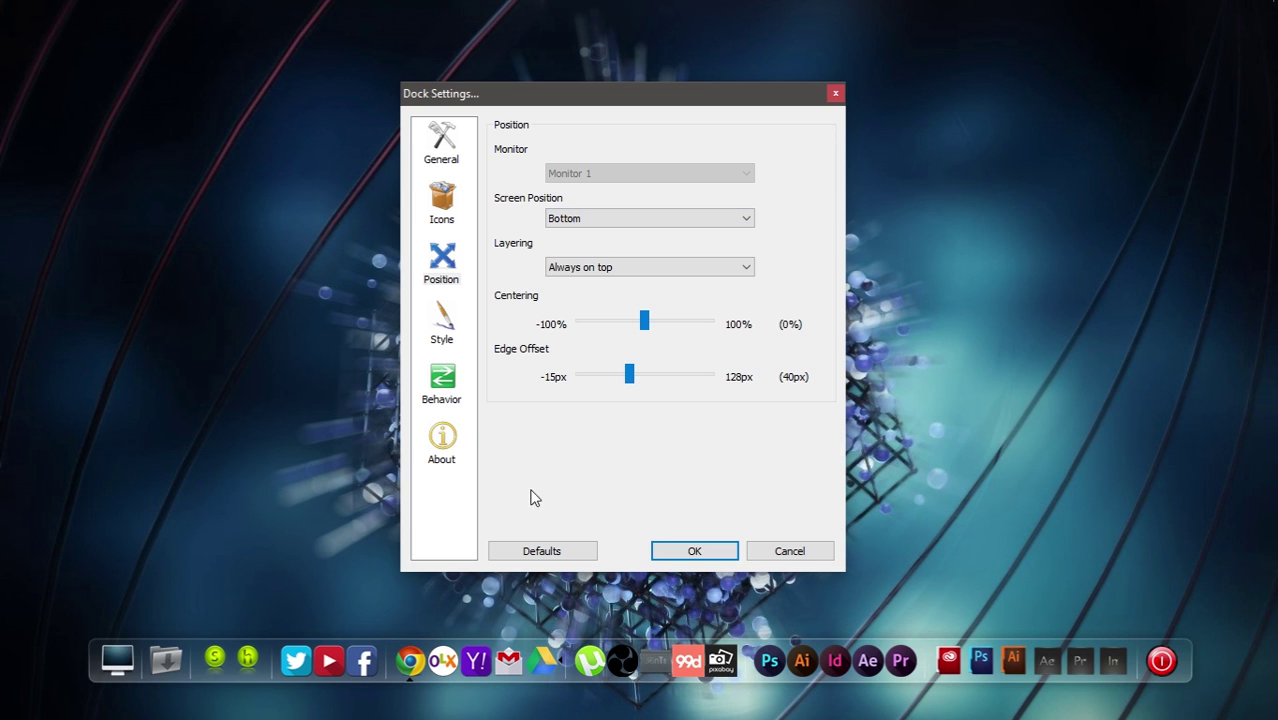
Open the Style options and try the Blank and Reflexion themes, lowering the opacity to 43% for Reflexion.
{"action": "left_click", "coordinate": [445, 322]}
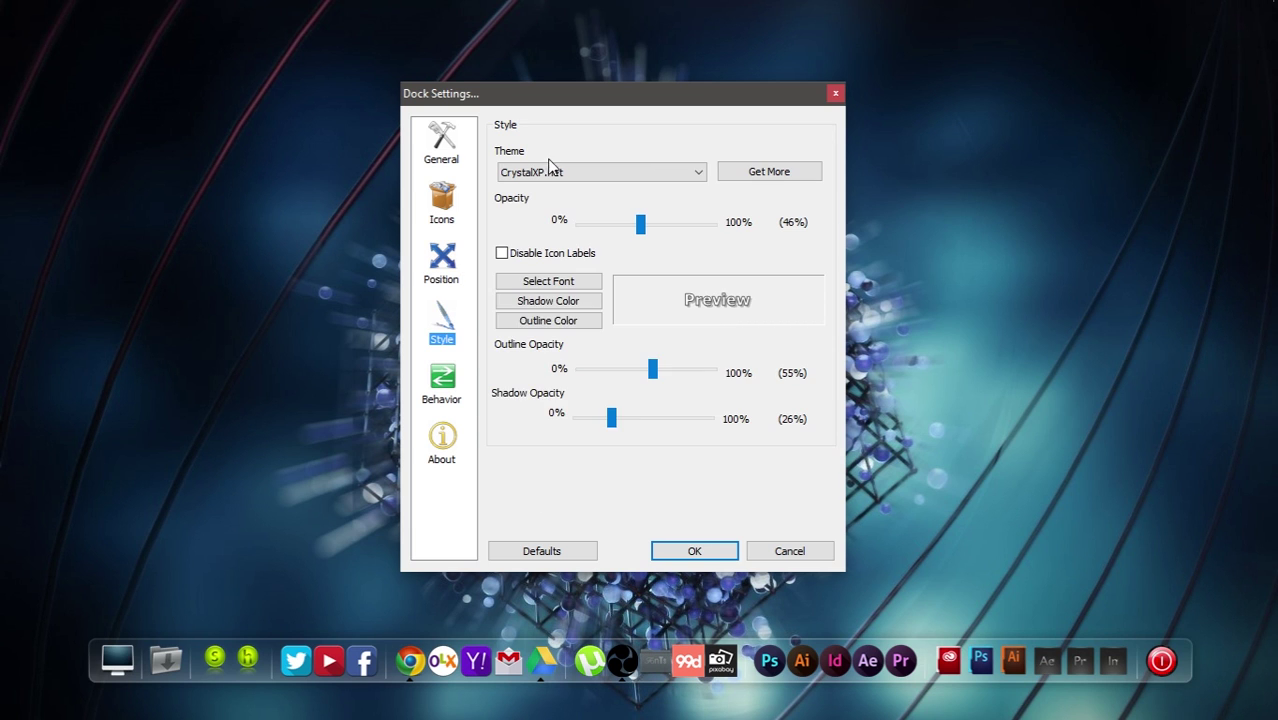
{"action": "left_click", "coordinate": [560, 172]}
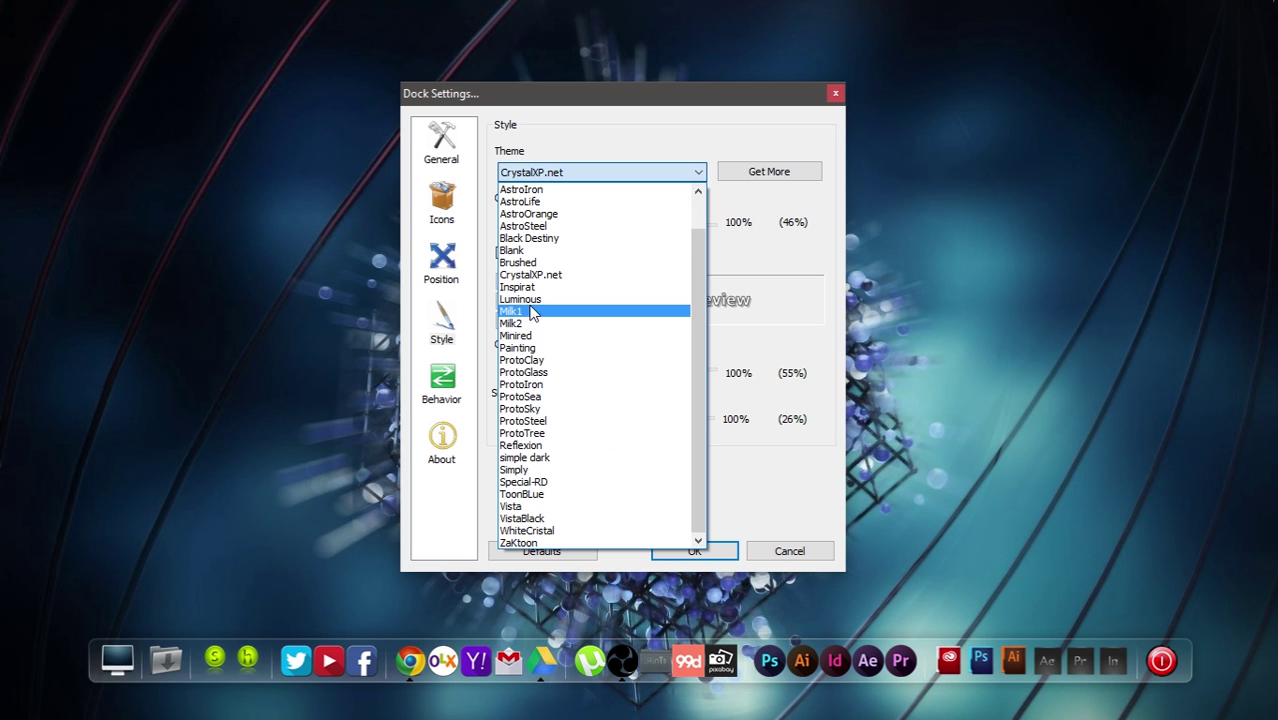
{"action": "left_click", "coordinate": [509, 251]}
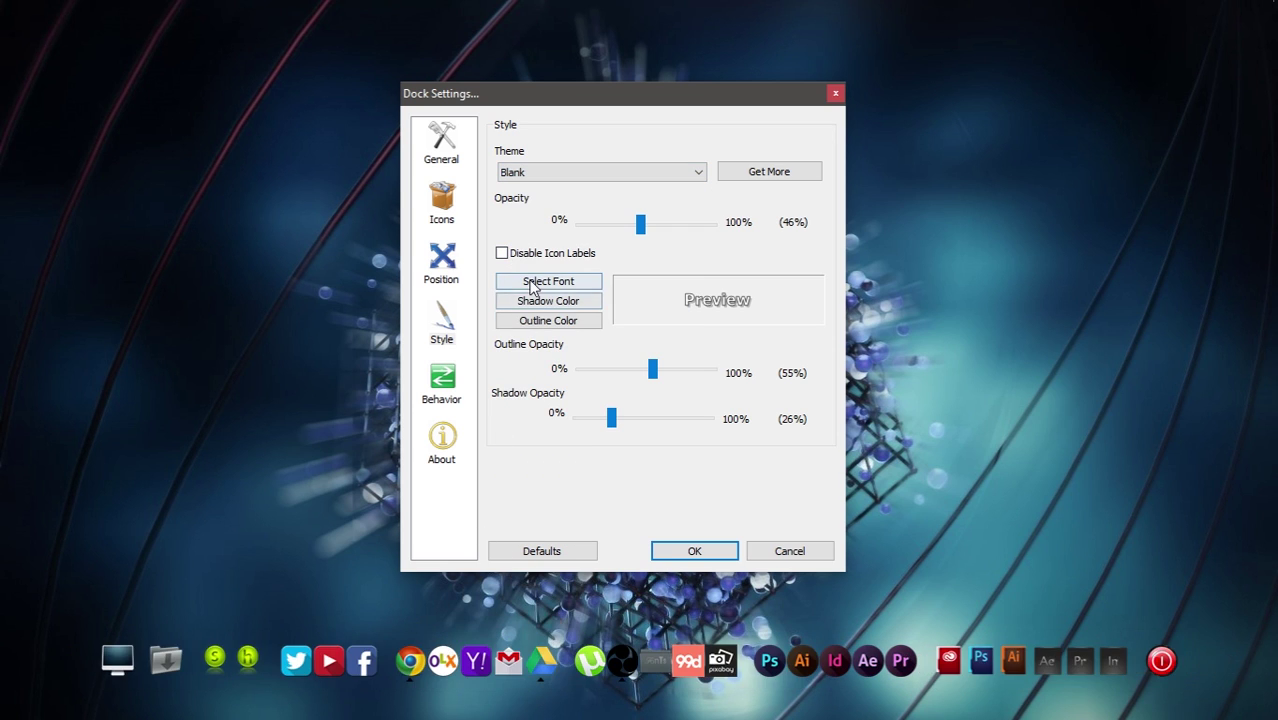
{"action": "left_click", "coordinate": [581, 177]}
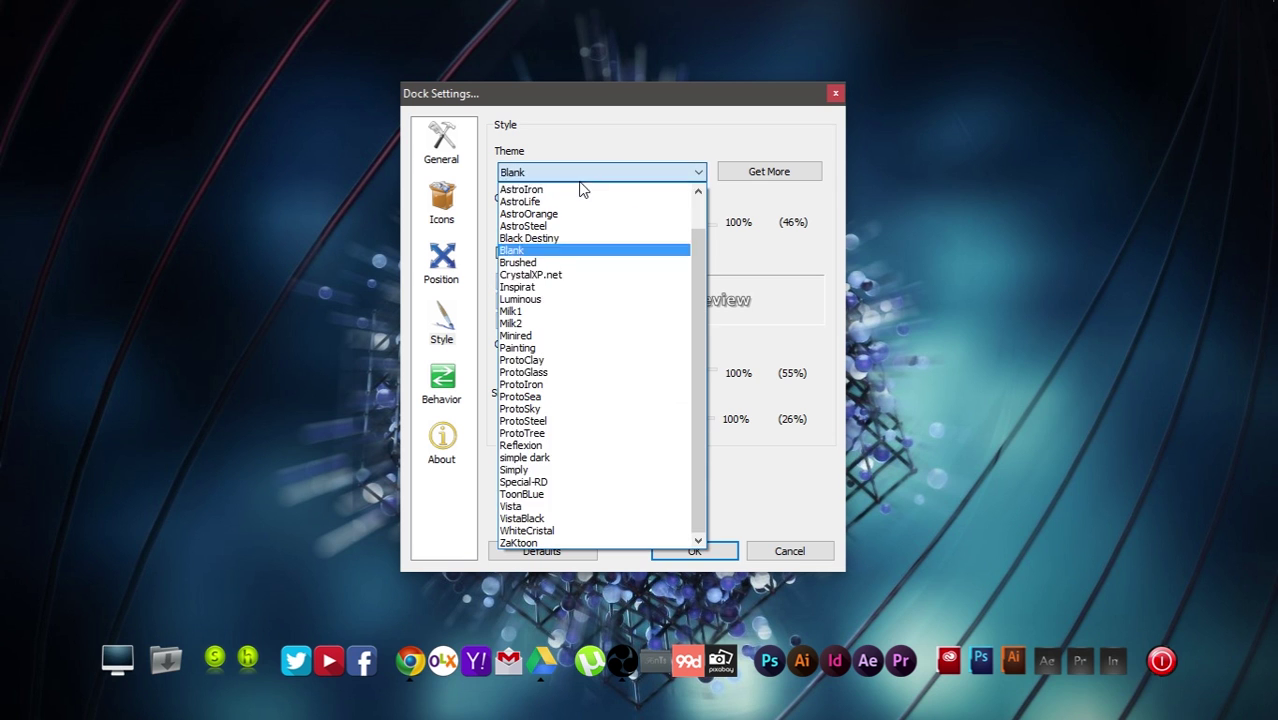
{"action": "left_click", "coordinate": [556, 445]}
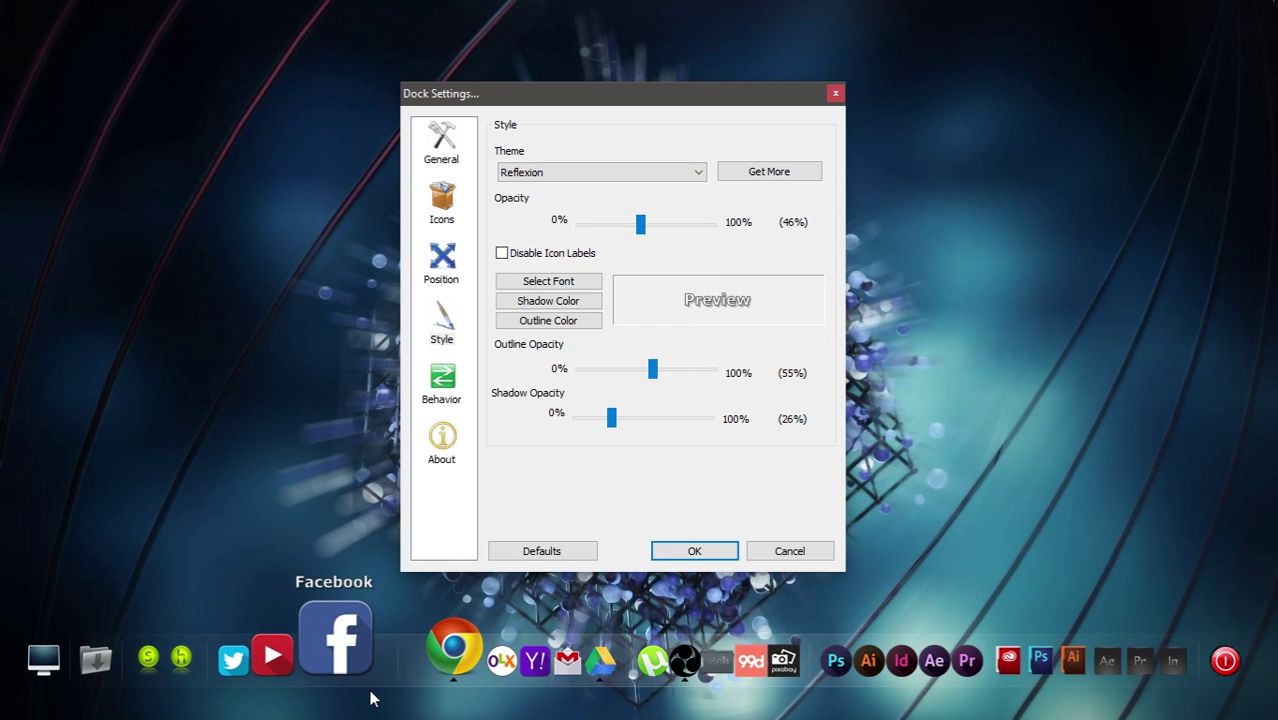
{"action": "mouse_move", "coordinate": [644, 232]}
{"action": "left_mouse_down"}
{"action": "mouse_move", "coordinate": [716, 226]}
{"action": "mouse_move", "coordinate": [586, 230]}
{"action": "mouse_move", "coordinate": [638, 234]}
{"action": "left_mouse_up"}
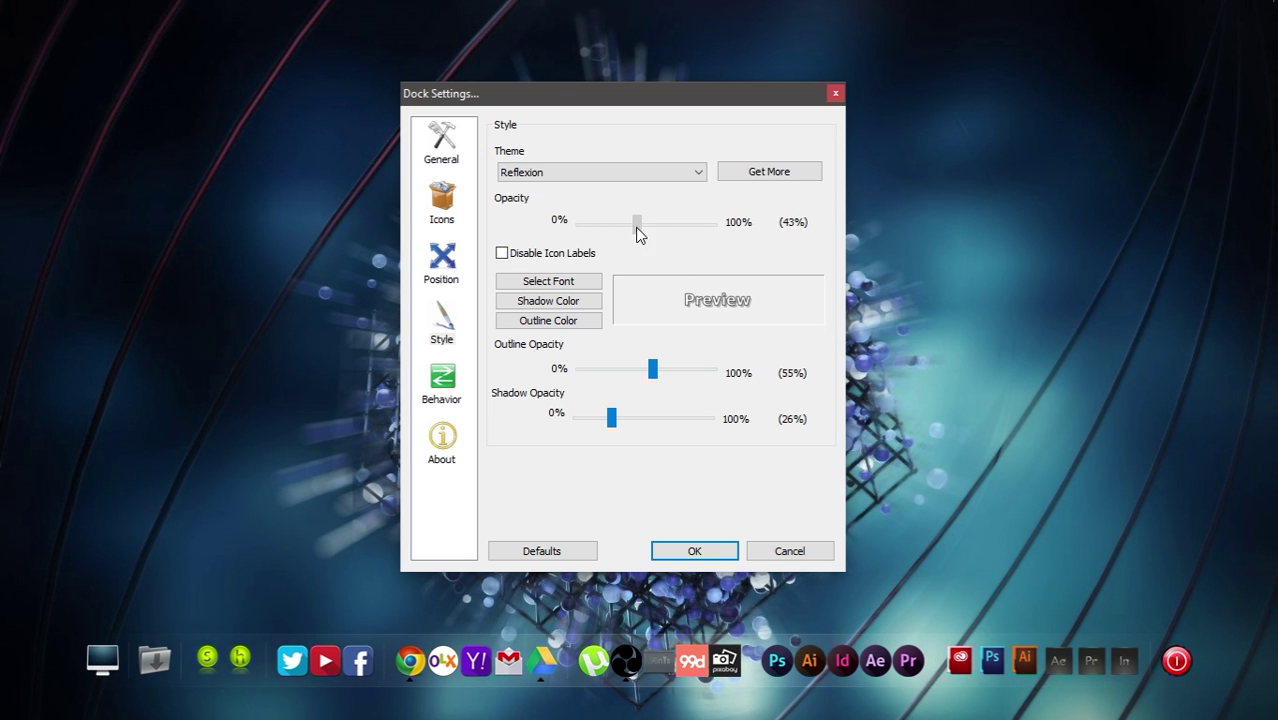
Try the VistaBlack theme at 92% opacity, and switch the dock back to the CrystalXP.net theme.
{"action": "left_click", "coordinate": [610, 175]}
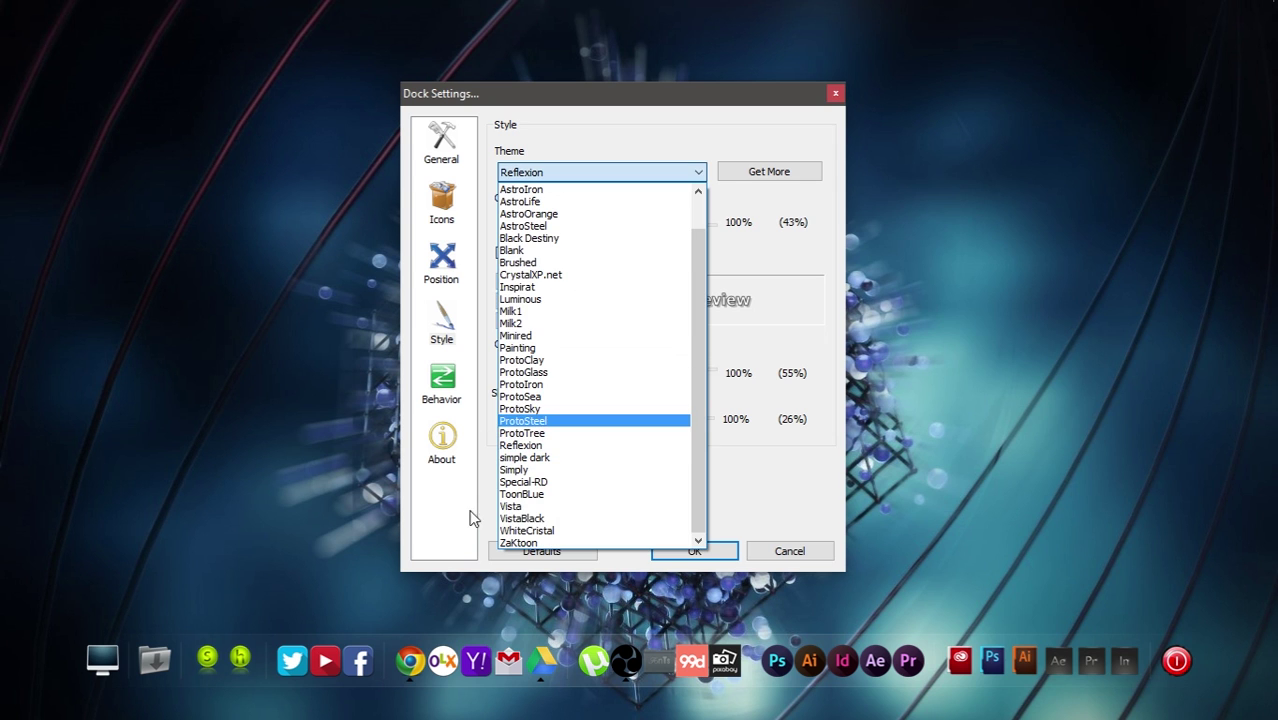
{"action": "left_click", "coordinate": [550, 519]}
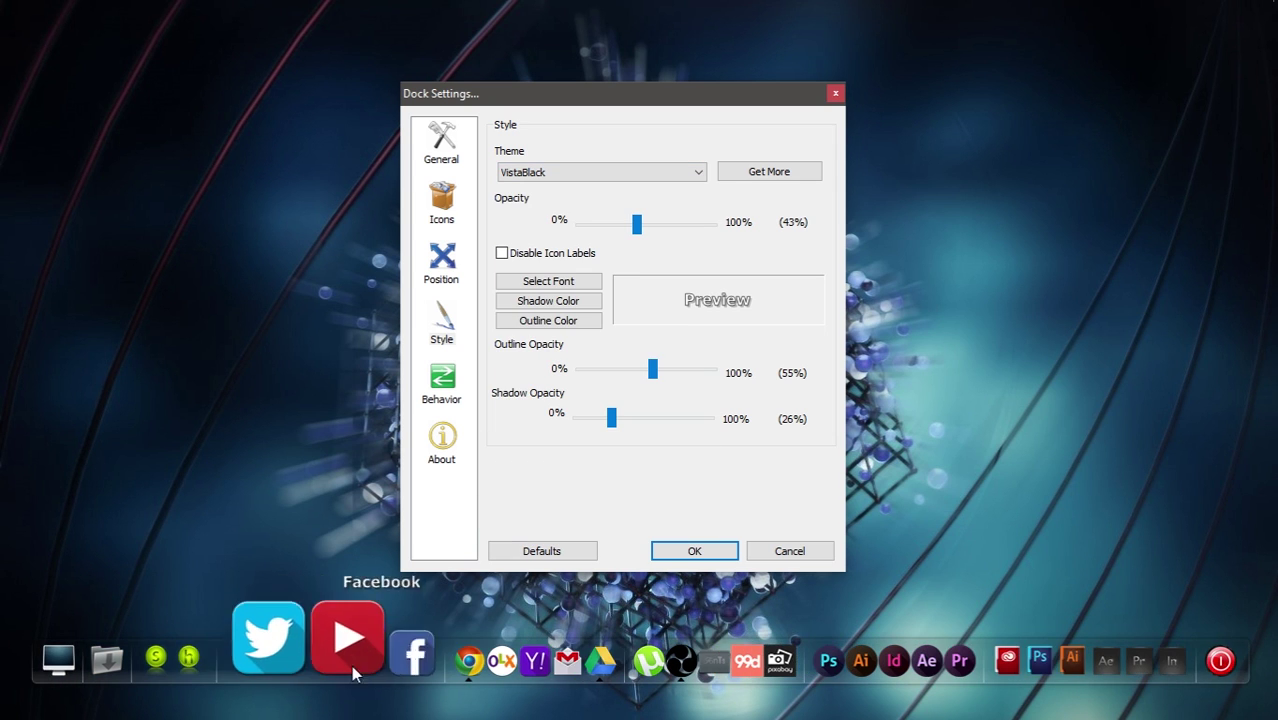
{"action": "left_click_drag", "start_coordinate": [686, 228], "coordinate": [701, 228]}
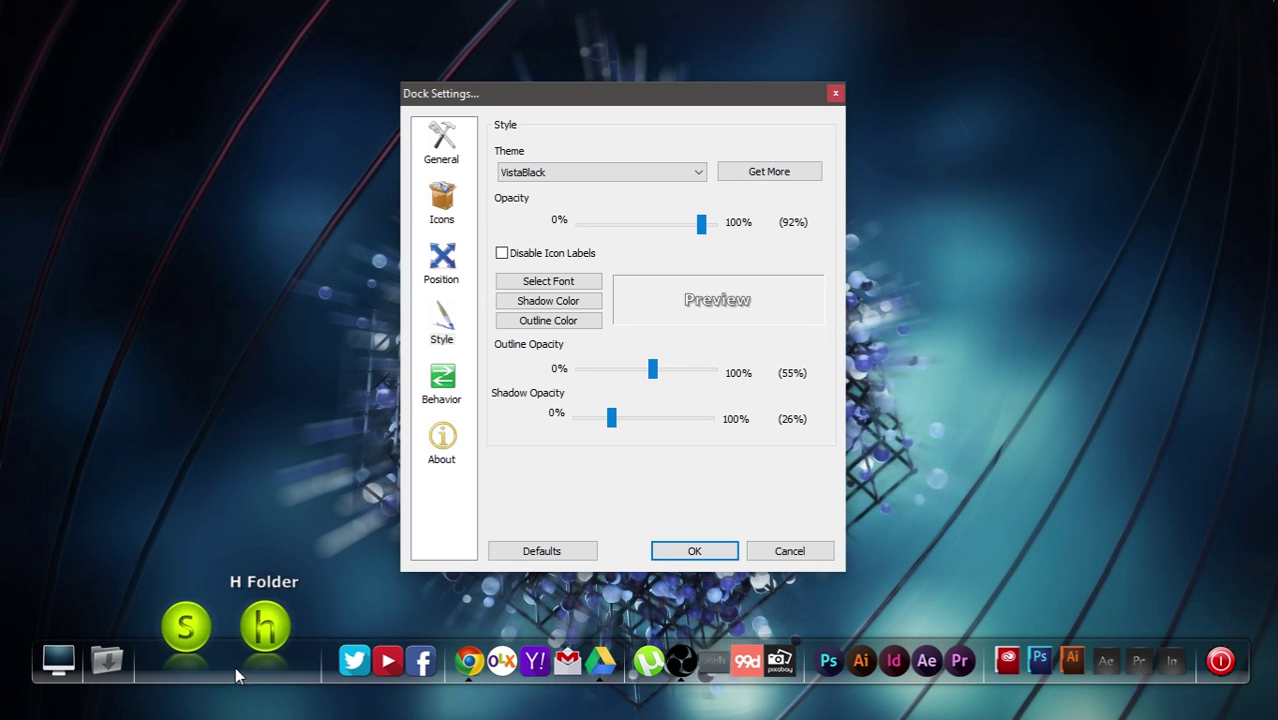
{"action": "left_click", "coordinate": [640, 172]}
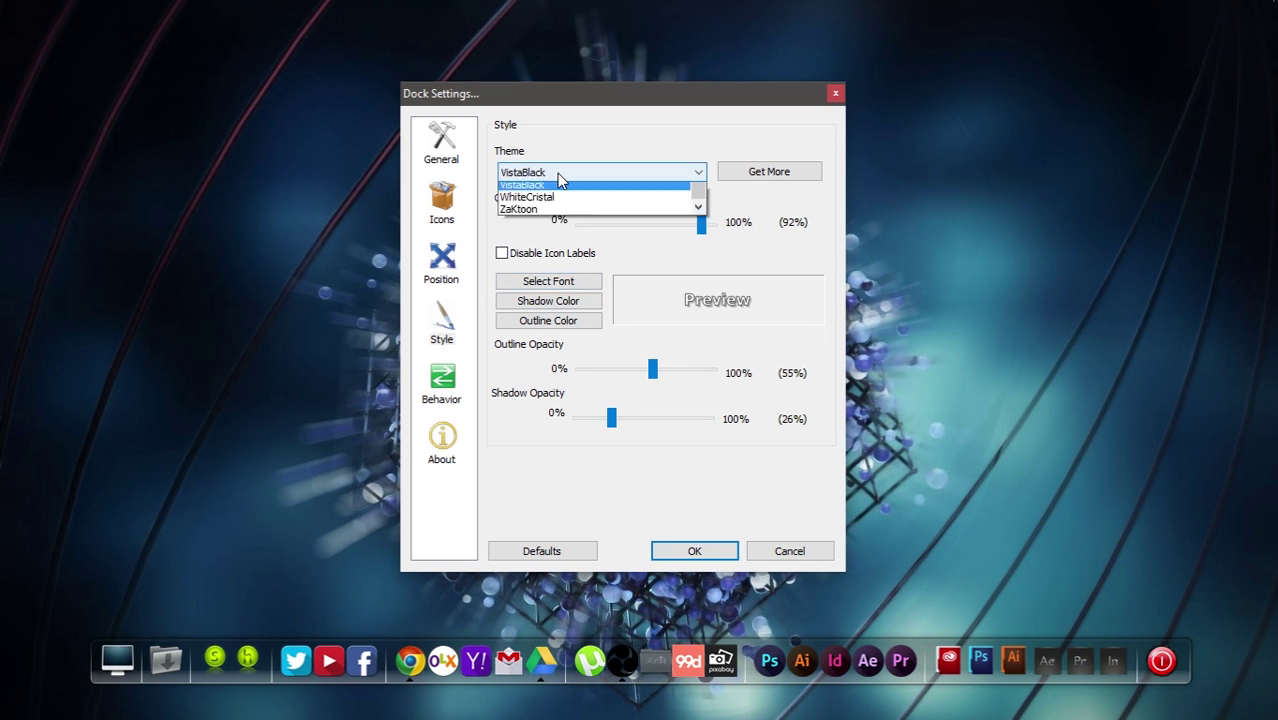
{"action": "left_click", "coordinate": [537, 275]}
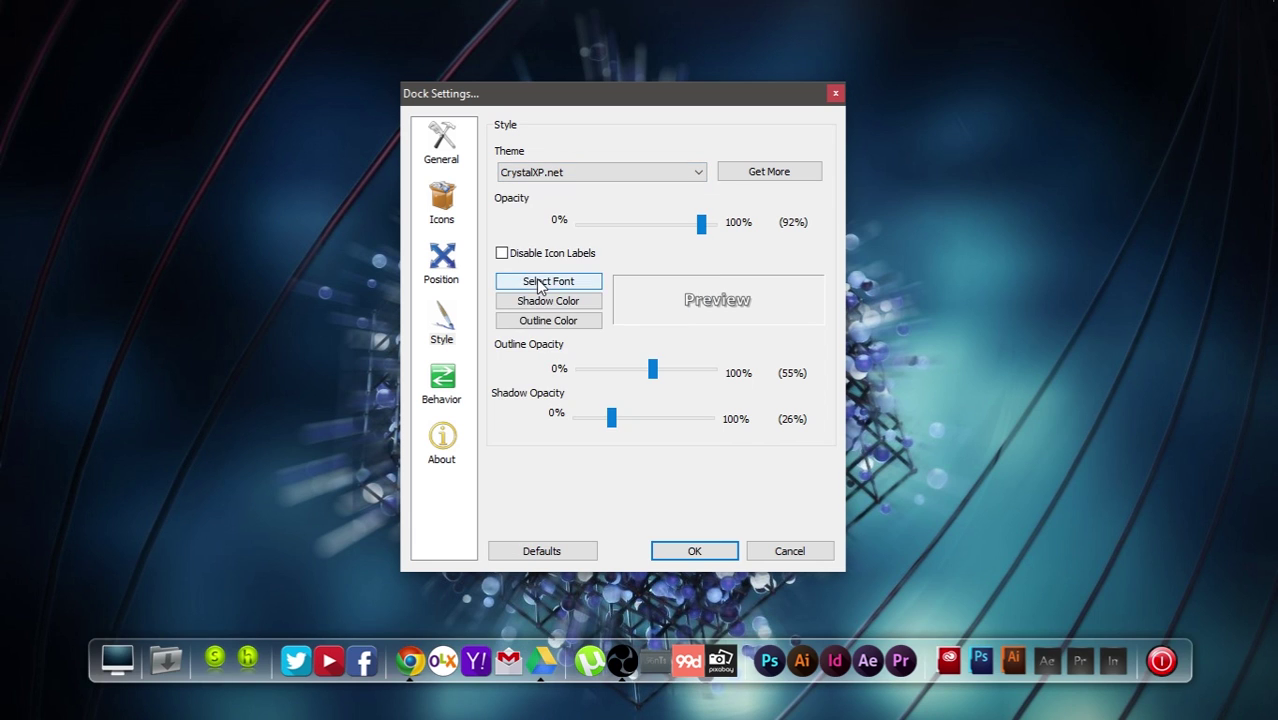
Apply the VistaBlack theme to the dock and reduce its opacity to about 60%.
{"action": "left_click", "coordinate": [593, 172]}
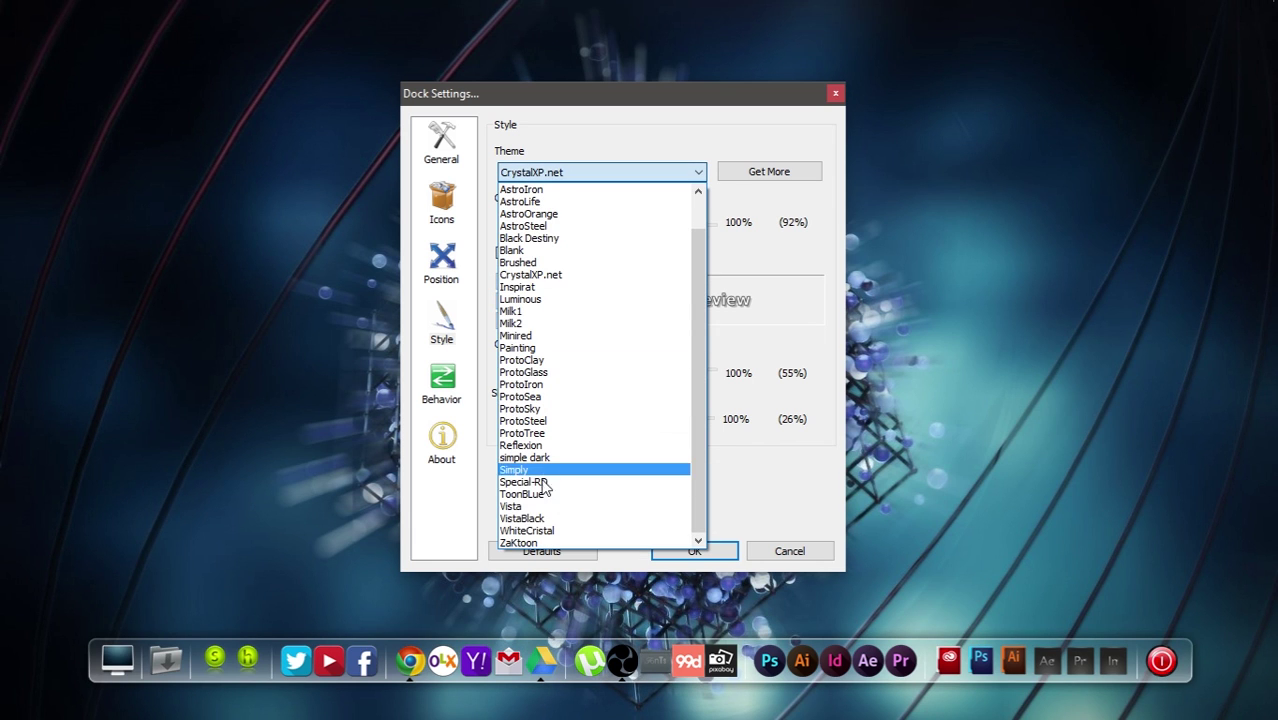
{"action": "left_click", "coordinate": [517, 519]}
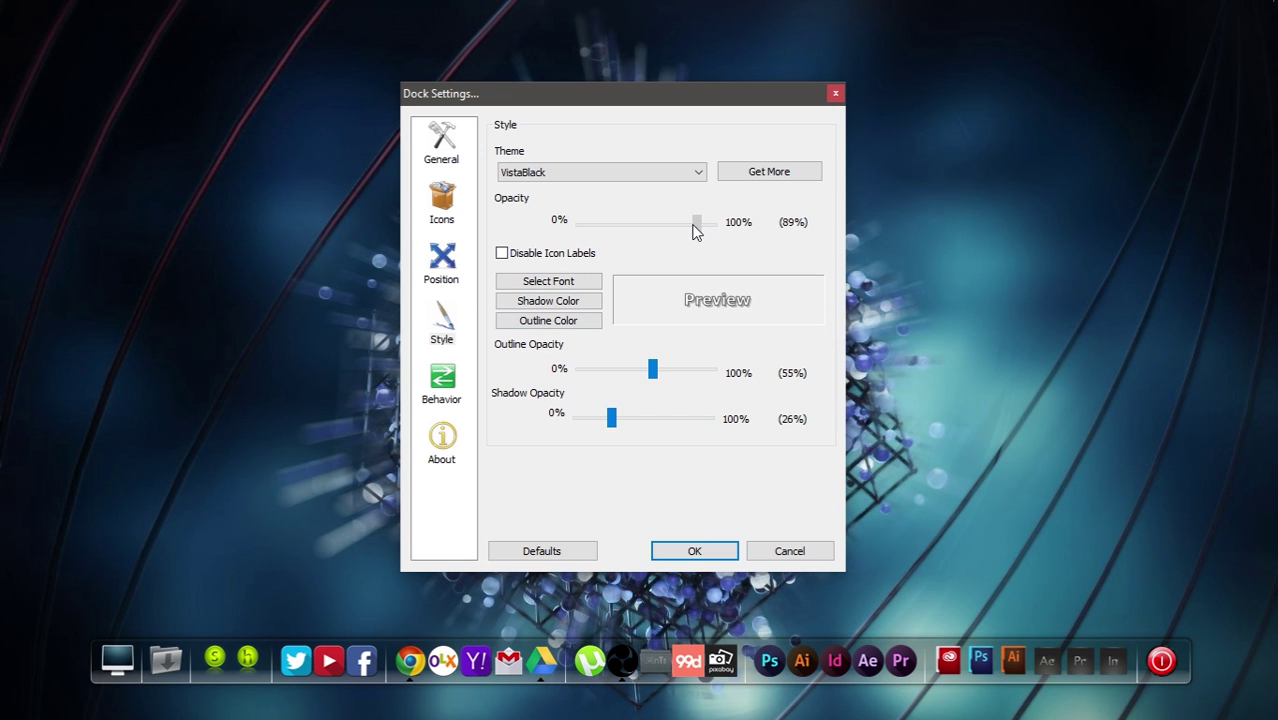
{"action": "left_click_drag", "start_coordinate": [678, 231], "coordinate": [677, 231]}
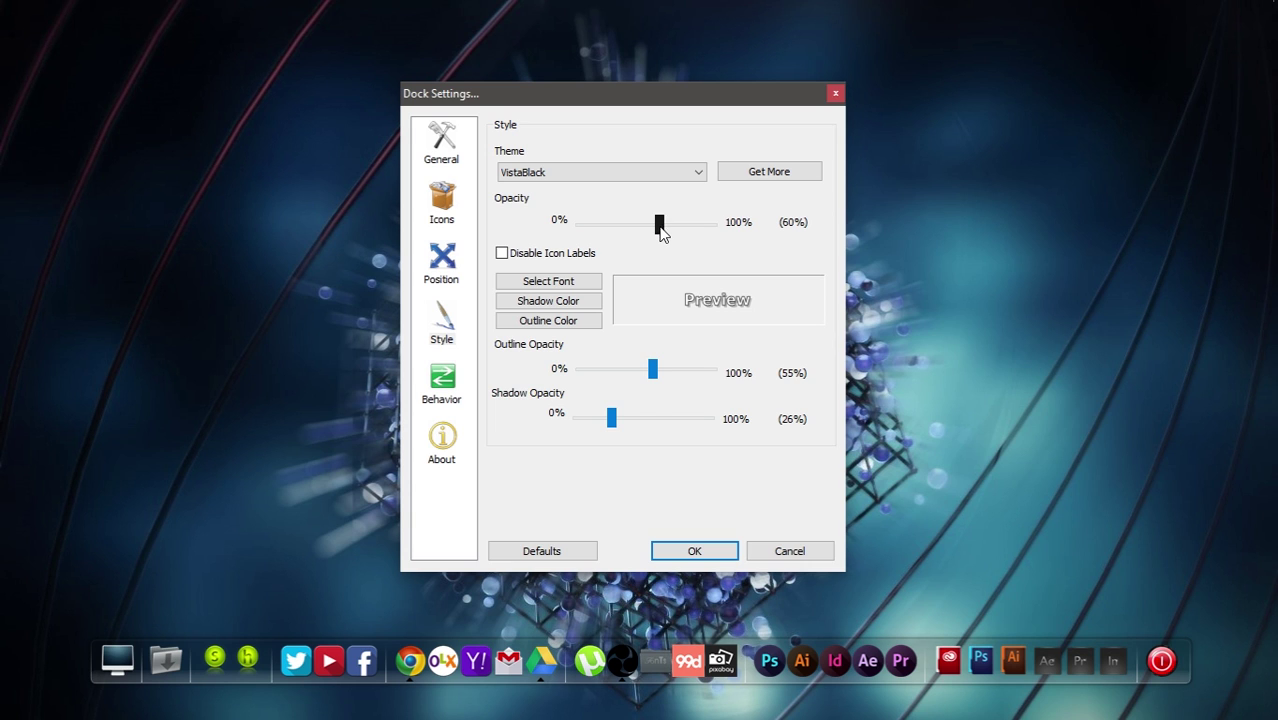
In the Behavior options, keep Bounce as the icon attention effect, leave AutoHide enabled, and apply the dock settings.
{"action": "left_click", "coordinate": [443, 377]}
{"action": "left_click", "coordinate": [605, 175]}
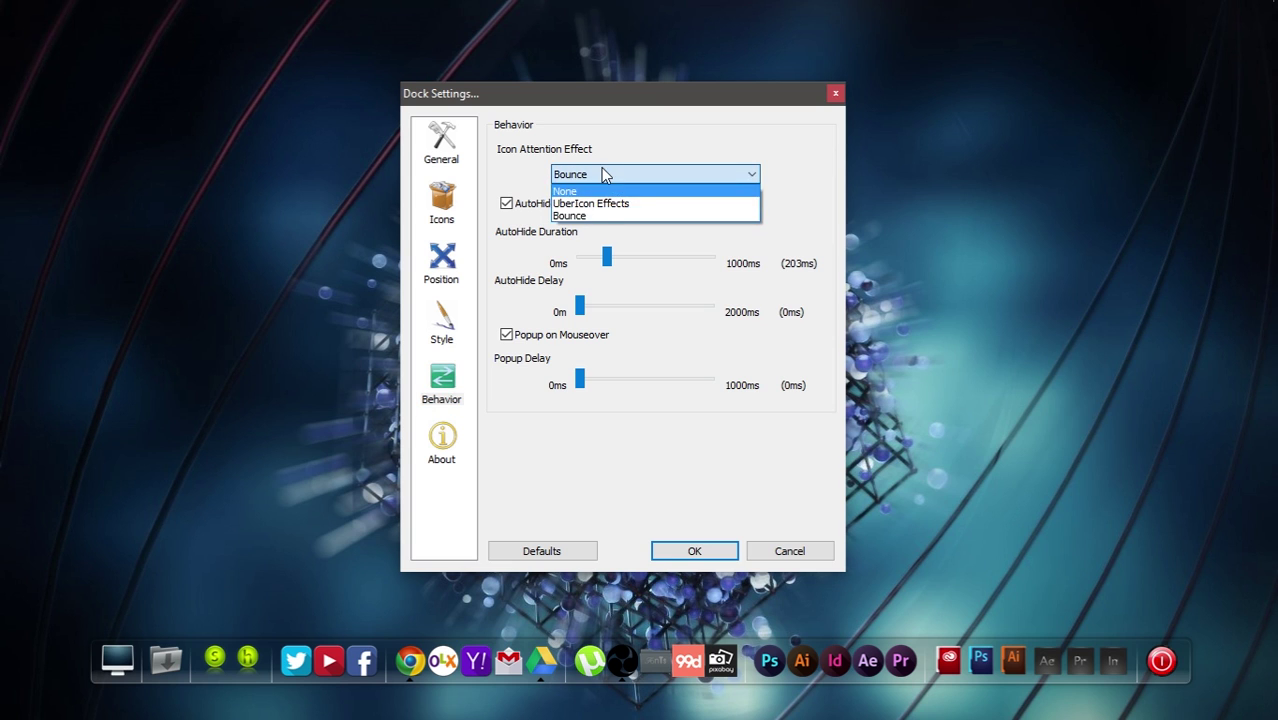
{"action": "left_click", "coordinate": [605, 175]}
{"action": "left_click", "coordinate": [507, 205]}
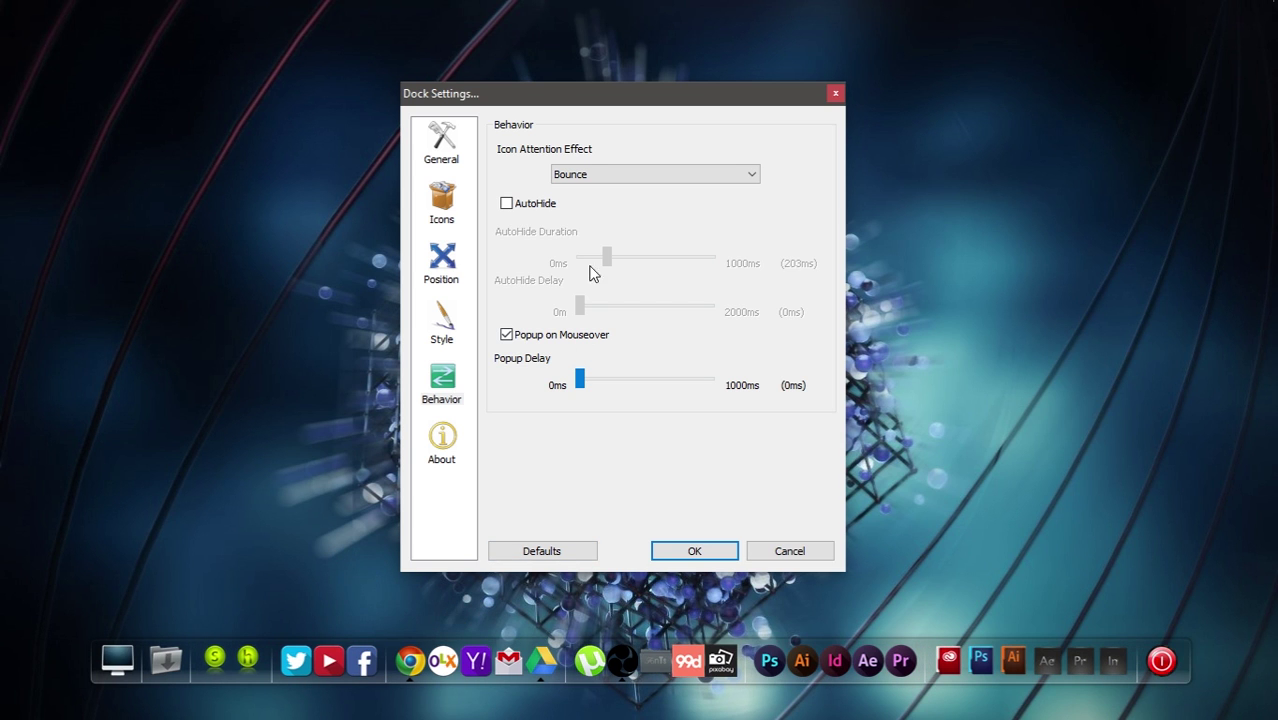
{"action": "left_click", "coordinate": [507, 205]}
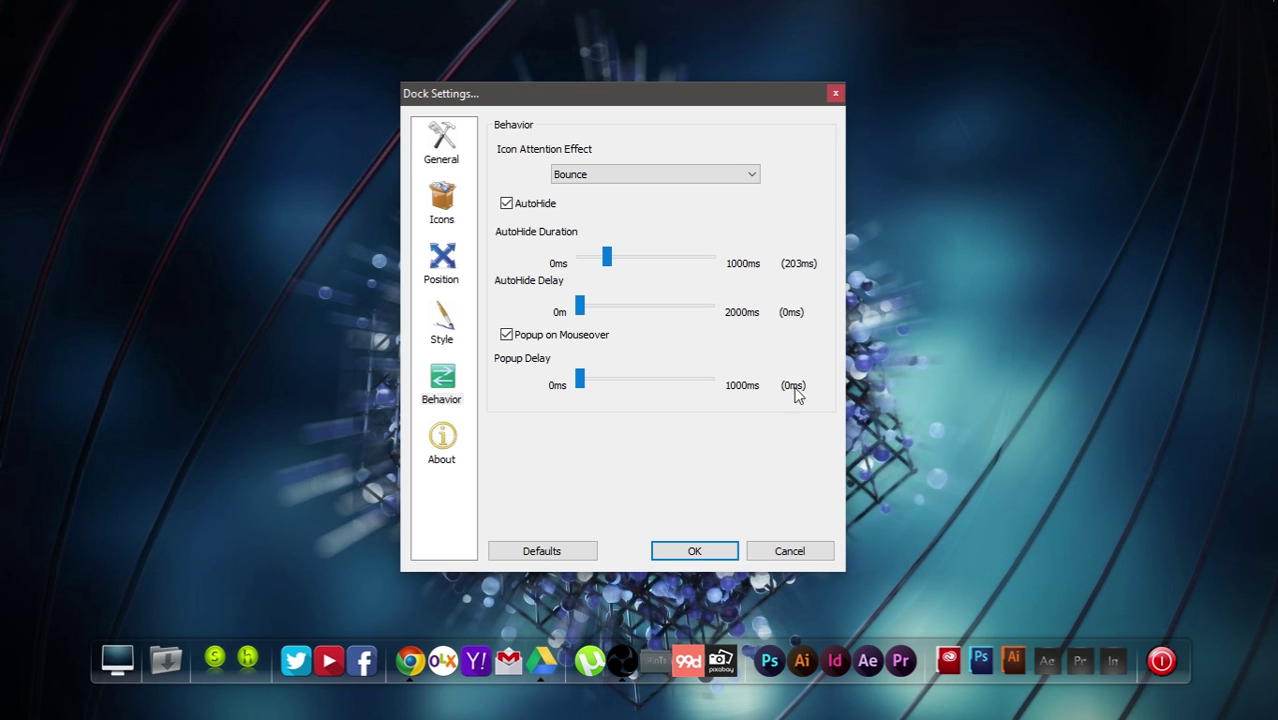
{"action": "left_click", "coordinate": [705, 548]}
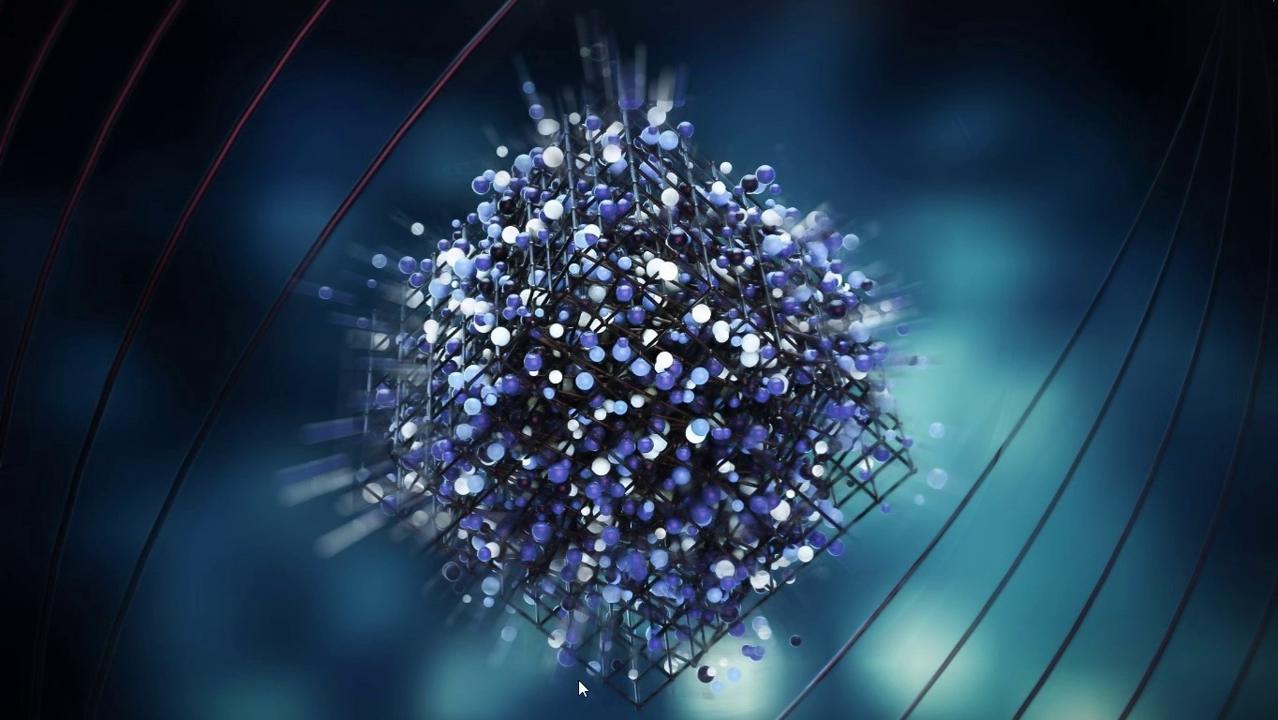
In Chrome, search Google for "adobe icons" and open the Adobe Icons result from iconarchive.com.
{"action": "mouse_move", "coordinate": [629, 666]}
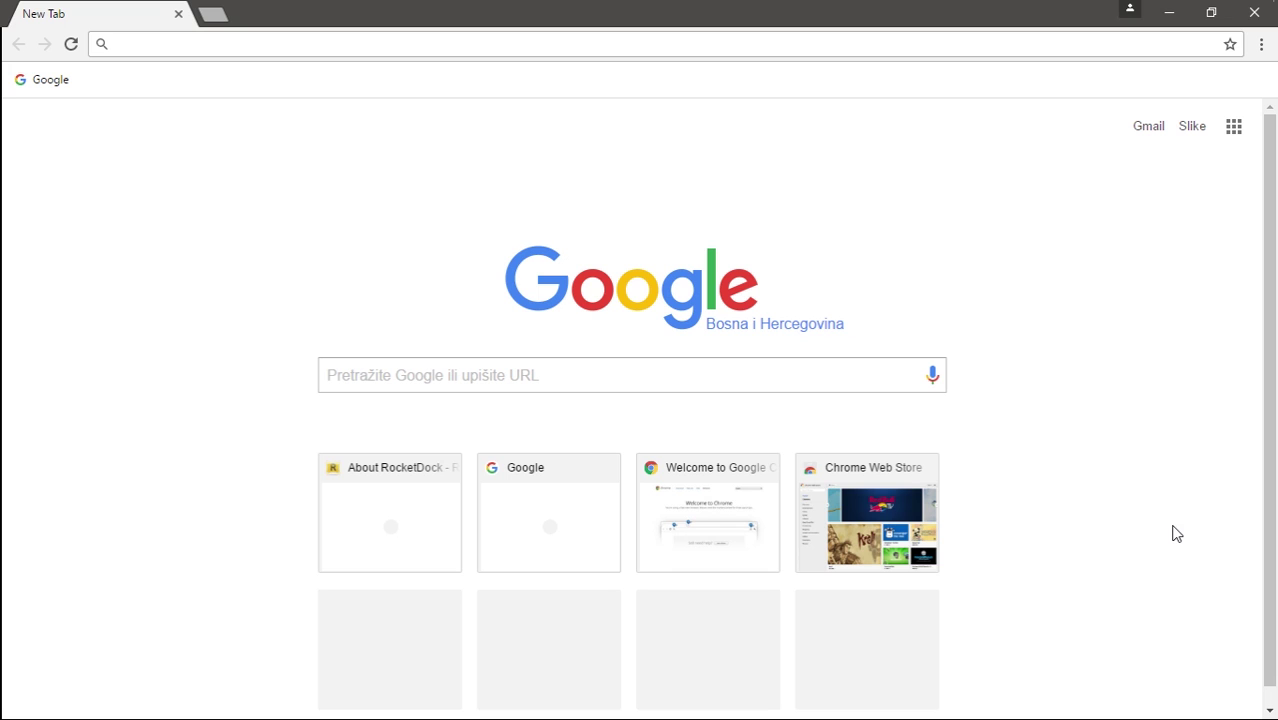
{"action": "left_click", "coordinate": [449, 374]}
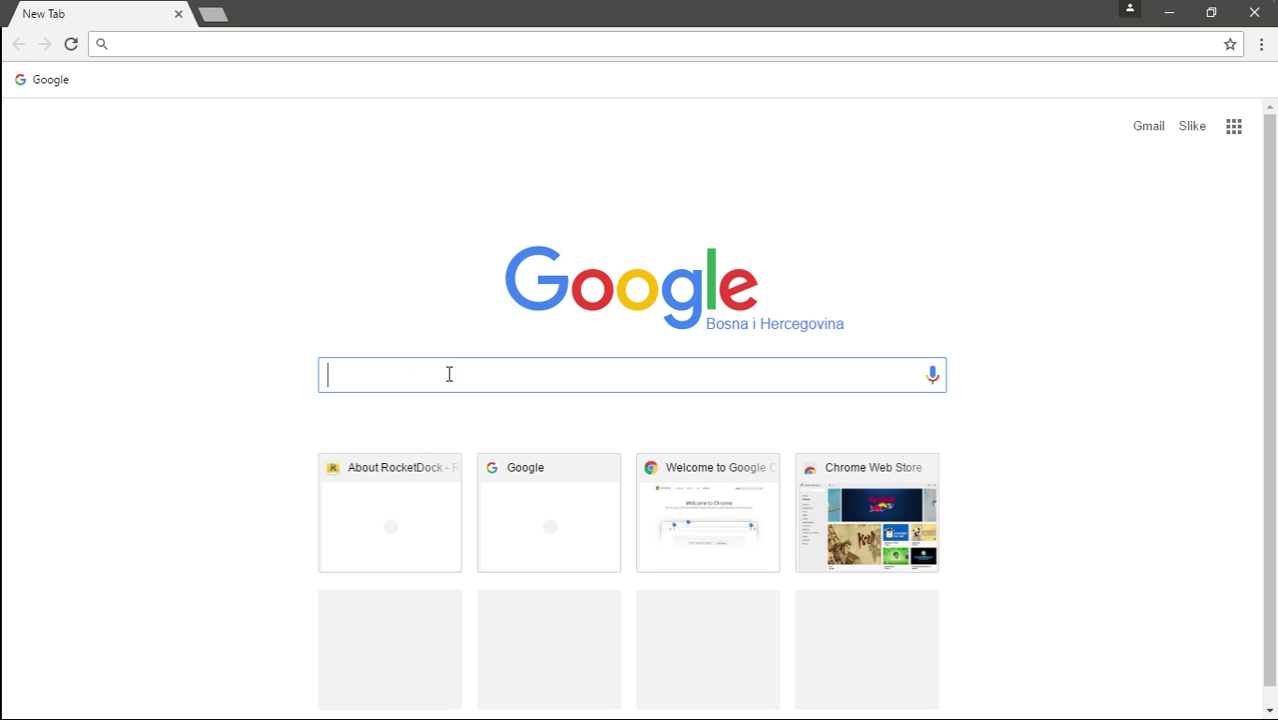
{"action": "type", "text": "adobe"}
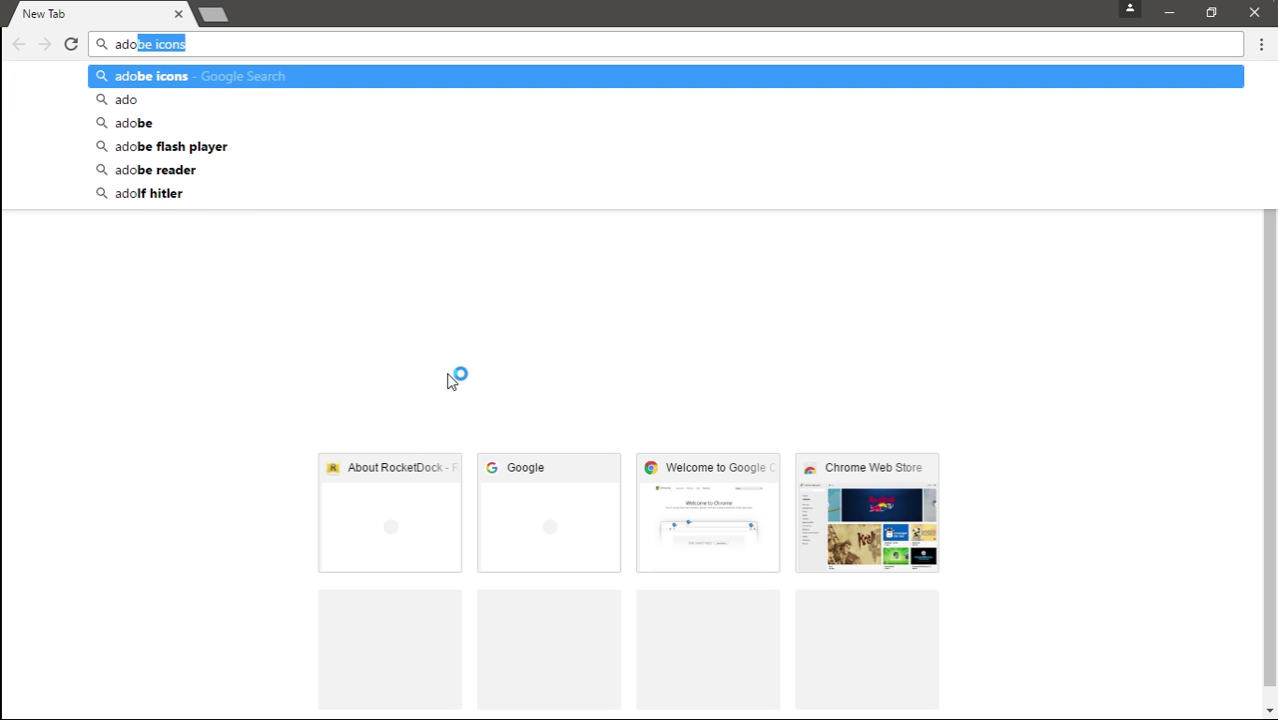
{"action": "key", "text": "BackSpace"}
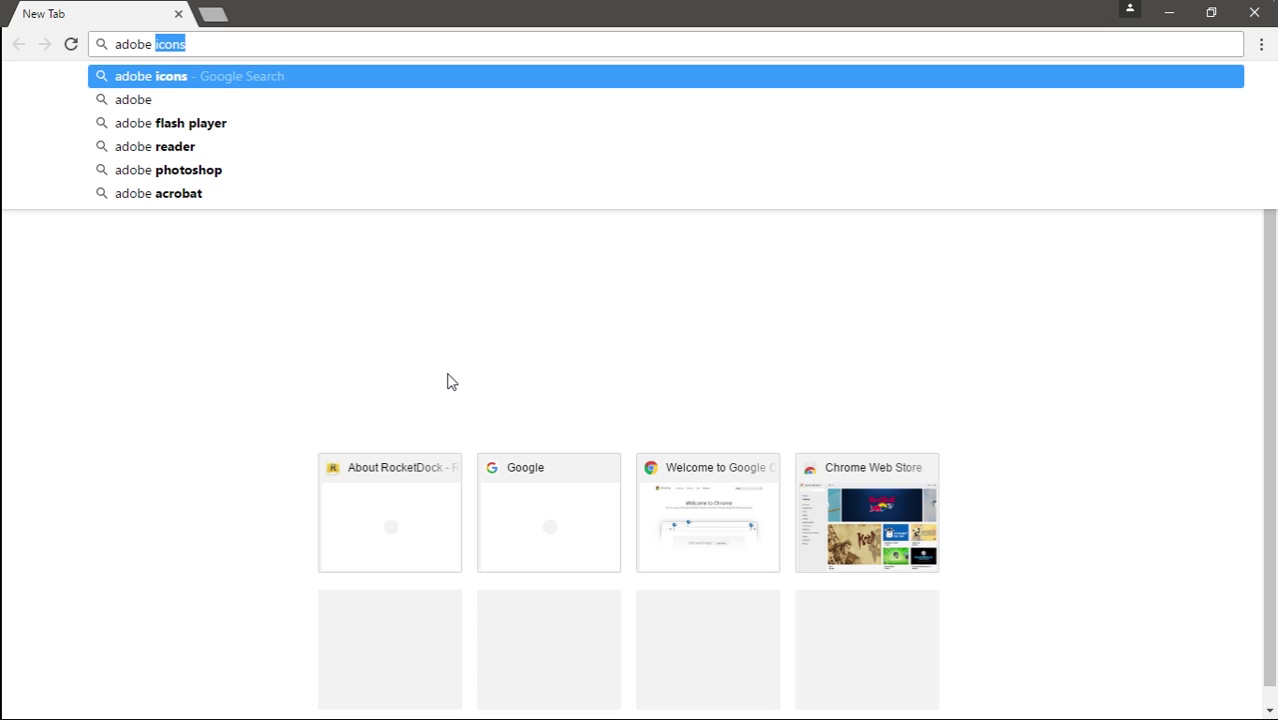
{"action": "type", "text": "i"}
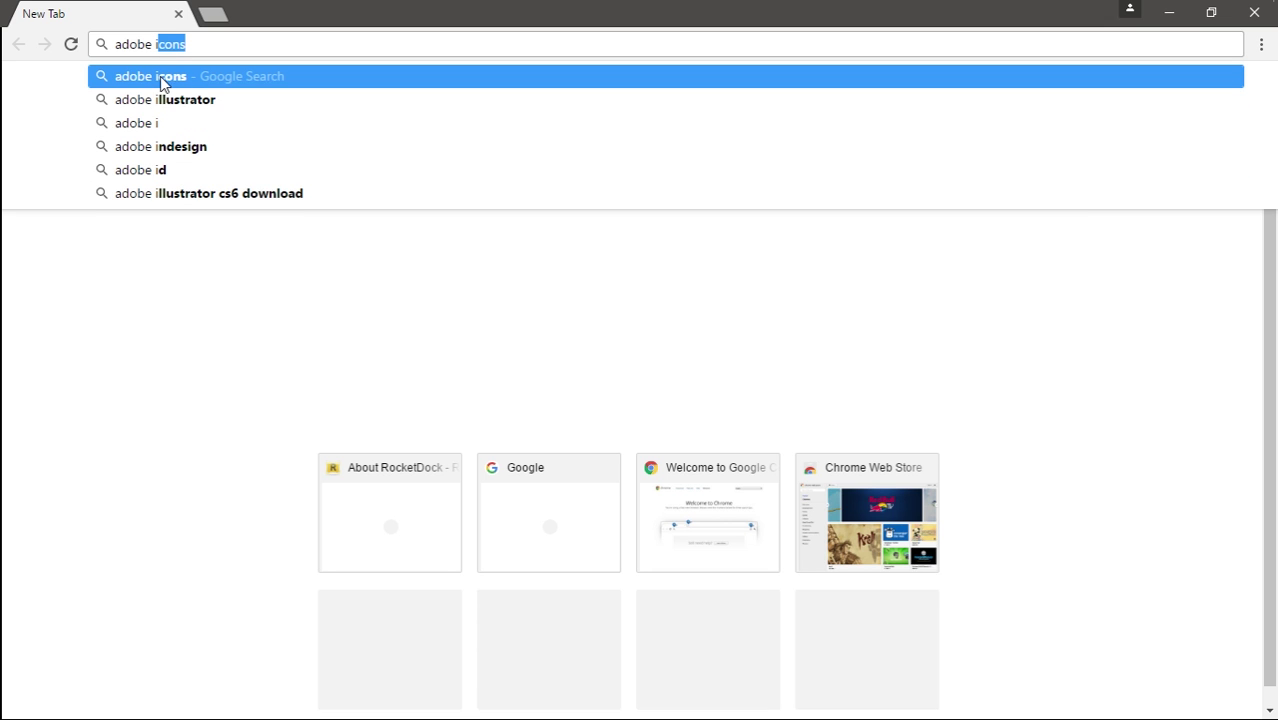
{"action": "left_click", "coordinate": [165, 78]}
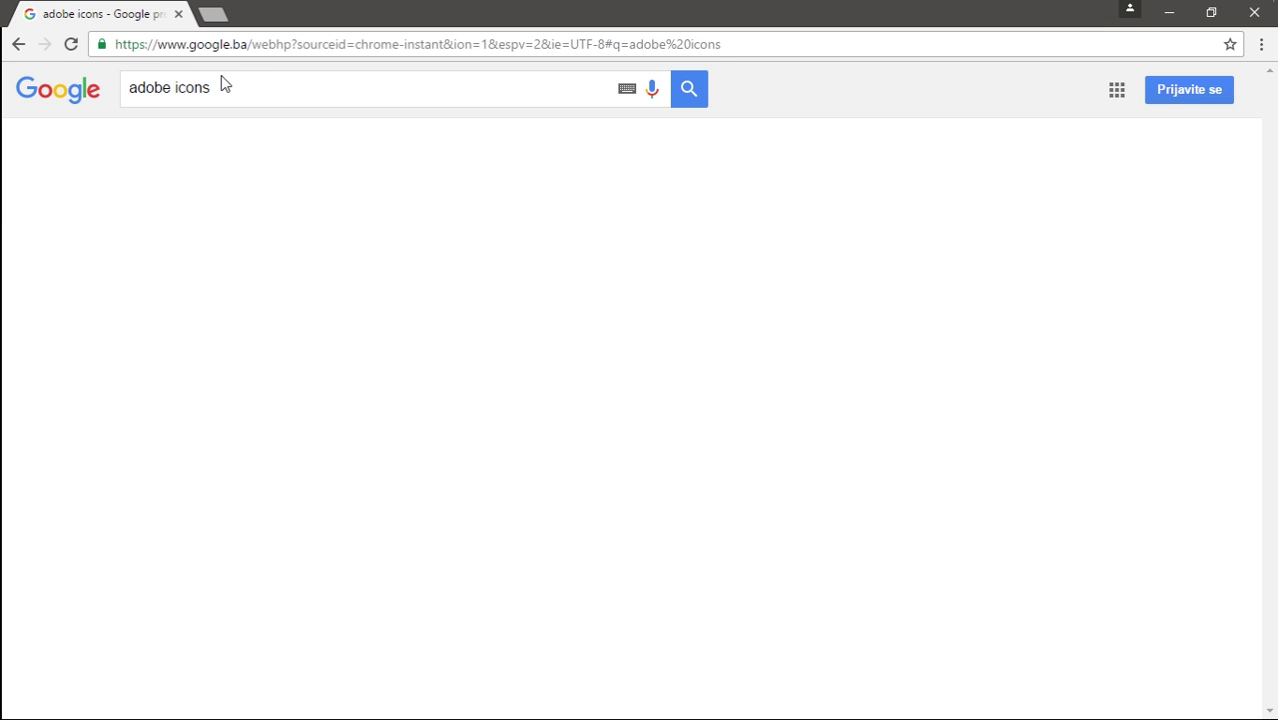
{"action": "left_click_drag", "start_coordinate": [216, 90], "coordinate": [119, 118]}
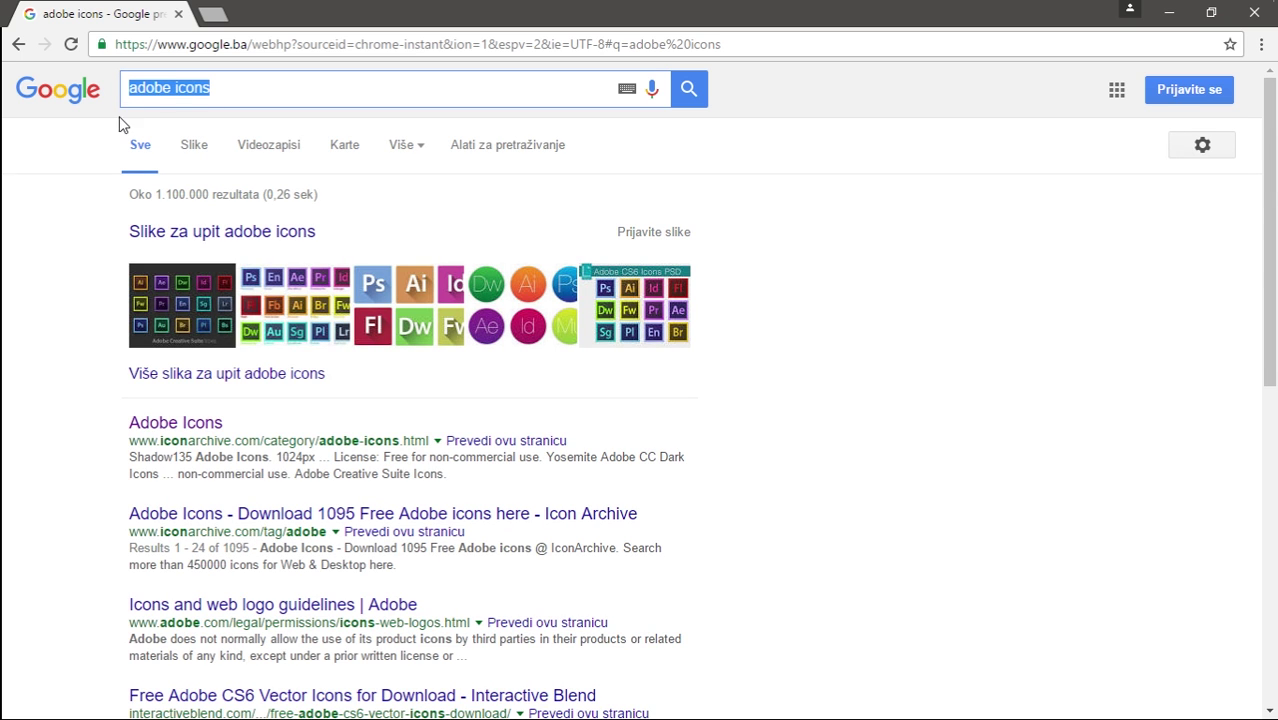
{"action": "left_click", "coordinate": [143, 425]}
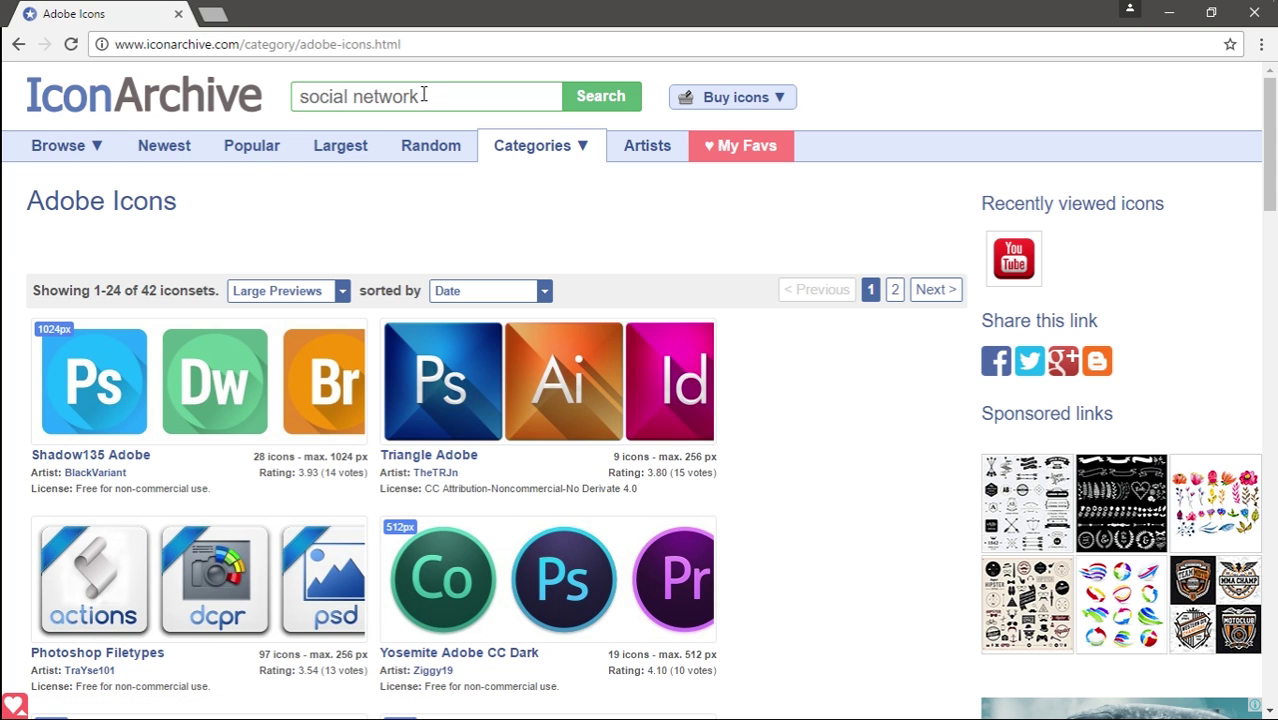
Look through the Adobe iconsets on the IconArchive page and check which icon categories the site offers.
{"action": "left_click_drag", "start_coordinate": [424, 94], "coordinate": [296, 96]}
{"action": "left_click", "coordinate": [380, 95]}
{"action": "scroll", "coordinate": [333, 541], "scroll_direction": "down", "scroll_amount": 4}
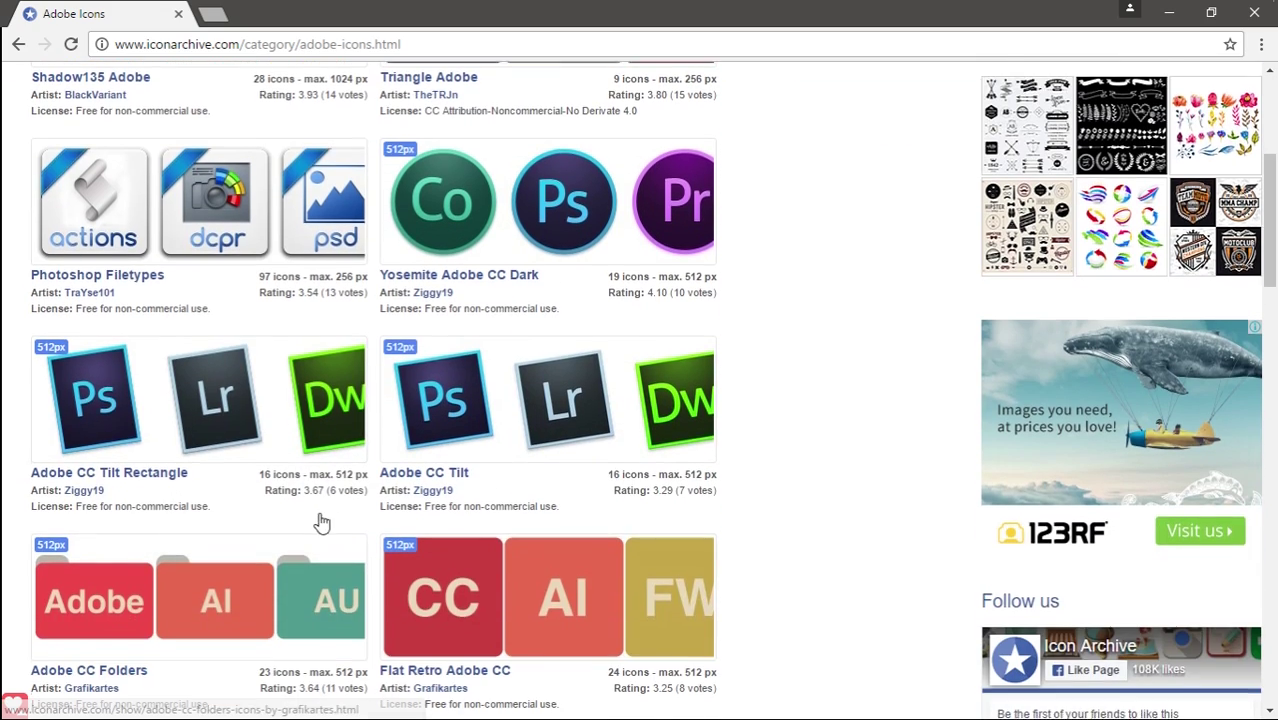
{"action": "scroll", "coordinate": [322, 519], "scroll_direction": "down", "scroll_amount": 3}
{"action": "scroll", "coordinate": [365, 511], "scroll_direction": "down", "scroll_amount": 2}
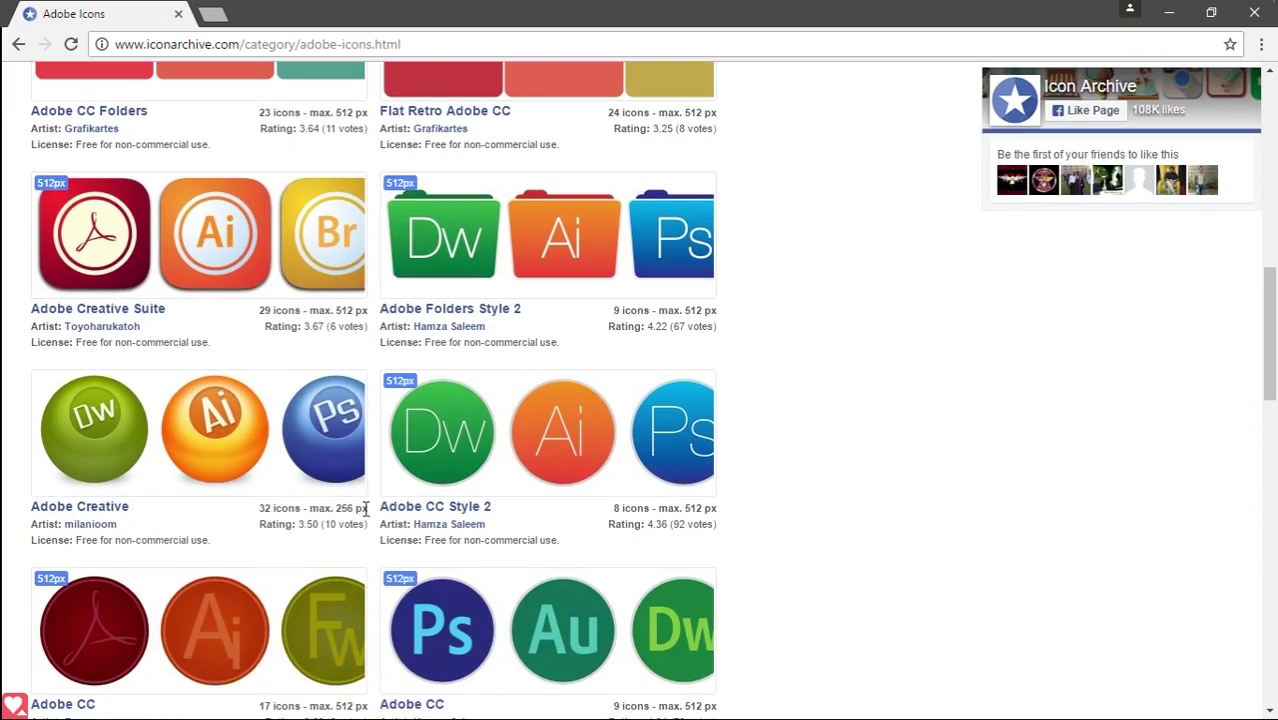
{"action": "scroll", "coordinate": [365, 328], "scroll_direction": "up", "scroll_amount": 7}
{"action": "scroll", "coordinate": [503, 167], "scroll_direction": "up", "scroll_amount": 2}
{"action": "mouse_move", "coordinate": [520, 145]}
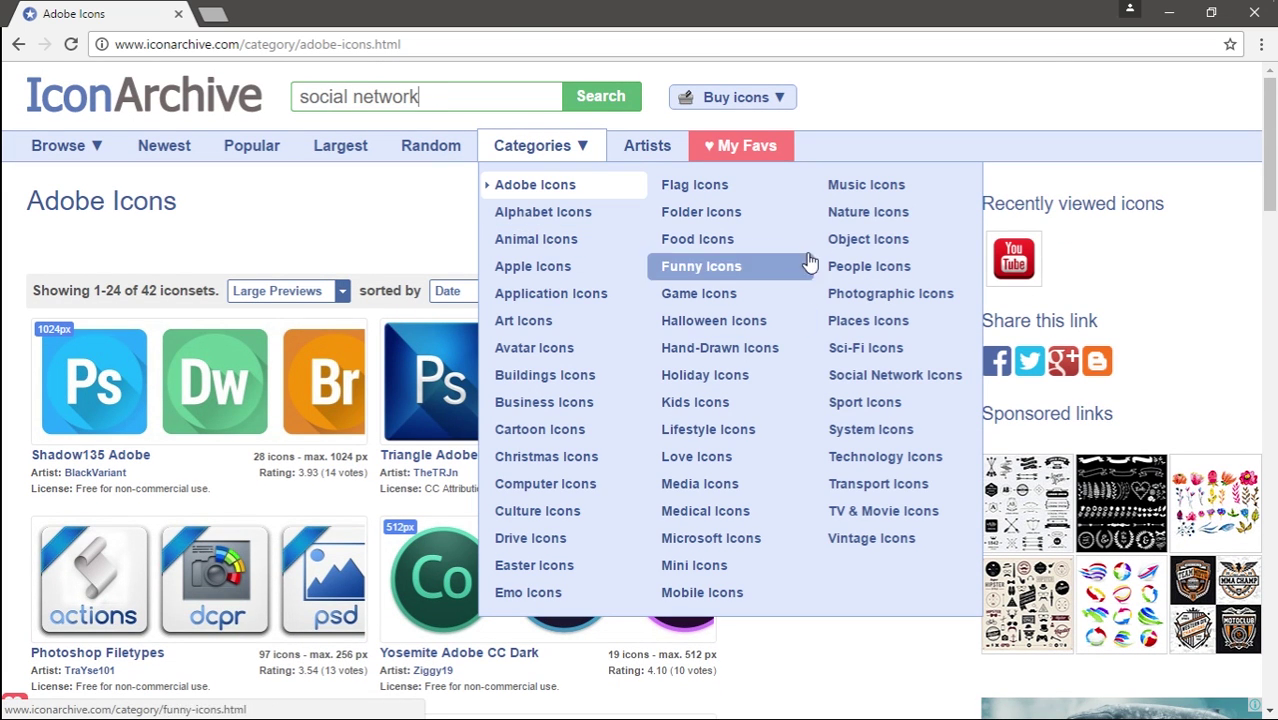
Search IconArchive for "social network" and look through the first page of icon results.
{"action": "left_click", "coordinate": [425, 94]}
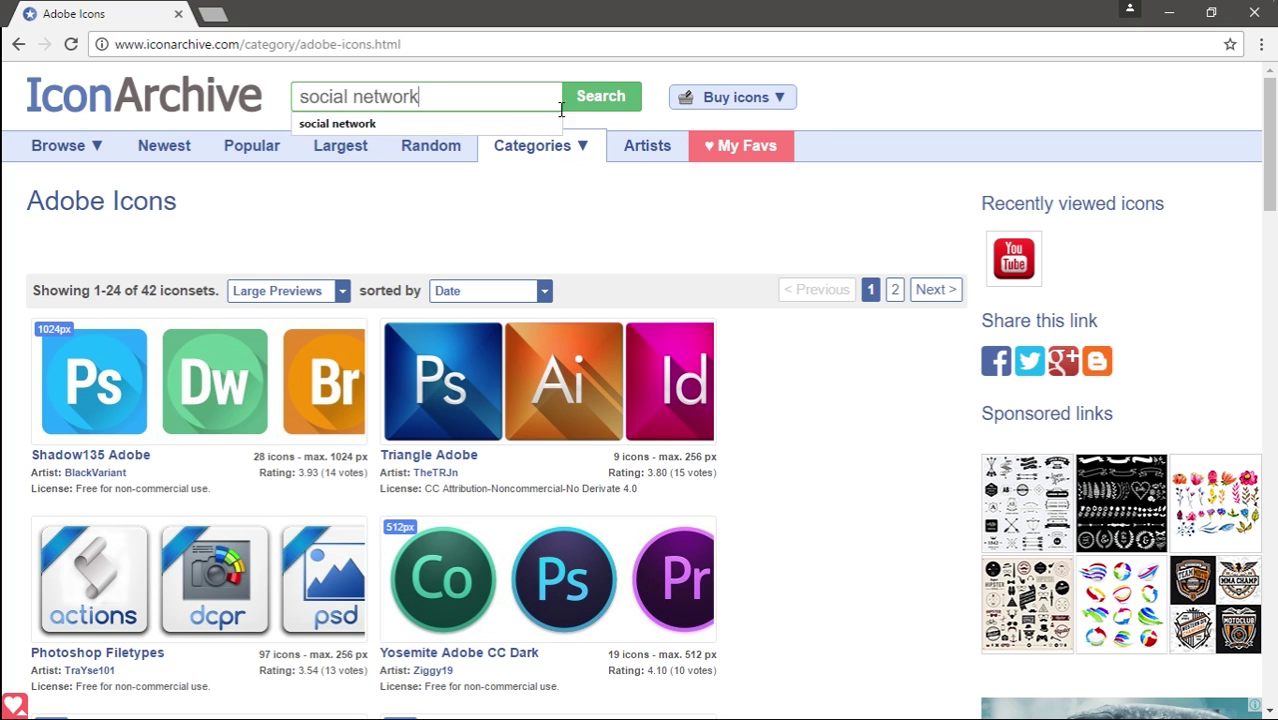
{"action": "left_click", "coordinate": [568, 106]}
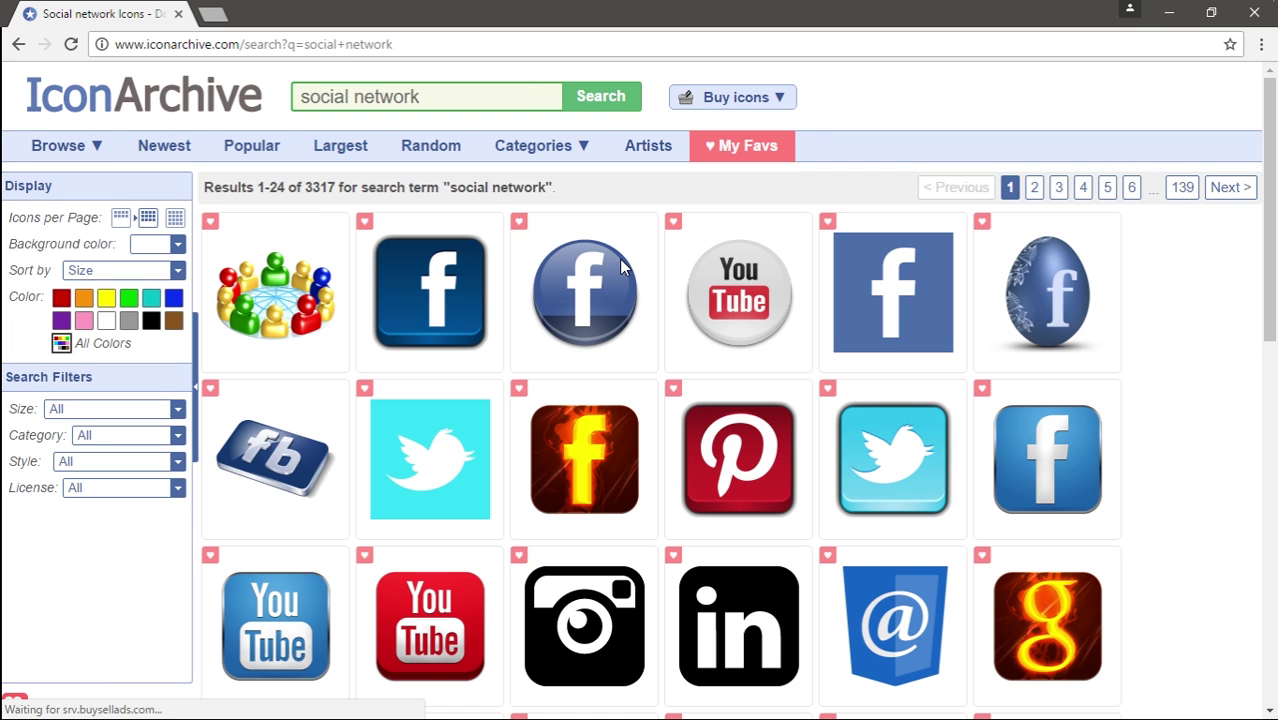
{"action": "scroll", "coordinate": [668, 333], "scroll_direction": "down", "scroll_amount": 3}
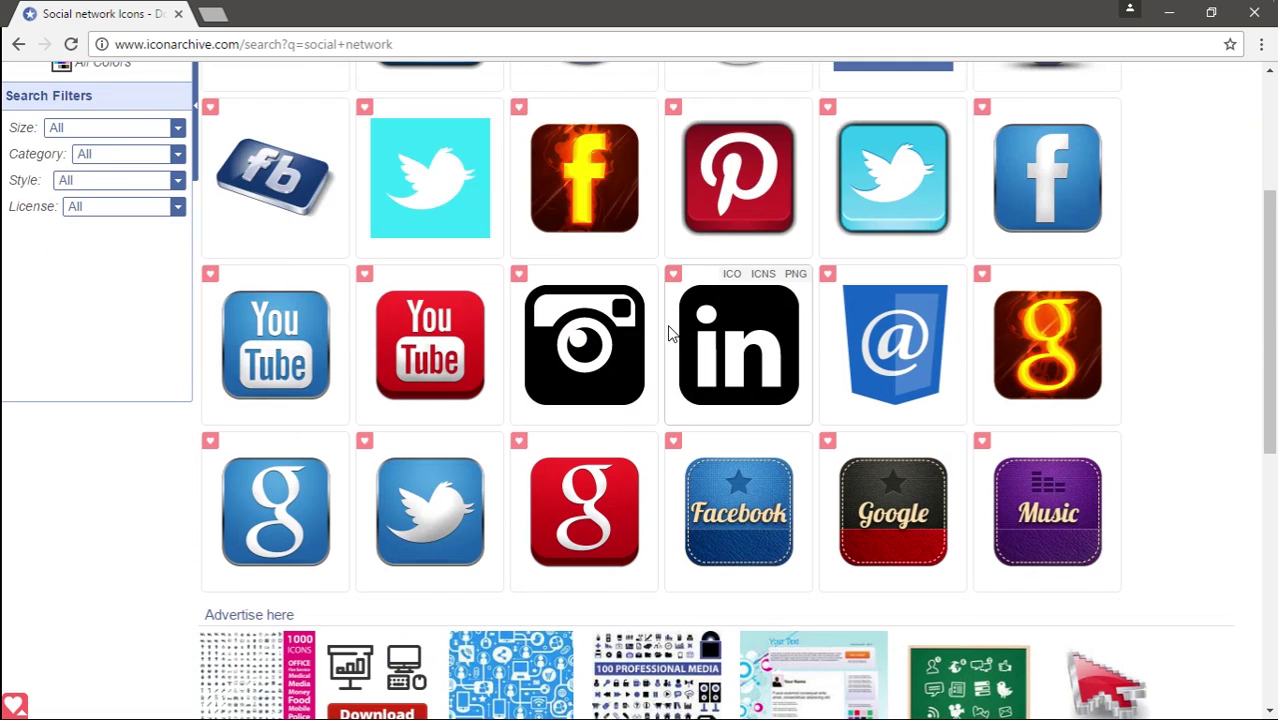
{"action": "scroll", "coordinate": [668, 333], "scroll_direction": "down", "scroll_amount": 2}
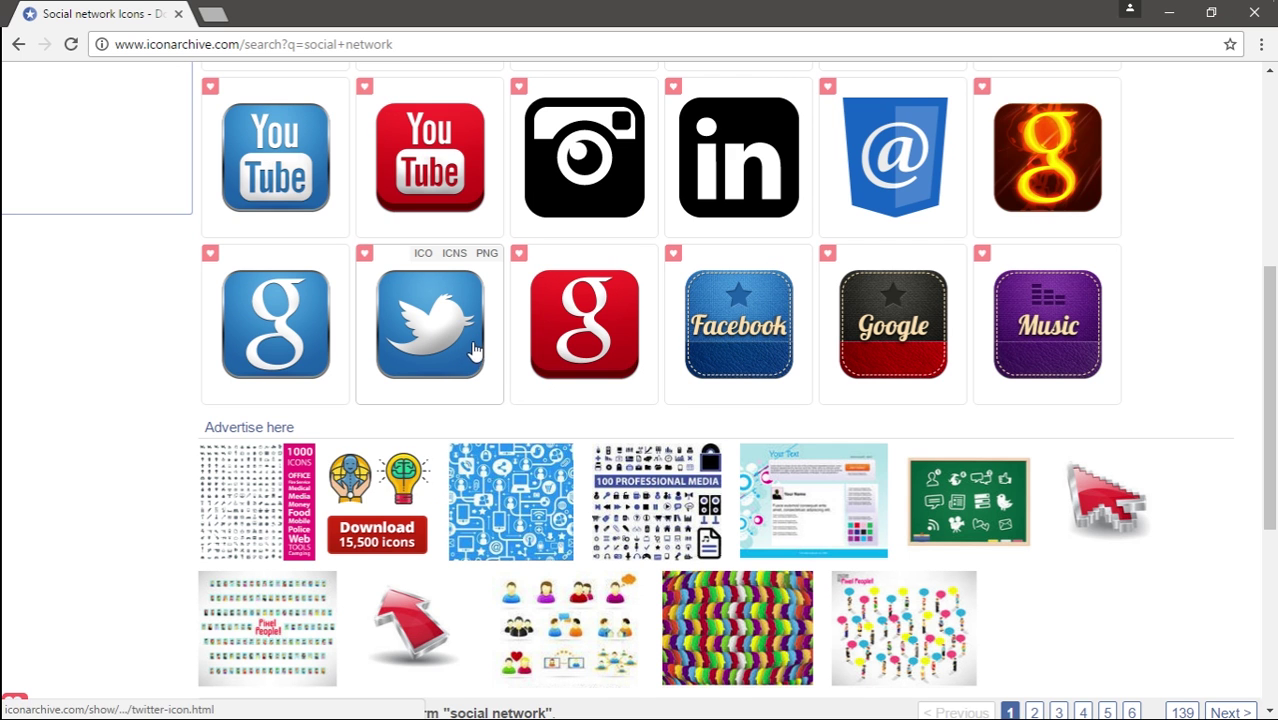
{"action": "scroll", "coordinate": [490, 370], "scroll_direction": "up", "scroll_amount": 5}
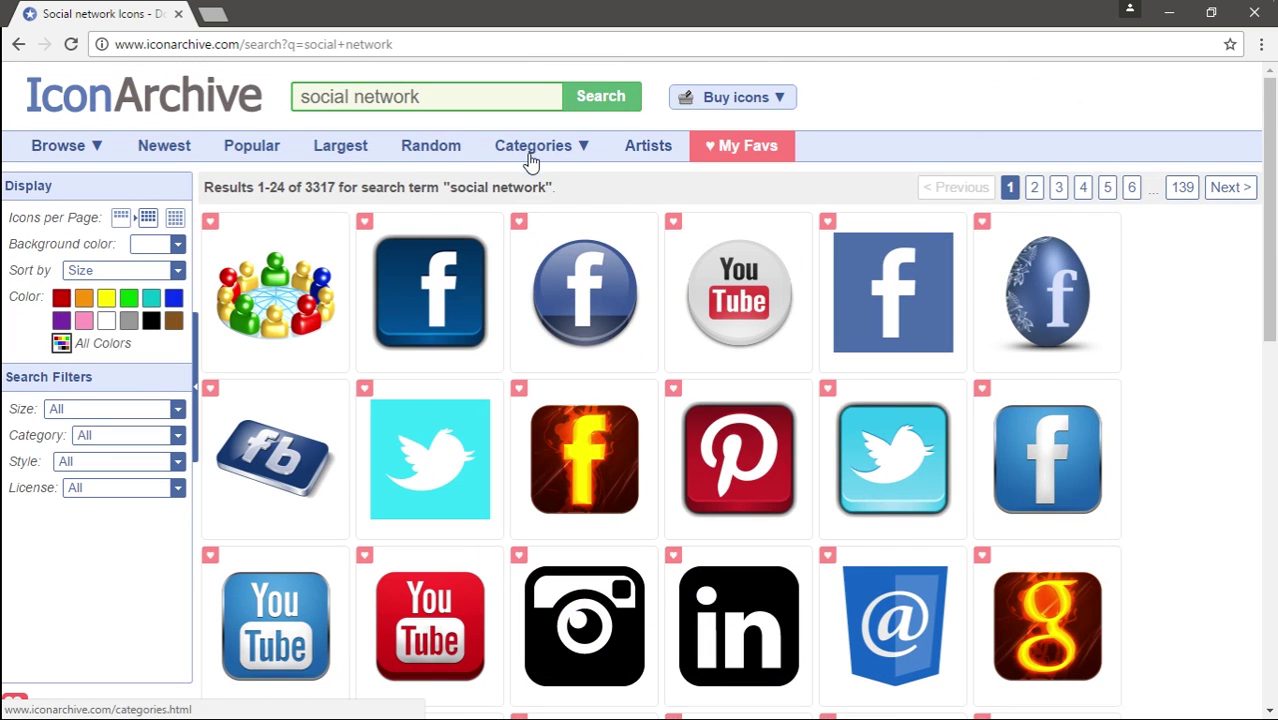
Browse to the Social Network Icons category and open the Glossy Social iconset.
{"action": "mouse_move", "coordinate": [533, 158]}
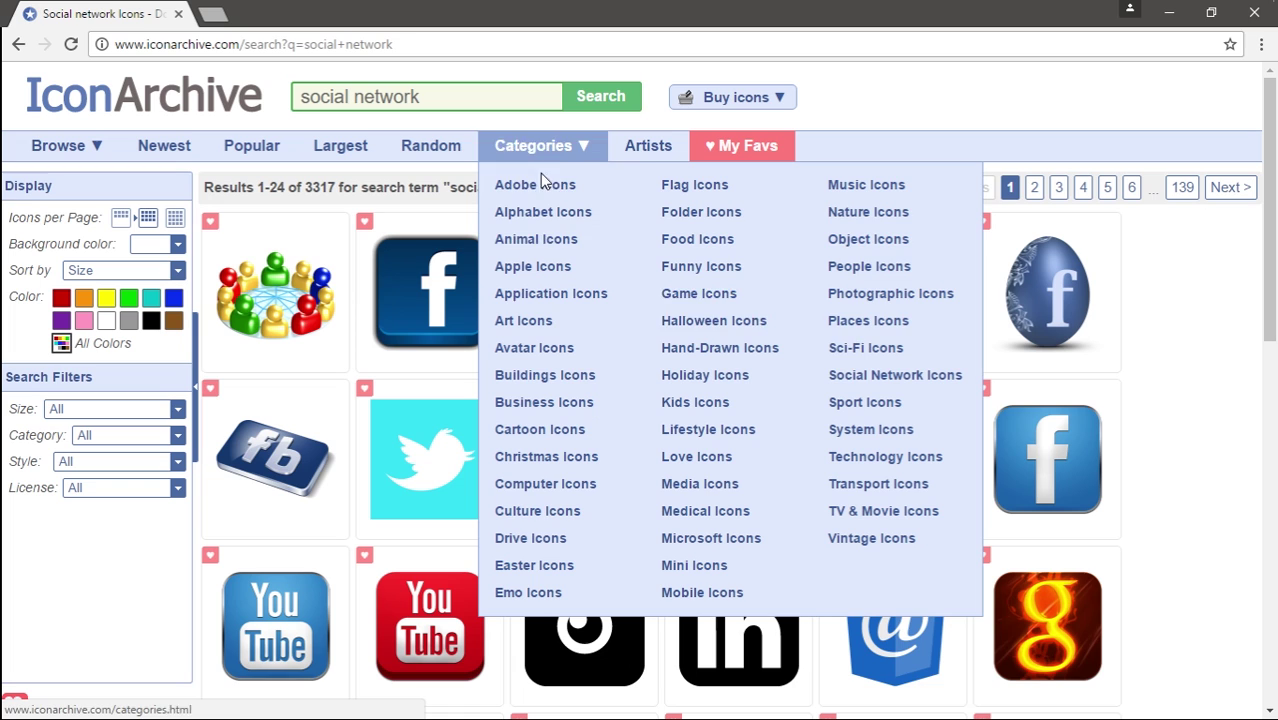
{"action": "left_click", "coordinate": [858, 384]}
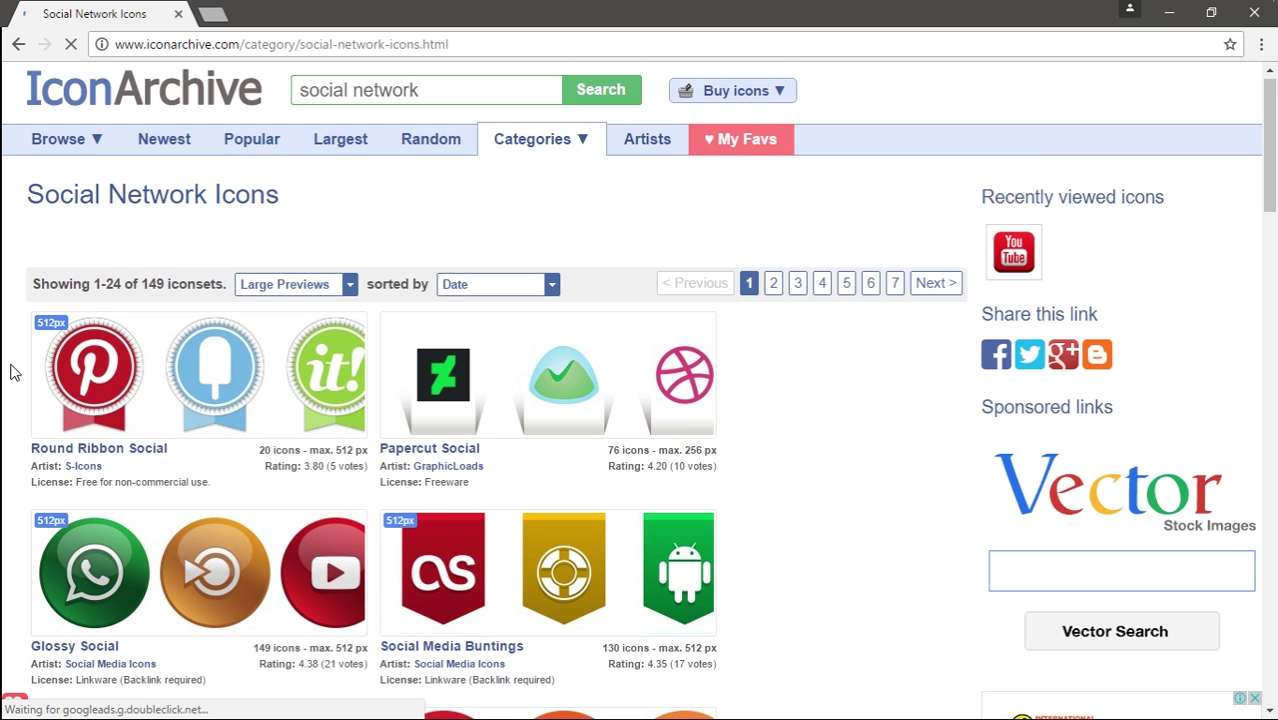
{"action": "scroll", "coordinate": [11, 372], "scroll_direction": "down", "scroll_amount": 1}
{"action": "scroll", "coordinate": [11, 372], "scroll_direction": "down", "scroll_amount": 2}
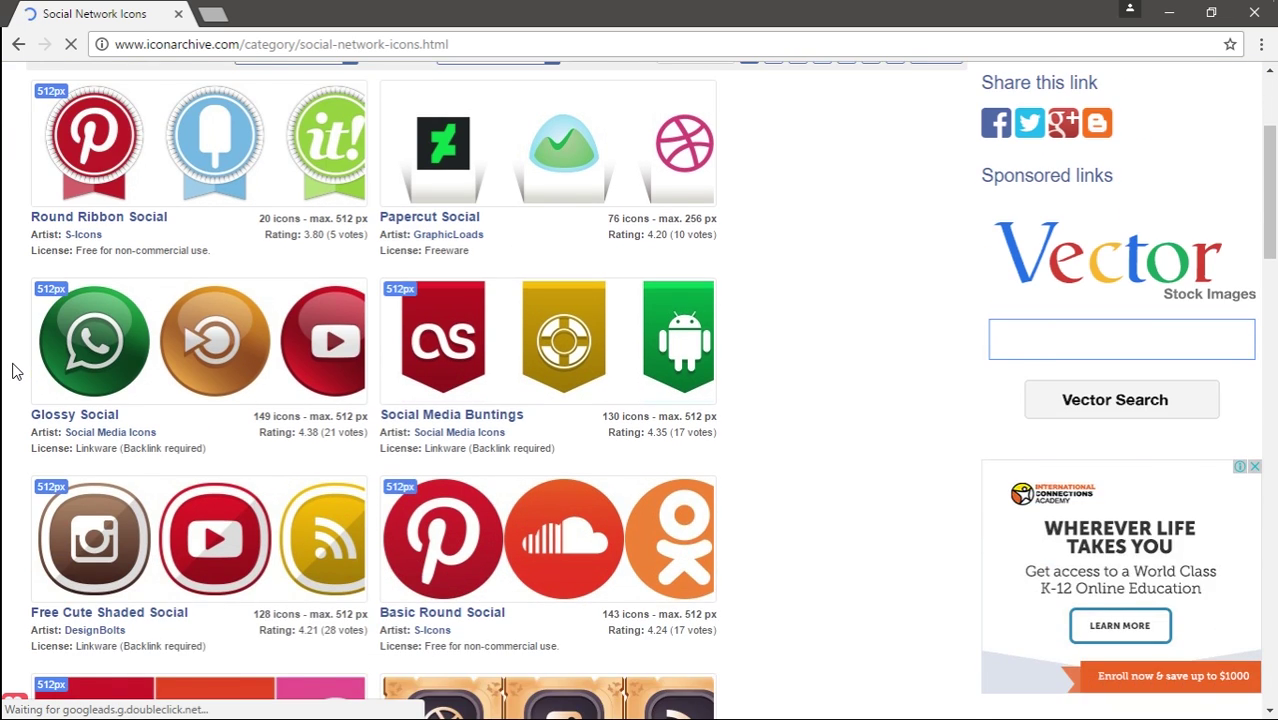
{"action": "scroll", "coordinate": [11, 372], "scroll_direction": "down", "scroll_amount": 2}
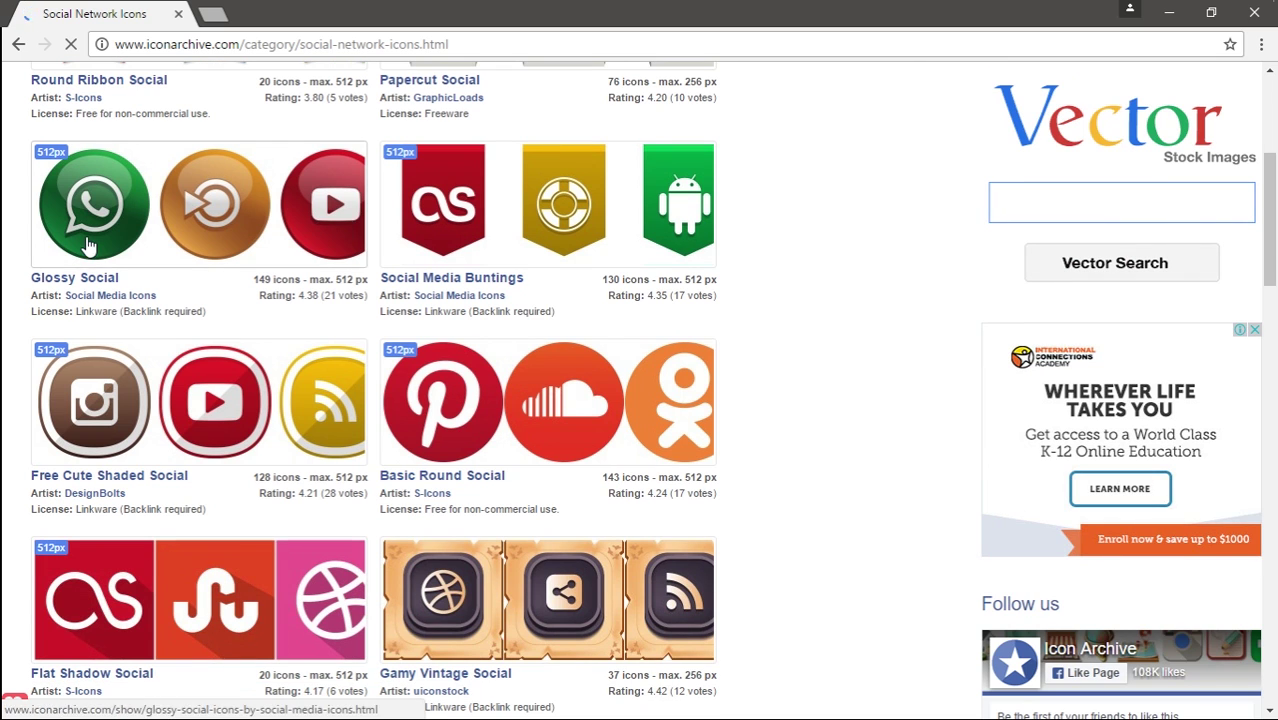
{"action": "left_click", "coordinate": [68, 282]}
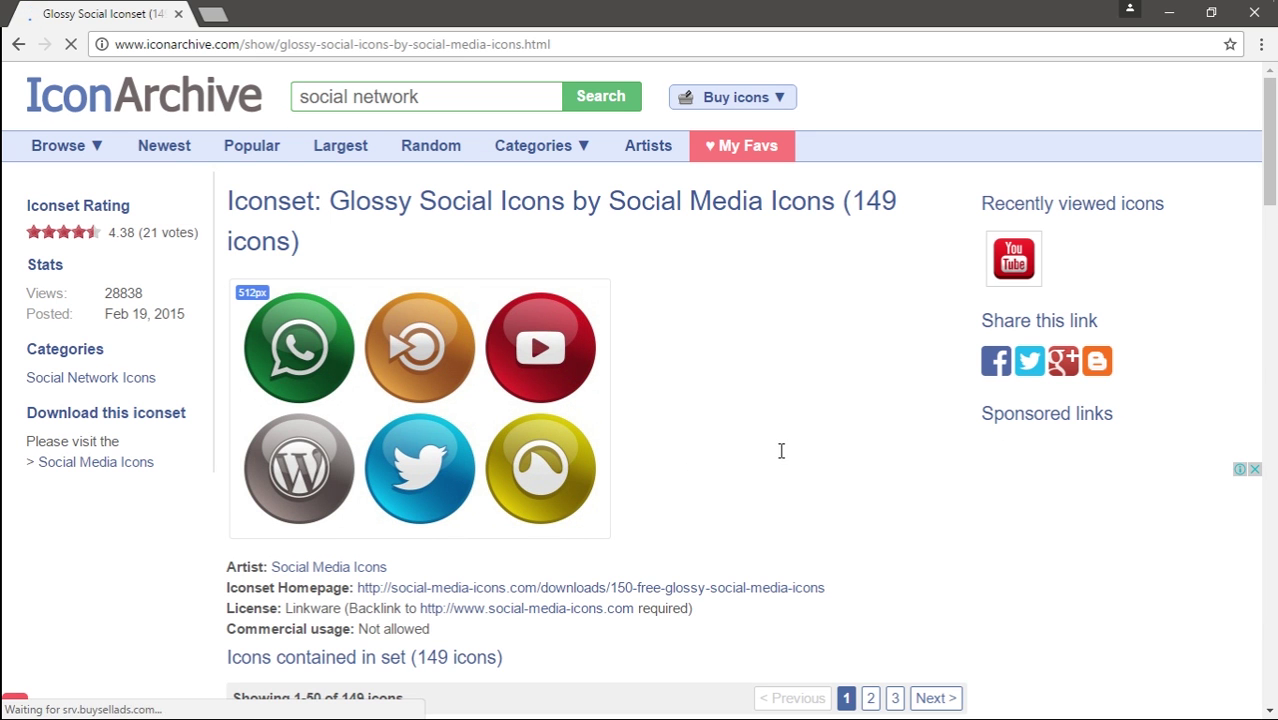
Find the blue Facebook icon in the Glossy Social iconset and open its page.
{"action": "scroll", "coordinate": [780, 458], "scroll_direction": "down", "scroll_amount": 4}
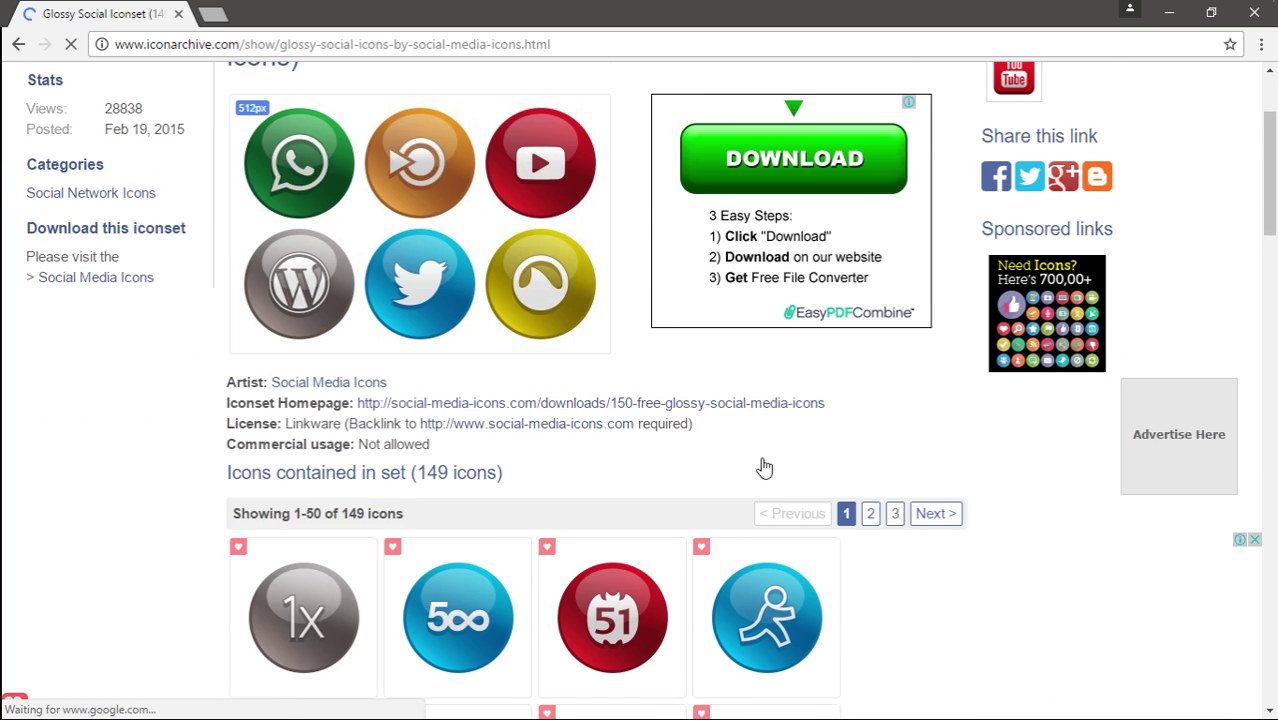
{"action": "scroll", "coordinate": [733, 473], "scroll_direction": "down", "scroll_amount": 1}
{"action": "scroll", "coordinate": [120, 460], "scroll_direction": "down", "scroll_amount": 3}
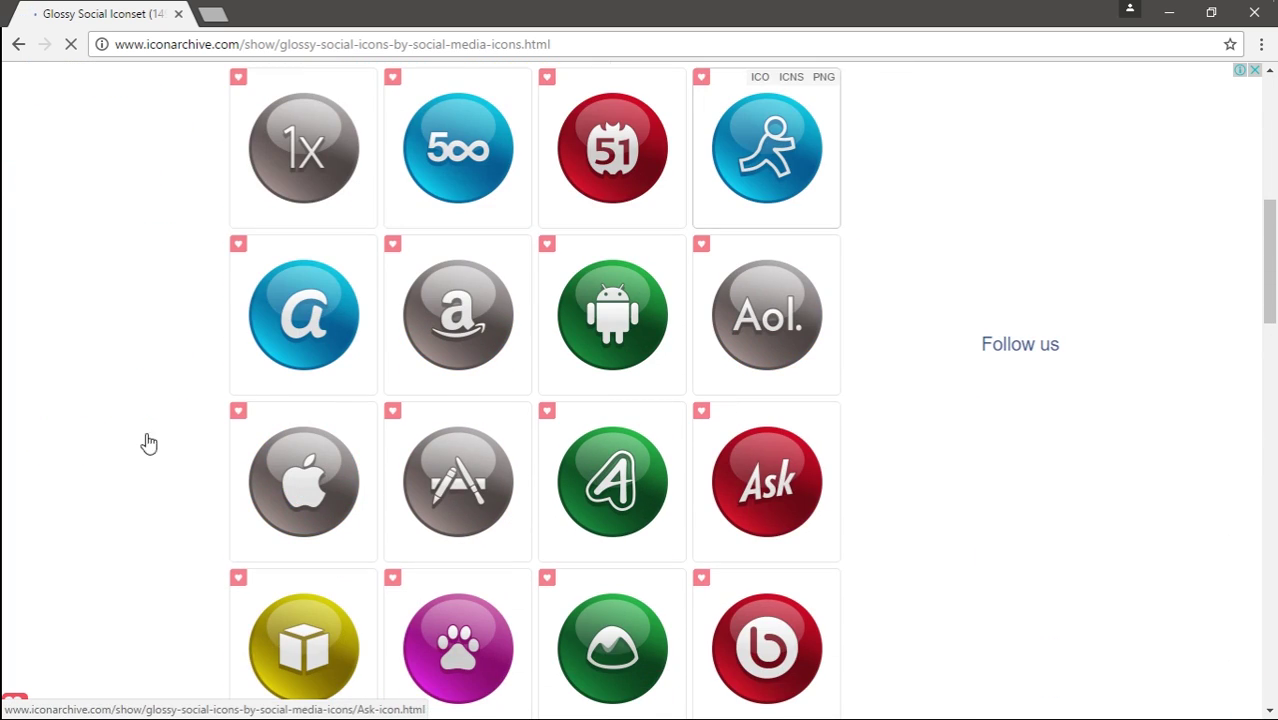
{"action": "scroll", "coordinate": [164, 430], "scroll_direction": "down", "scroll_amount": 3}
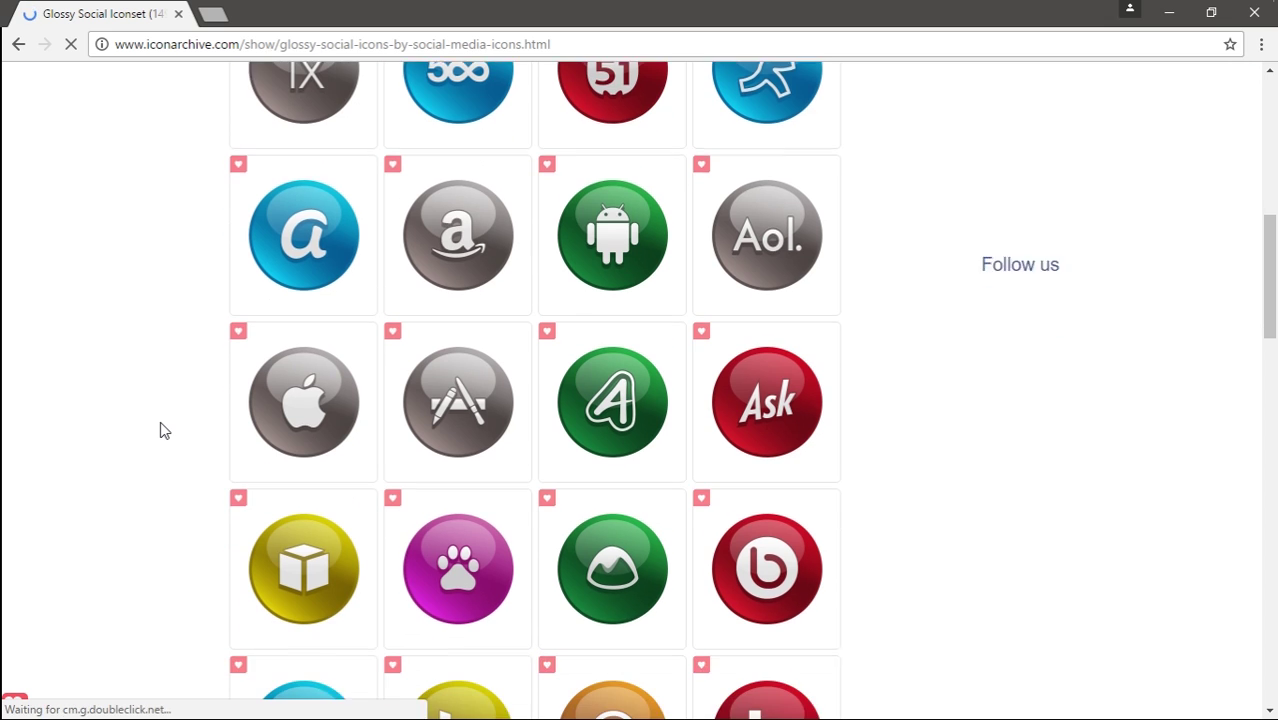
{"action": "scroll", "coordinate": [164, 430], "scroll_direction": "down", "scroll_amount": 8}
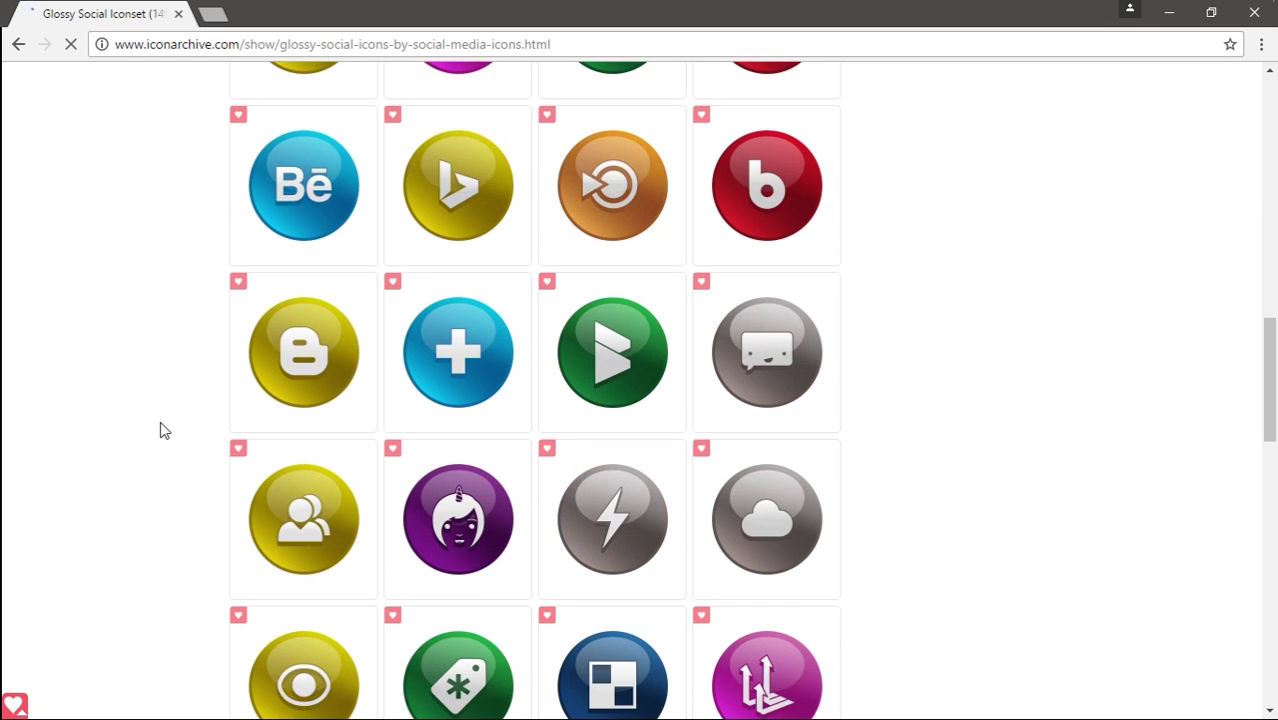
{"action": "scroll", "coordinate": [221, 421], "scroll_direction": "down", "scroll_amount": 3}
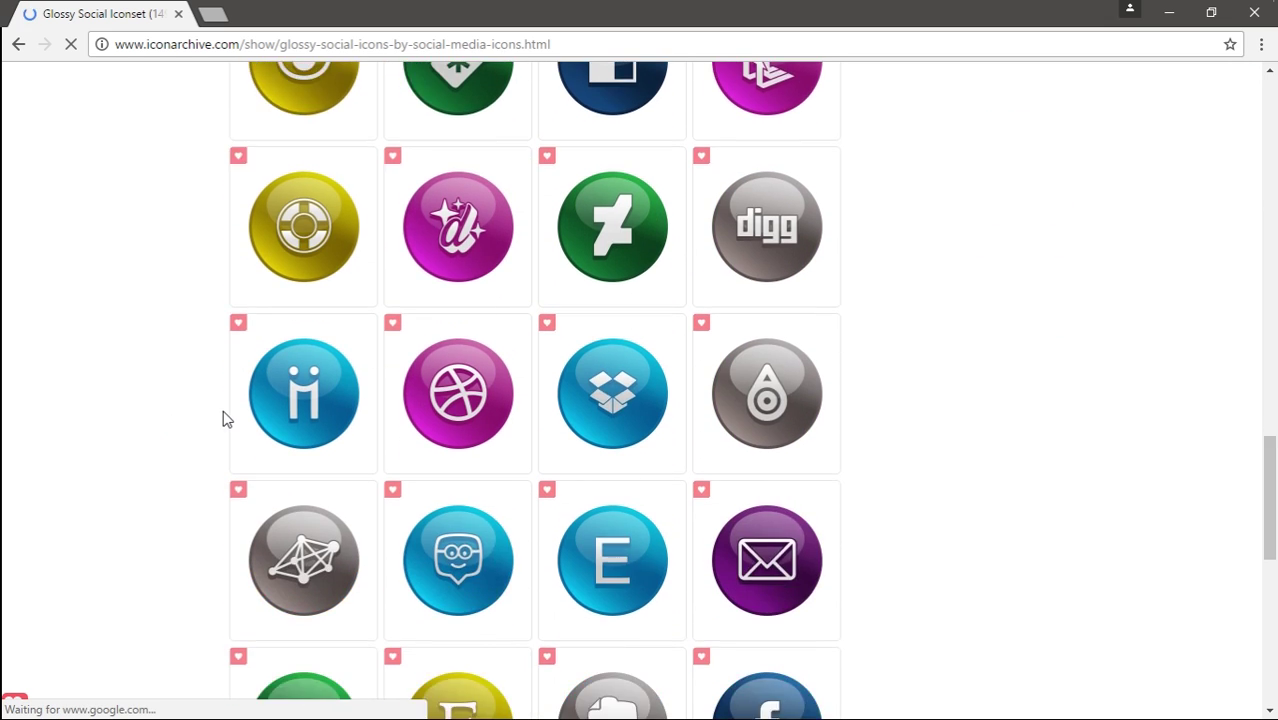
{"action": "scroll", "coordinate": [345, 415], "scroll_direction": "down", "scroll_amount": 3}
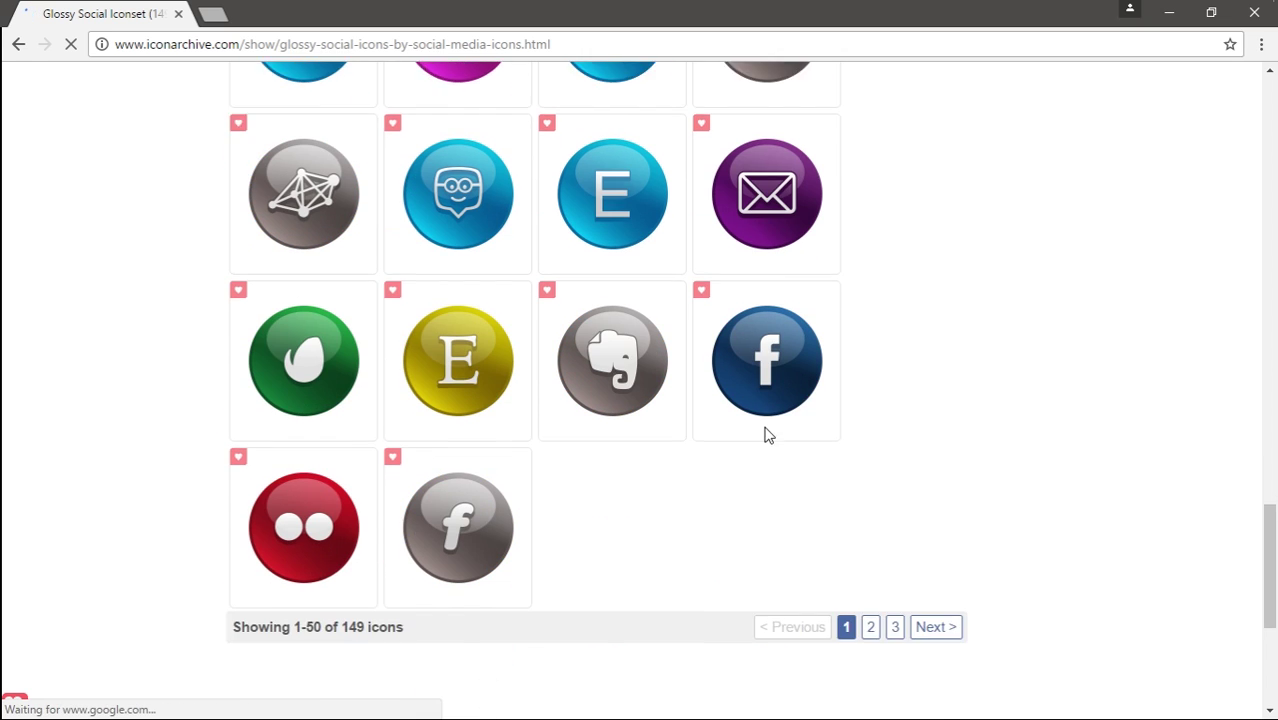
{"action": "left_click", "coordinate": [703, 348]}
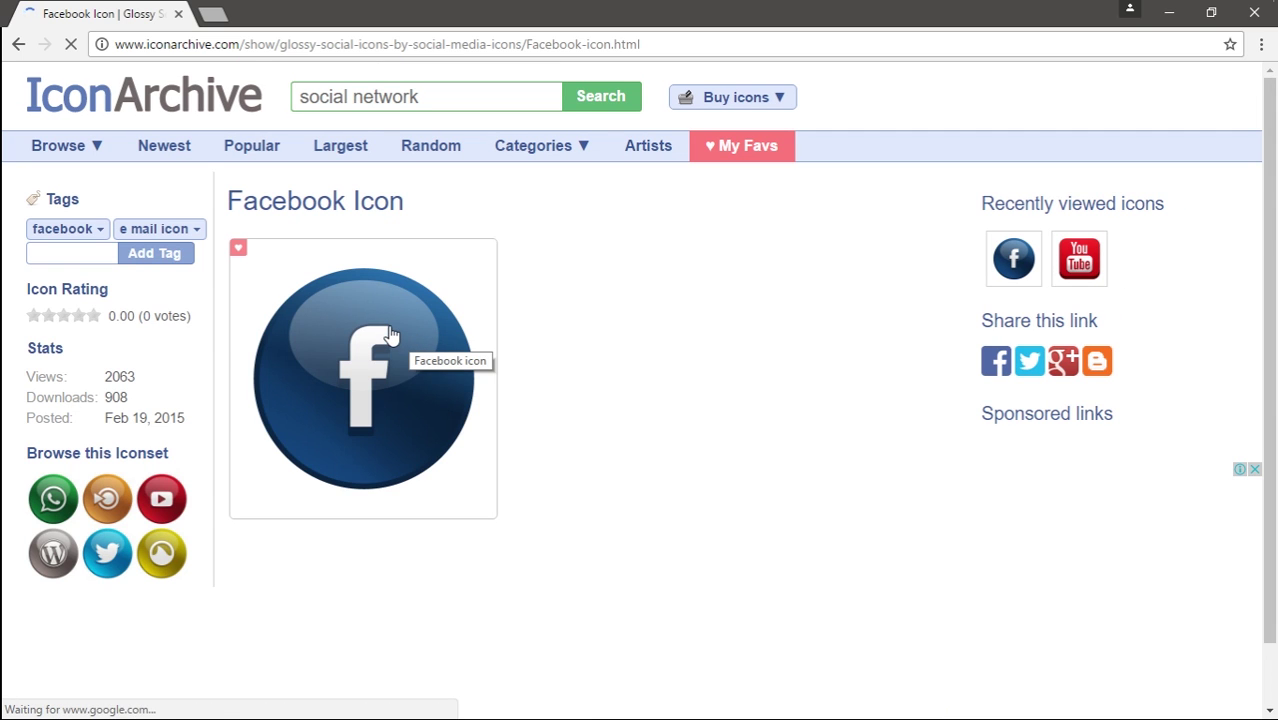
Save the 128x128 pixel PNG of the Facebook icon to the Desktop as Facebook-icon and reposition the saved file there.
{"action": "scroll", "coordinate": [600, 445], "scroll_direction": "down", "scroll_amount": 3}
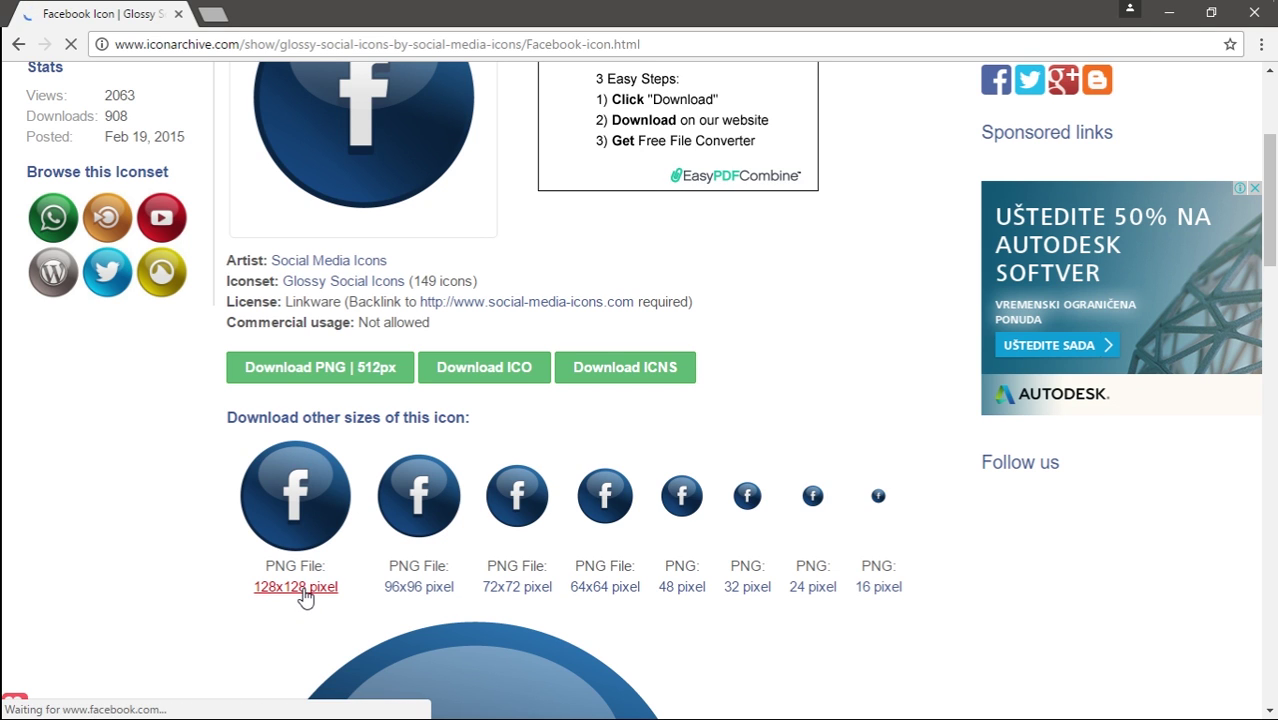
{"action": "left_click", "coordinate": [305, 592]}
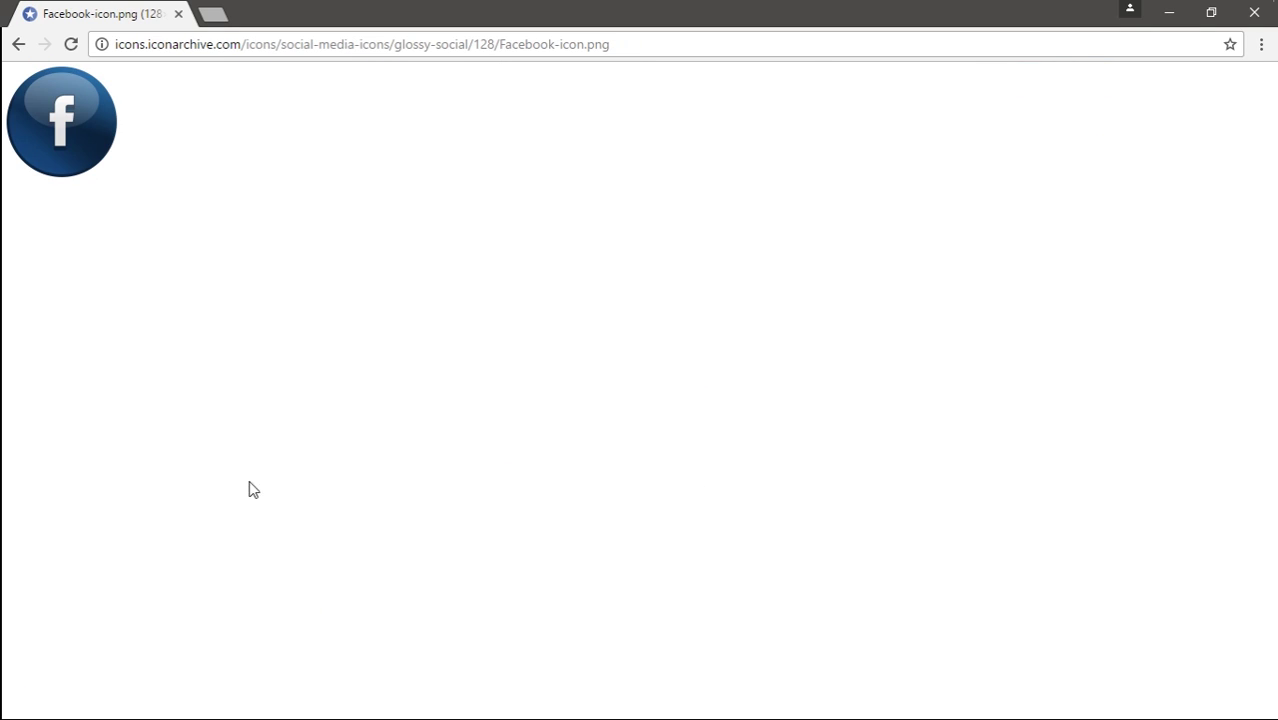
{"action": "right_click", "coordinate": [77, 127]}
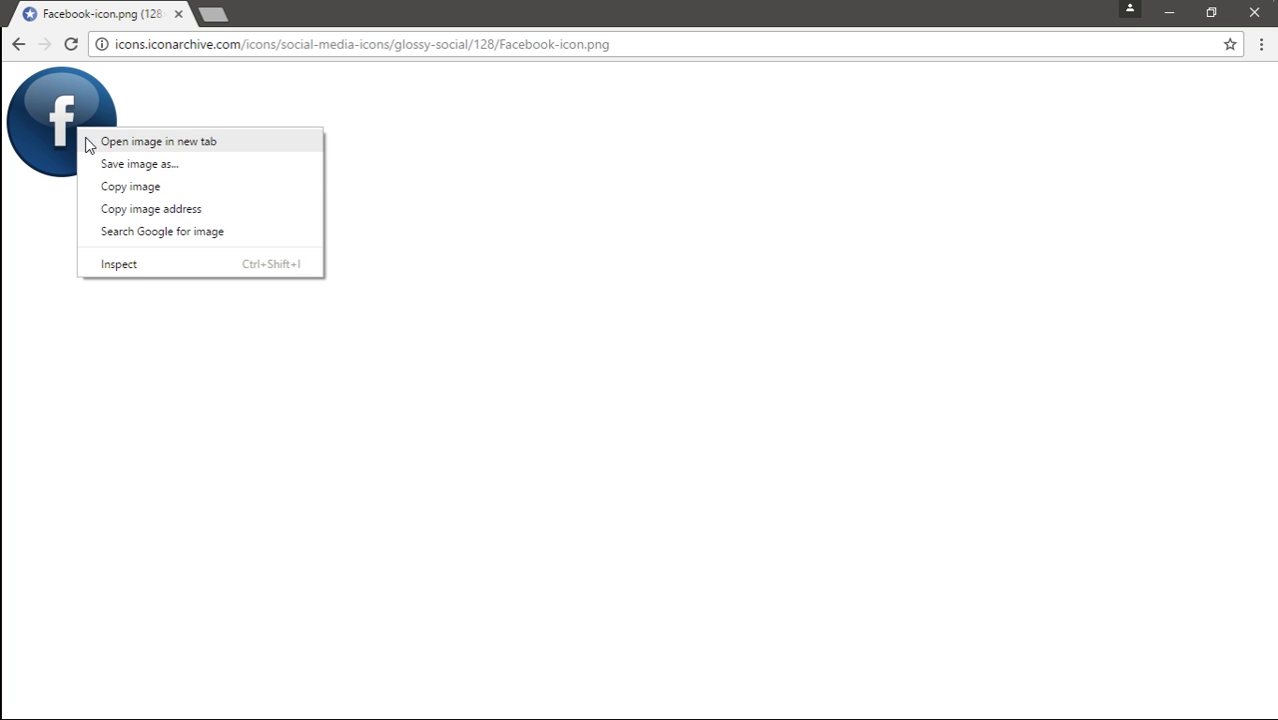
{"action": "left_click", "coordinate": [179, 167]}
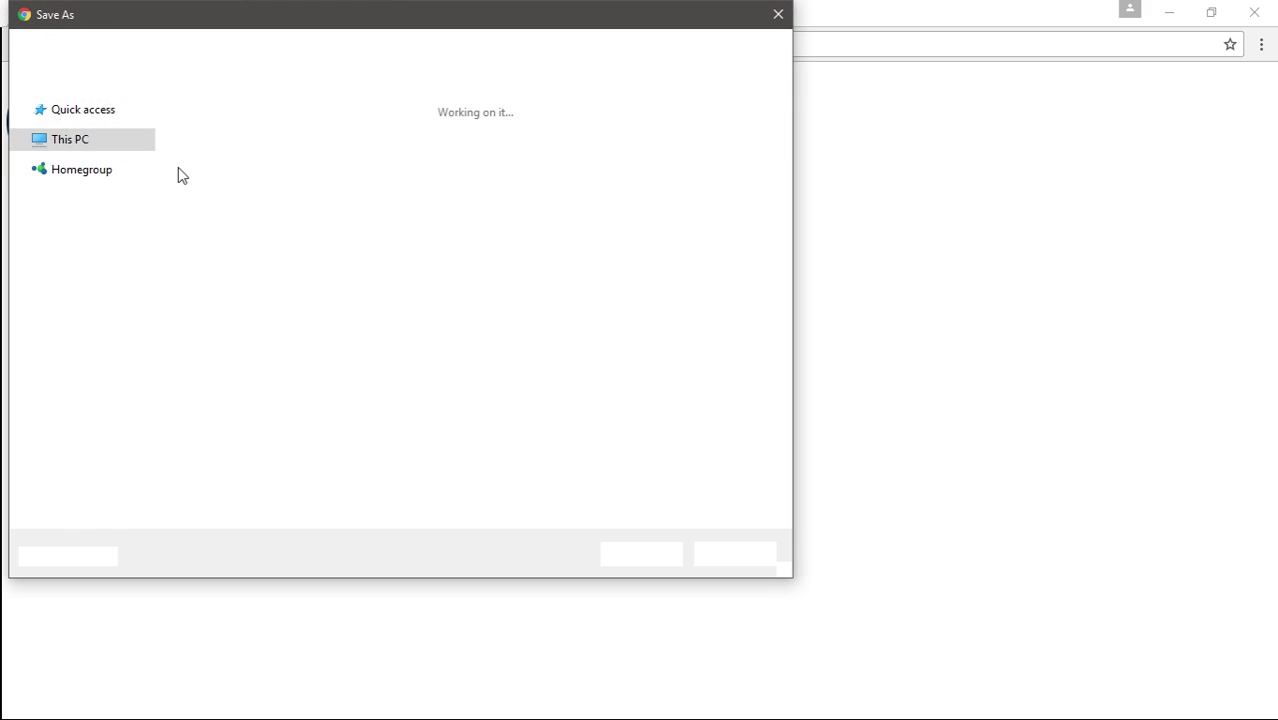
{"action": "left_click", "coordinate": [110, 104]}
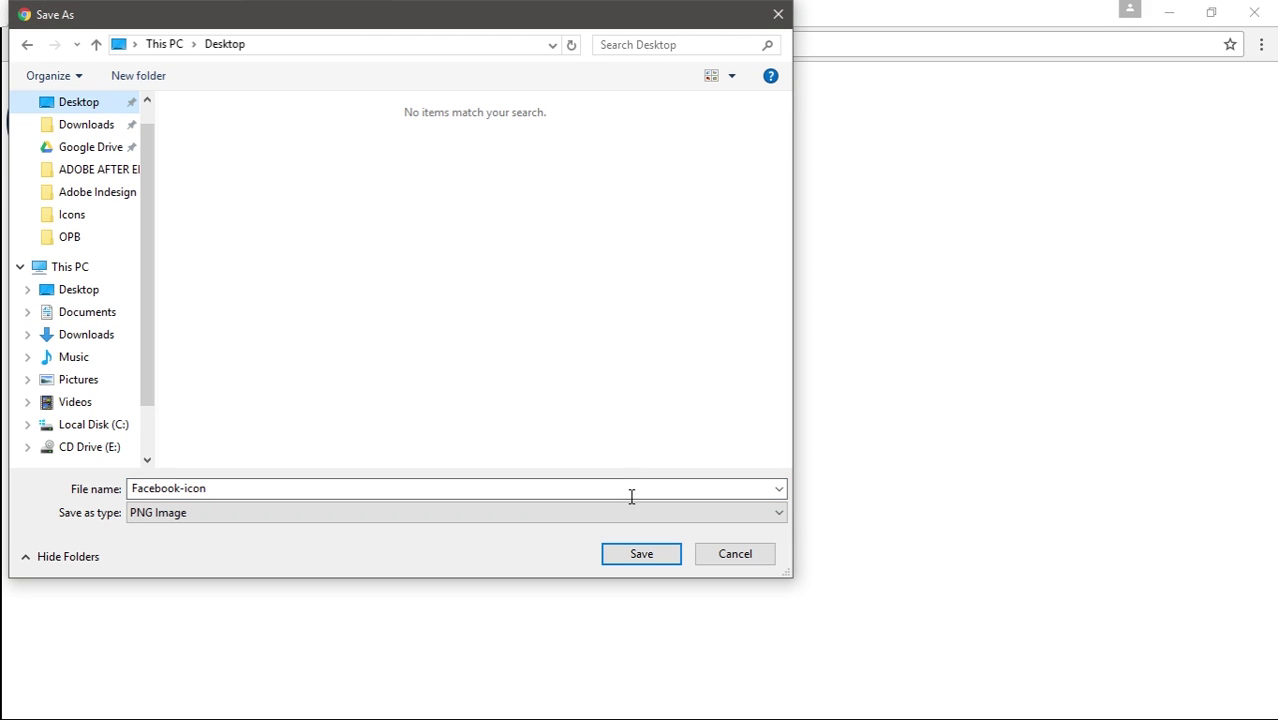
{"action": "left_click", "coordinate": [638, 555]}
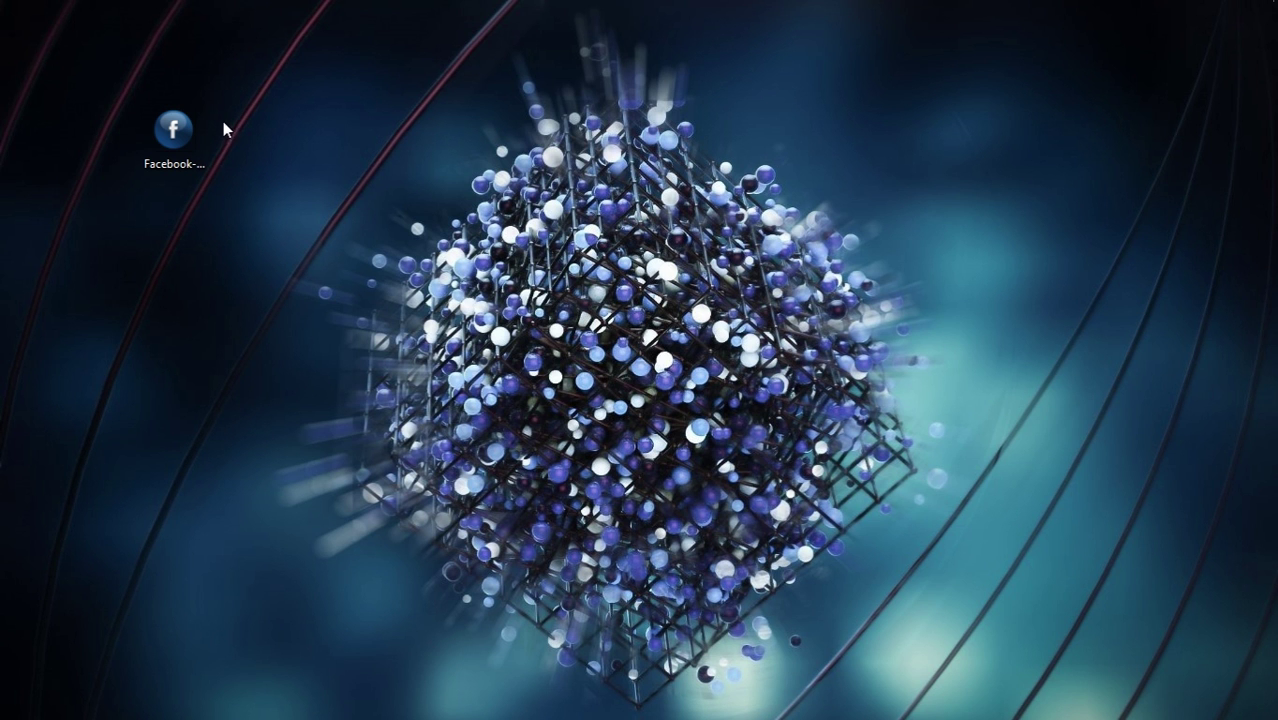
{"action": "left_click_drag", "start_coordinate": [172, 130], "coordinate": [105, 132]}
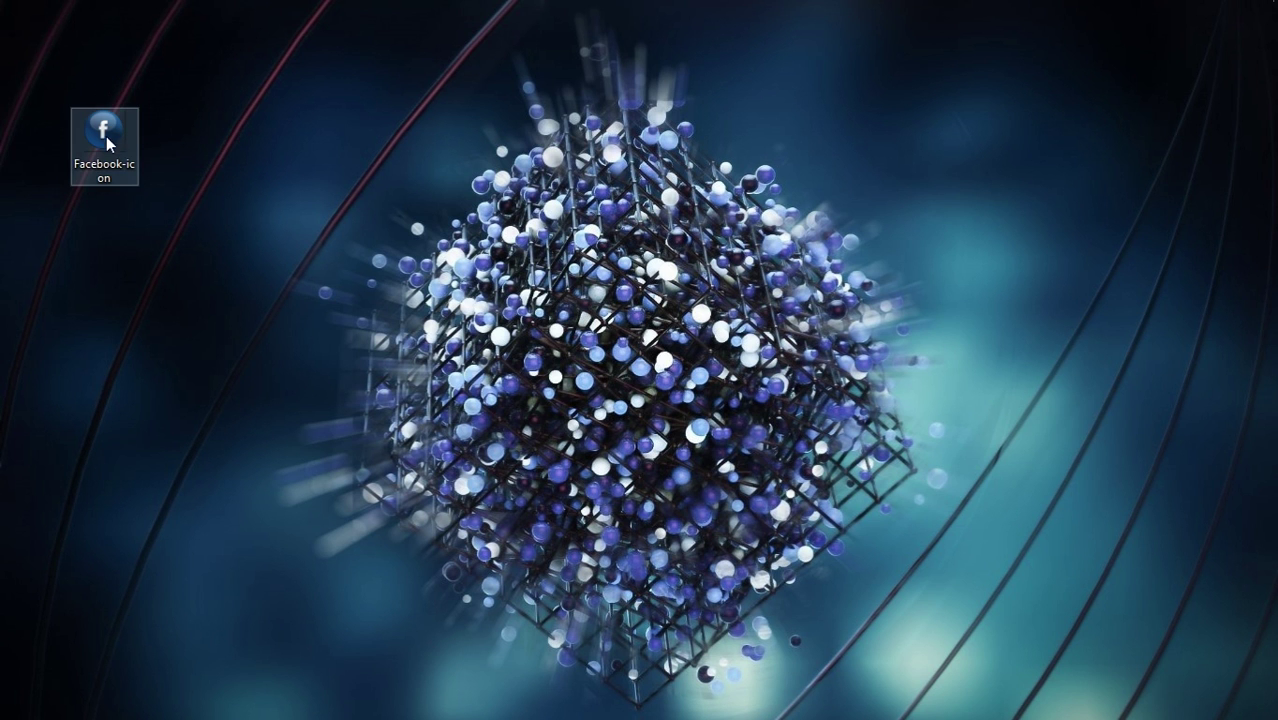
Copy the Facebook-icon file on the Desktop.
{"action": "left_click", "coordinate": [161, 165]}
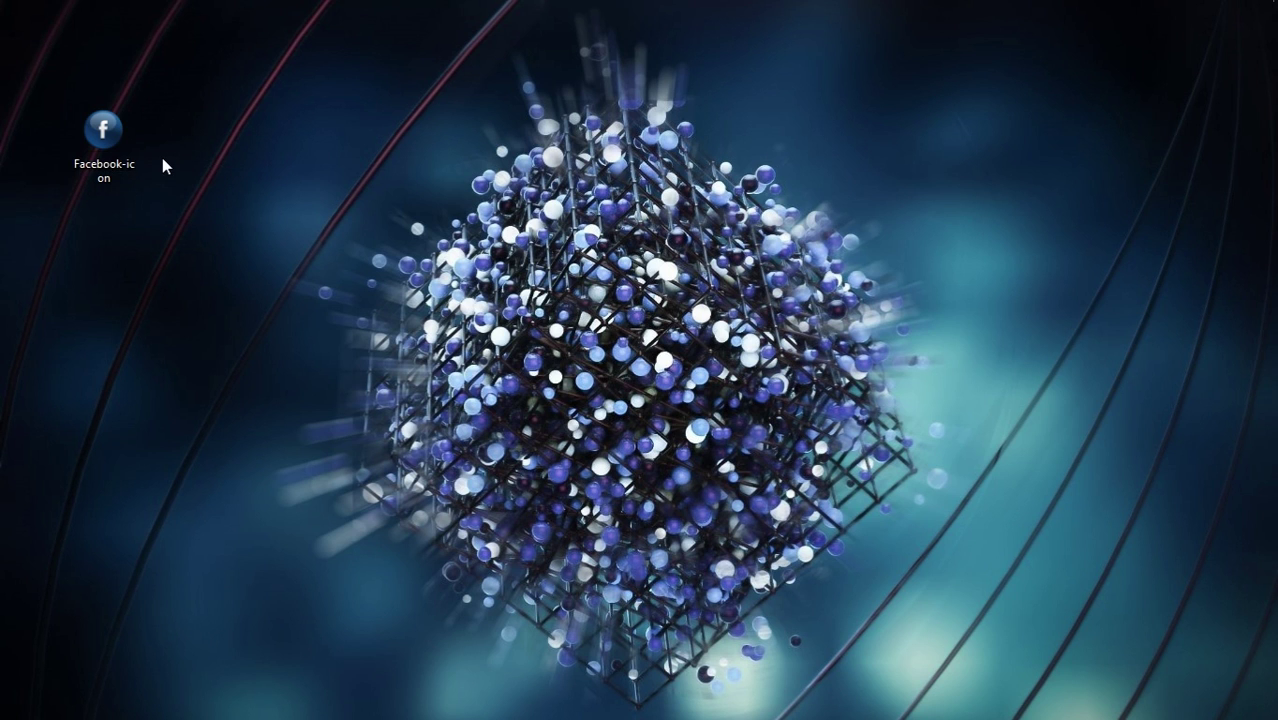
{"action": "right_click", "coordinate": [123, 136]}
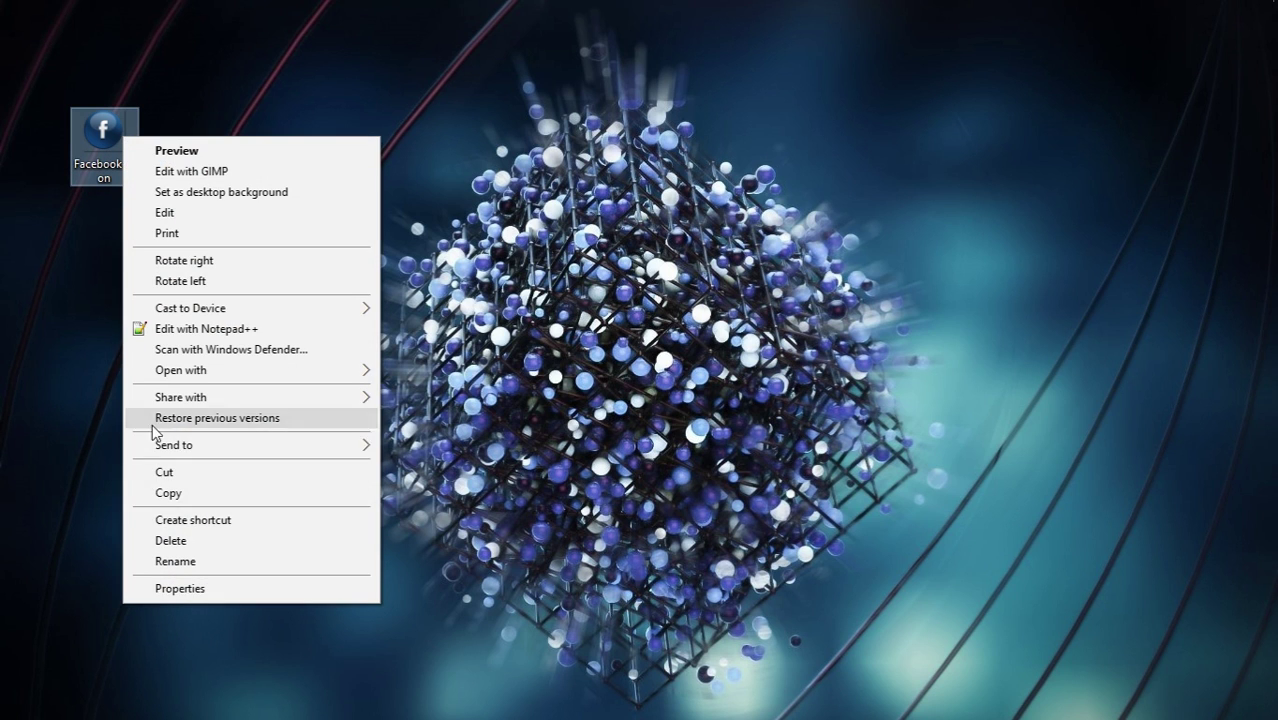
{"action": "left_click", "coordinate": [181, 495]}
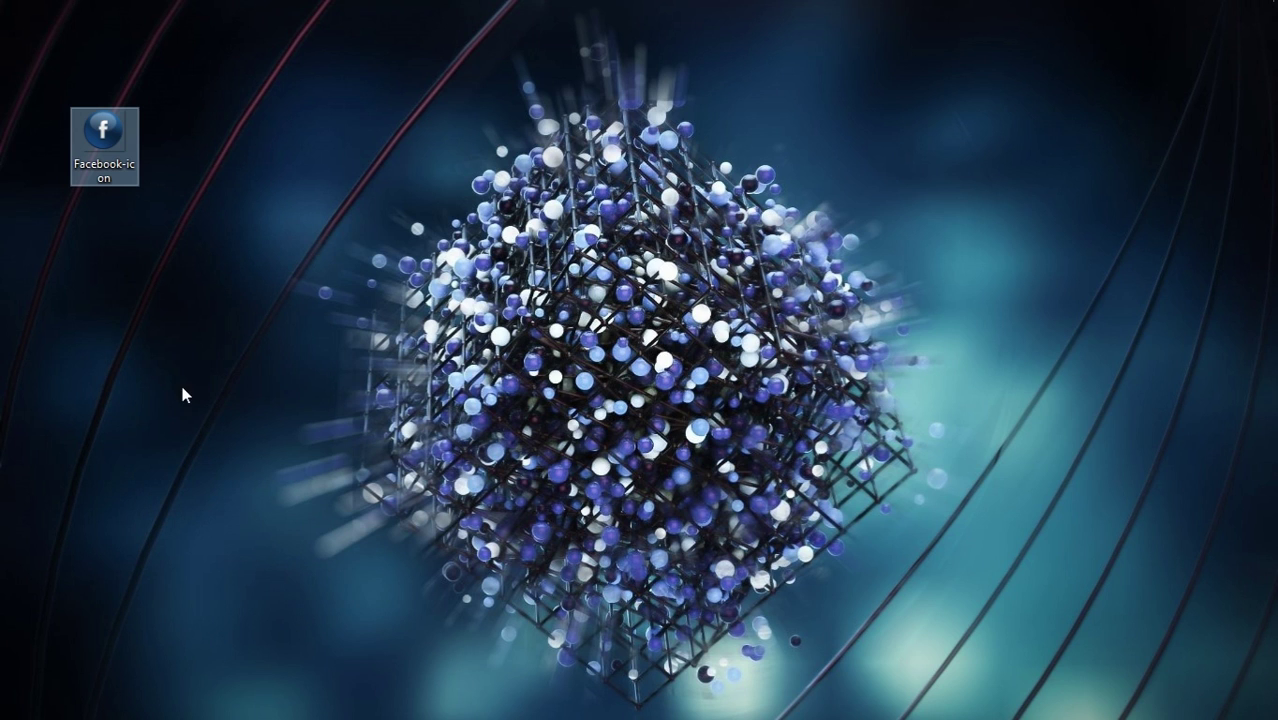
Open the Program Files (x86) folder on Local Disk (C:) in File Explorer.
{"action": "mouse_move", "coordinate": [335, 717]}
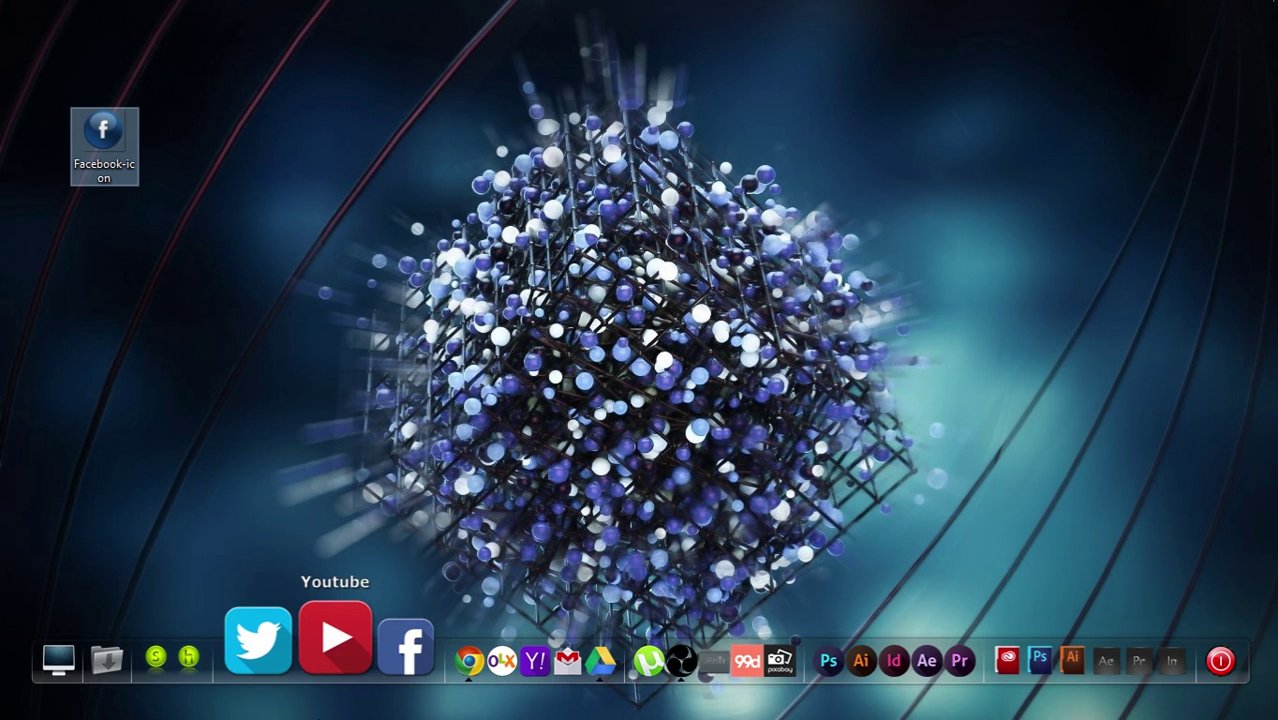
{"action": "left_click", "coordinate": [120, 652]}
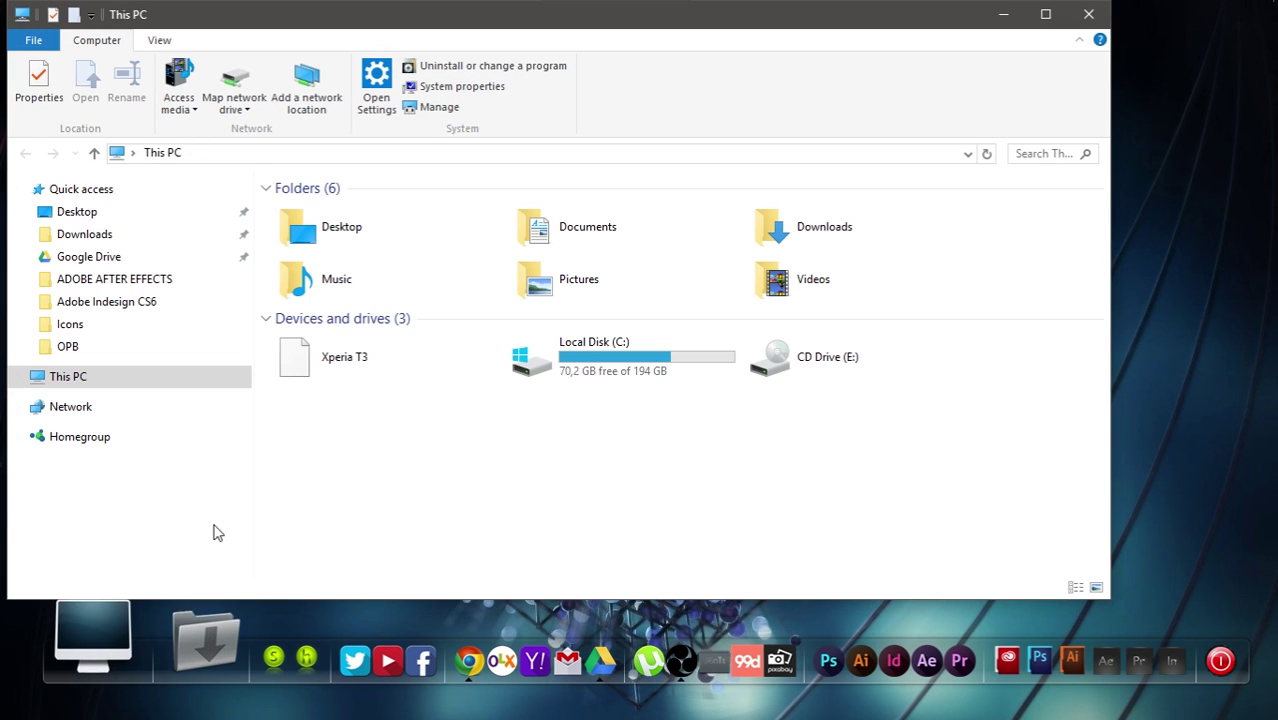
{"action": "left_click", "coordinate": [536, 436]}
{"action": "double_click", "coordinate": [540, 368]}
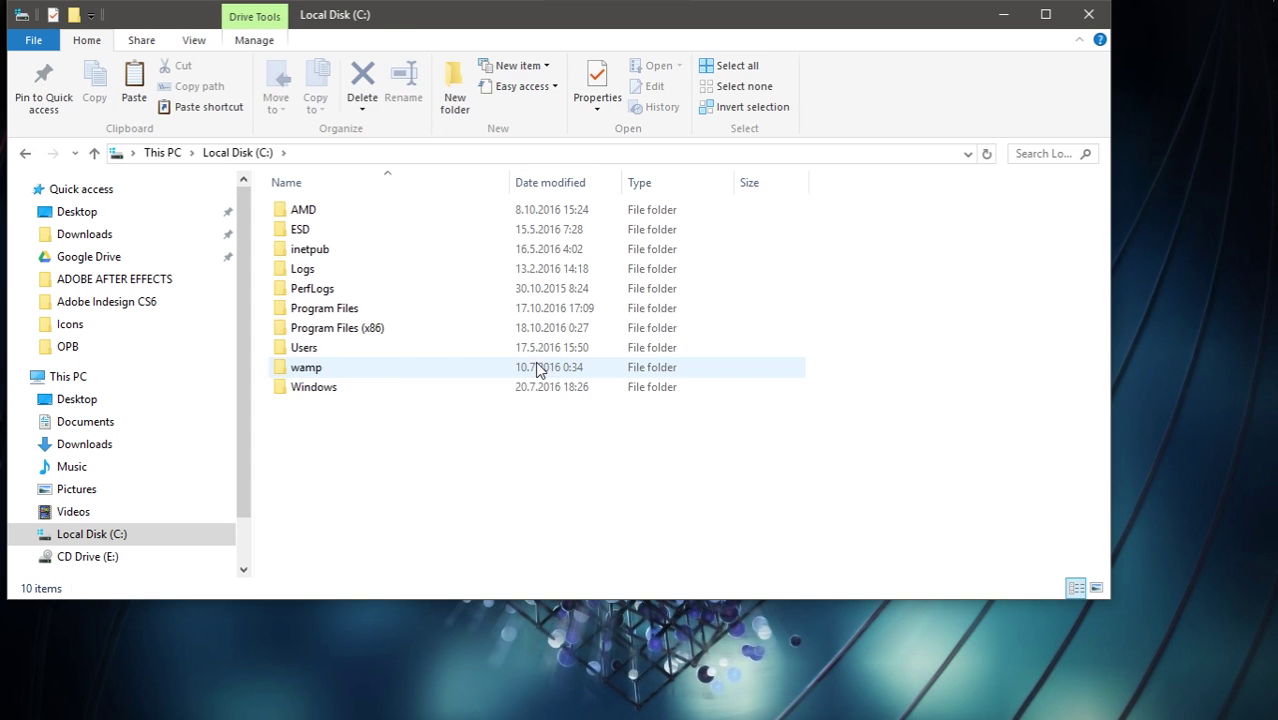
{"action": "left_click", "coordinate": [322, 333]}
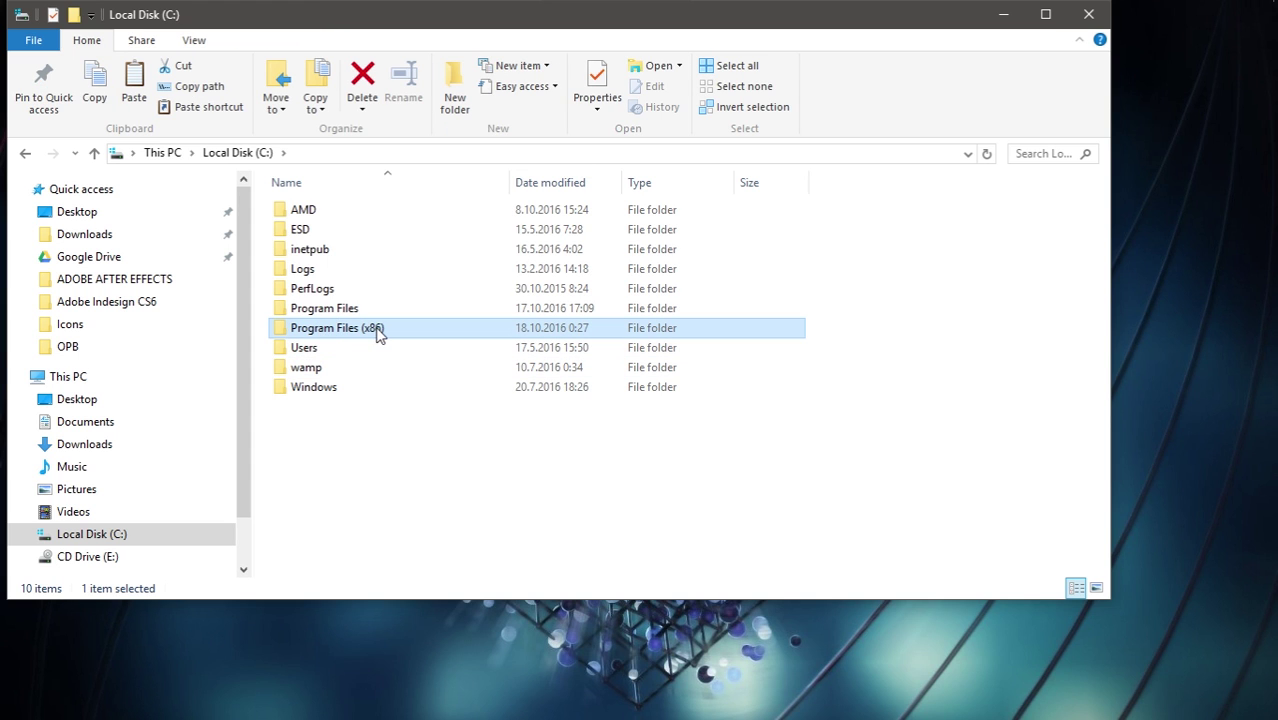
{"action": "double_click", "coordinate": [340, 335]}
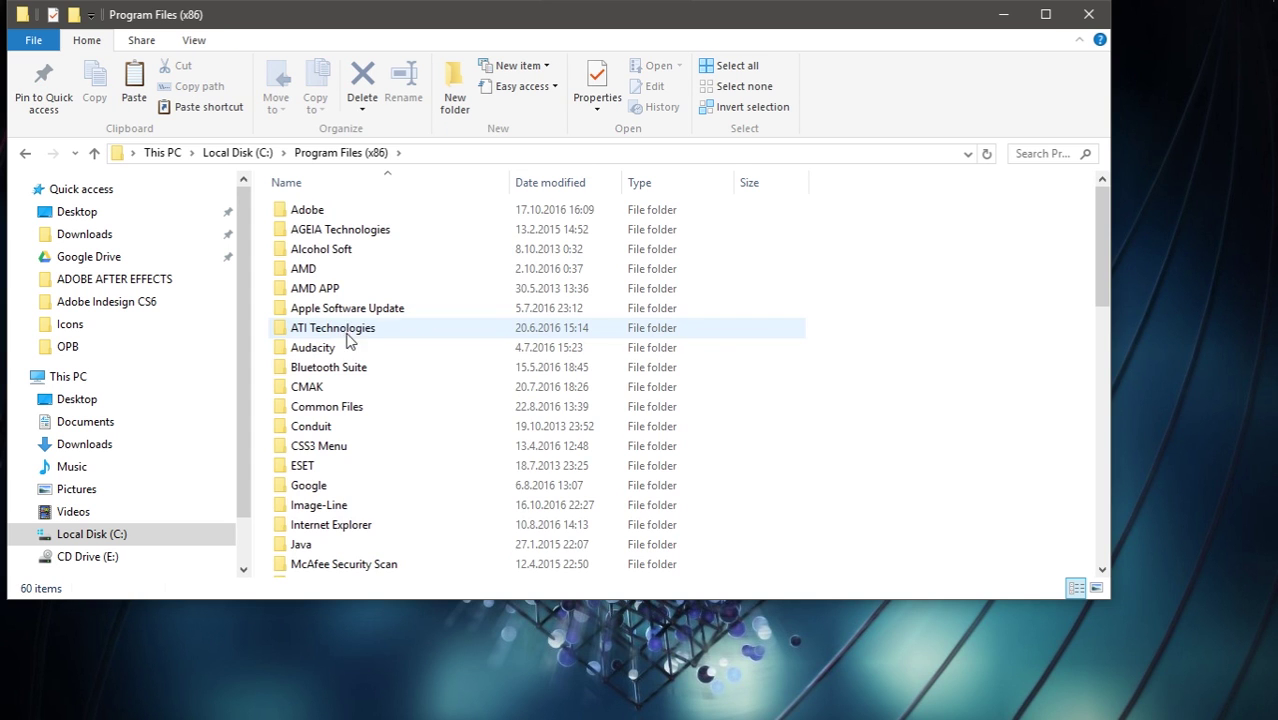
Find the RocketDock folder in Program Files (x86) and open its Icons subfolder.
{"action": "scroll", "coordinate": [392, 378], "scroll_direction": "down", "scroll_amount": 8}
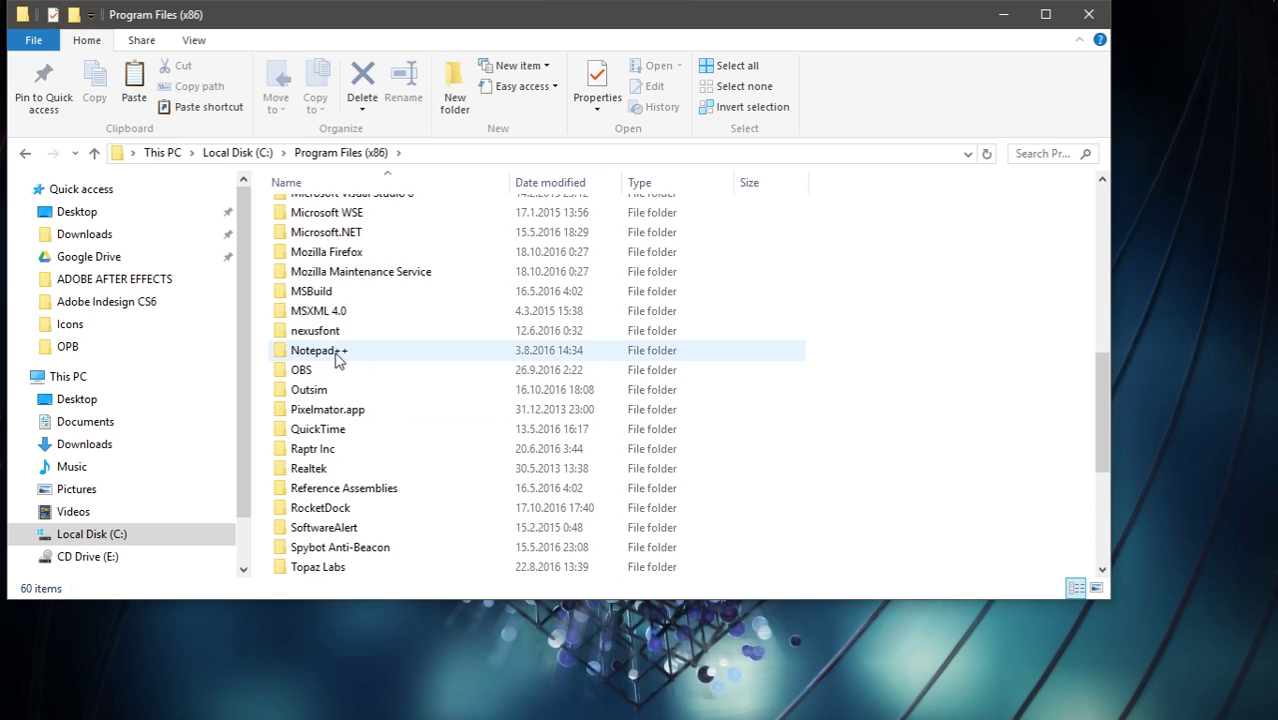
{"action": "scroll", "coordinate": [330, 437], "scroll_direction": "down", "scroll_amount": 2}
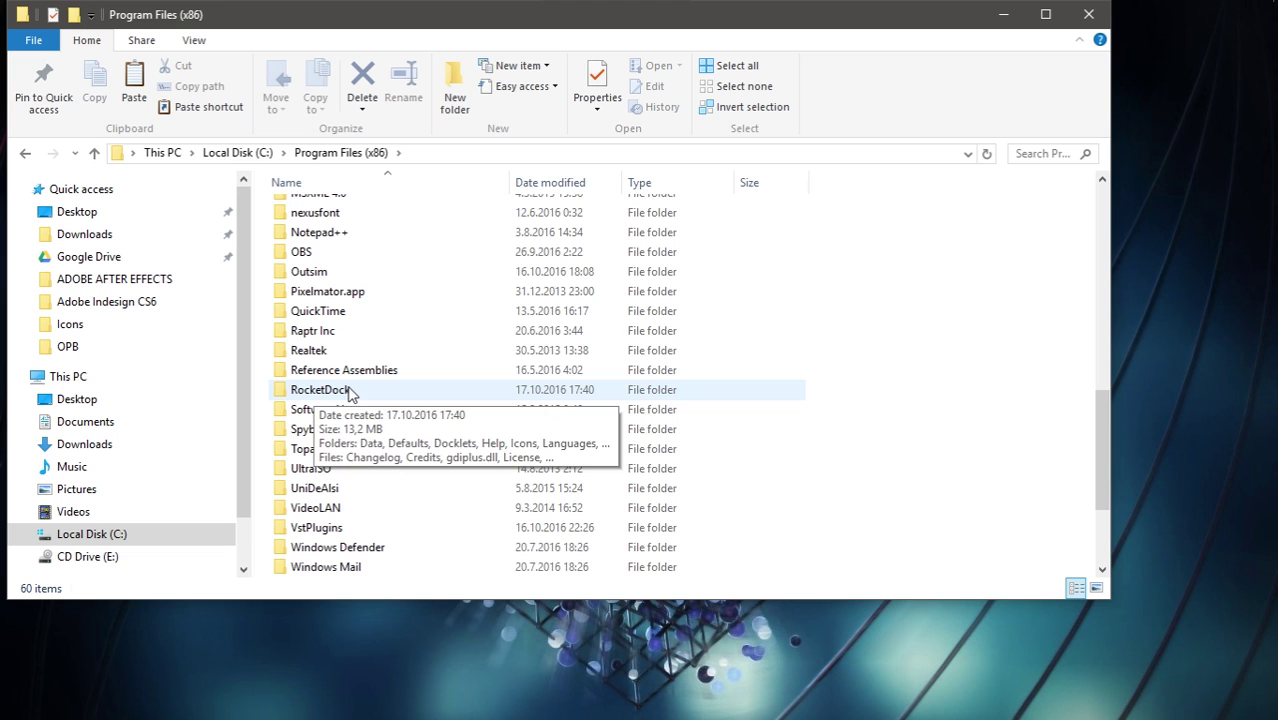
{"action": "left_click", "coordinate": [352, 393]}
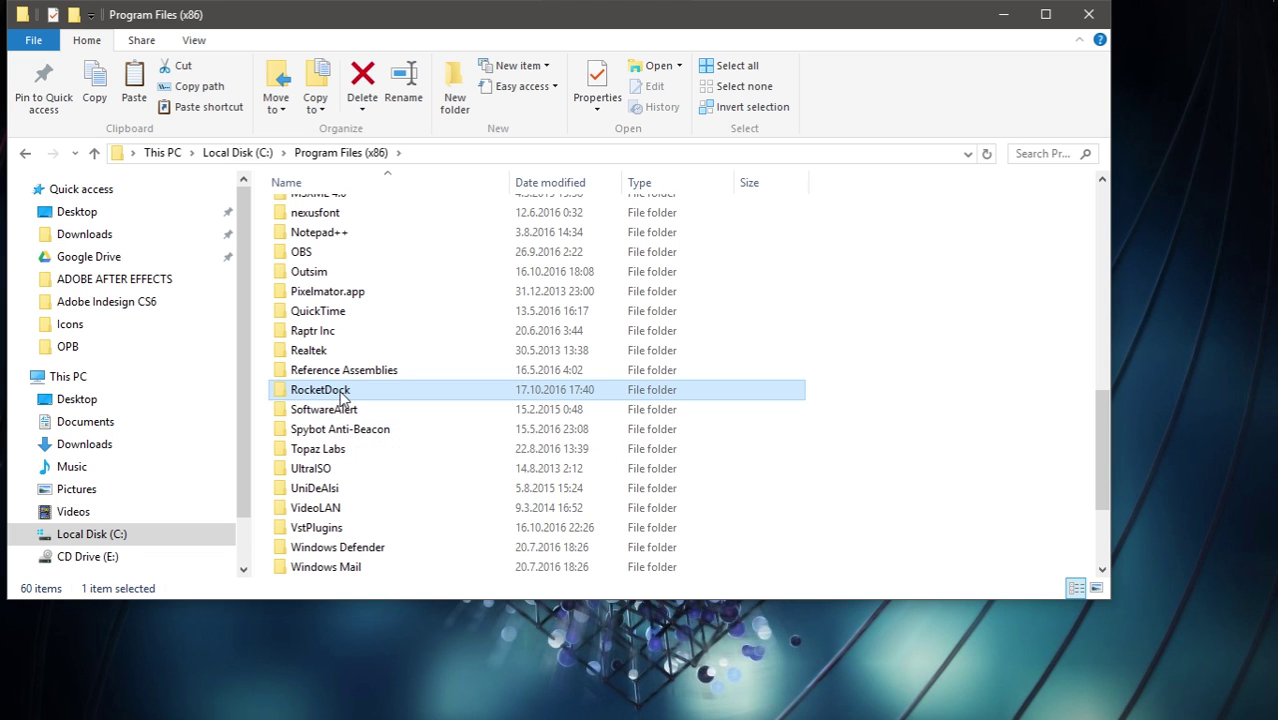
{"action": "double_click", "coordinate": [340, 394]}
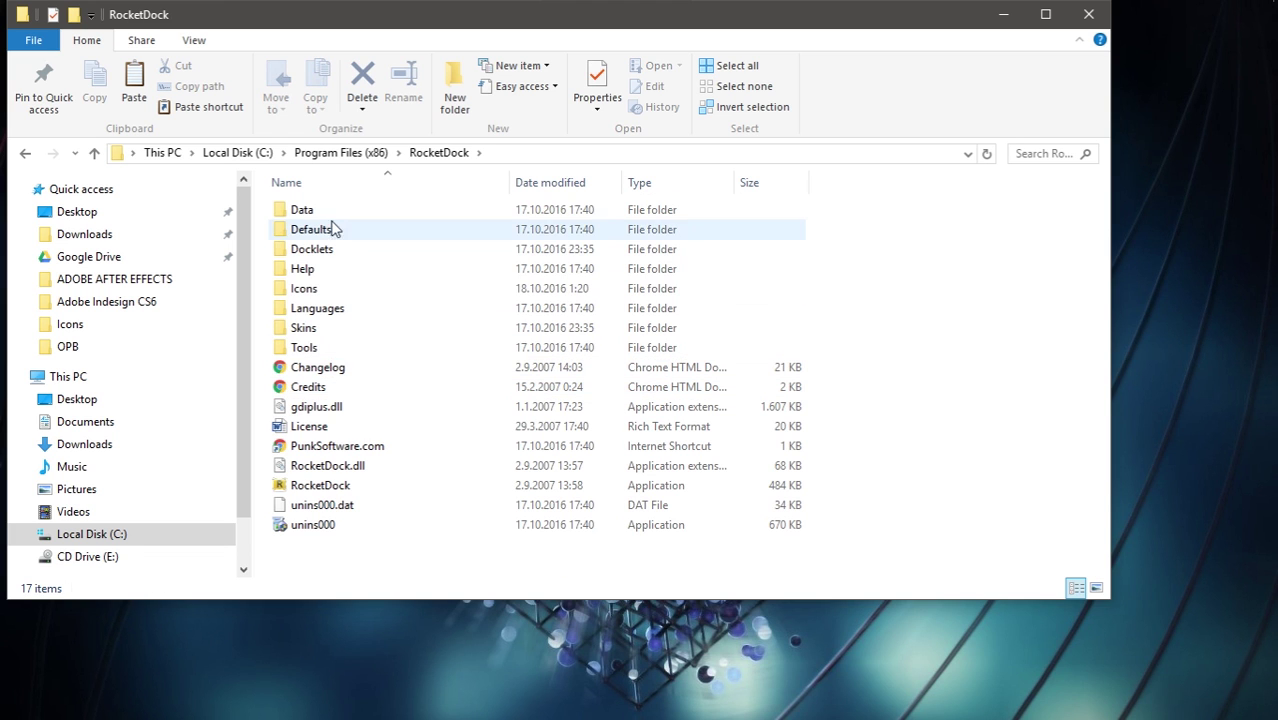
{"action": "double_click", "coordinate": [318, 290]}
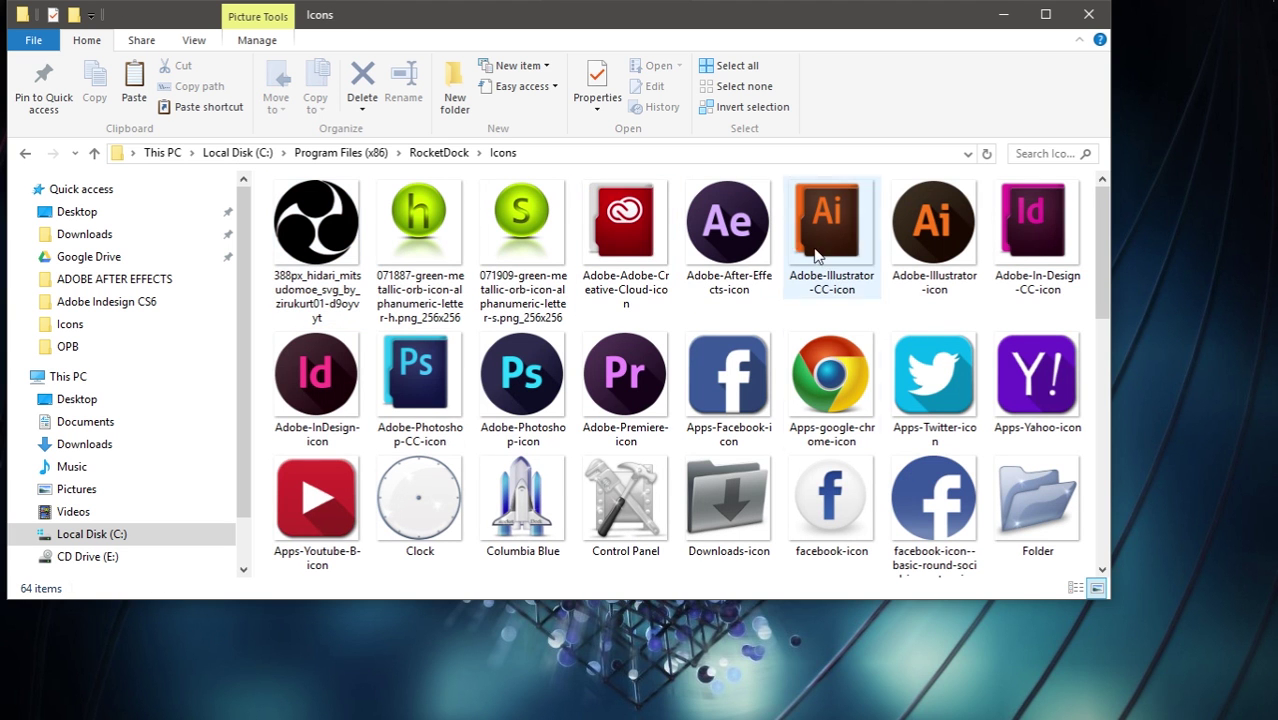
Paste the copied Facebook icon into RocketDock's Icons folder, replacing the existing file of the same name.
{"action": "scroll", "coordinate": [640, 314], "scroll_direction": "down", "scroll_amount": 6}
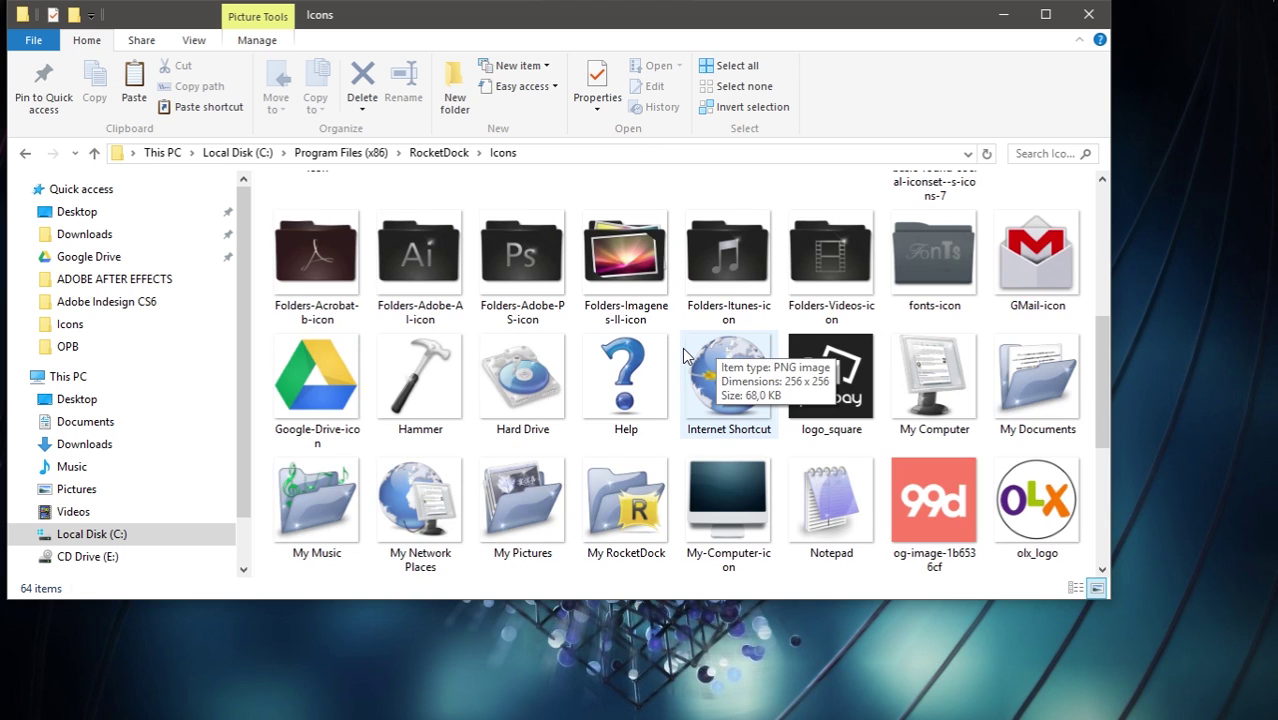
{"action": "scroll", "coordinate": [679, 422], "scroll_direction": "up", "scroll_amount": 6}
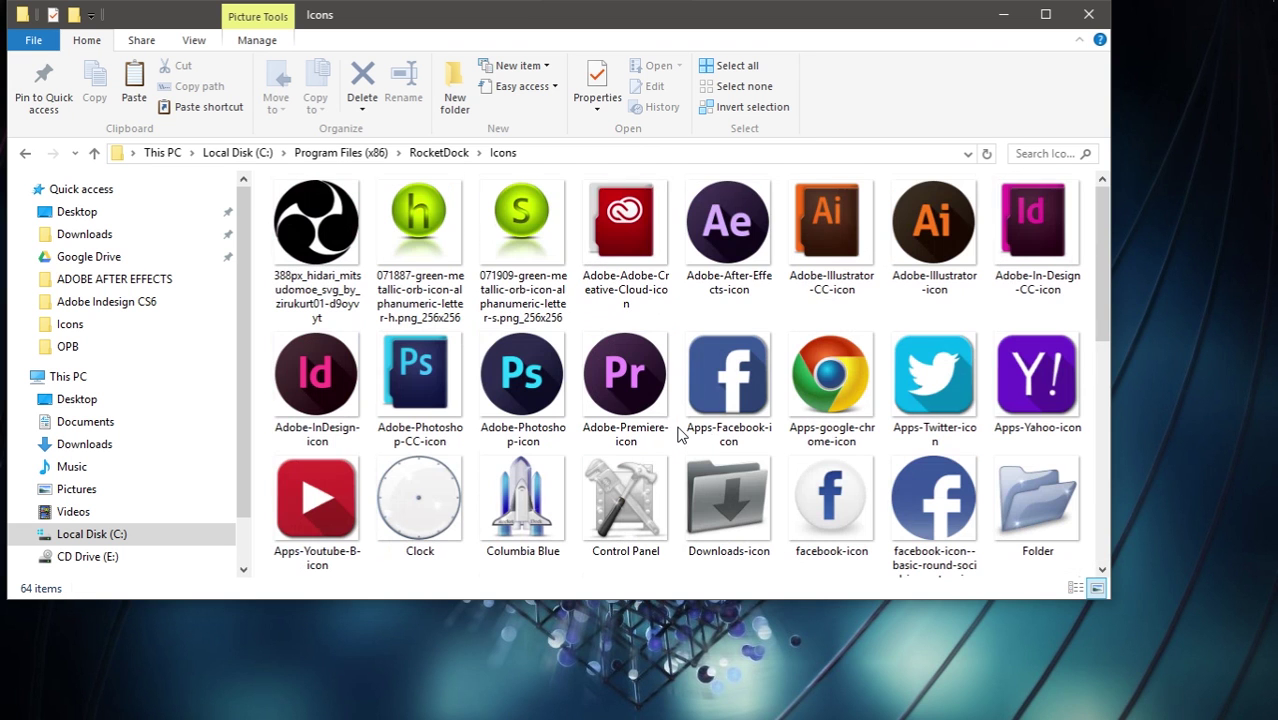
{"action": "right_click", "coordinate": [677, 309]}
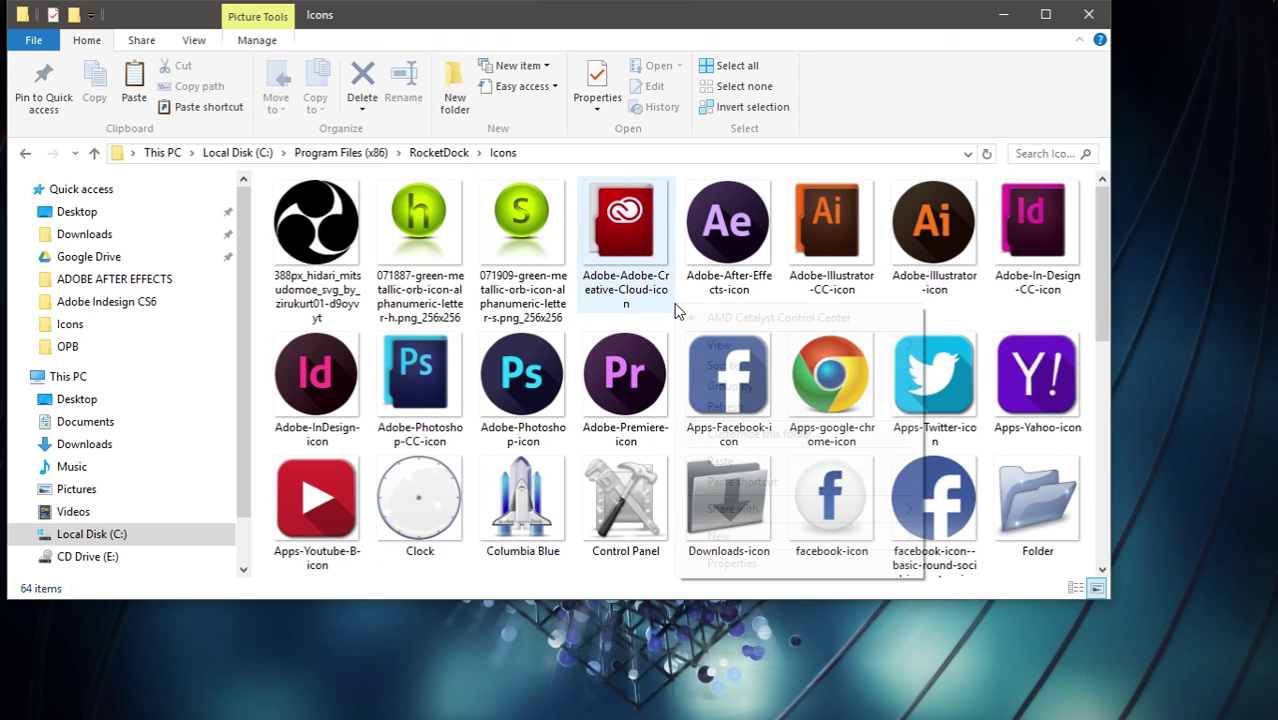
{"action": "left_click", "coordinate": [708, 461]}
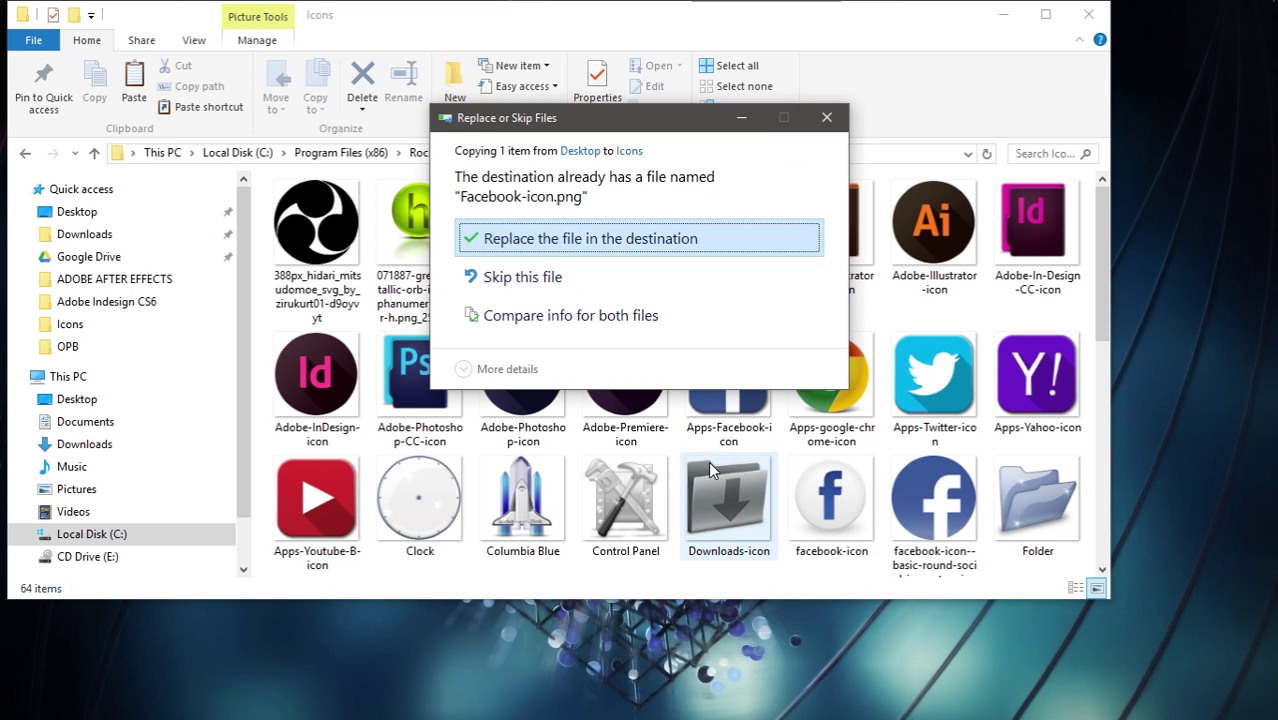
{"action": "left_click", "coordinate": [545, 242]}
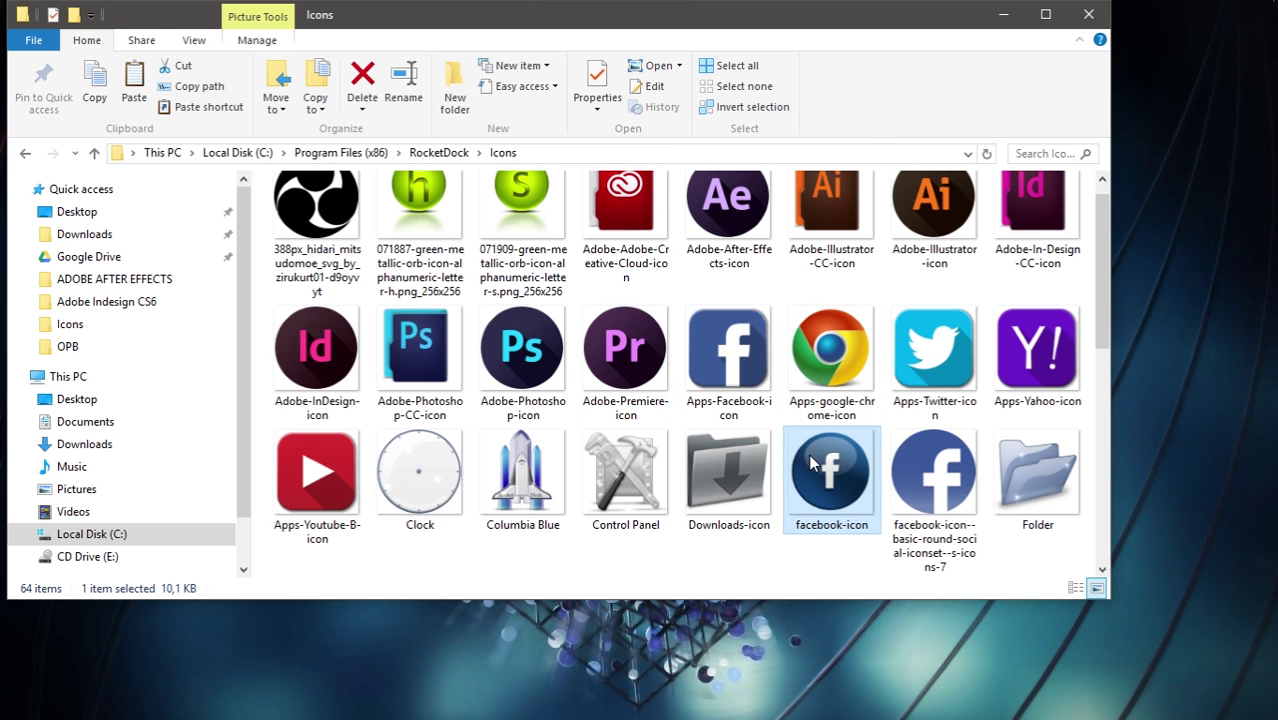
Move the Icons folder window aside to uncover the Facebook-icon file on the Desktop, and close the window.
{"action": "left_click_drag", "start_coordinate": [716, 27], "coordinate": [895, 28]}
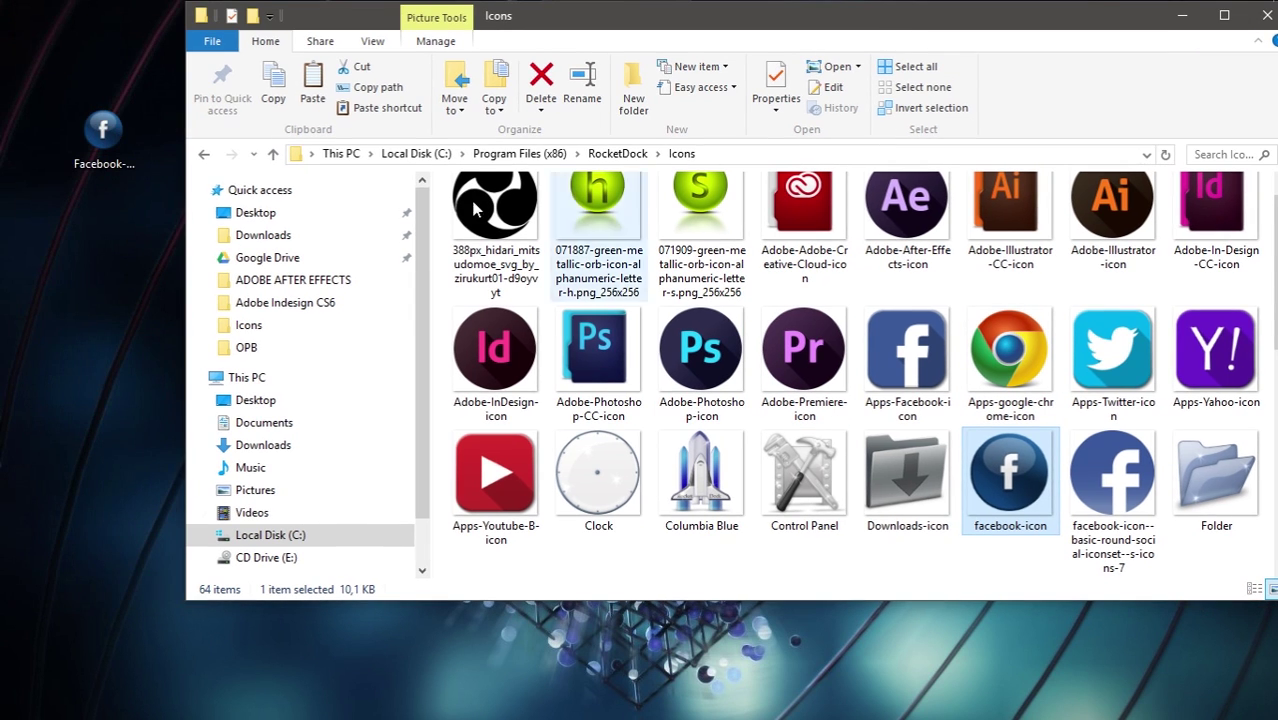
{"action": "left_click", "coordinate": [125, 136]}
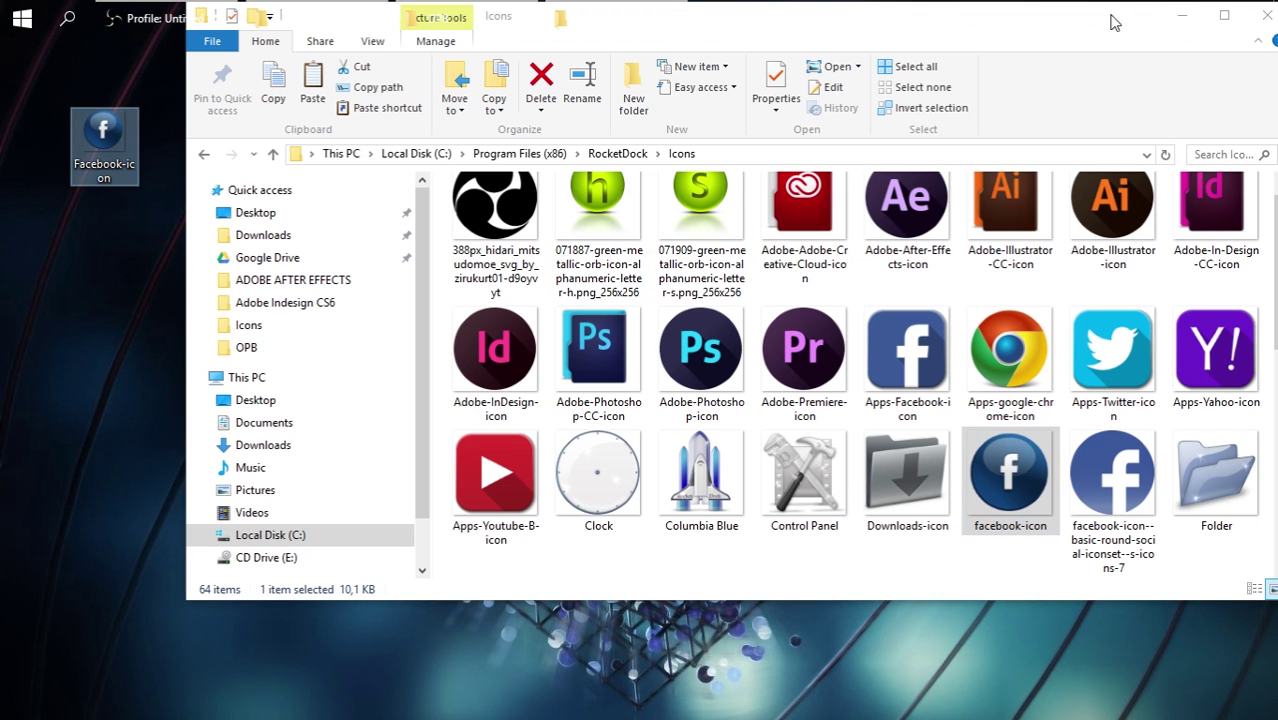
{"action": "left_click", "coordinate": [990, 28]}
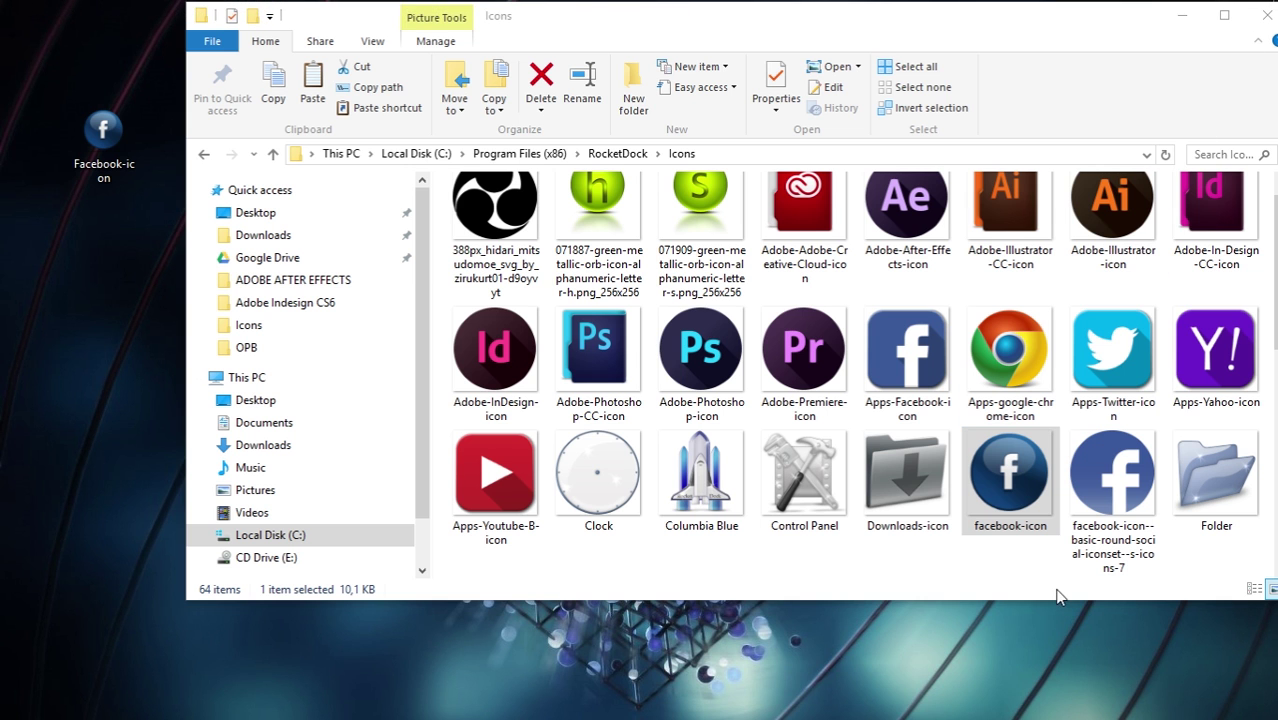
{"action": "left_click", "coordinate": [1265, 20]}
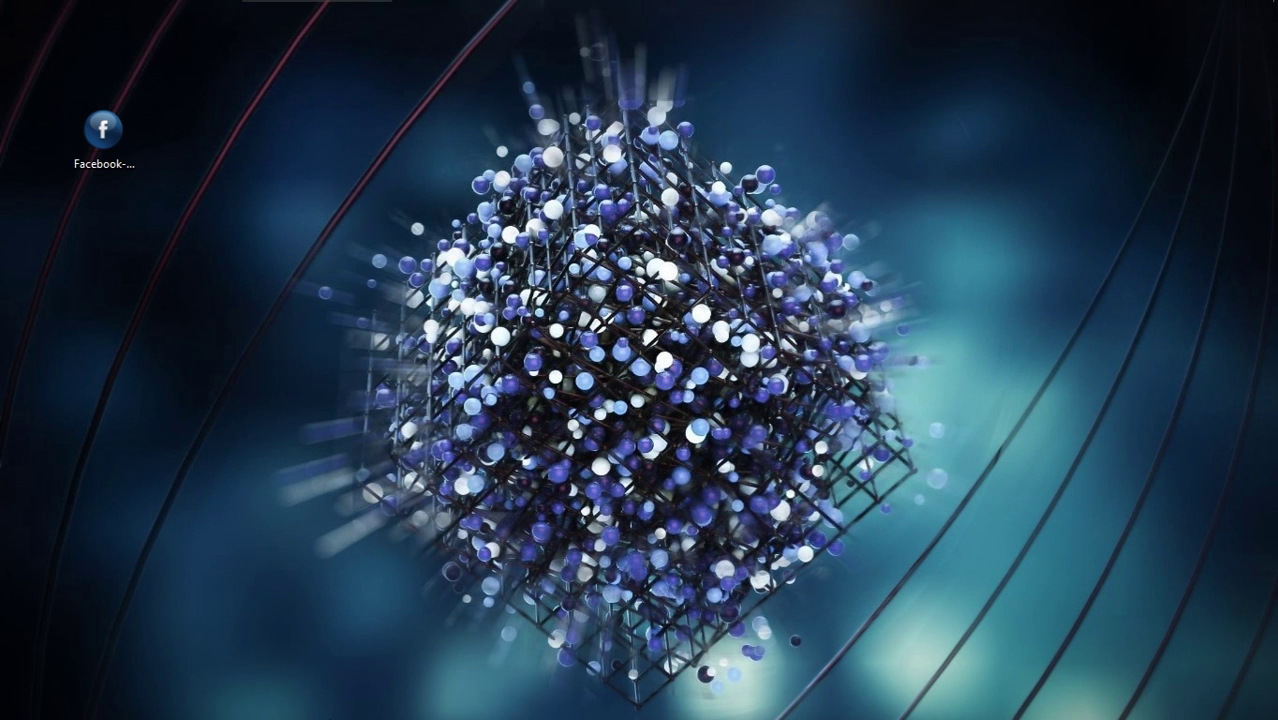
{"action": "mouse_move", "coordinate": [459, 685]}
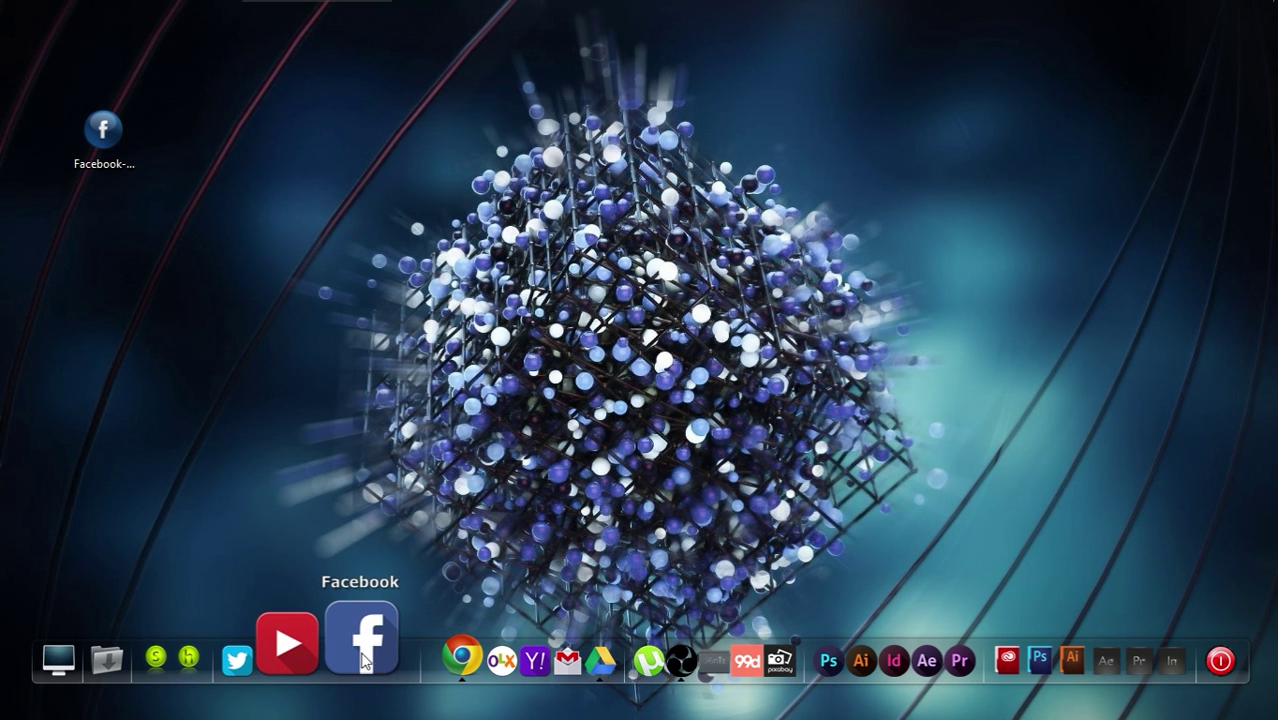
{"action": "right_click", "coordinate": [364, 203]}
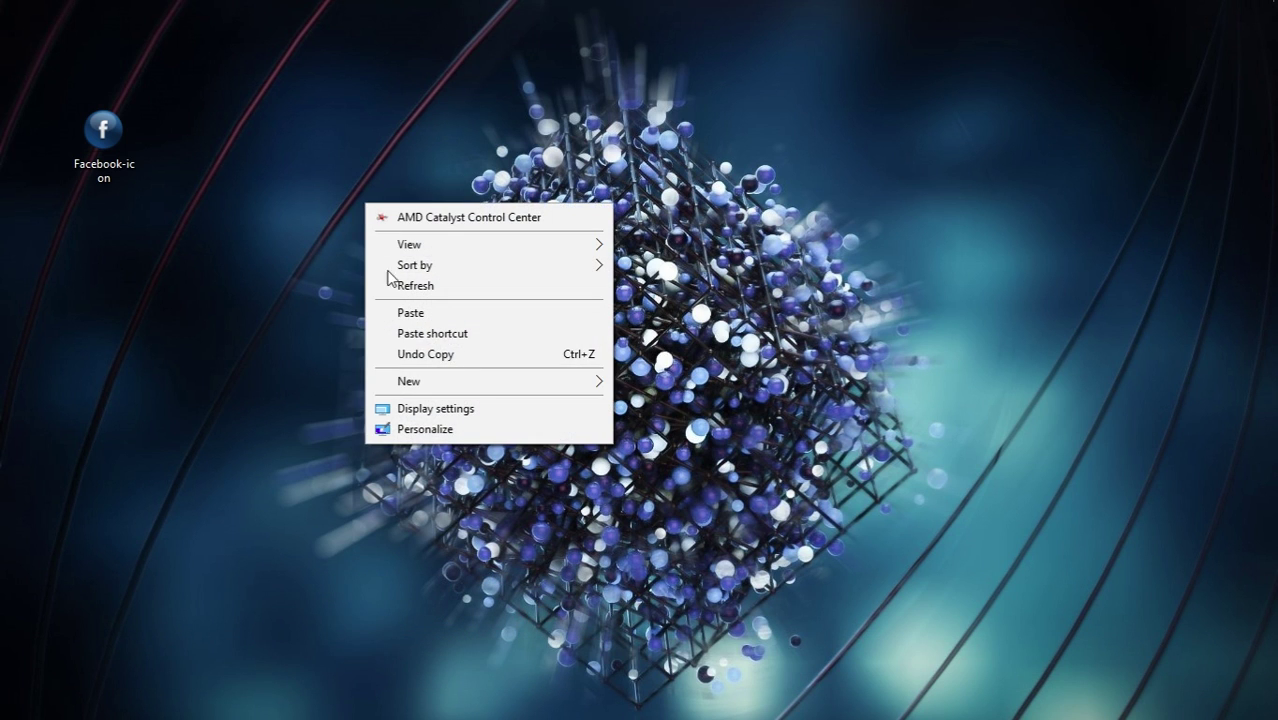
{"action": "mouse_move", "coordinate": [474, 388]}
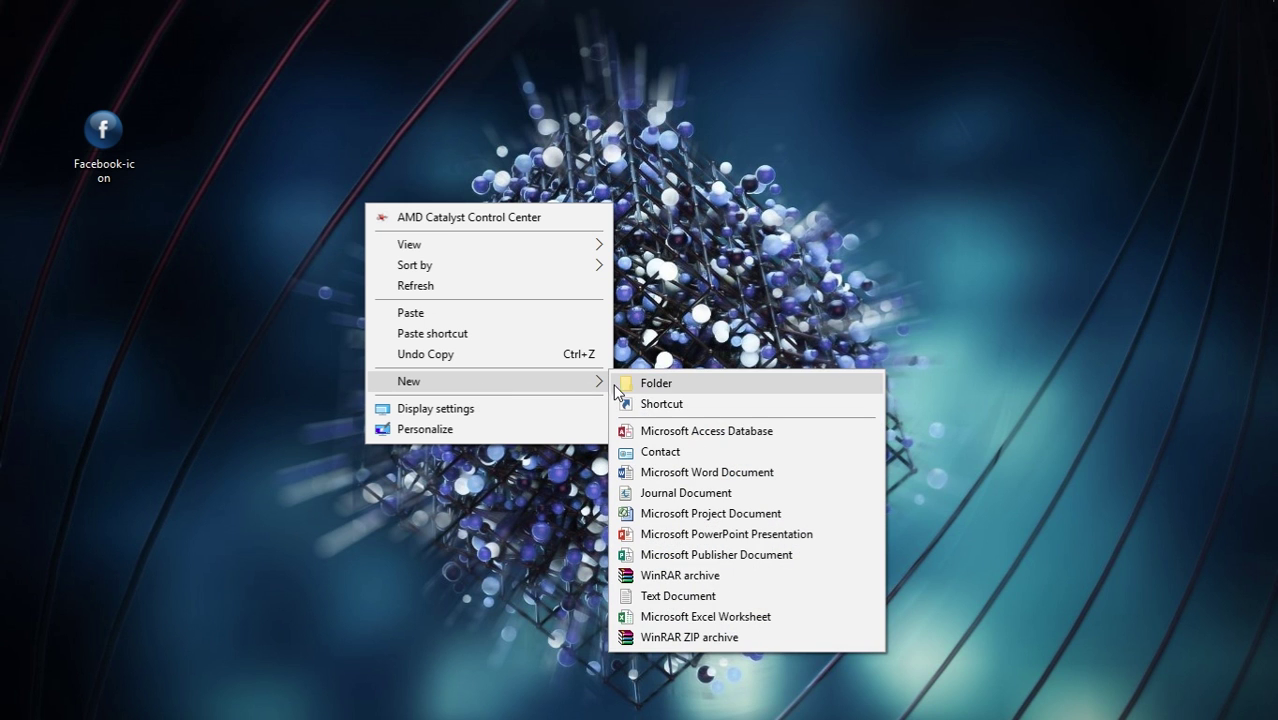
{"action": "left_click", "coordinate": [653, 405]}
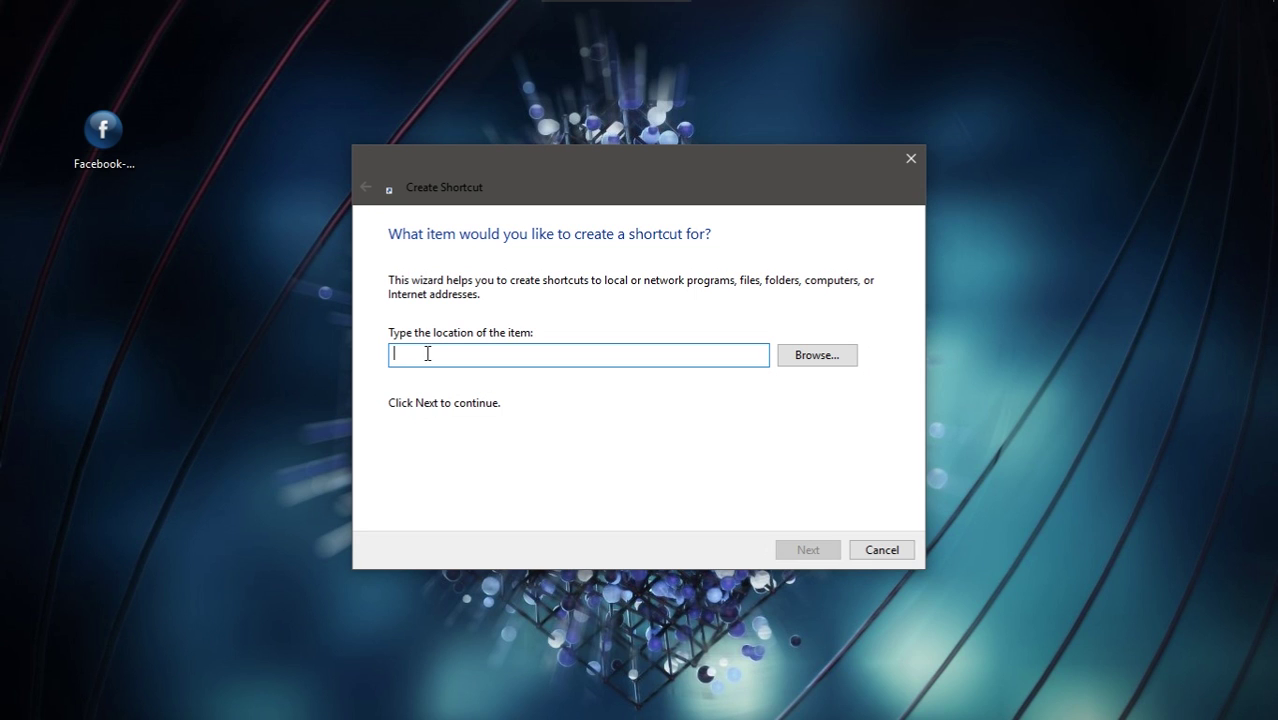
{"action": "type", "text": "htt"}
{"action": "key", "text": "Down"}
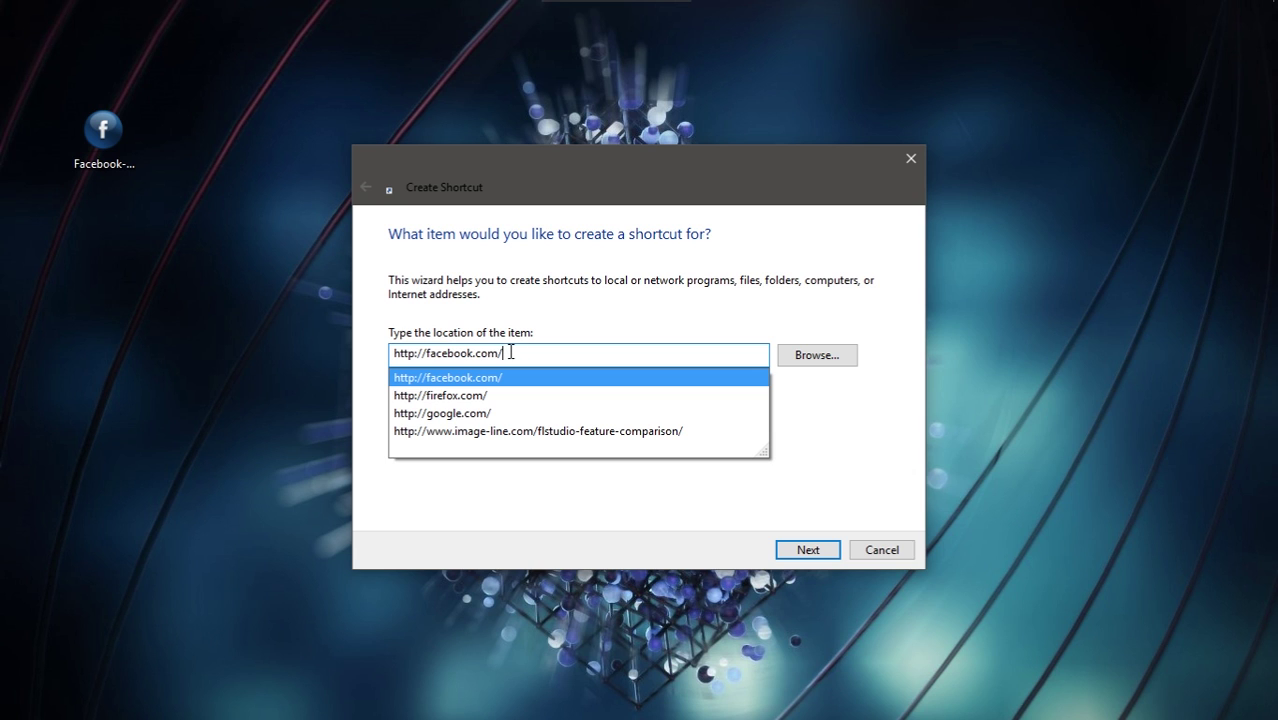
{"action": "left_click", "coordinate": [509, 511]}
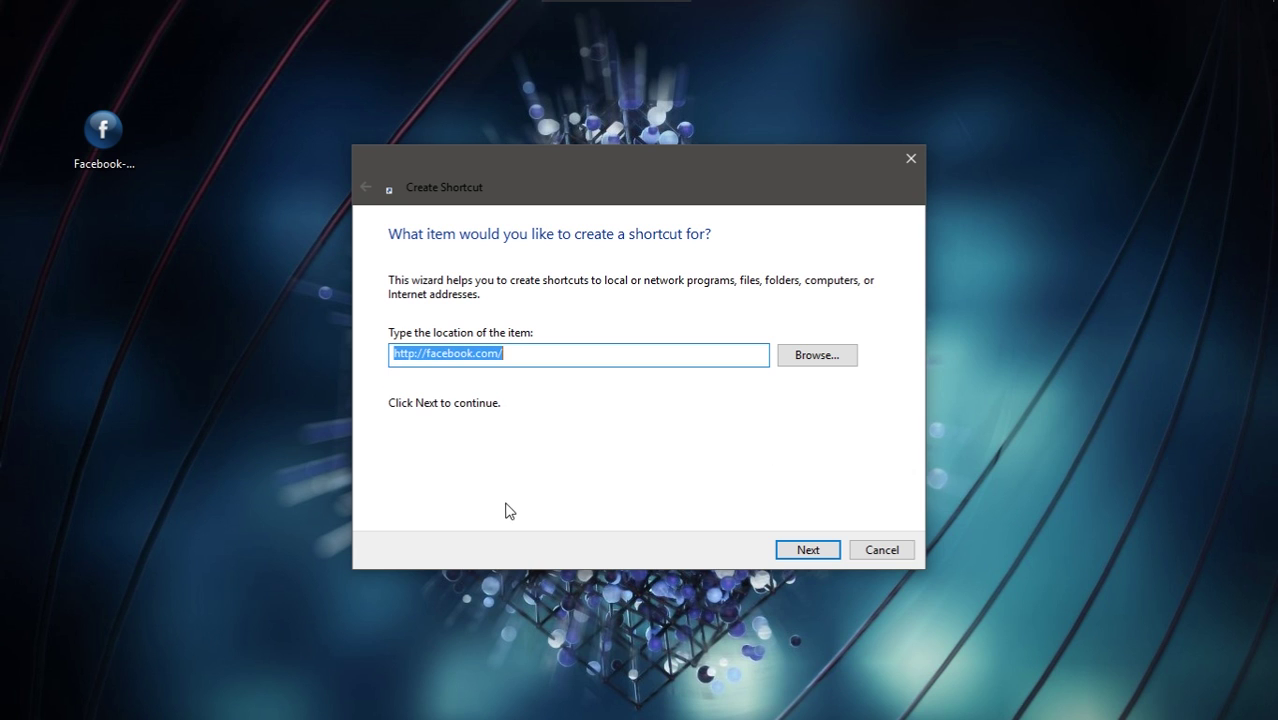
{"action": "left_click", "coordinate": [463, 352]}
{"action": "left_click_drag", "start_coordinate": [398, 358], "coordinate": [488, 359]}
{"action": "left_click", "coordinate": [512, 350]}
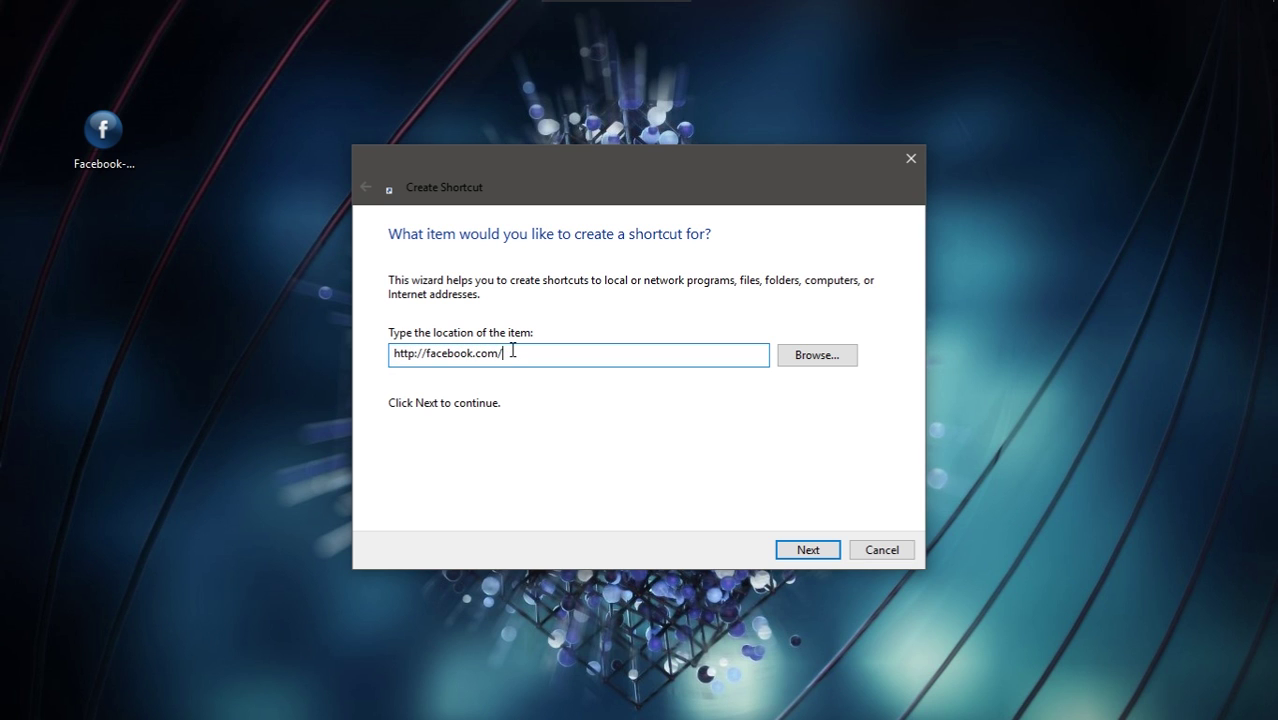
Name the new shortcut Facebook 2 and finish creating it.
{"action": "left_click", "coordinate": [802, 552]}
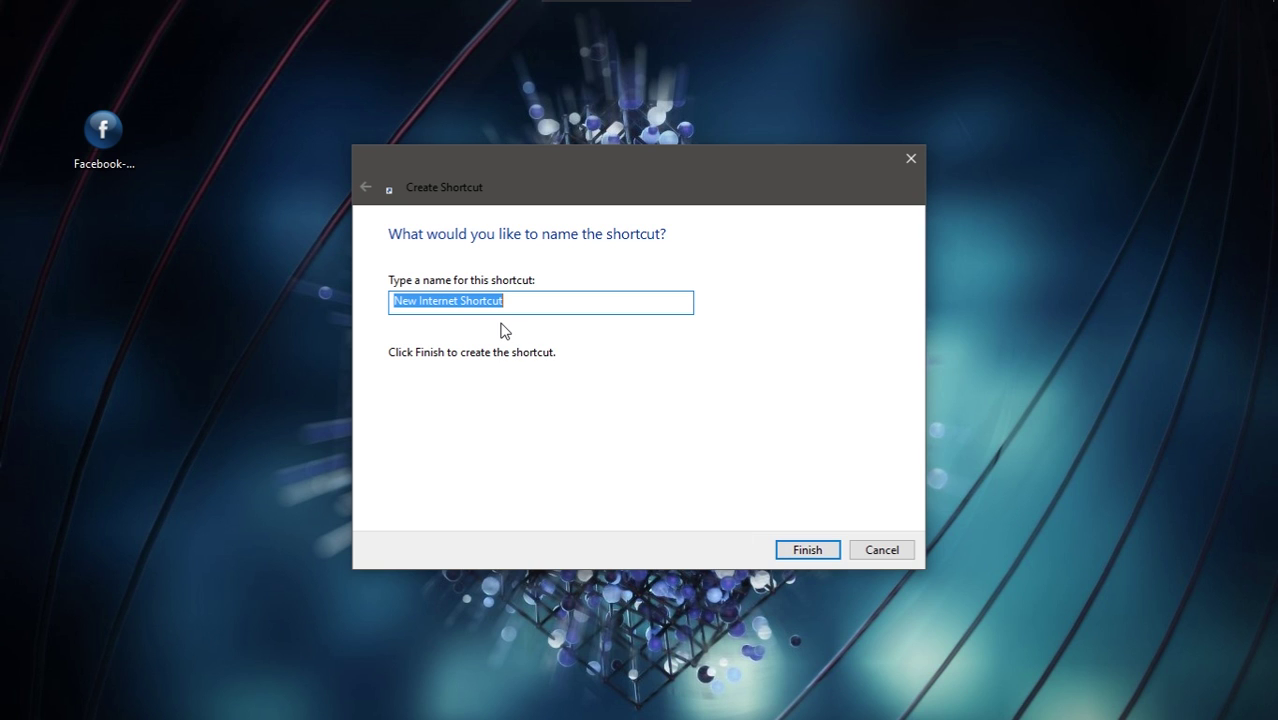
{"action": "type", "text": "Facebook 2"}
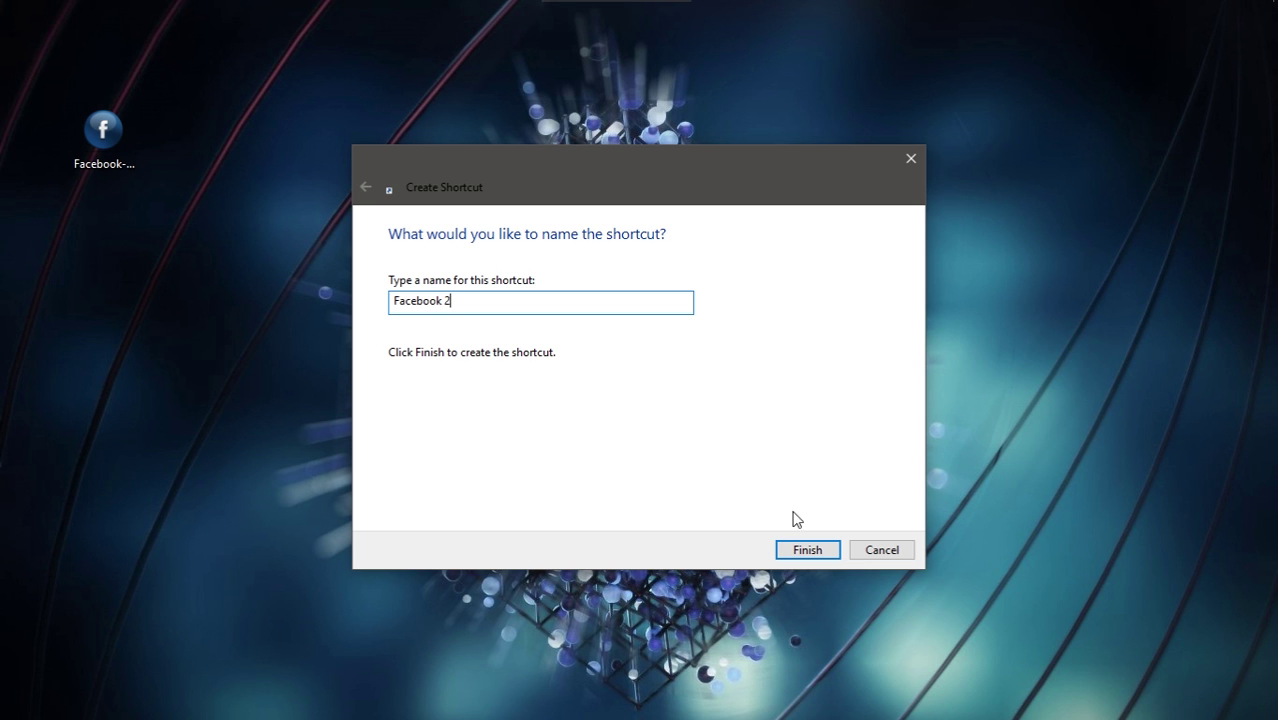
{"action": "left_click", "coordinate": [806, 553]}
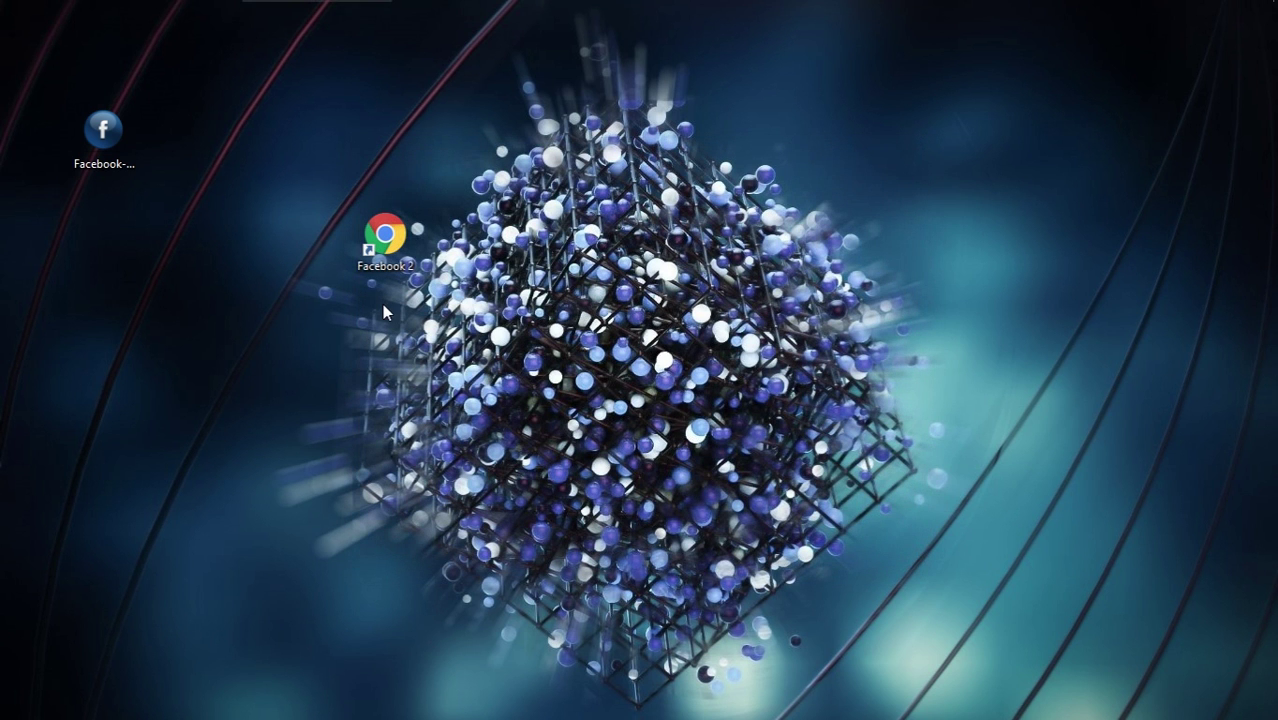
Add the Facebook 2 shortcut to the dock beside the existing Facebook item and assign it the facebook-icon.png icon.
{"action": "left_click_drag", "start_coordinate": [388, 243], "coordinate": [374, 661]}
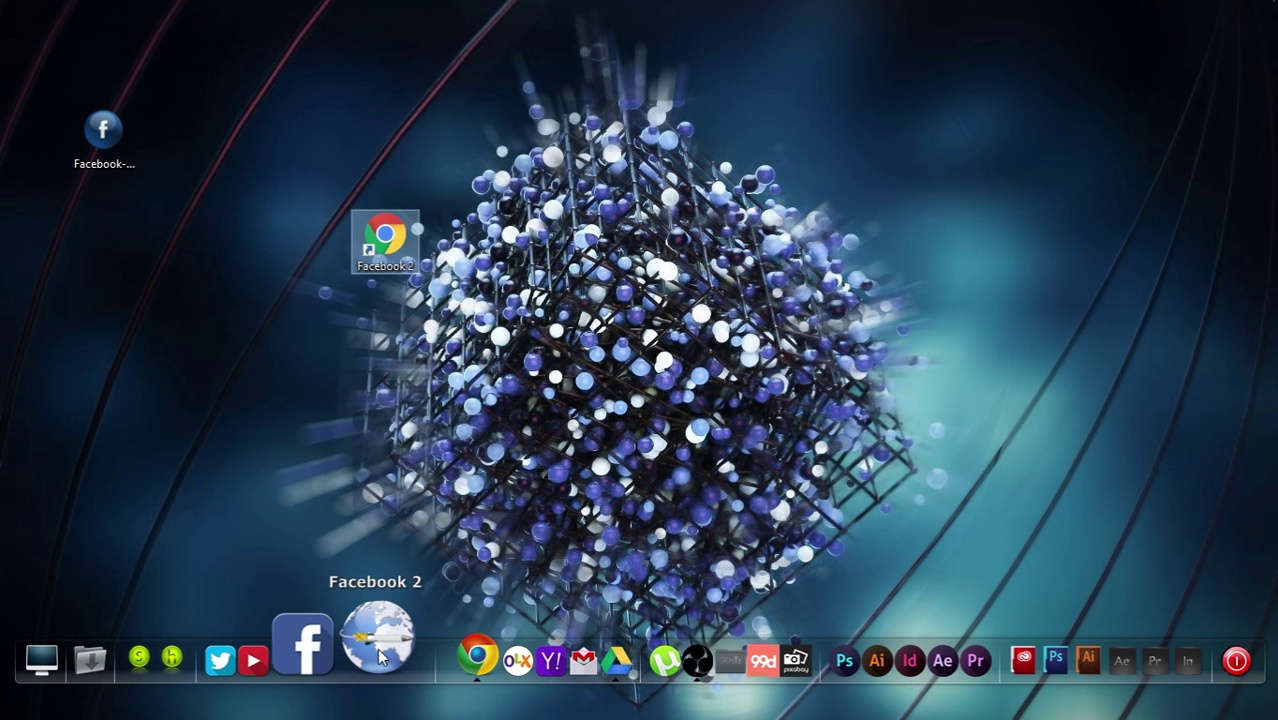
{"action": "right_click", "coordinate": [378, 648]}
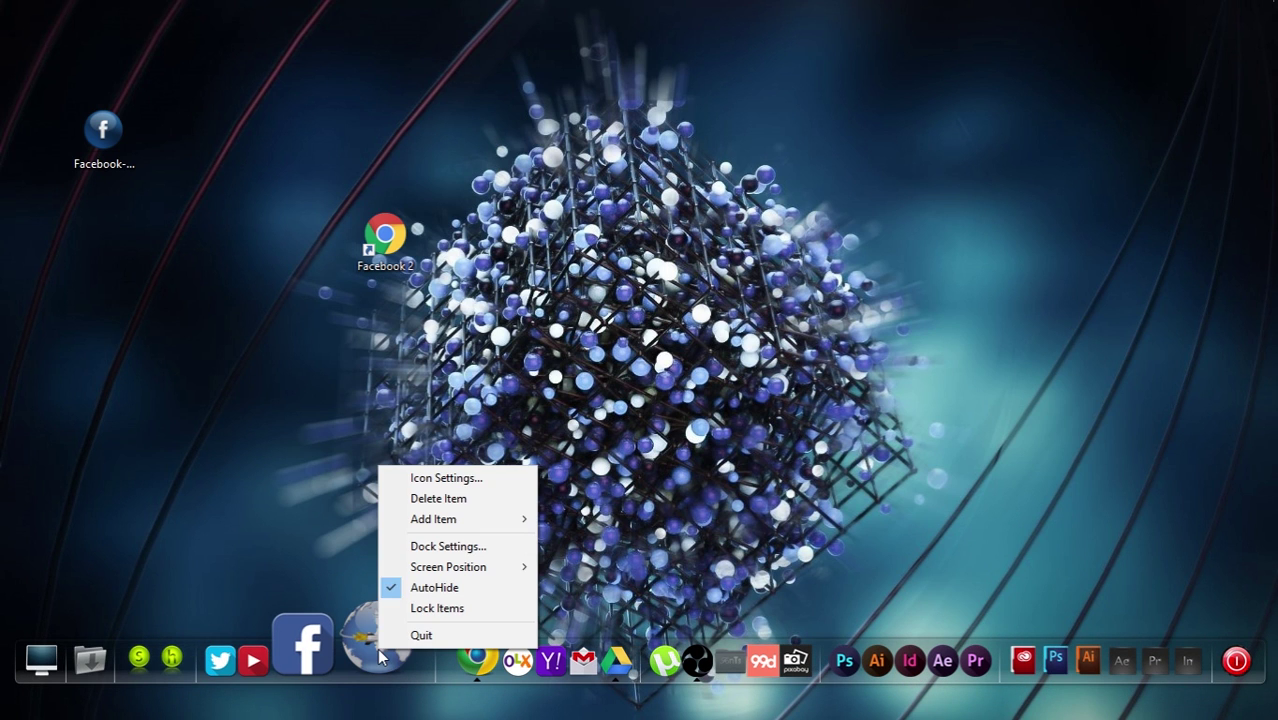
{"action": "left_click", "coordinate": [418, 479]}
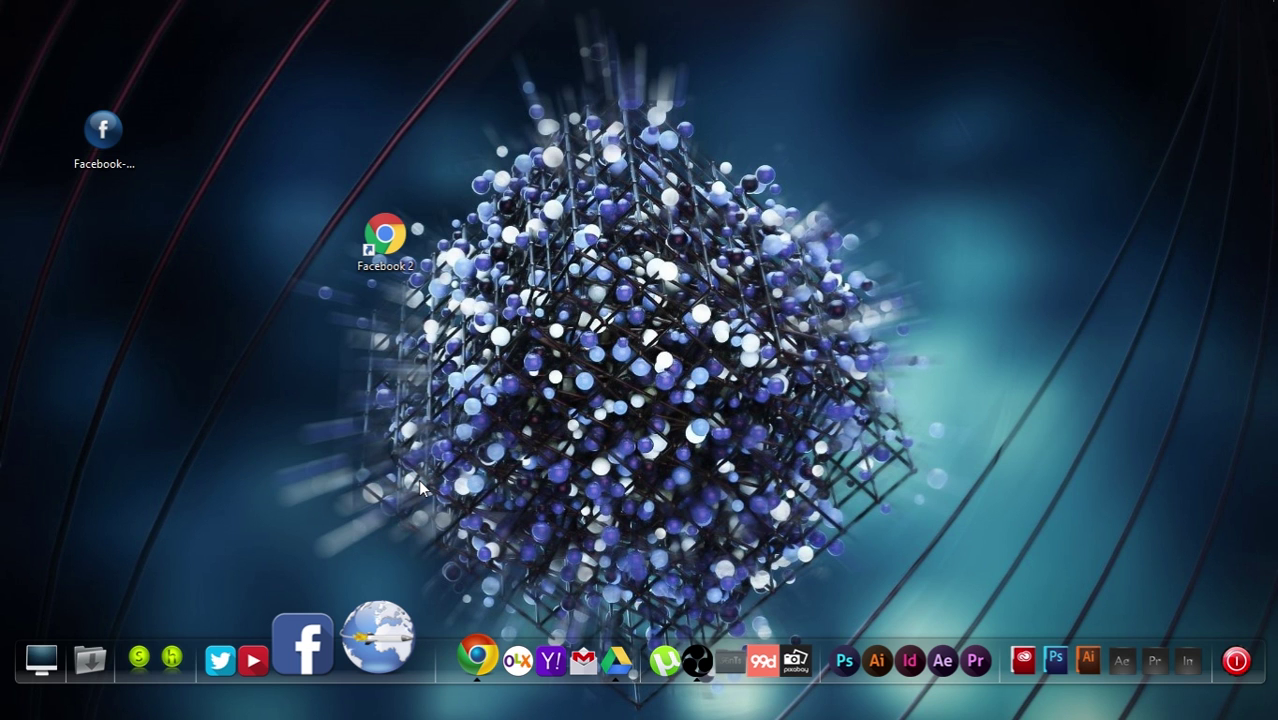
{"action": "scroll", "coordinate": [803, 272], "scroll_direction": "down", "scroll_amount": 2}
{"action": "scroll", "coordinate": [803, 272], "scroll_direction": "down", "scroll_amount": 2}
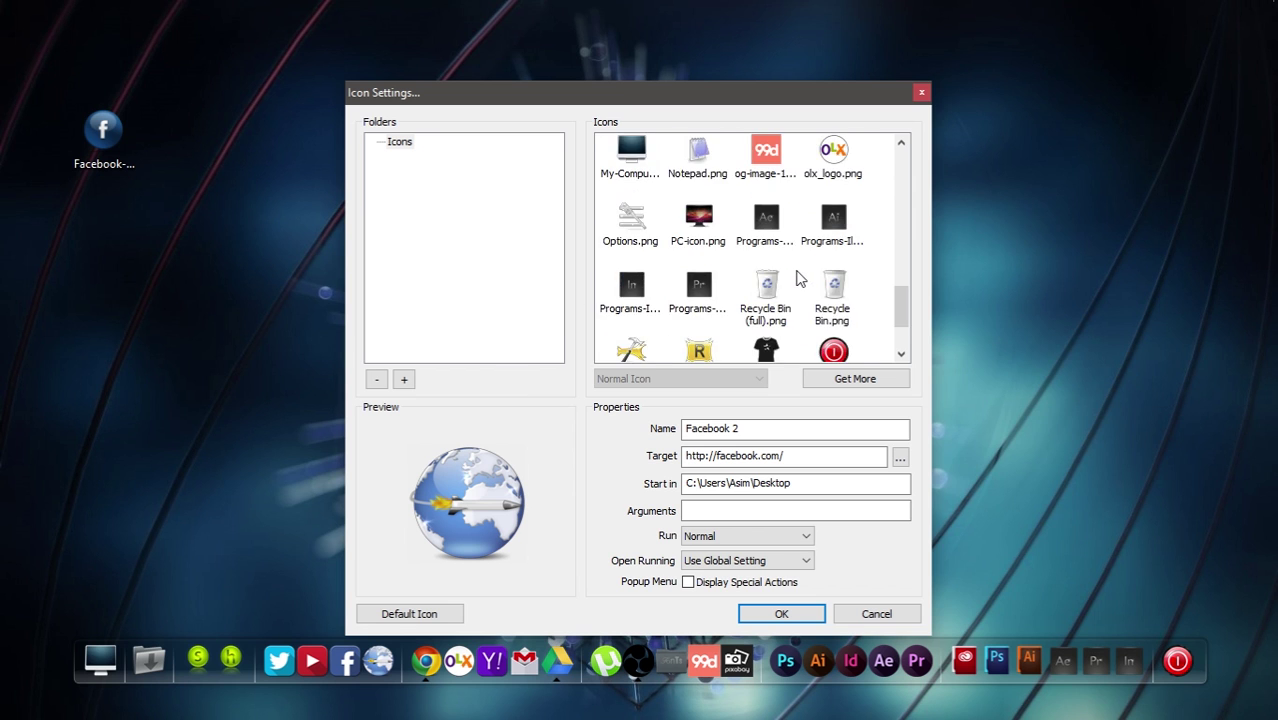
{"action": "scroll", "coordinate": [697, 163], "scroll_direction": "up", "scroll_amount": 6}
{"action": "left_click", "coordinate": [697, 163]}
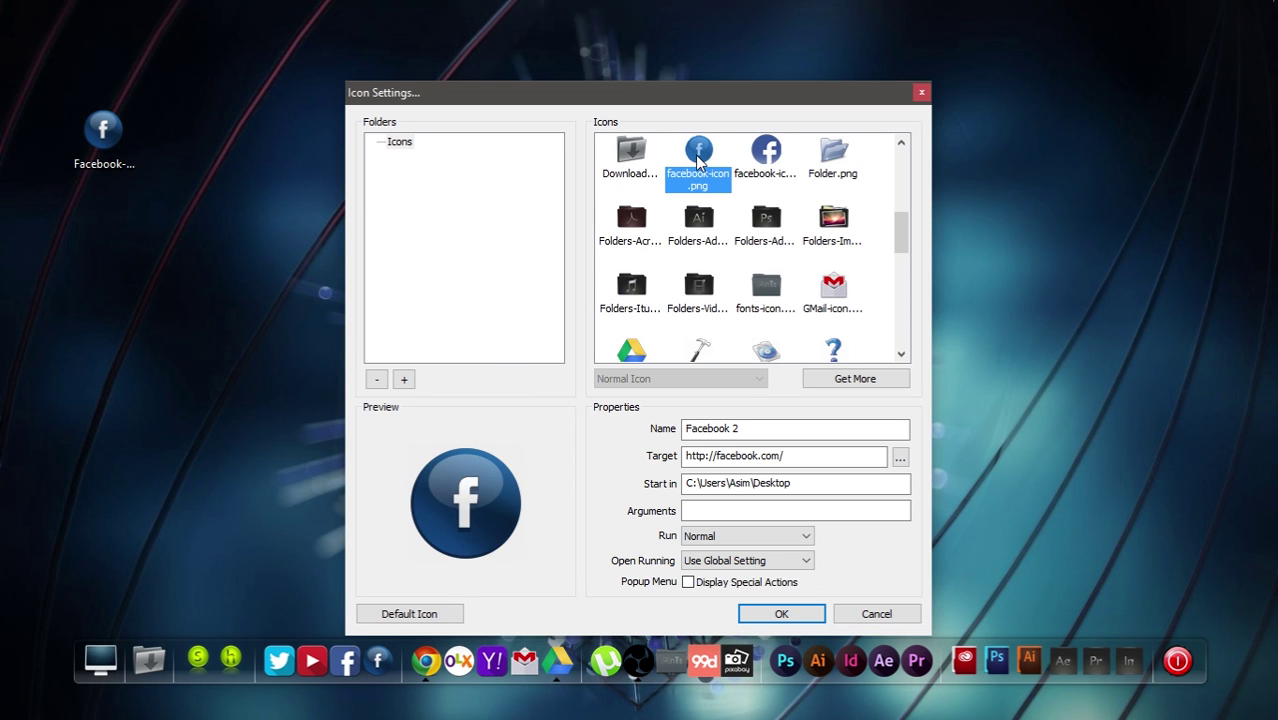
{"action": "left_click", "coordinate": [775, 614]}
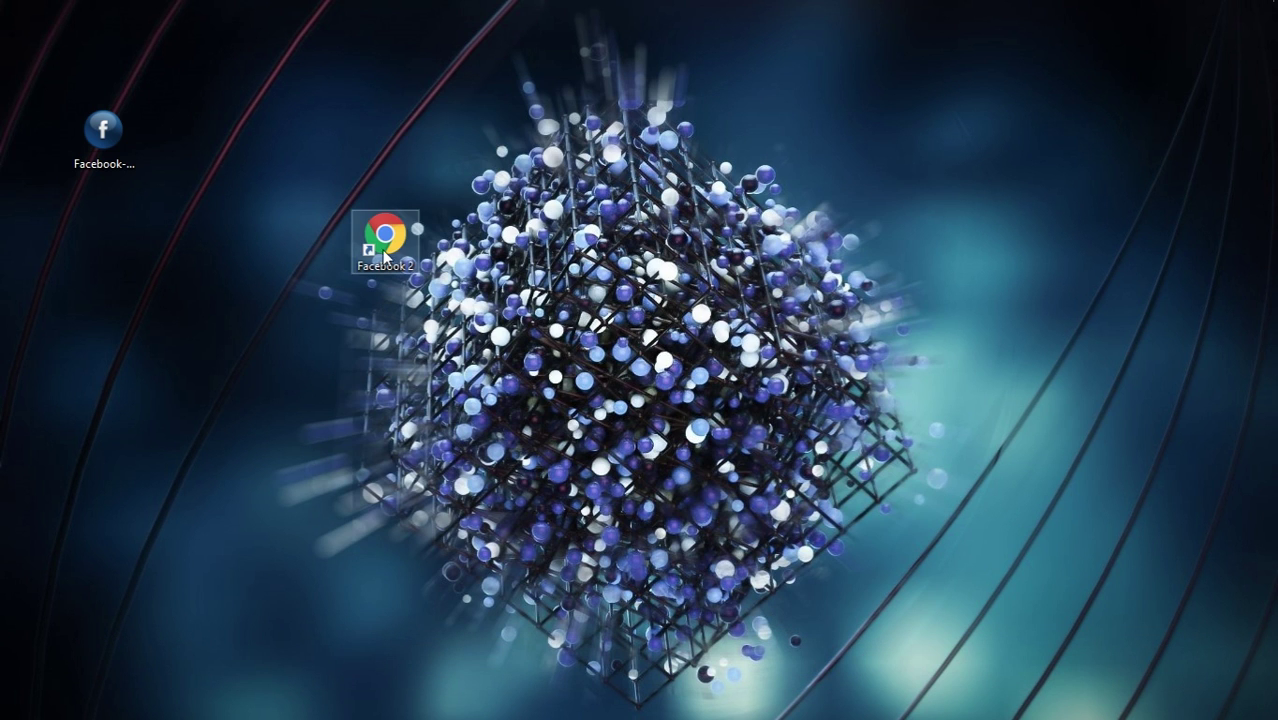
Move the Facebook 2 shortcut beside the Facebook icon file on the Desktop and permanently delete both items.
{"action": "left_click_drag", "start_coordinate": [384, 240], "coordinate": [239, 148]}
{"action": "mouse_move", "coordinate": [357, 707]}
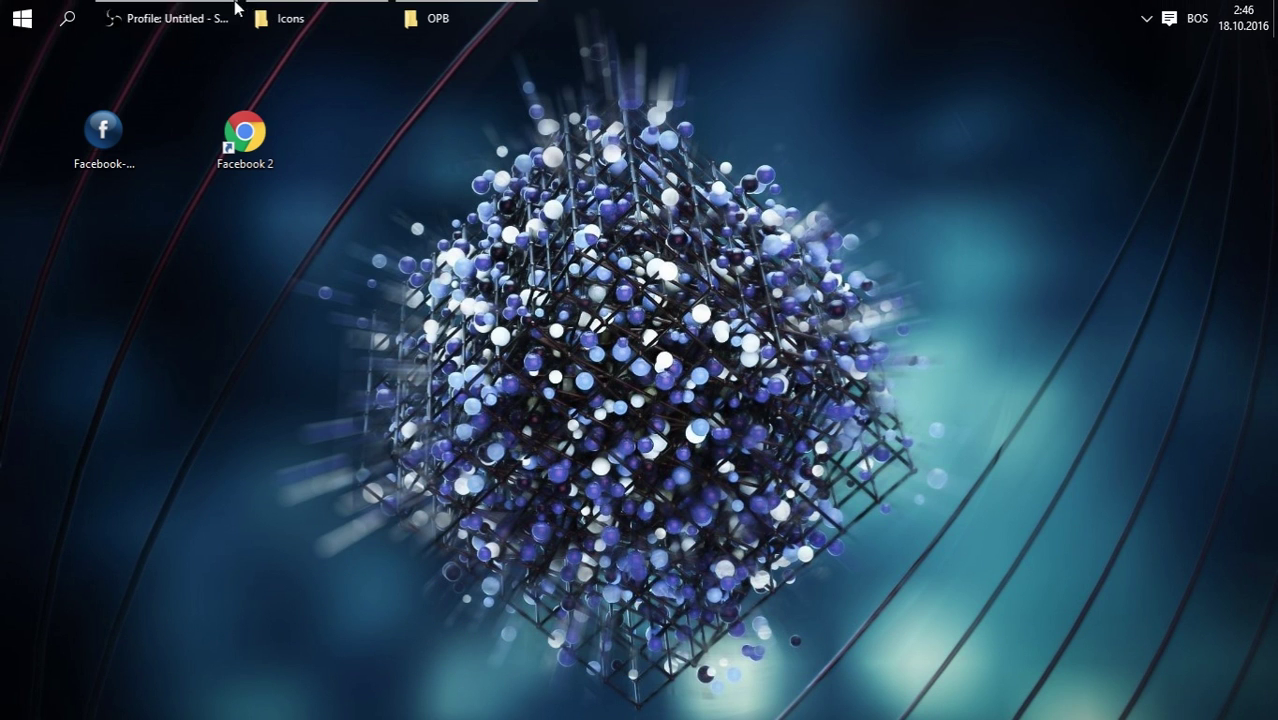
{"action": "left_click_drag", "start_coordinate": [342, 115], "coordinate": [95, 187]}
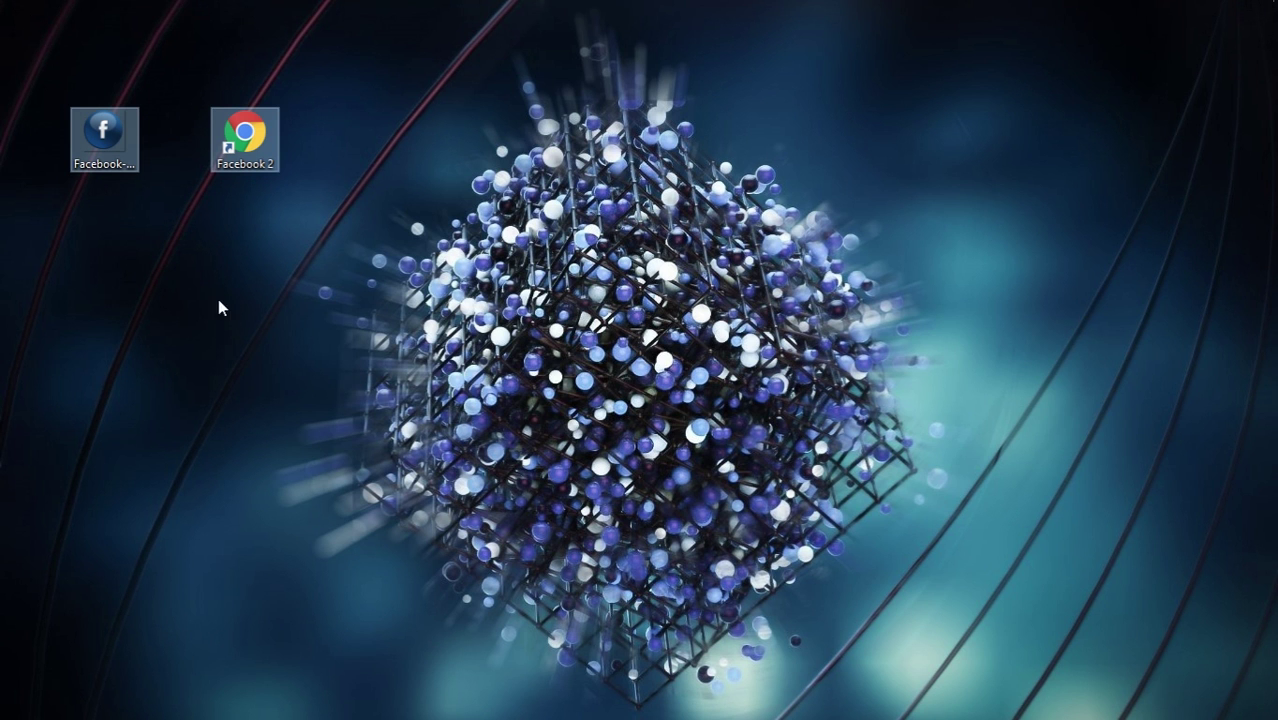
{"action": "key", "text": "shift+Delete"}
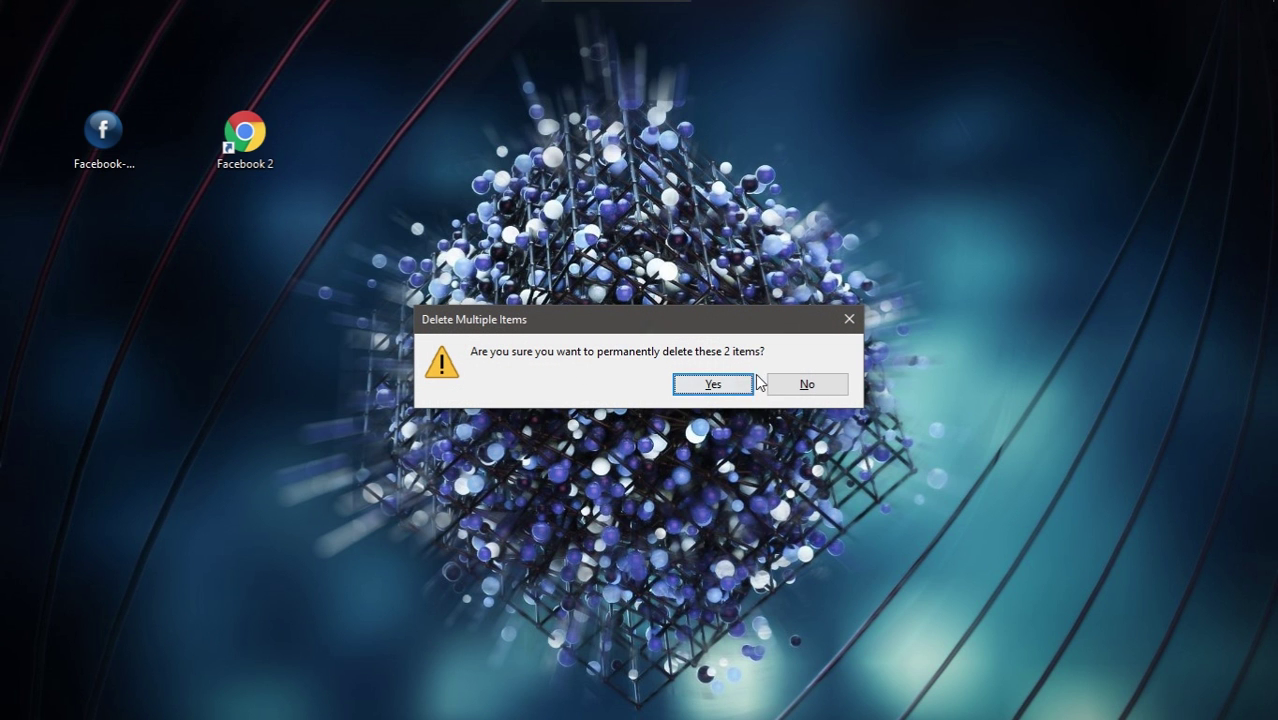
{"action": "left_click", "coordinate": [746, 388]}
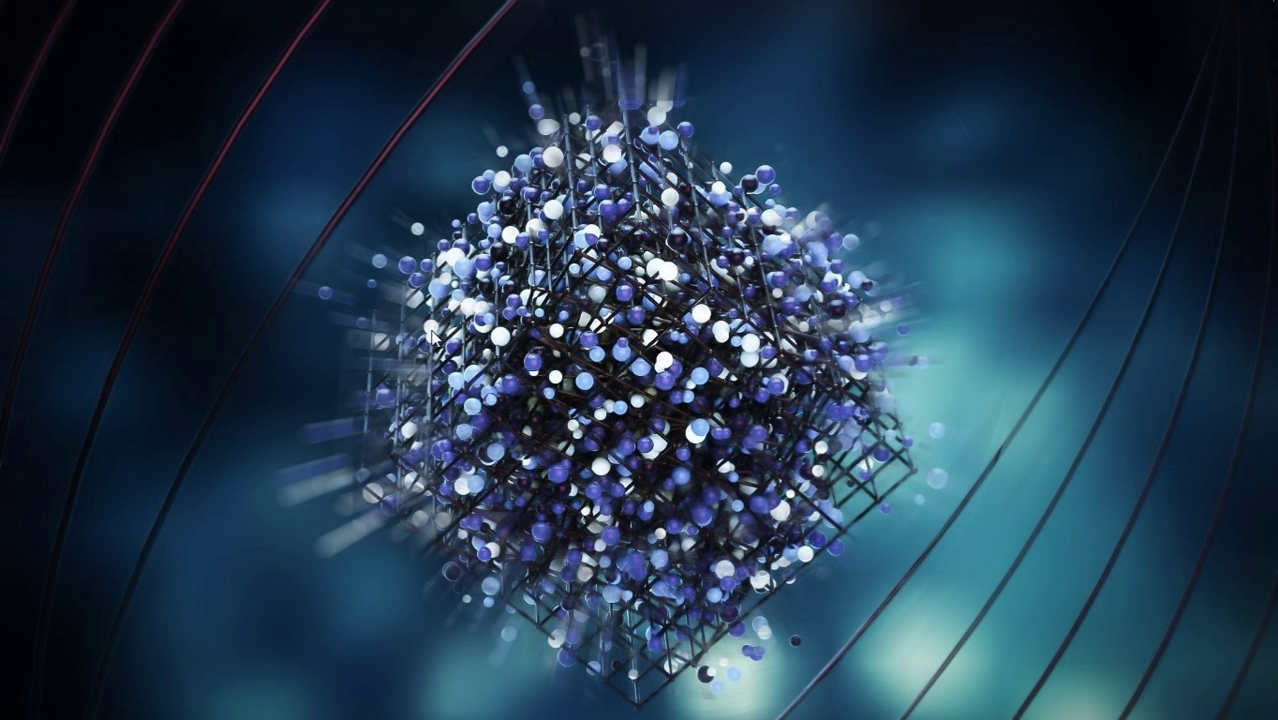
{"action": "right_click", "coordinate": [541, 405]}
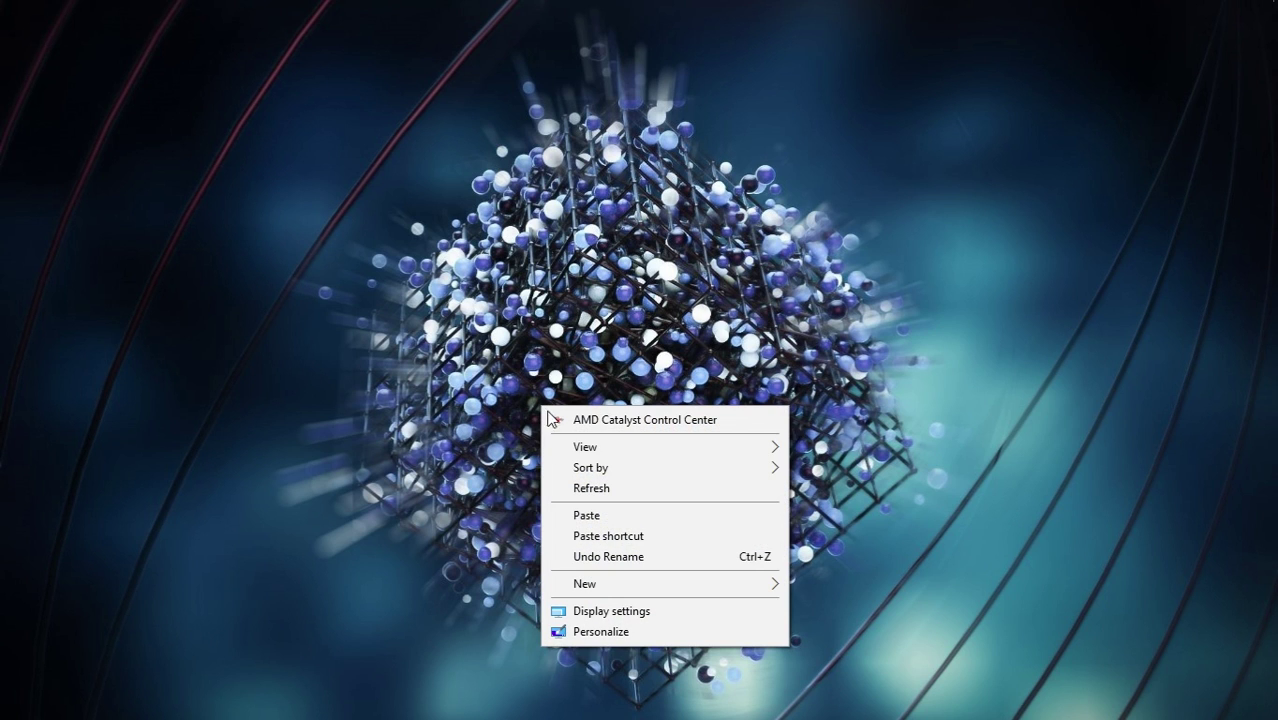
{"action": "mouse_move", "coordinate": [750, 590]}
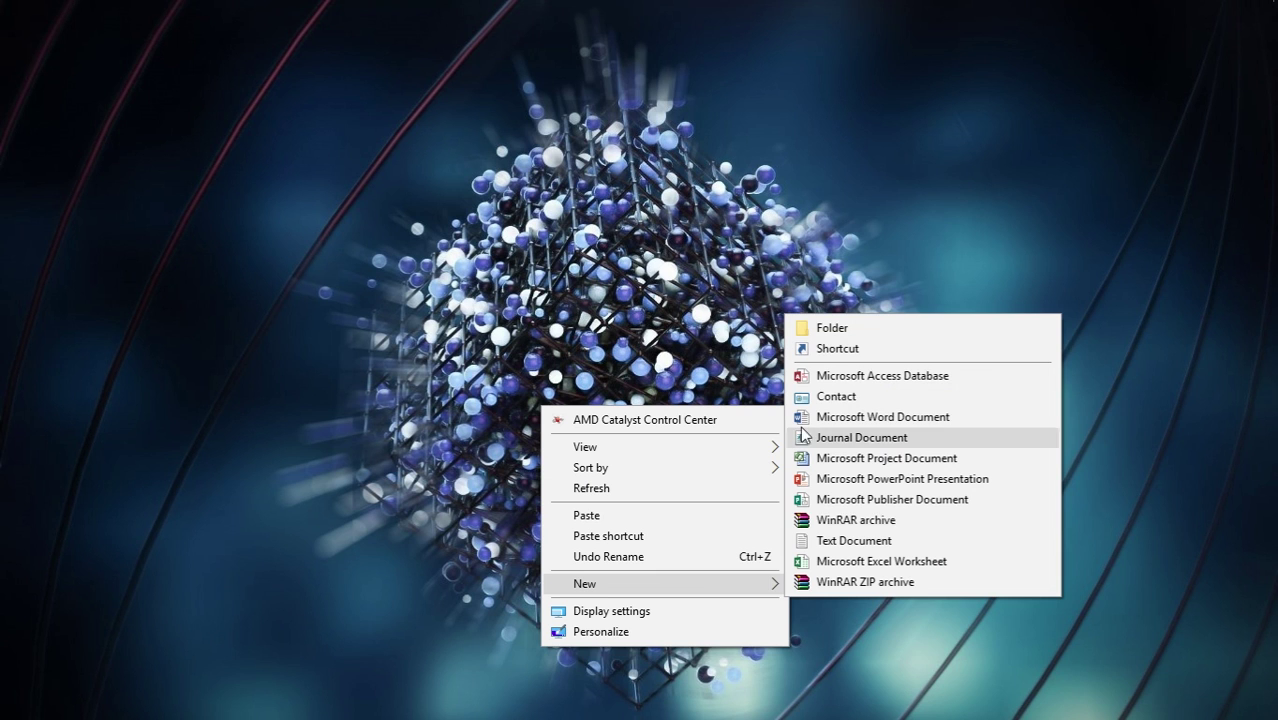
{"action": "left_click", "coordinate": [668, 318]}
Add a blank icon to the dock between Pixabay and Adobe Photoshop and open its icon settings.
{"action": "mouse_move", "coordinate": [663, 715]}
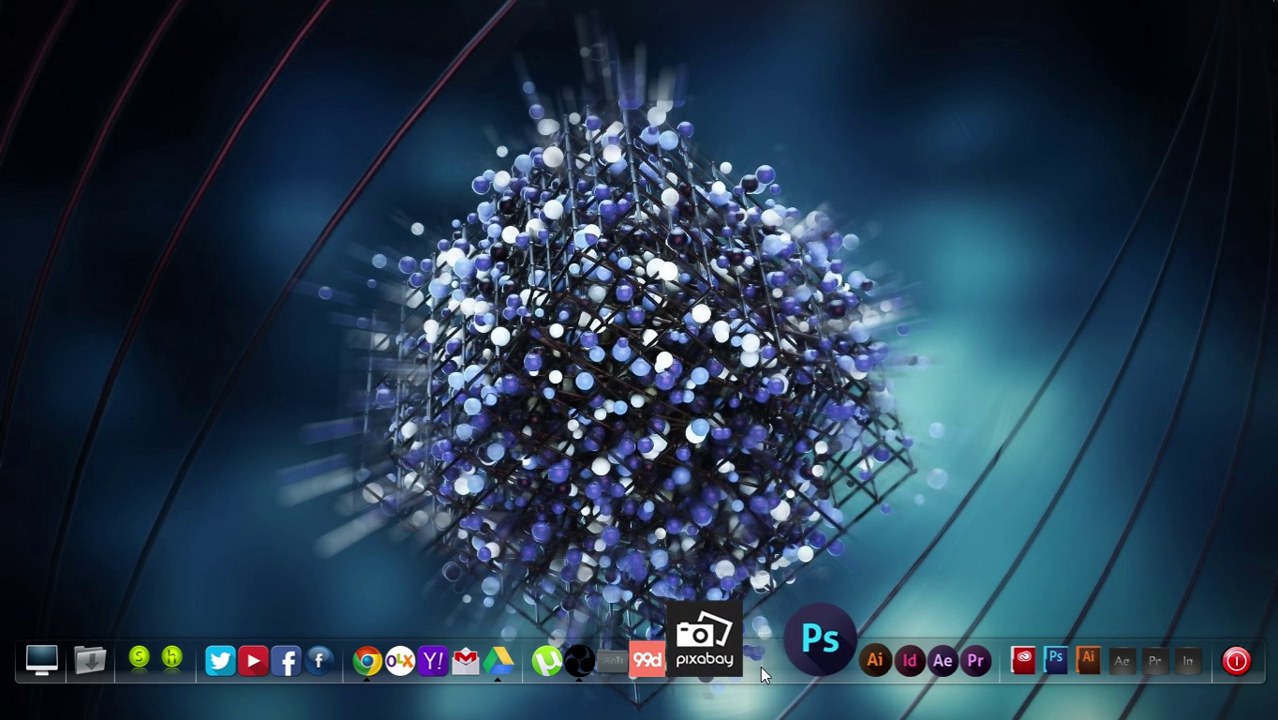
{"action": "right_click", "coordinate": [762, 663]}
{"action": "mouse_move", "coordinate": [832, 536]}
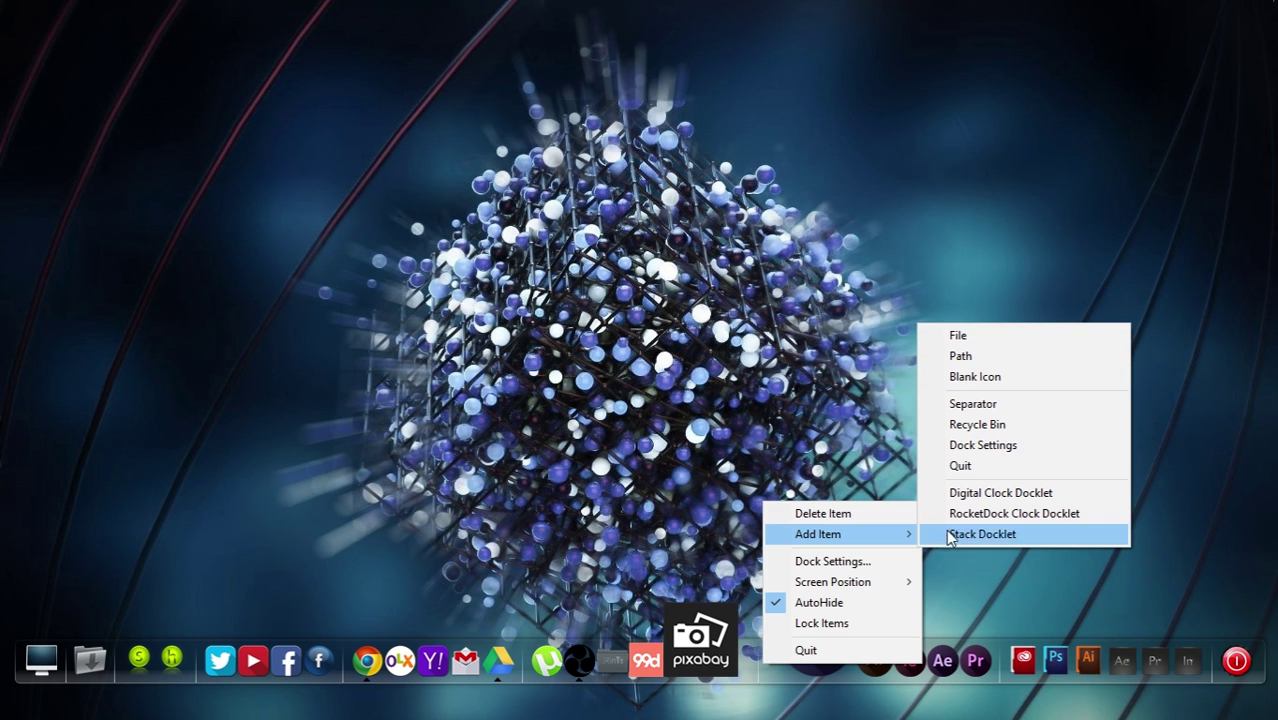
{"action": "left_click", "coordinate": [963, 376]}
{"action": "mouse_move", "coordinate": [785, 649]}
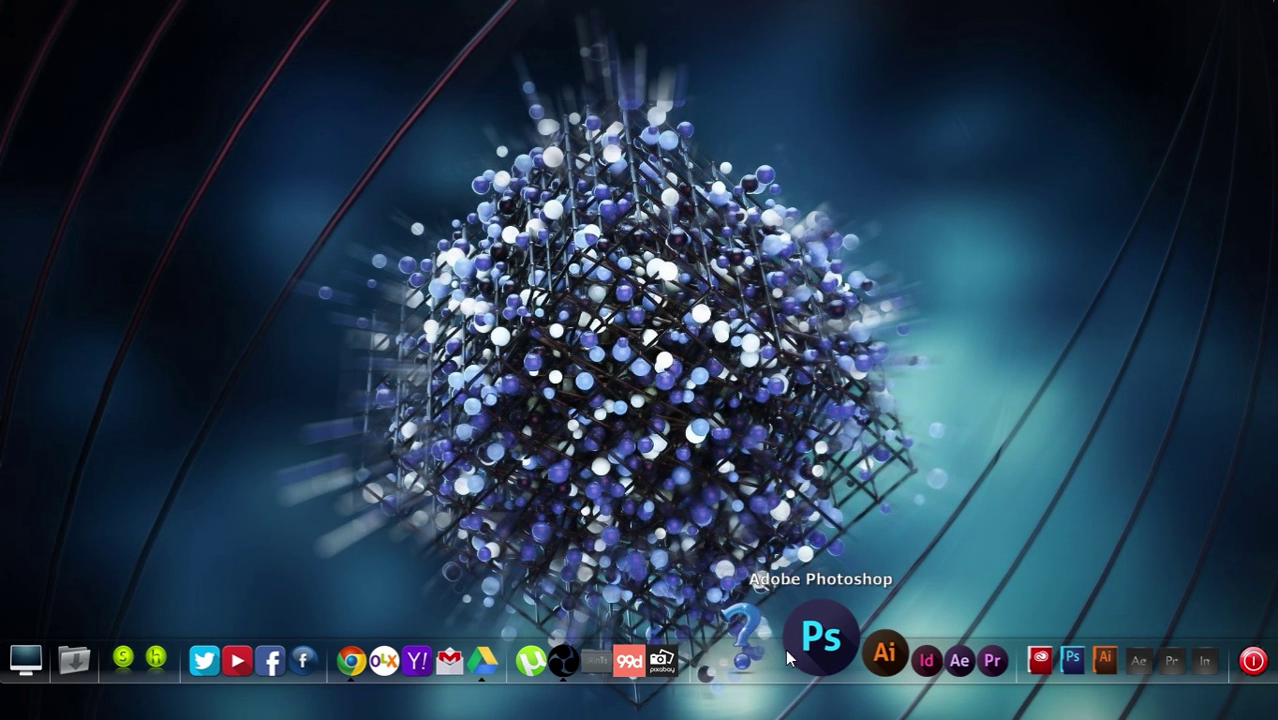
{"action": "left_click", "coordinate": [767, 648]}
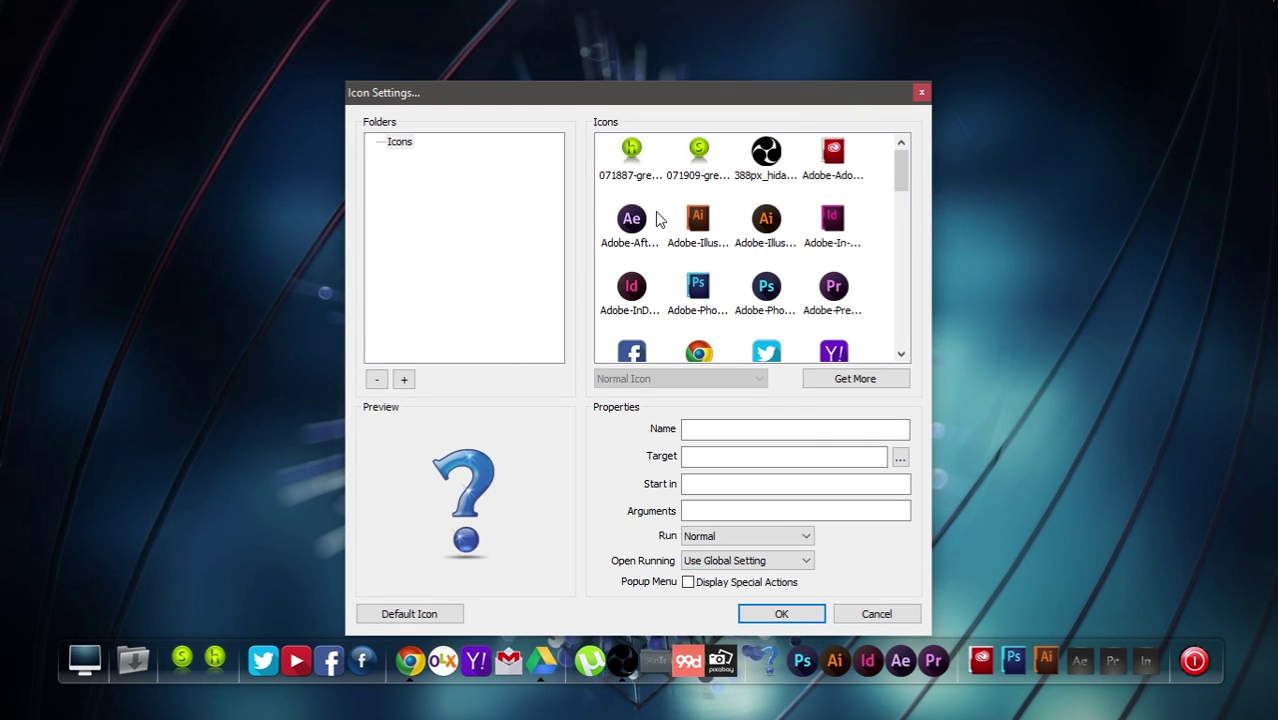
Browse the icon collection and assign Programs-Illustrator-icon.png to the blank dock item.
{"action": "scroll", "coordinate": [886, 266], "scroll_direction": "down", "scroll_amount": 4}
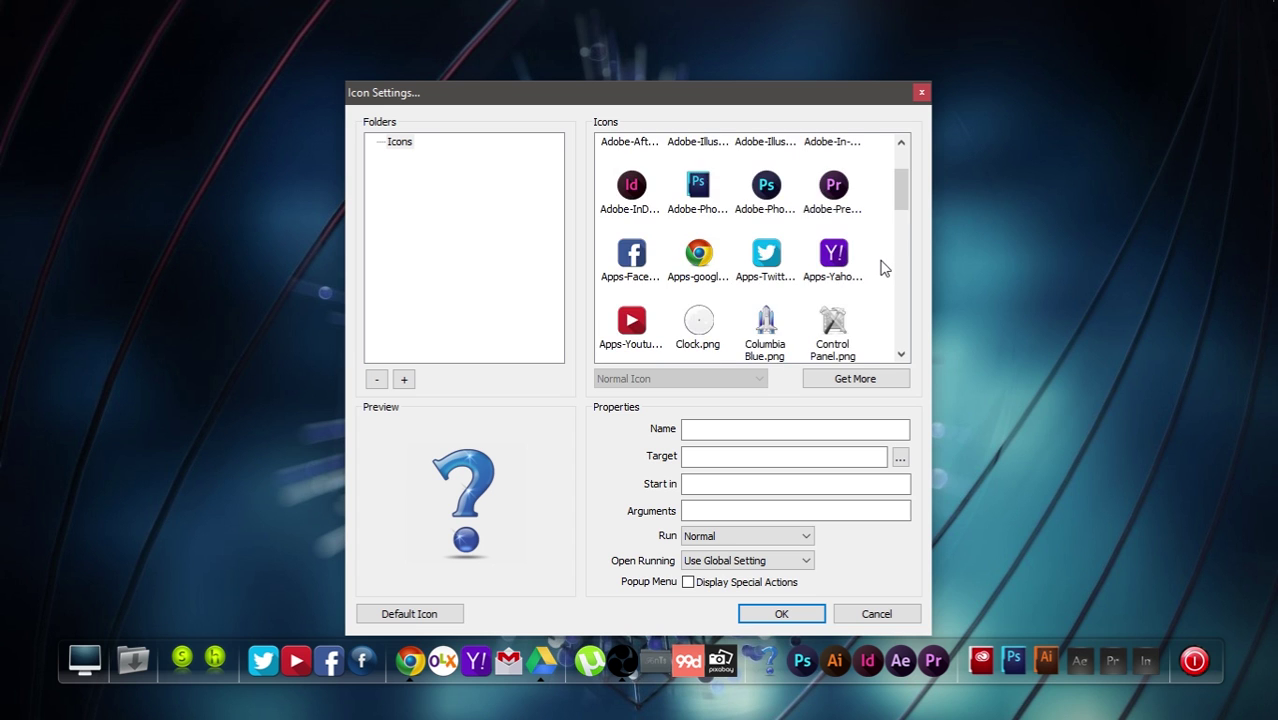
{"action": "scroll", "coordinate": [880, 268], "scroll_direction": "down", "scroll_amount": 7}
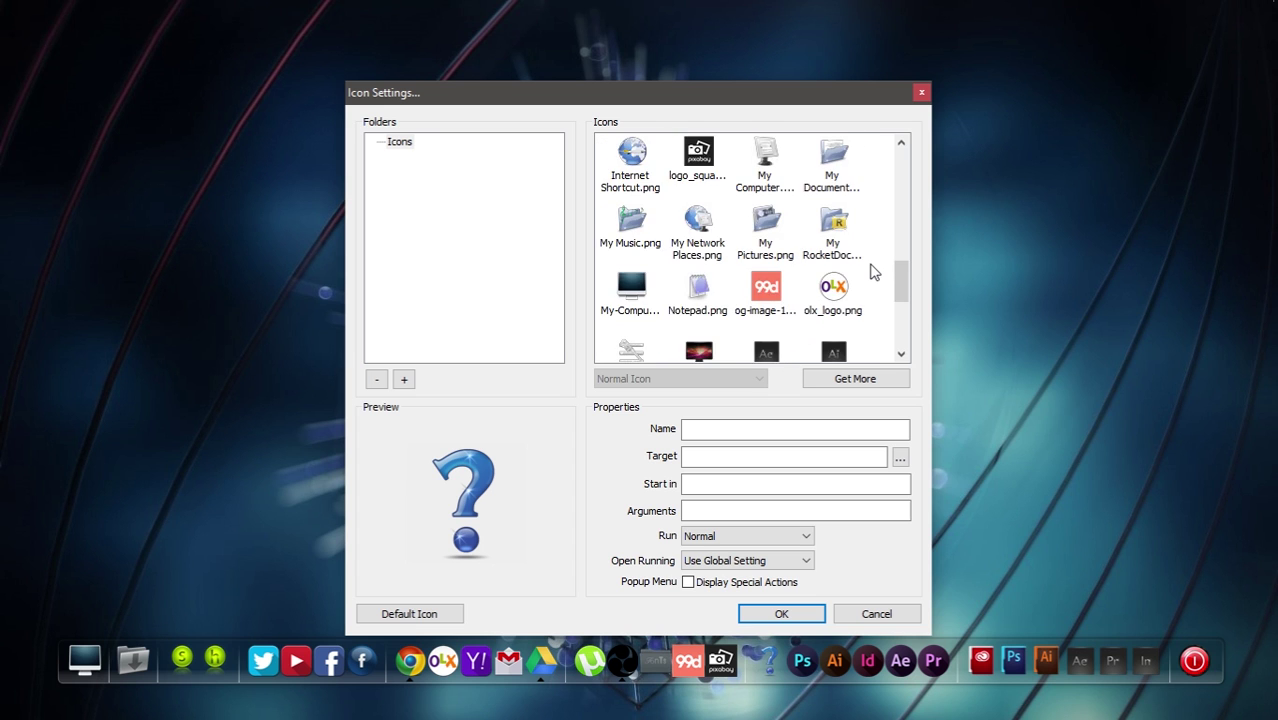
{"action": "scroll", "coordinate": [860, 275], "scroll_direction": "up", "scroll_amount": 9}
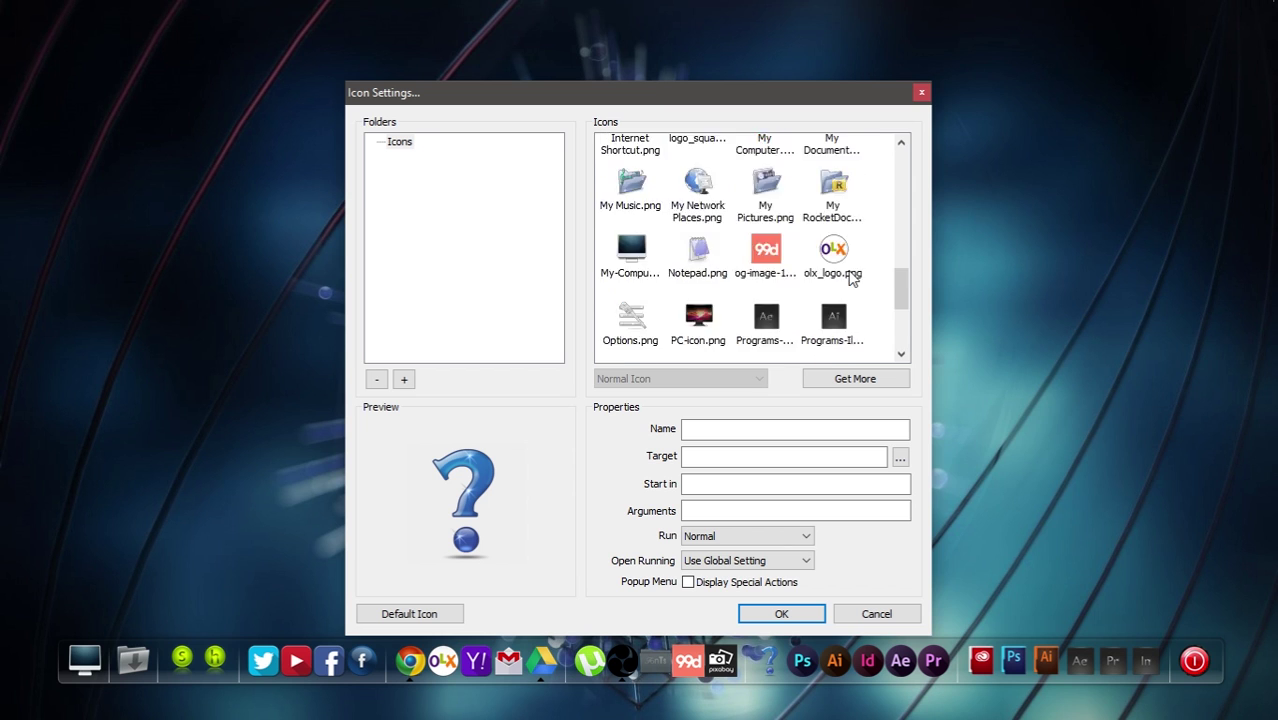
{"action": "scroll", "coordinate": [852, 280], "scroll_direction": "up", "scroll_amount": 2}
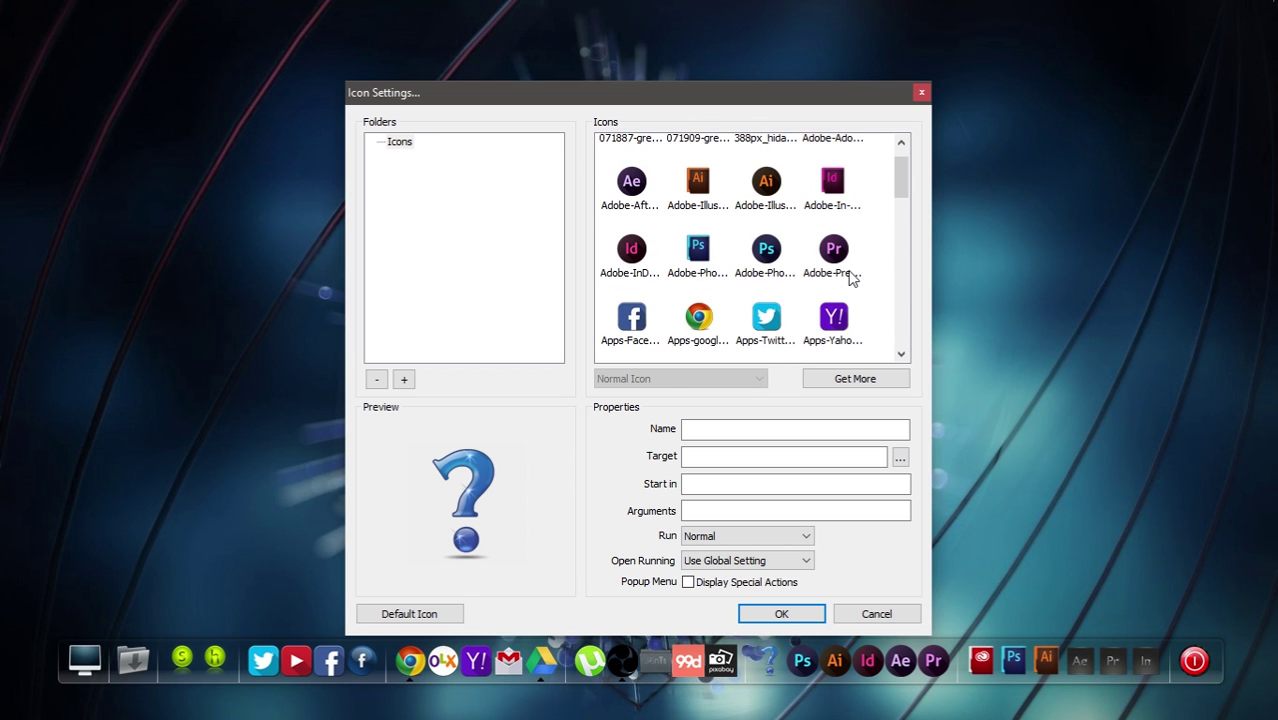
{"action": "scroll", "coordinate": [852, 270], "scroll_direction": "up", "scroll_amount": 1}
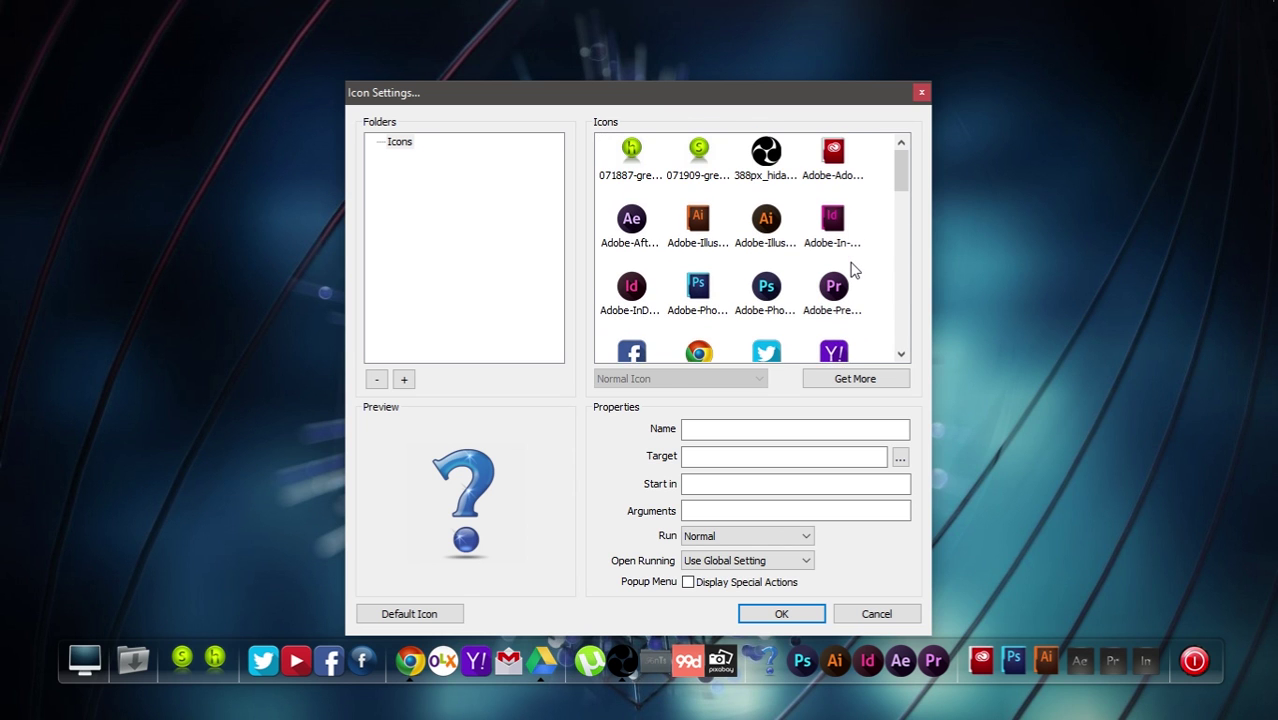
{"action": "scroll", "coordinate": [852, 268], "scroll_direction": "down", "scroll_amount": 5}
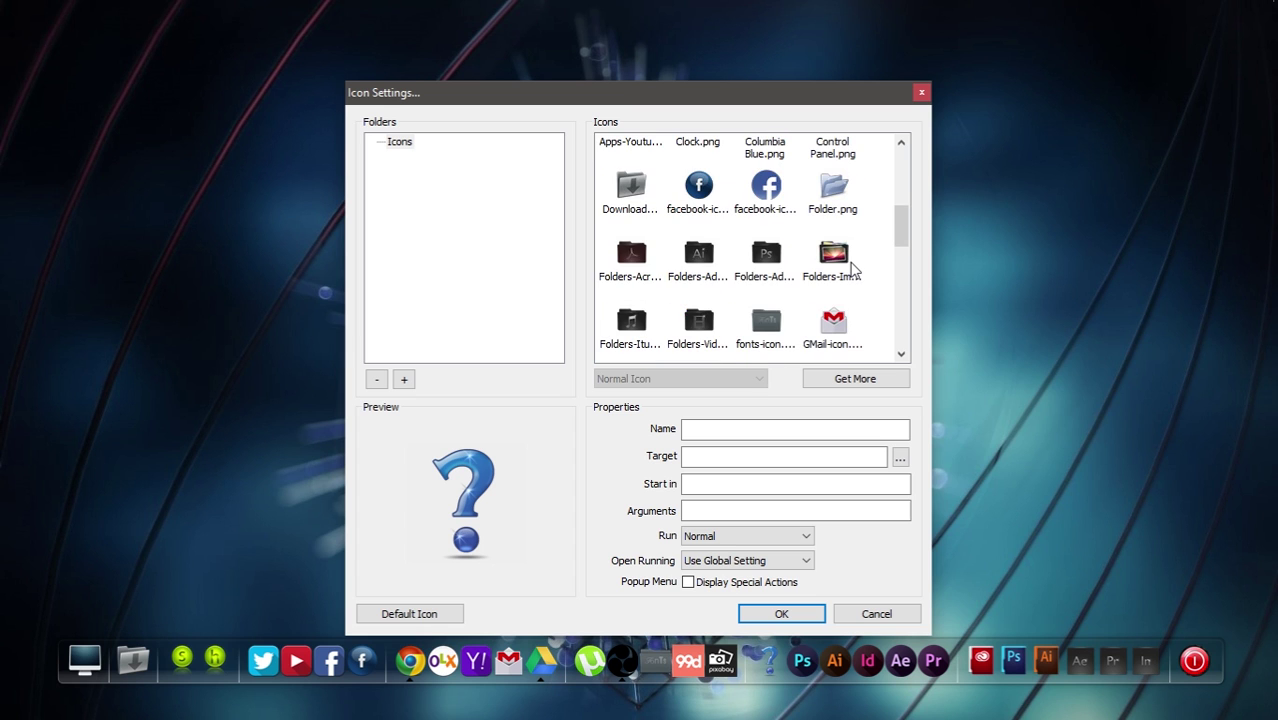
{"action": "scroll", "coordinate": [852, 268], "scroll_direction": "down", "scroll_amount": 2}
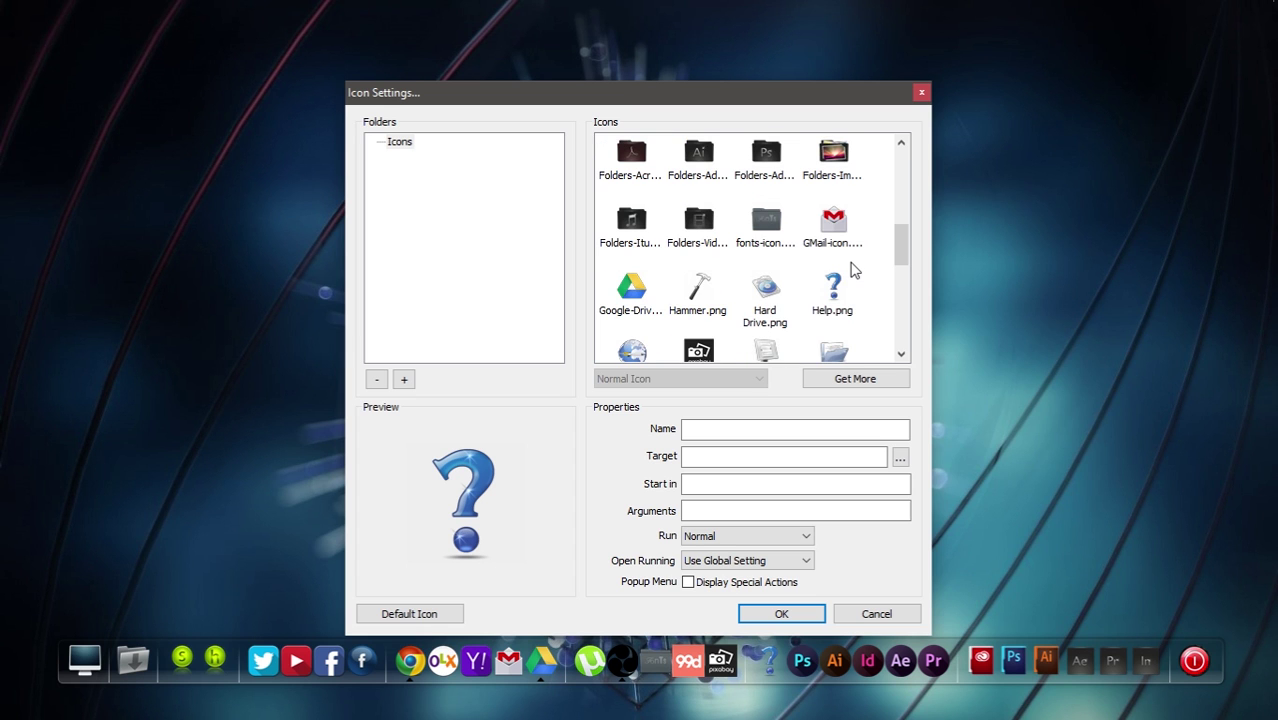
{"action": "scroll", "coordinate": [852, 270], "scroll_direction": "down", "scroll_amount": 2}
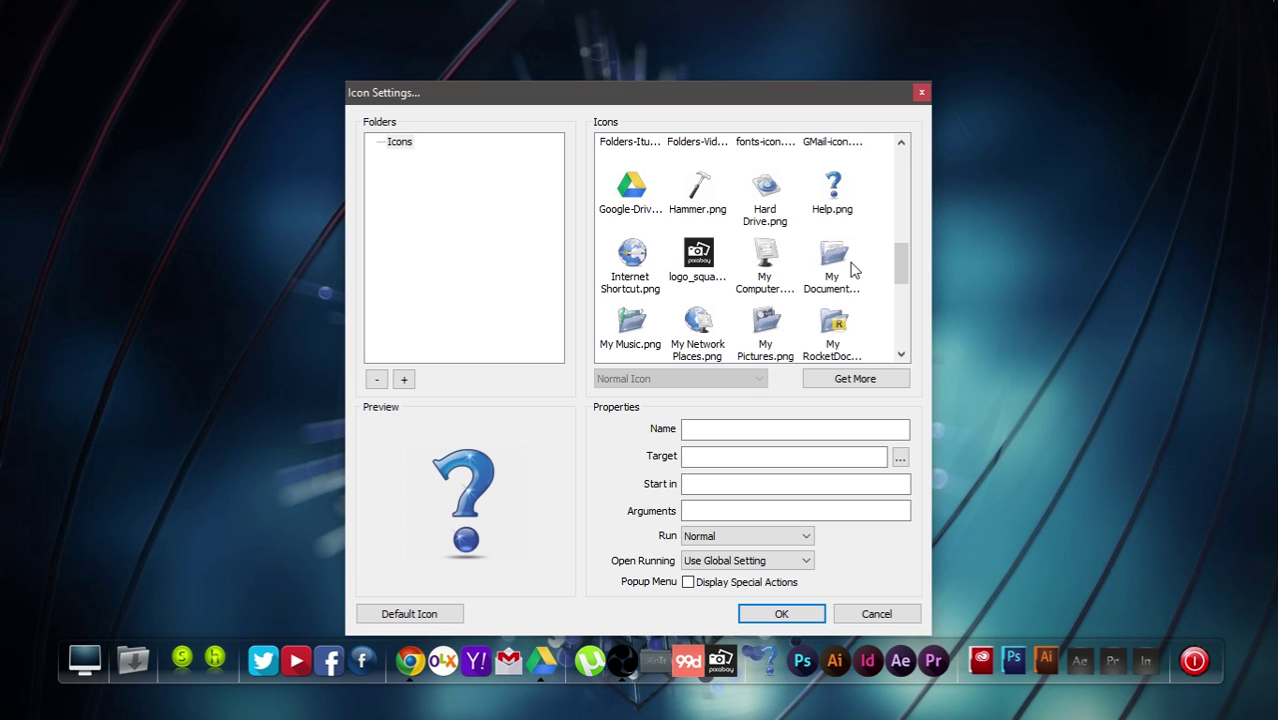
{"action": "scroll", "coordinate": [852, 268], "scroll_direction": "up", "scroll_amount": 2}
{"action": "scroll", "coordinate": [852, 268], "scroll_direction": "up", "scroll_amount": 2}
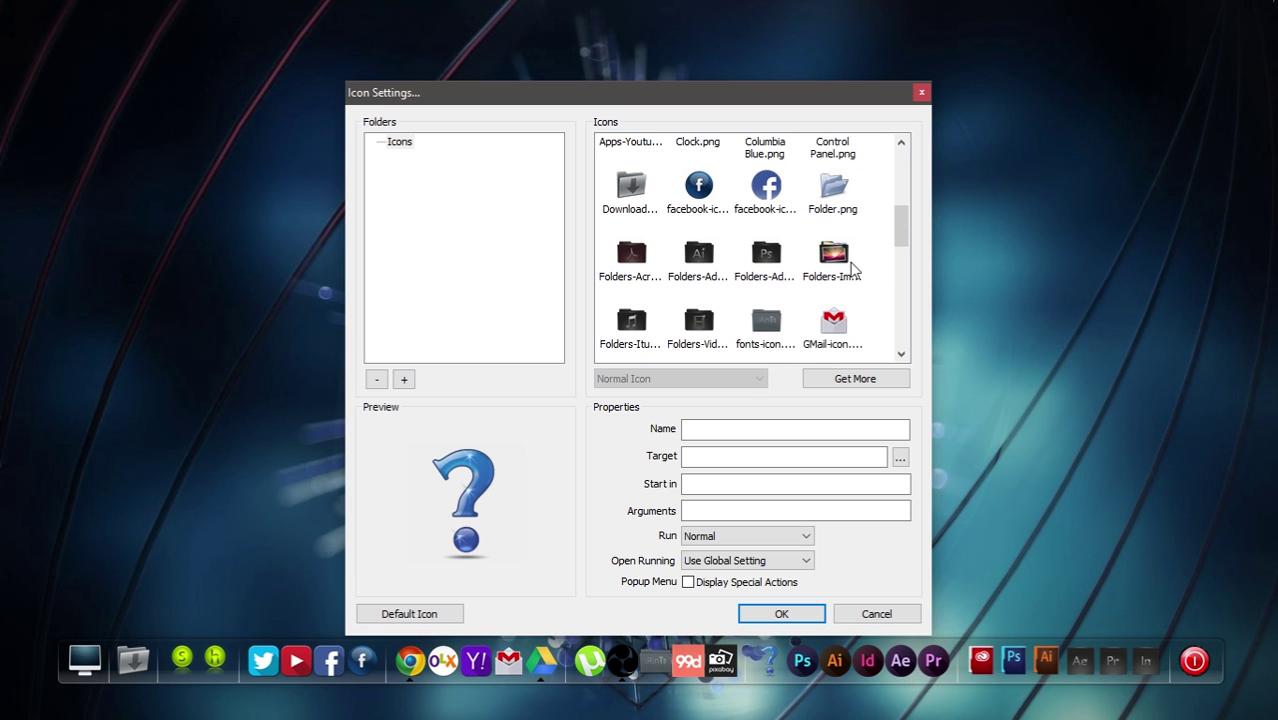
{"action": "scroll", "coordinate": [852, 268], "scroll_direction": "down", "scroll_amount": 2}
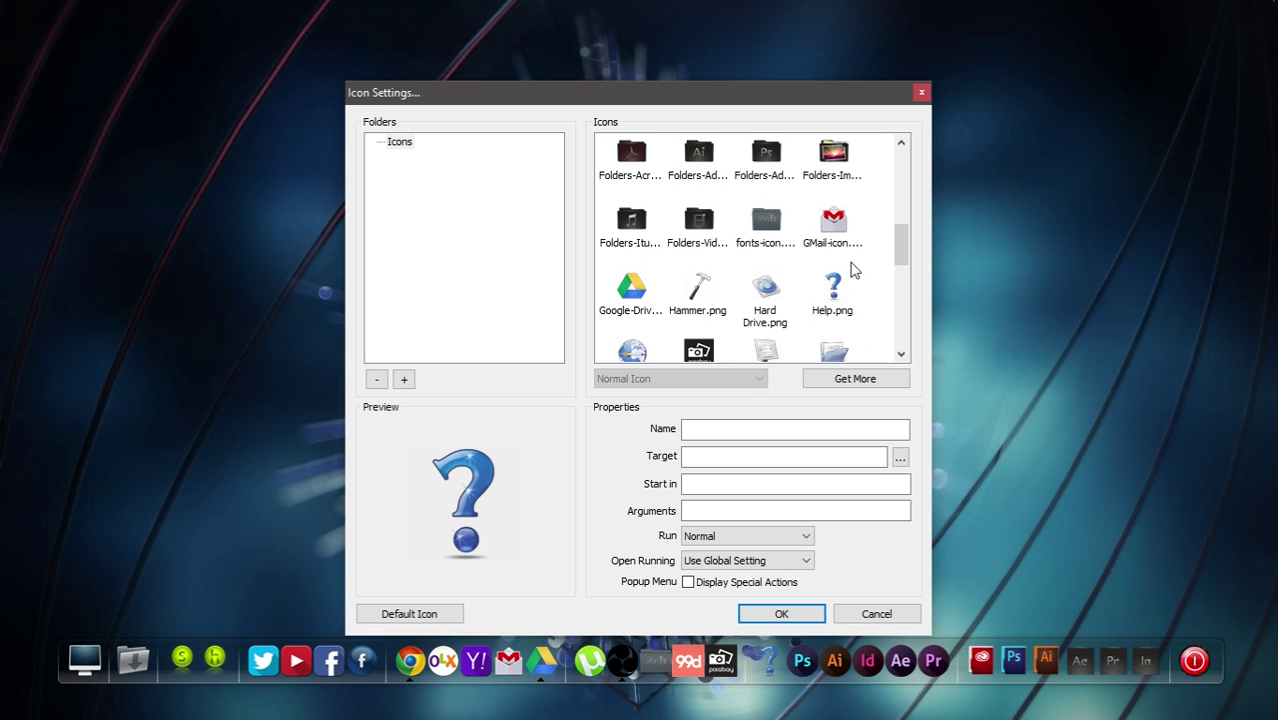
{"action": "scroll", "coordinate": [852, 268], "scroll_direction": "down", "scroll_amount": 2}
{"action": "scroll", "coordinate": [852, 268], "scroll_direction": "down", "scroll_amount": 2}
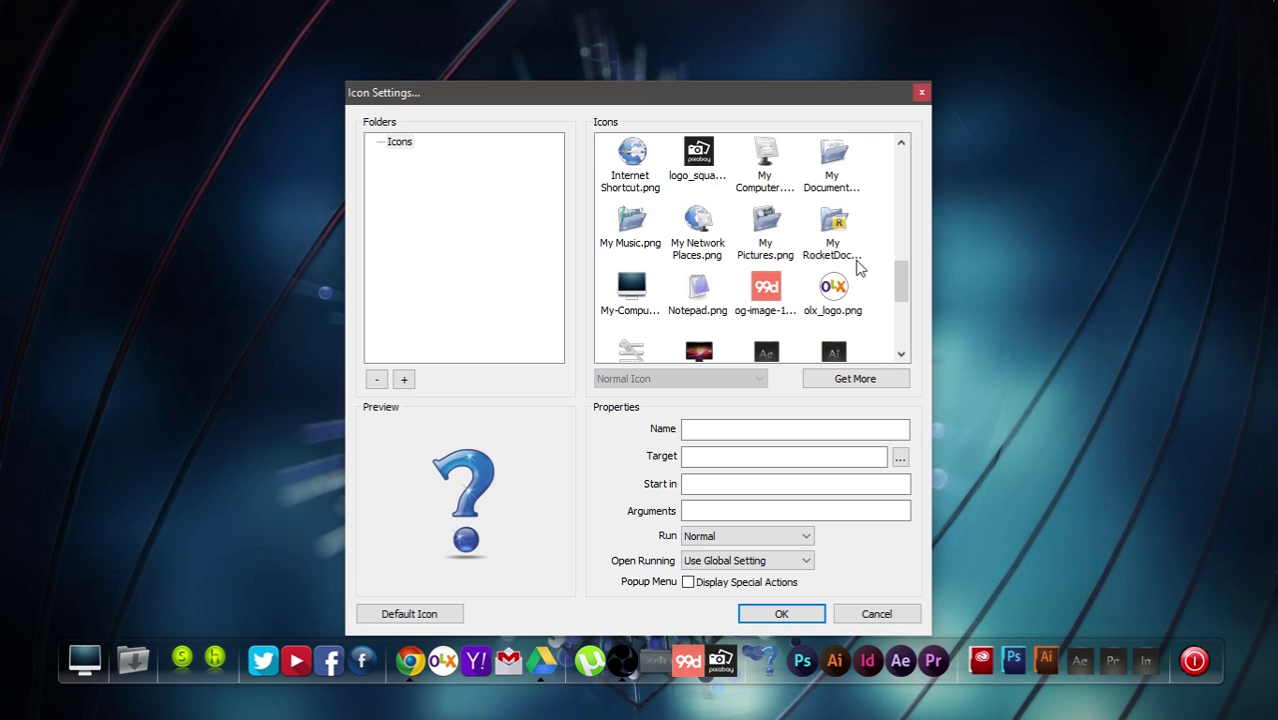
{"action": "scroll", "coordinate": [852, 275], "scroll_direction": "down", "scroll_amount": 2}
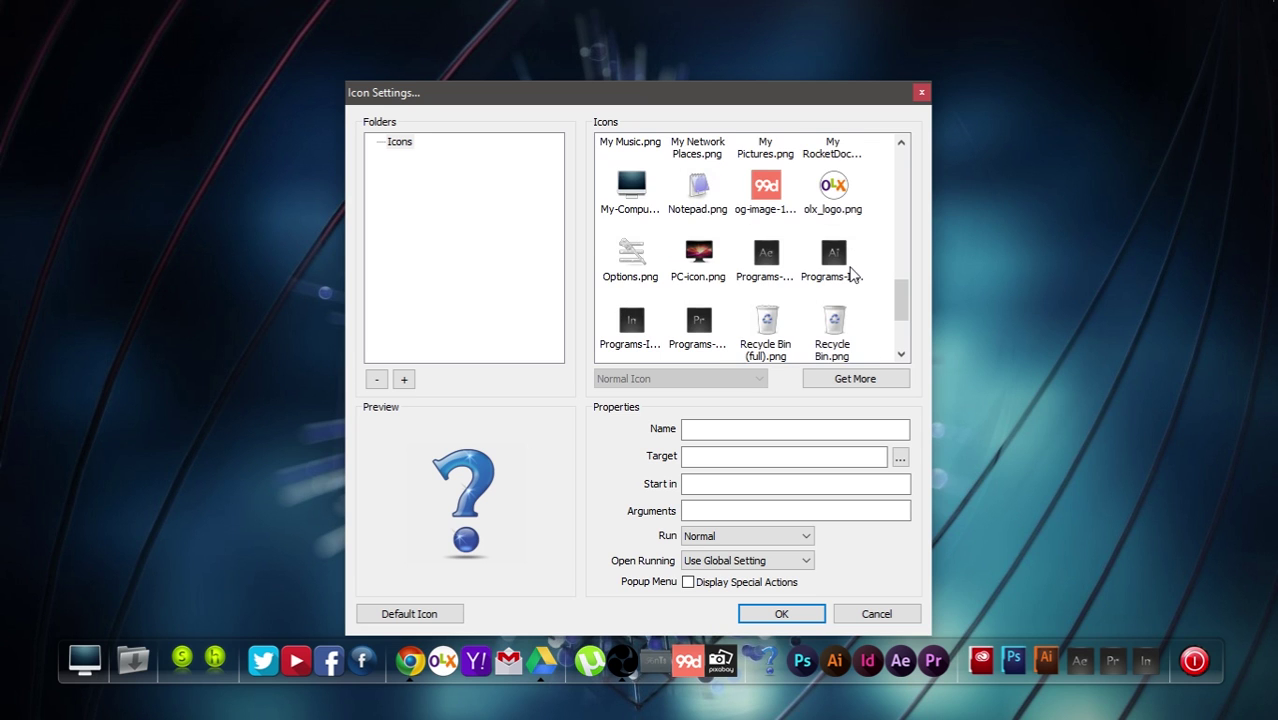
{"action": "scroll", "coordinate": [846, 277], "scroll_direction": "down", "scroll_amount": 2}
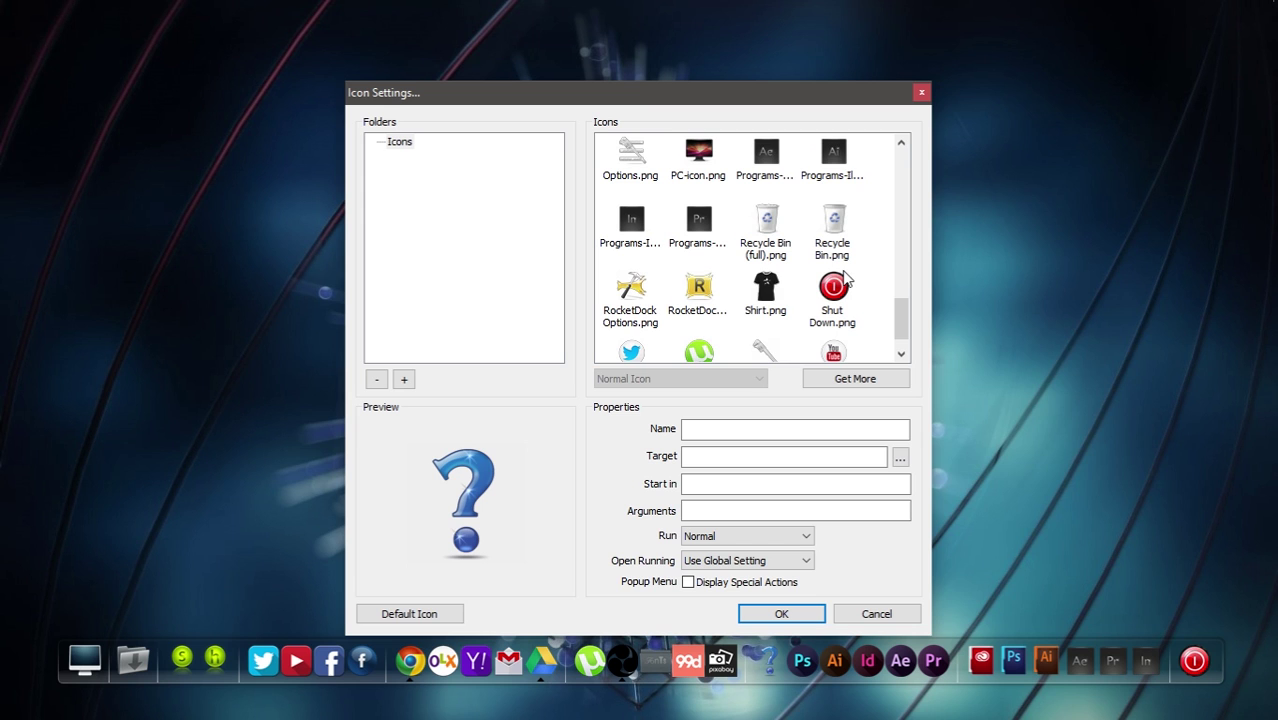
{"action": "scroll", "coordinate": [857, 258], "scroll_direction": "down", "scroll_amount": 1}
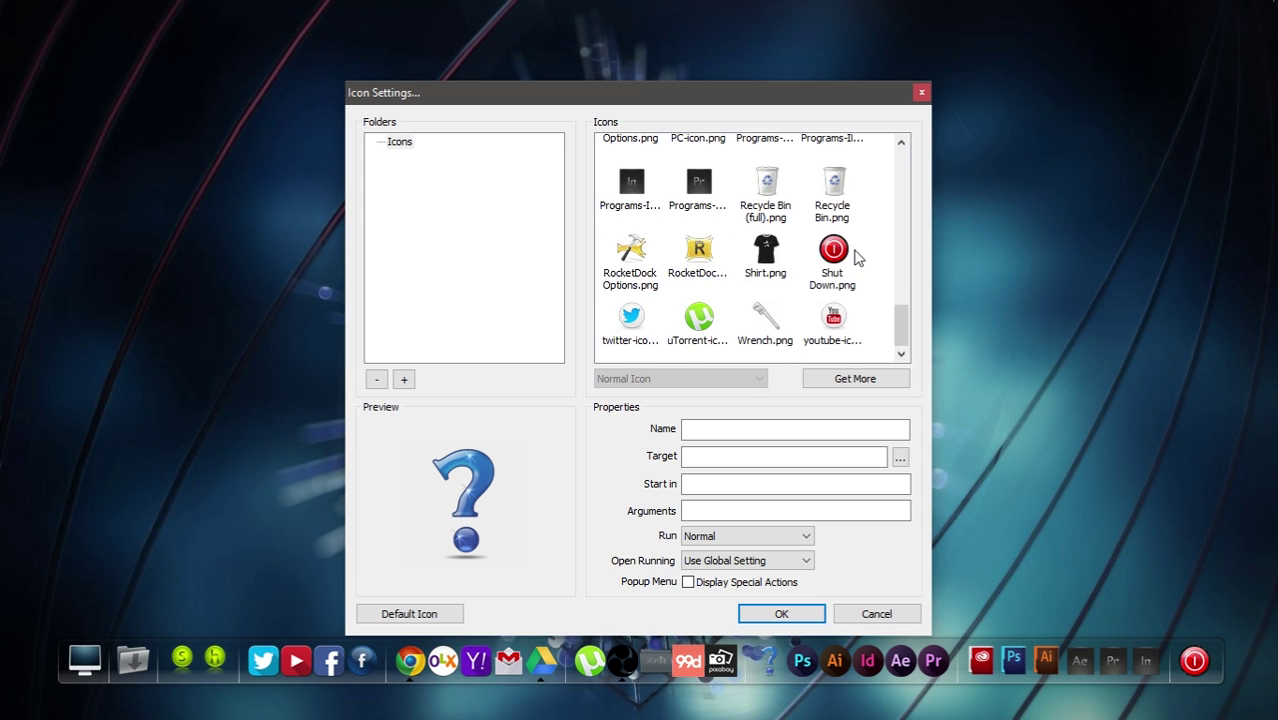
{"action": "scroll", "coordinate": [857, 258], "scroll_direction": "up", "scroll_amount": 2}
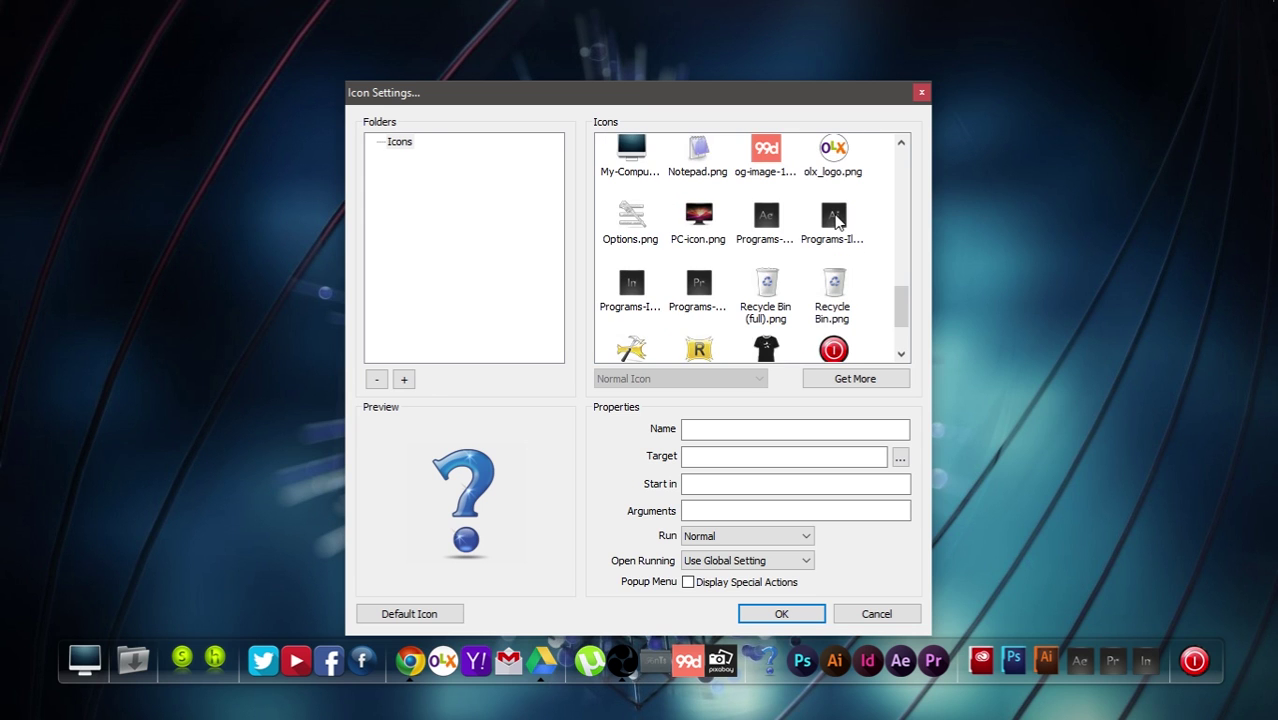
{"action": "left_click", "coordinate": [835, 218]}
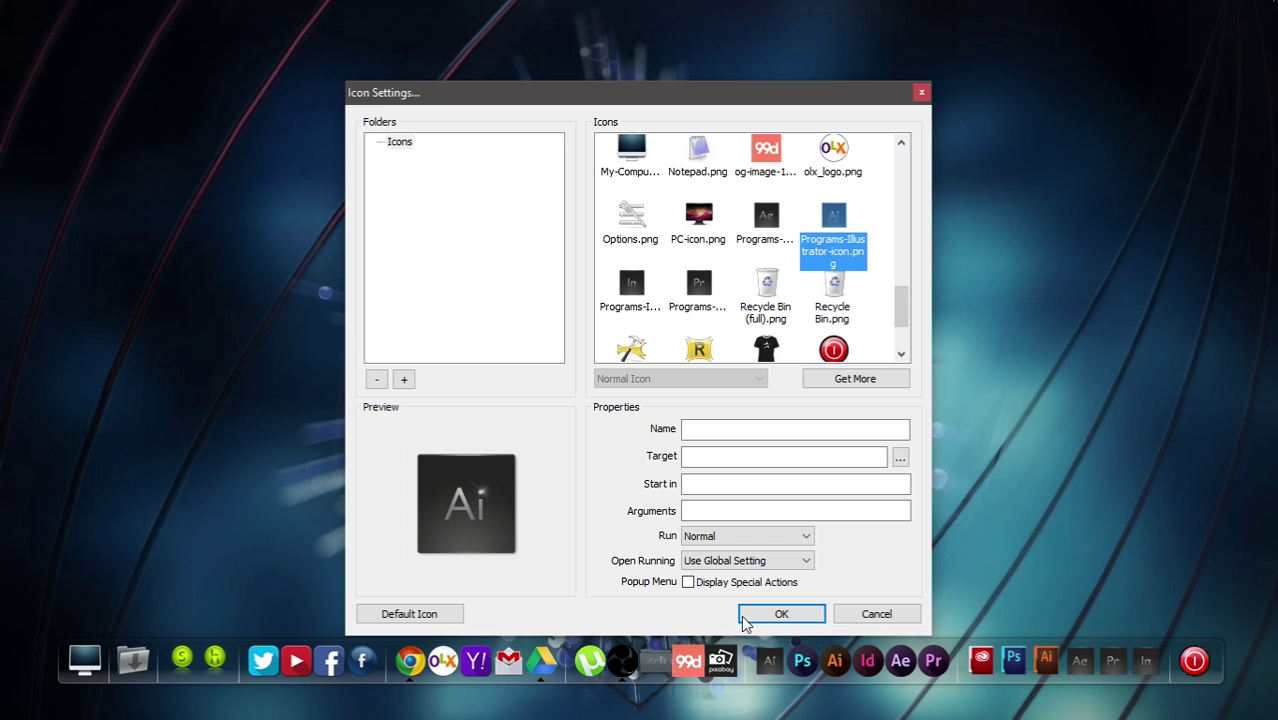
Name the dock item Adobe Illustrator App and browse for its target in C:\Program Files (x86)\Adobe.
{"action": "left_click", "coordinate": [719, 429]}
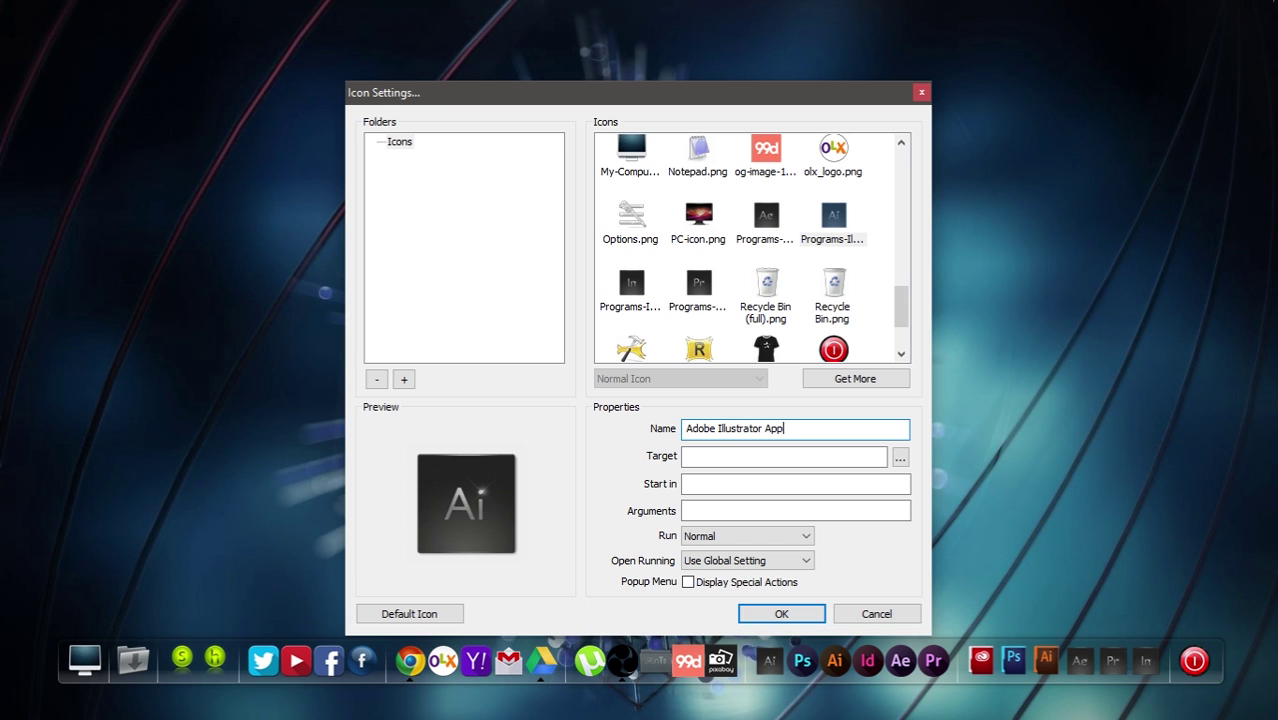
{"action": "left_click", "coordinate": [719, 451]}
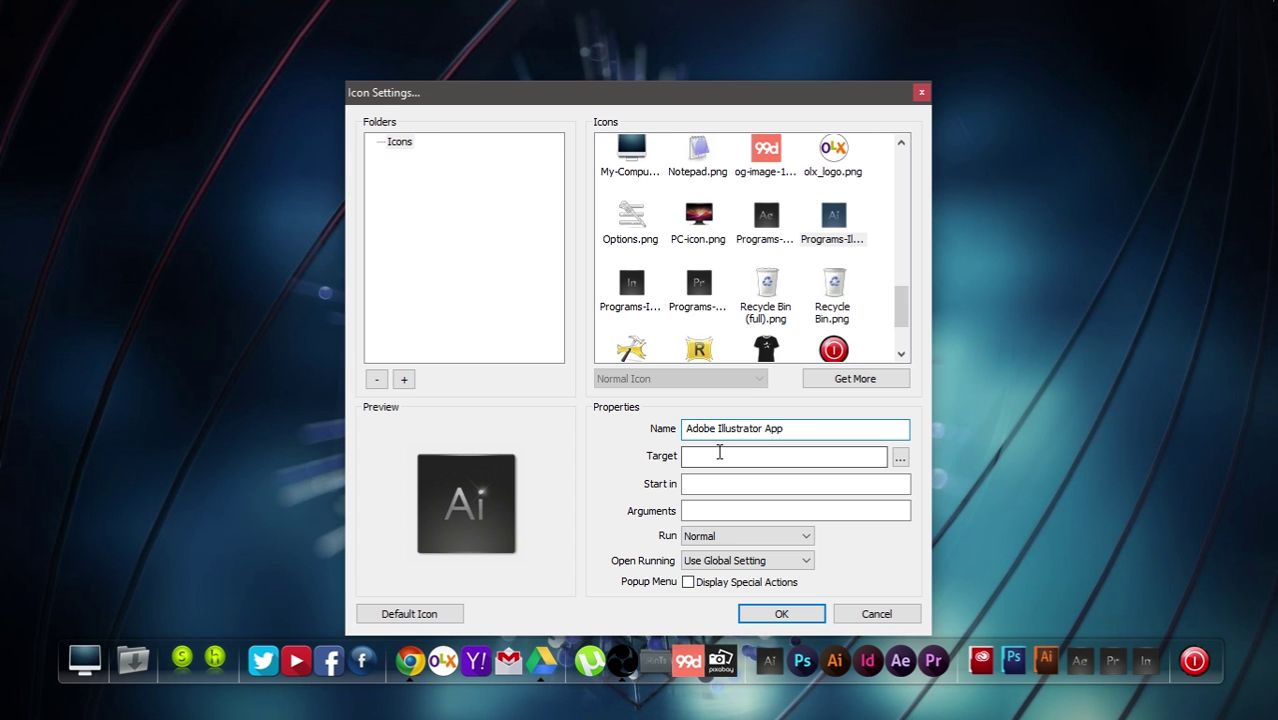
{"action": "left_click", "coordinate": [901, 457]}
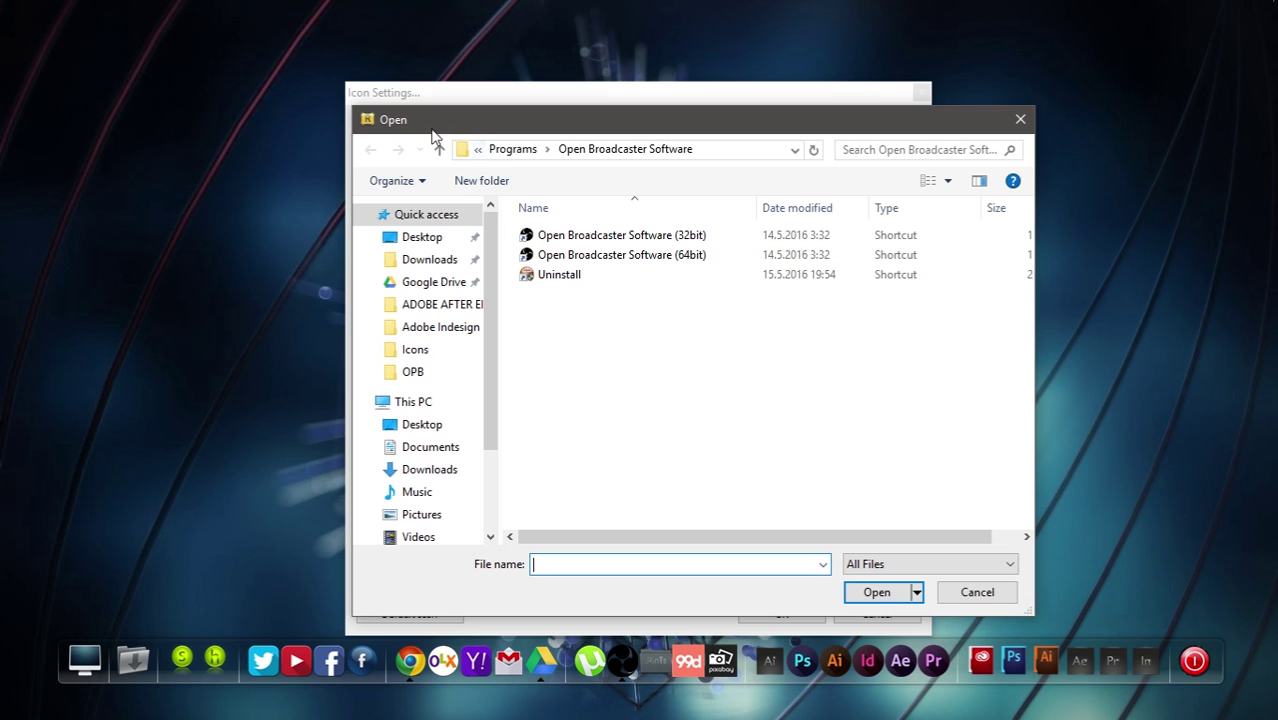
{"action": "left_click", "coordinate": [420, 238]}
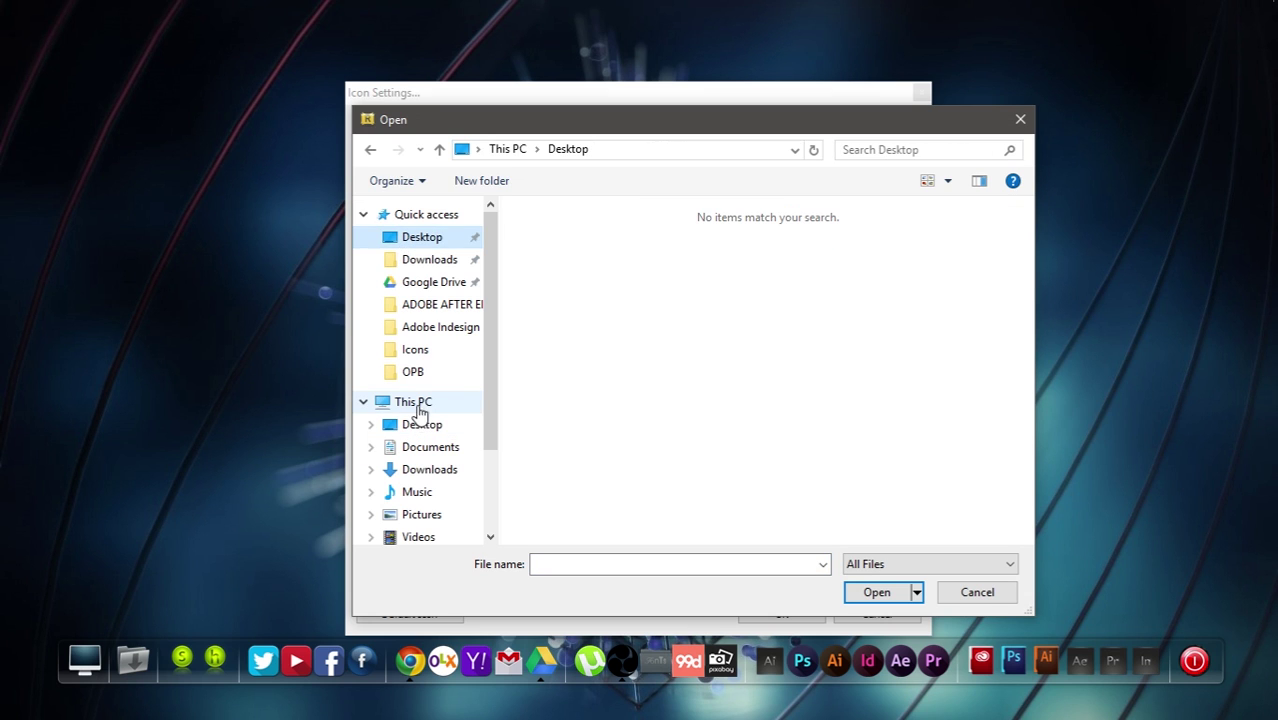
{"action": "left_click", "coordinate": [418, 402]}
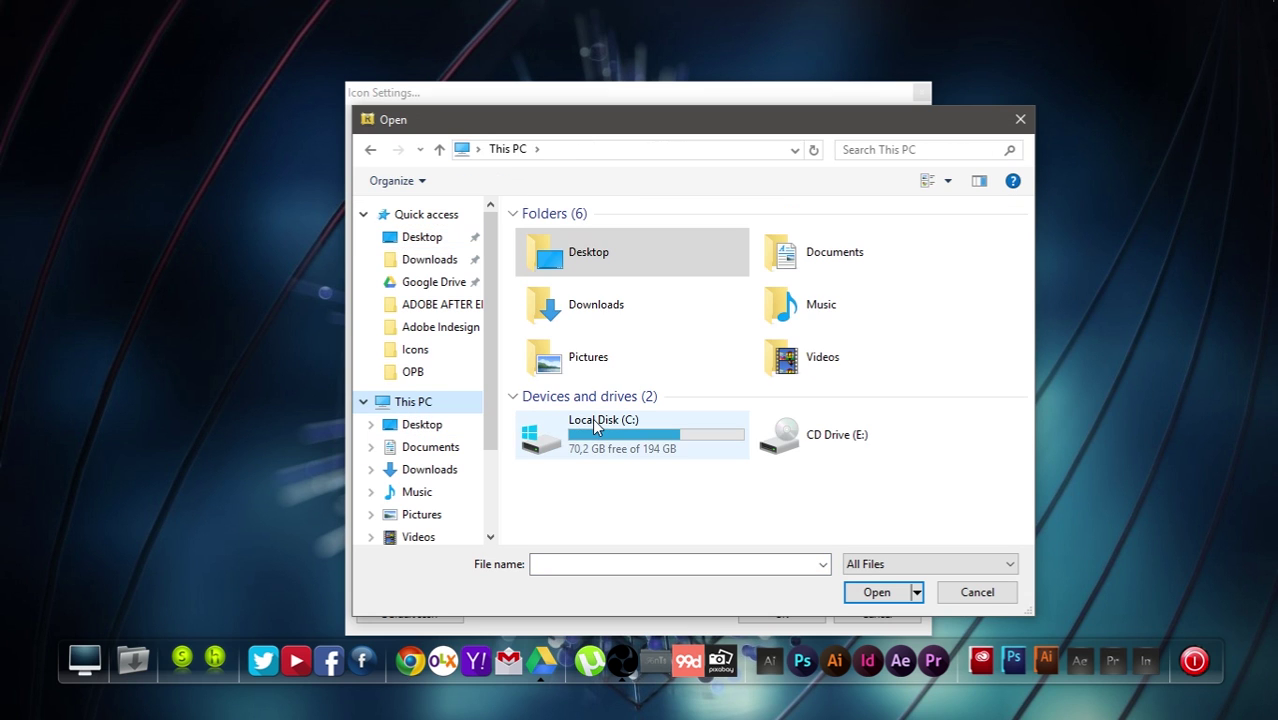
{"action": "left_click", "coordinate": [562, 447]}
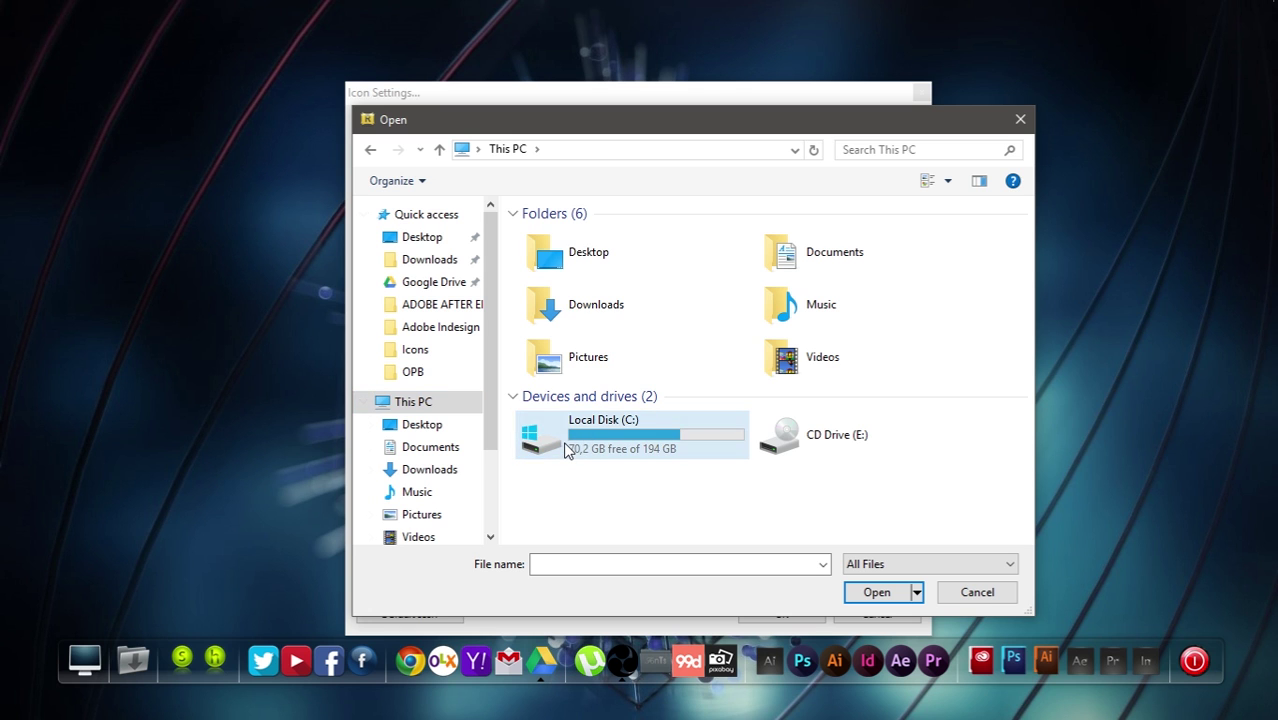
{"action": "double_click", "coordinate": [567, 450]}
{"action": "double_click", "coordinate": [567, 356]}
{"action": "double_click", "coordinate": [570, 240]}
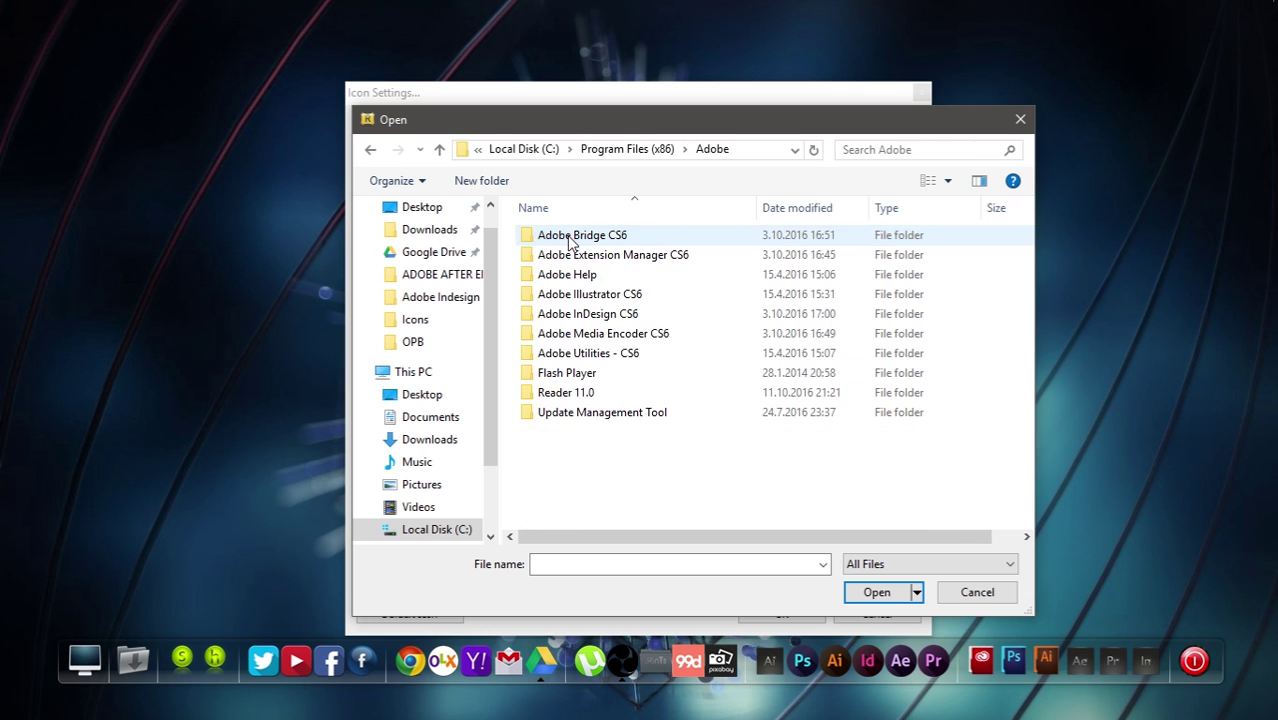
Set the Adobe Illustrator CS6 shortcut from its program folder as the item's target and save the icon settings.
{"action": "double_click", "coordinate": [565, 297]}
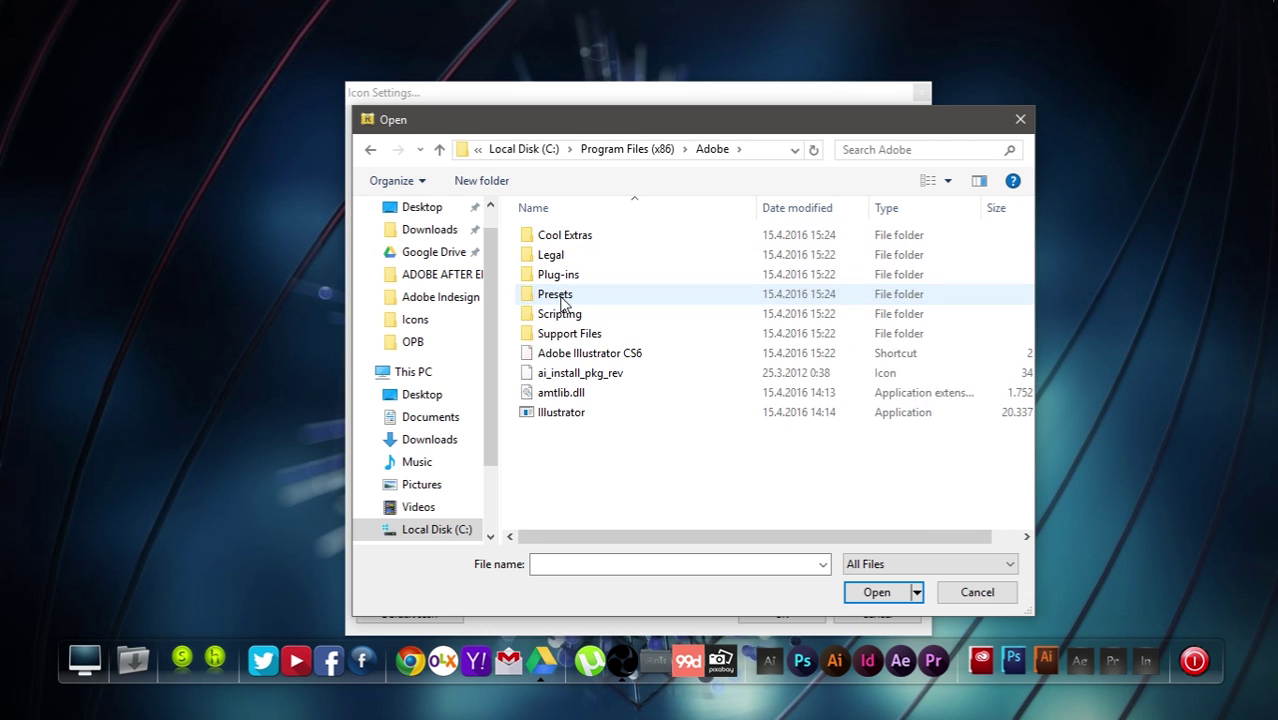
{"action": "left_click", "coordinate": [547, 358]}
{"action": "left_click", "coordinate": [883, 593]}
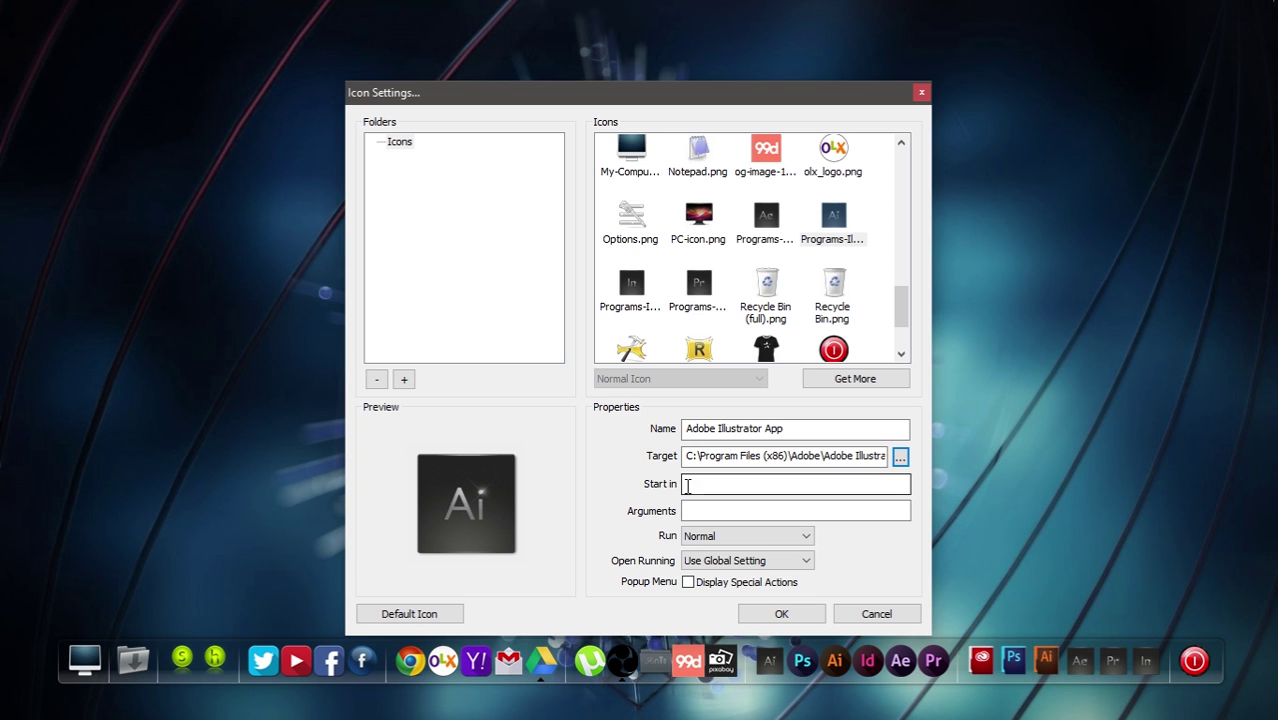
{"action": "left_click", "coordinate": [780, 613]}
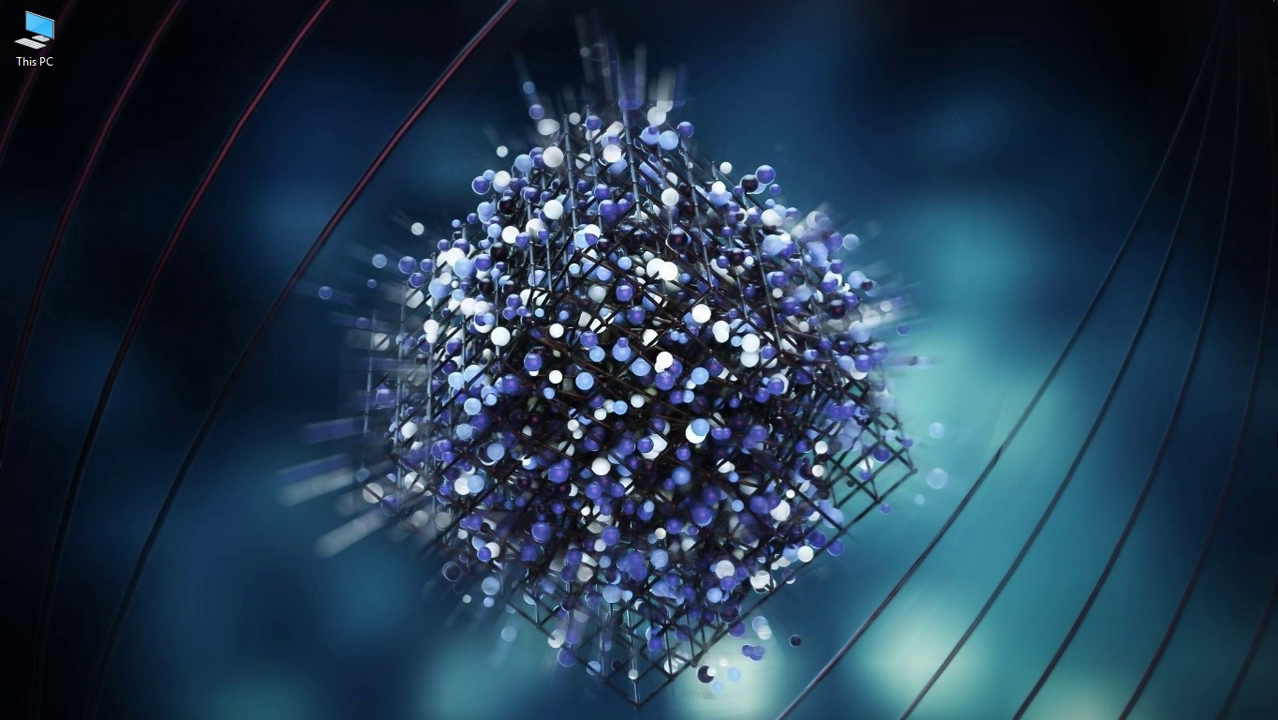
Add the This PC desktop icon to the dock between the existing computer item and the downloads folder, and test that it opens.
{"action": "left_click_drag", "start_coordinate": [54, 64], "coordinate": [190, 168]}
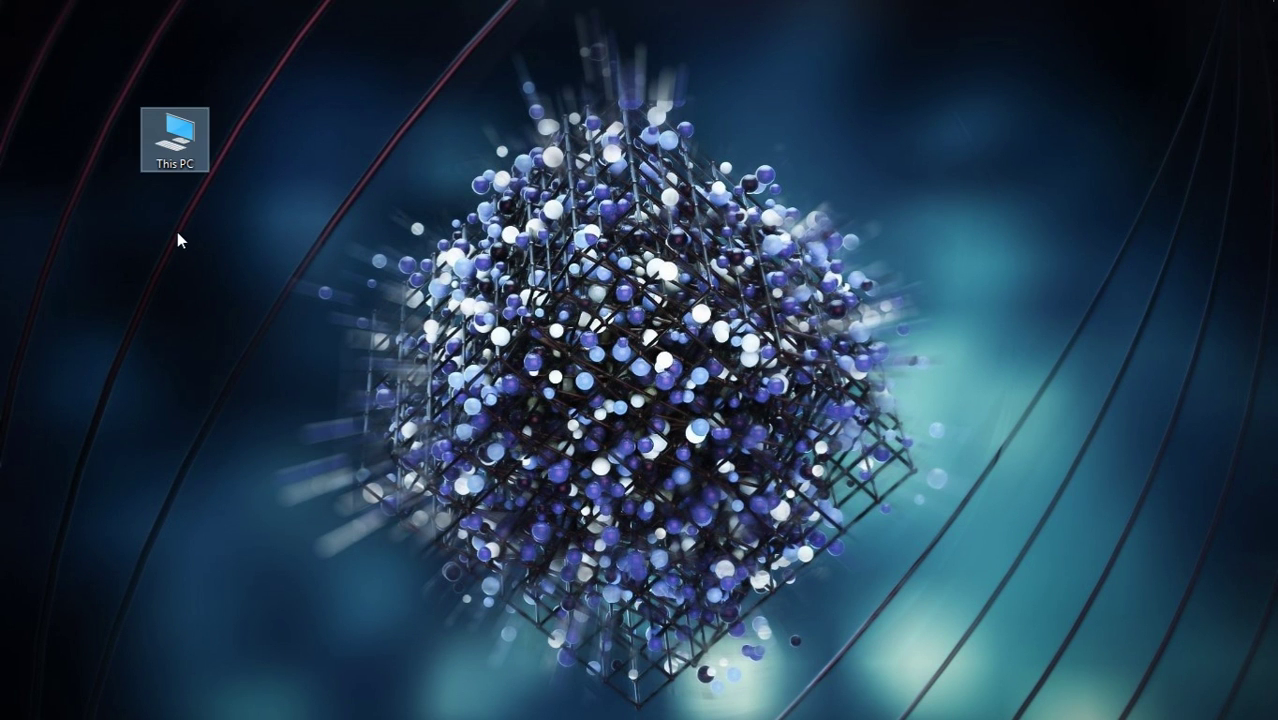
{"action": "right_click", "coordinate": [171, 131]}
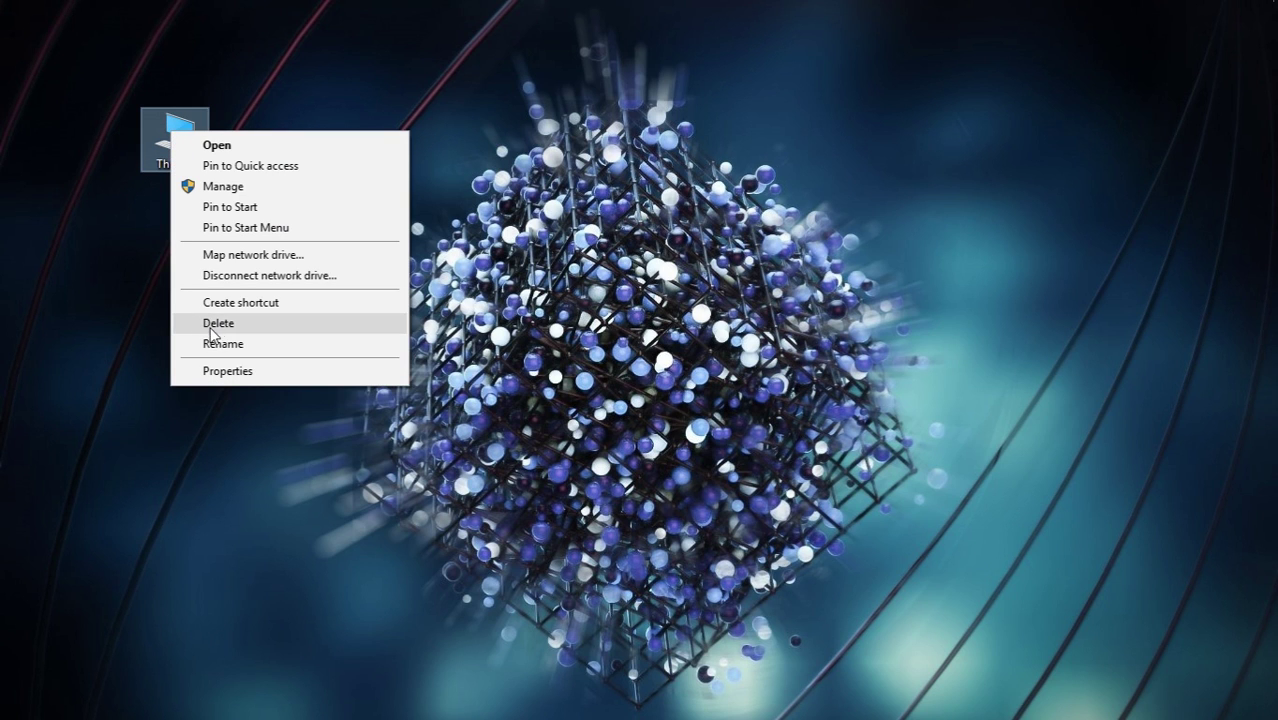
{"action": "left_click", "coordinate": [108, 197]}
{"action": "left_click", "coordinate": [181, 131]}
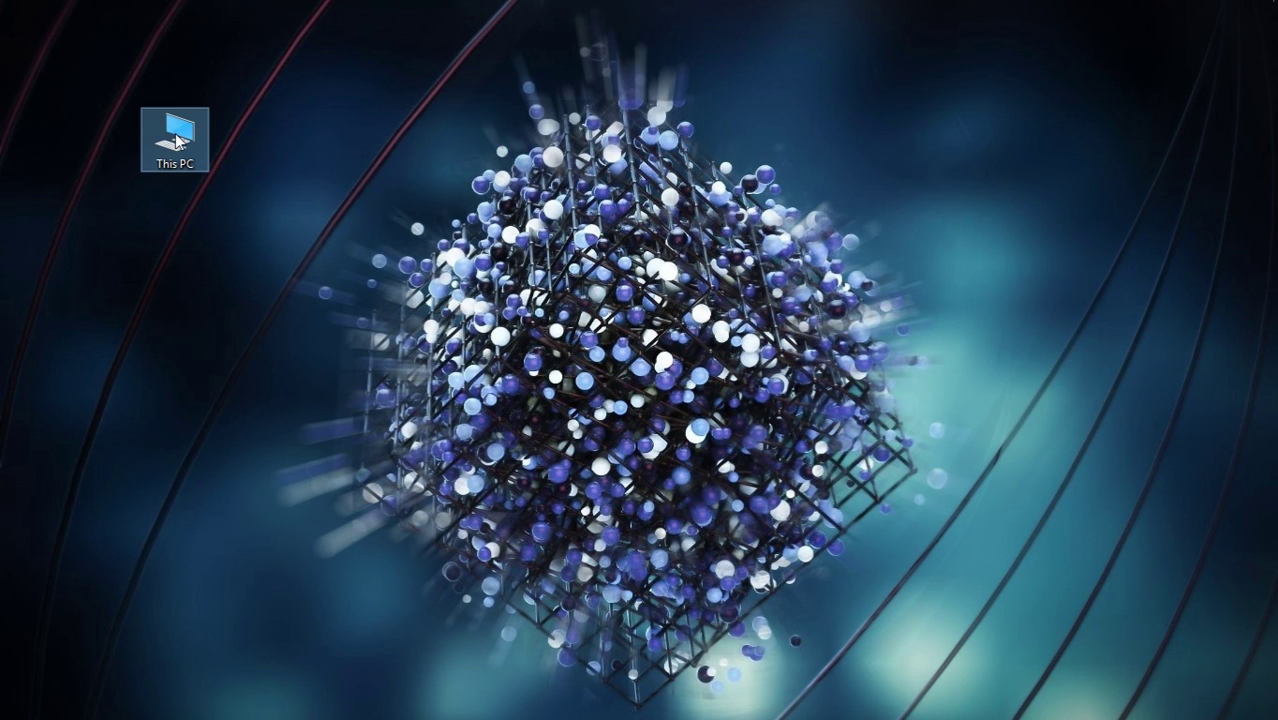
{"action": "left_click_drag", "start_coordinate": [176, 136], "coordinate": [116, 656]}
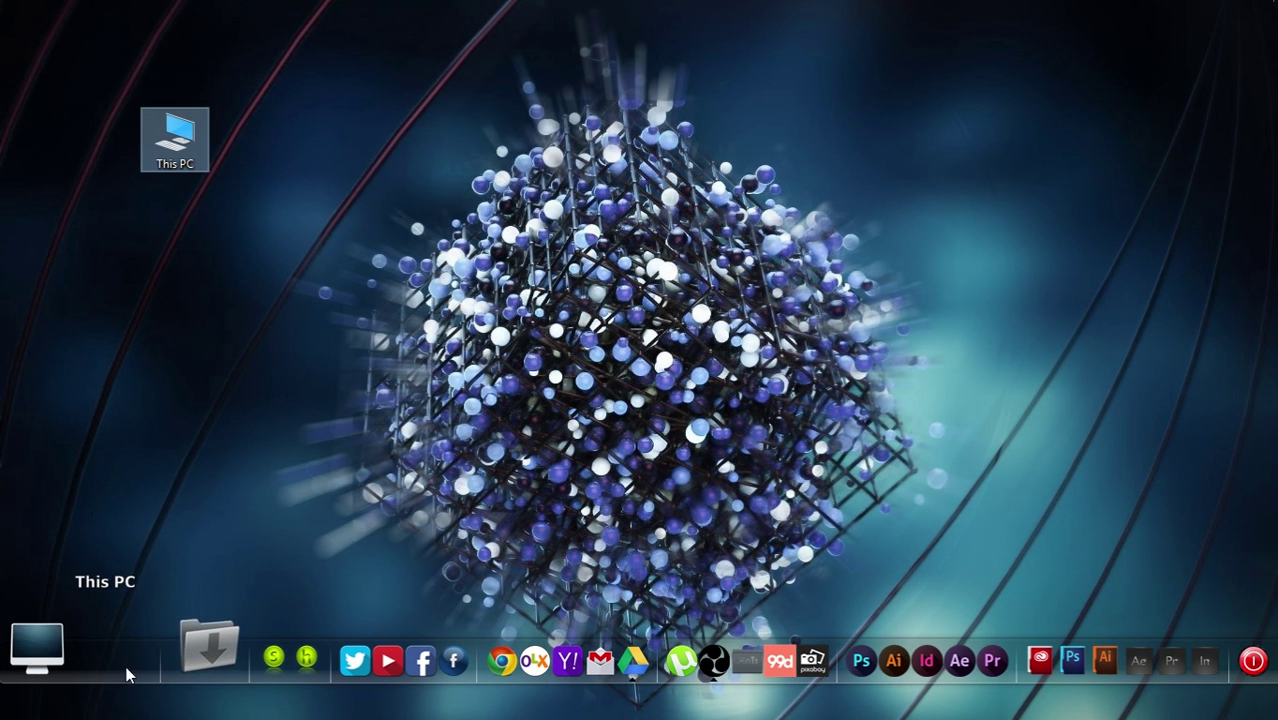
{"action": "mouse_move", "coordinate": [146, 700]}
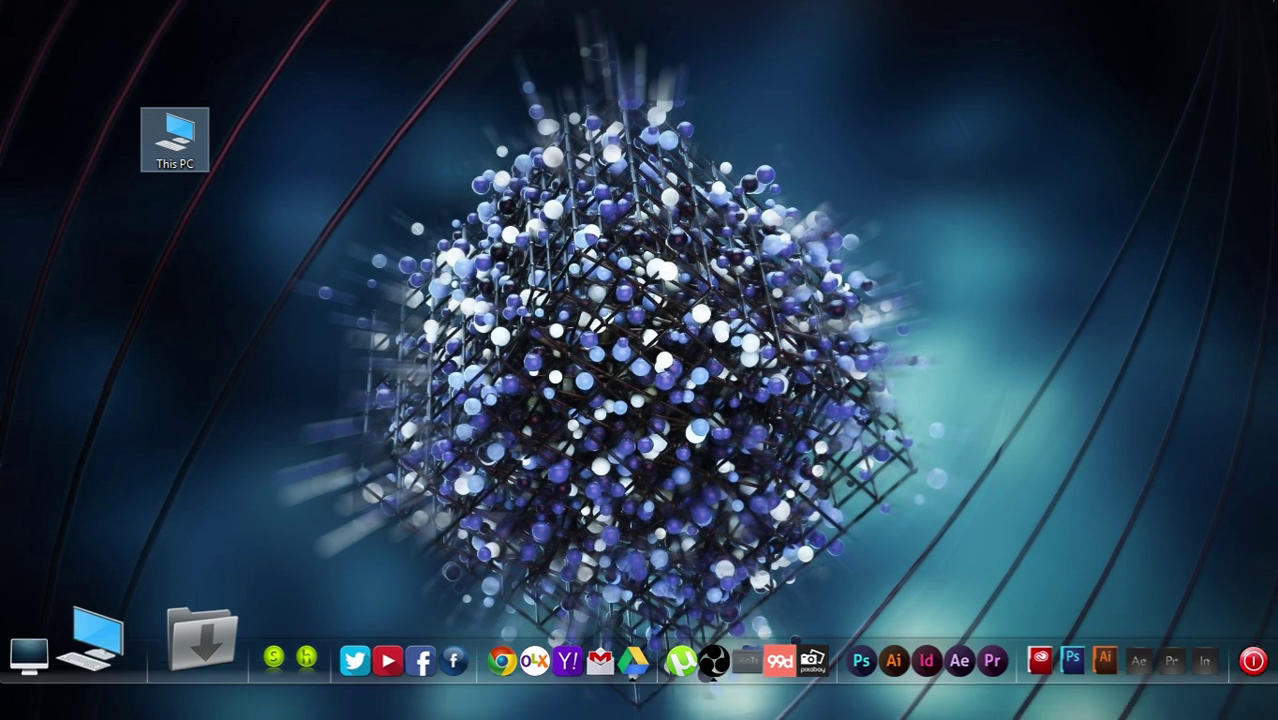
{"action": "left_click", "coordinate": [126, 655]}
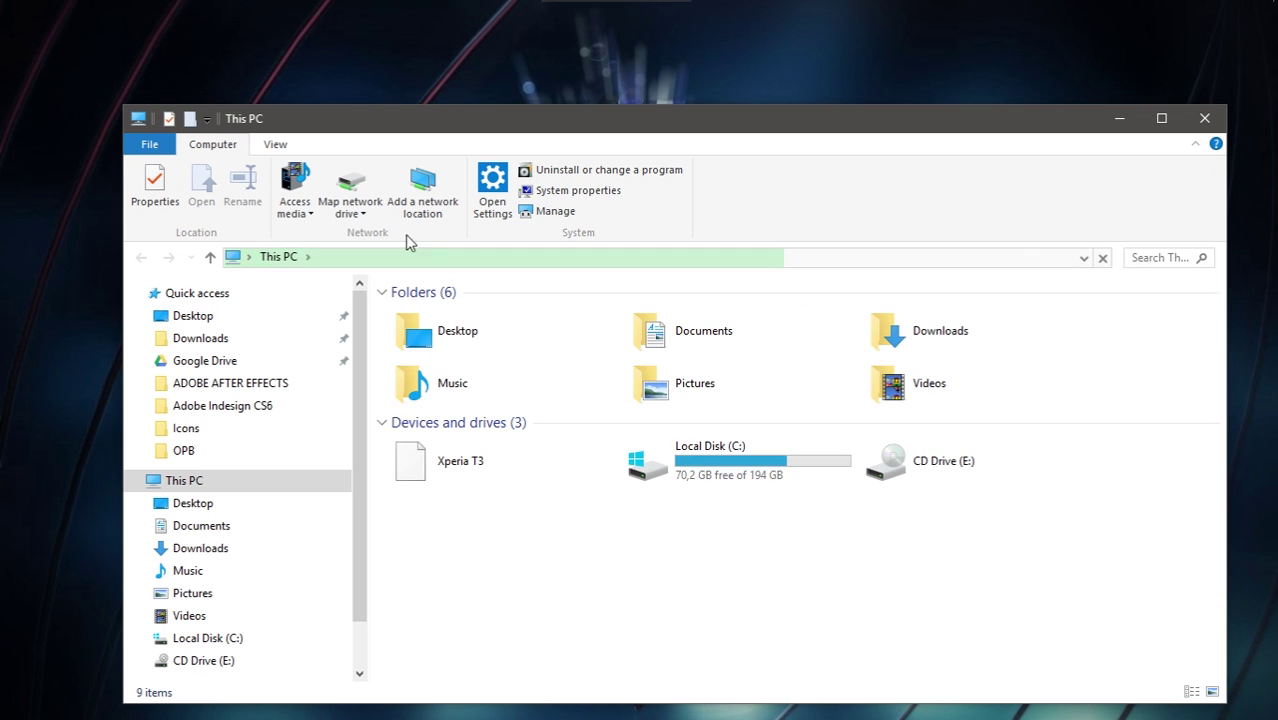
{"action": "left_click", "coordinate": [1204, 118]}
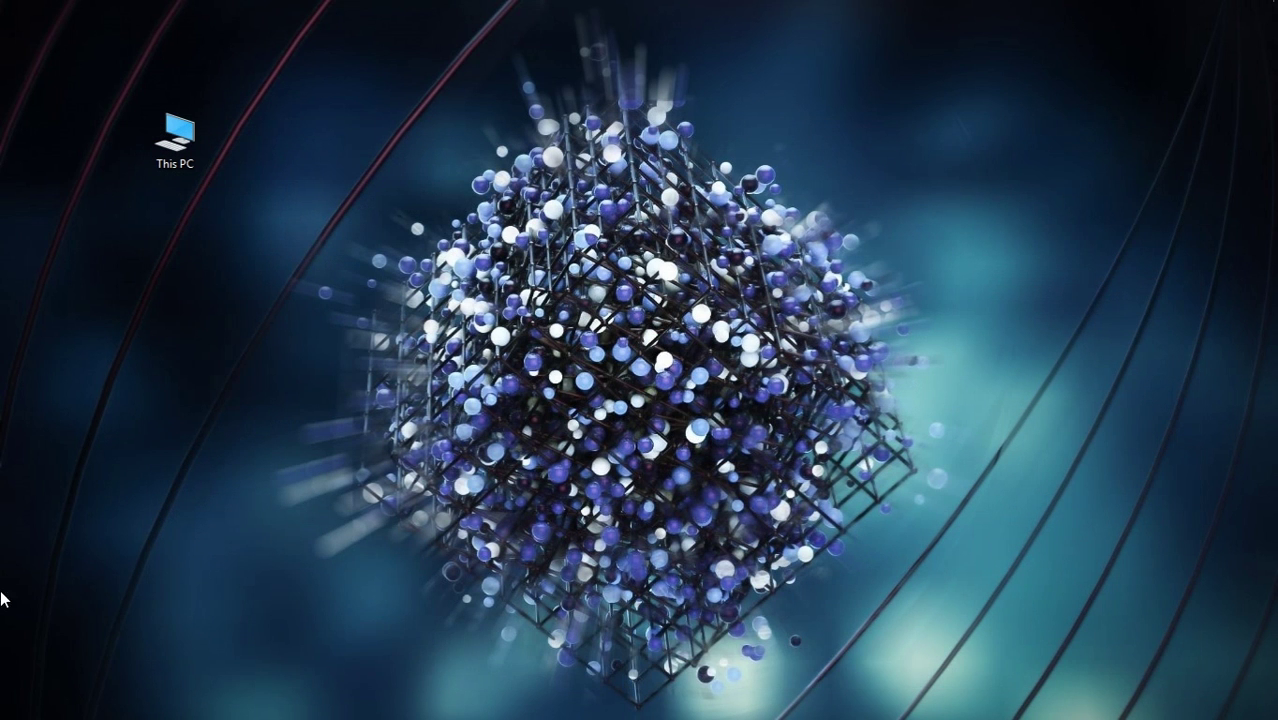
Assign PC-icon.png from the icon collection to the new This PC dock item and save its icon settings.
{"action": "mouse_move", "coordinate": [104, 716]}
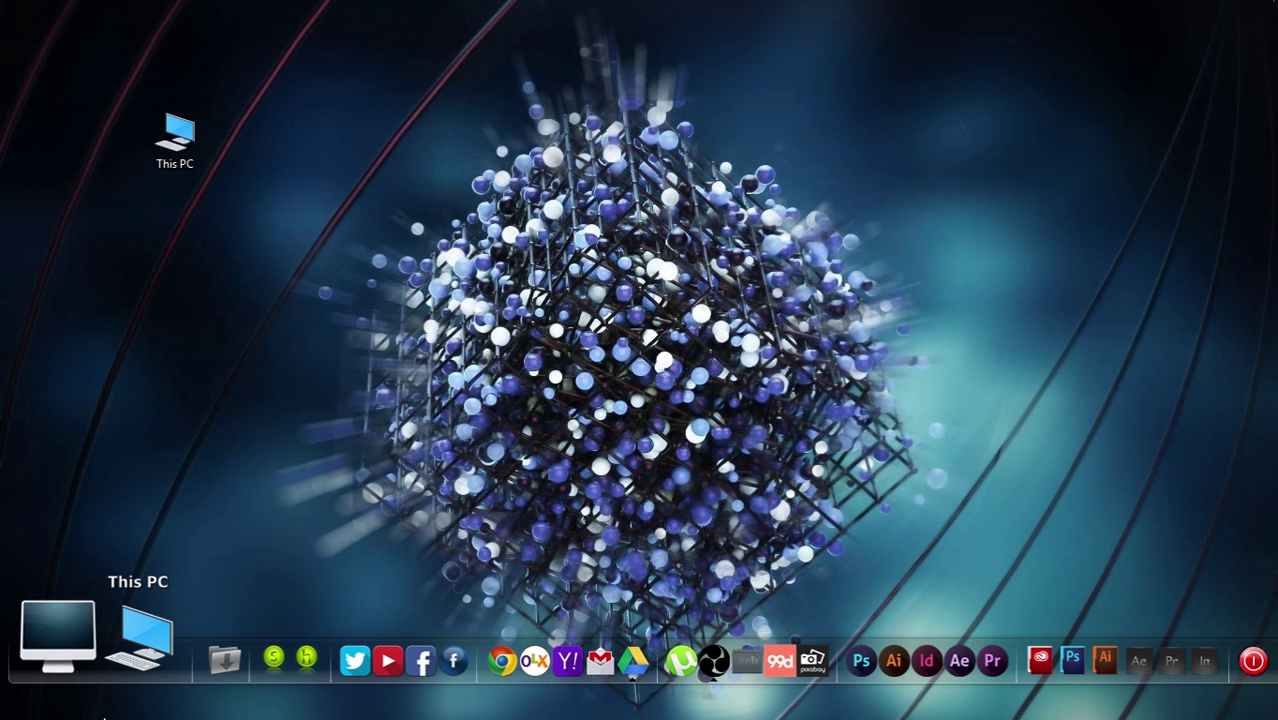
{"action": "left_click", "coordinate": [120, 660]}
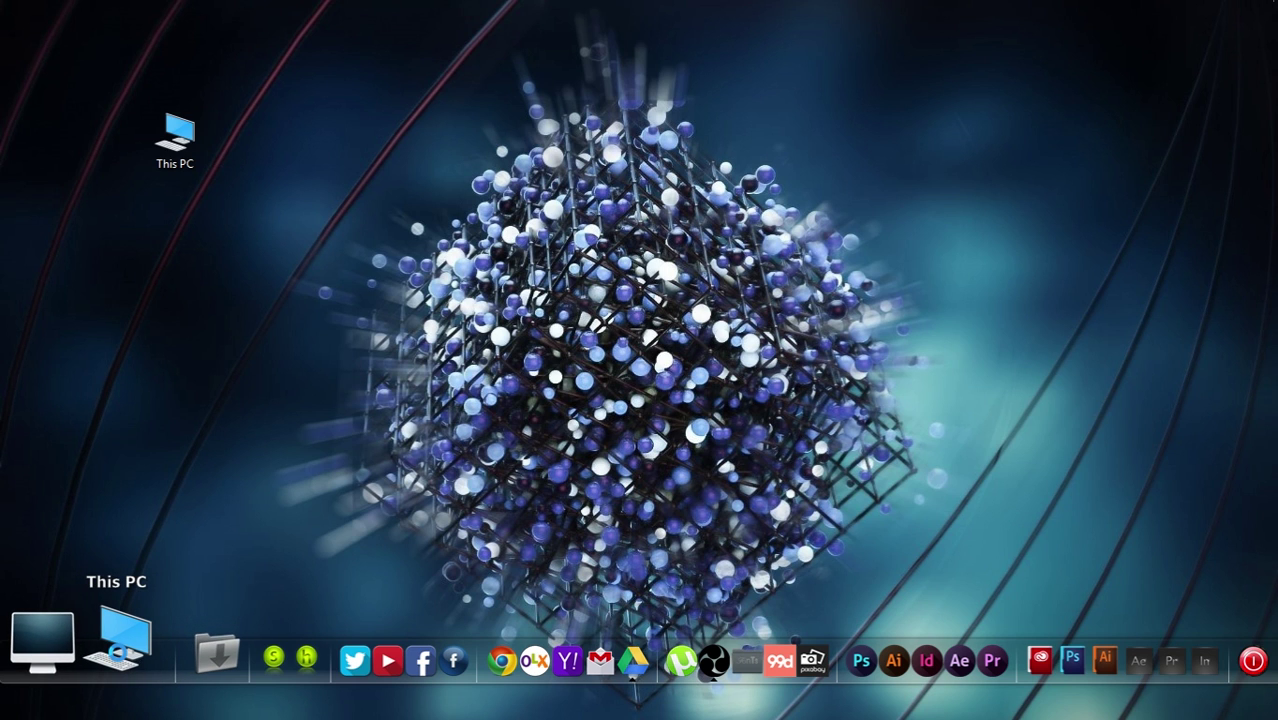
{"action": "right_click", "coordinate": [118, 655]}
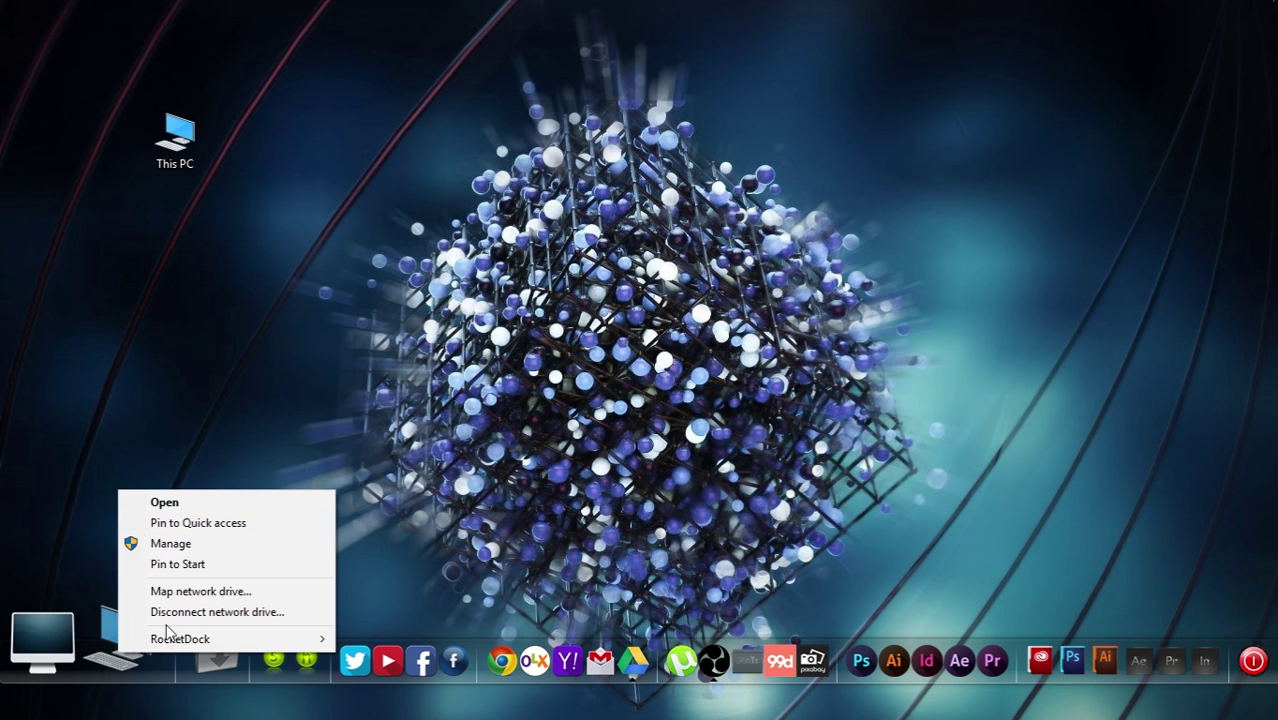
{"action": "mouse_move", "coordinate": [225, 643]}
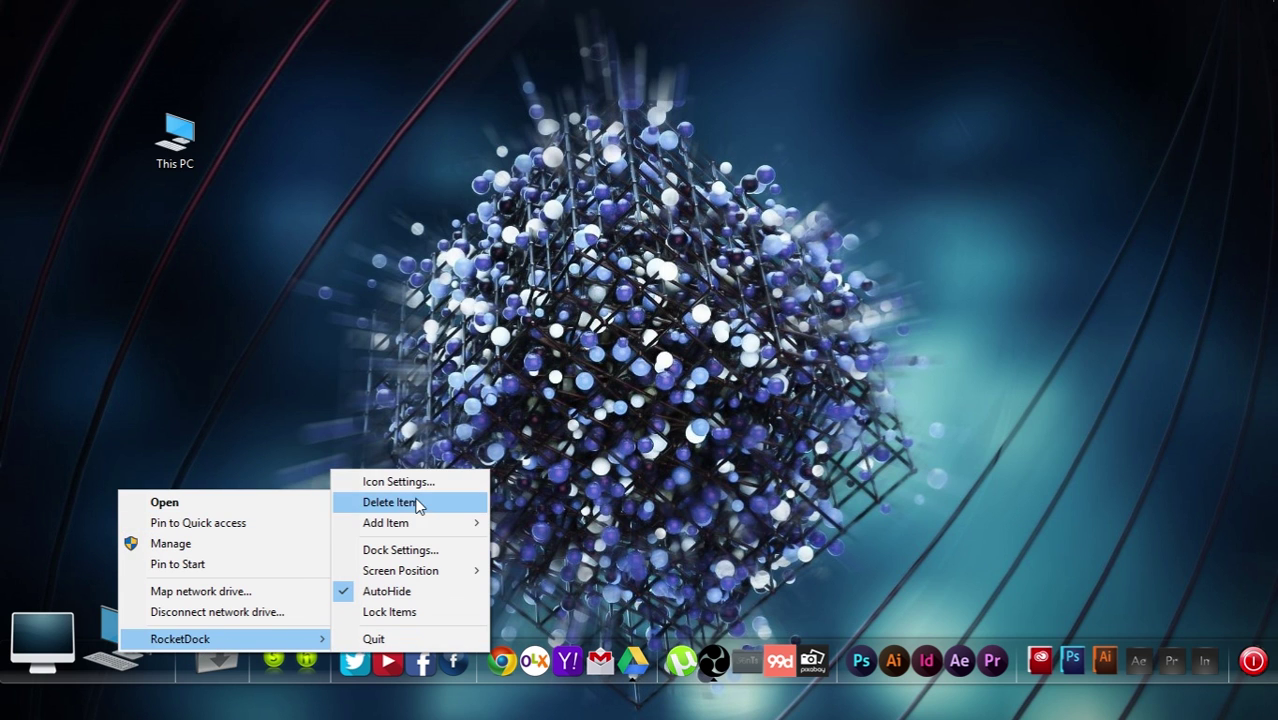
{"action": "mouse_move", "coordinate": [416, 530]}
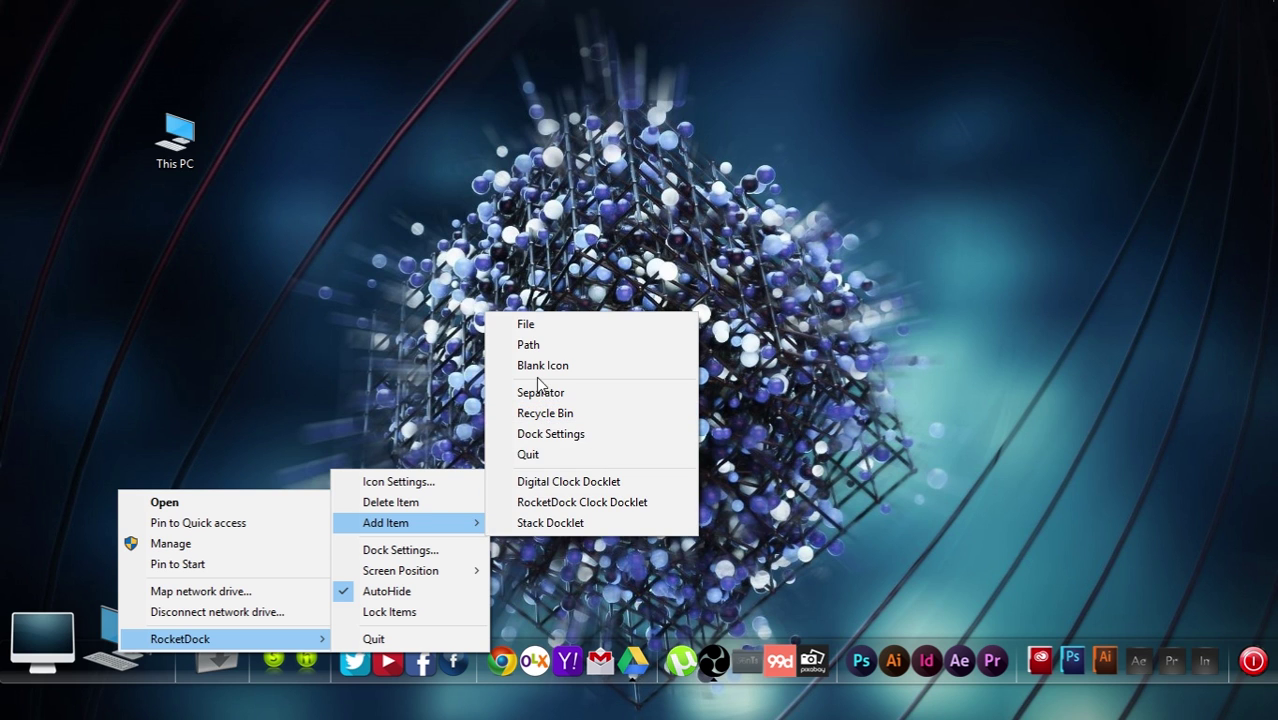
{"action": "left_click", "coordinate": [361, 484]}
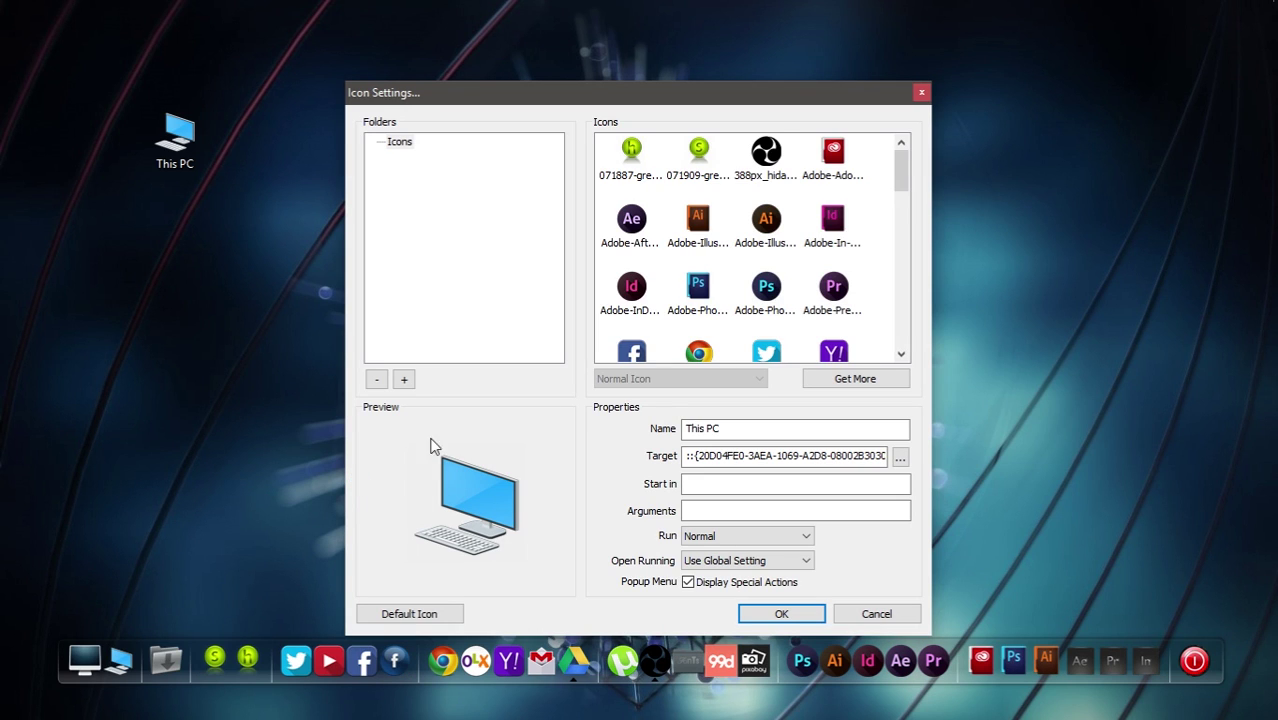
{"action": "scroll", "coordinate": [745, 258], "scroll_direction": "down", "scroll_amount": 3}
{"action": "scroll", "coordinate": [742, 258], "scroll_direction": "down", "scroll_amount": 3}
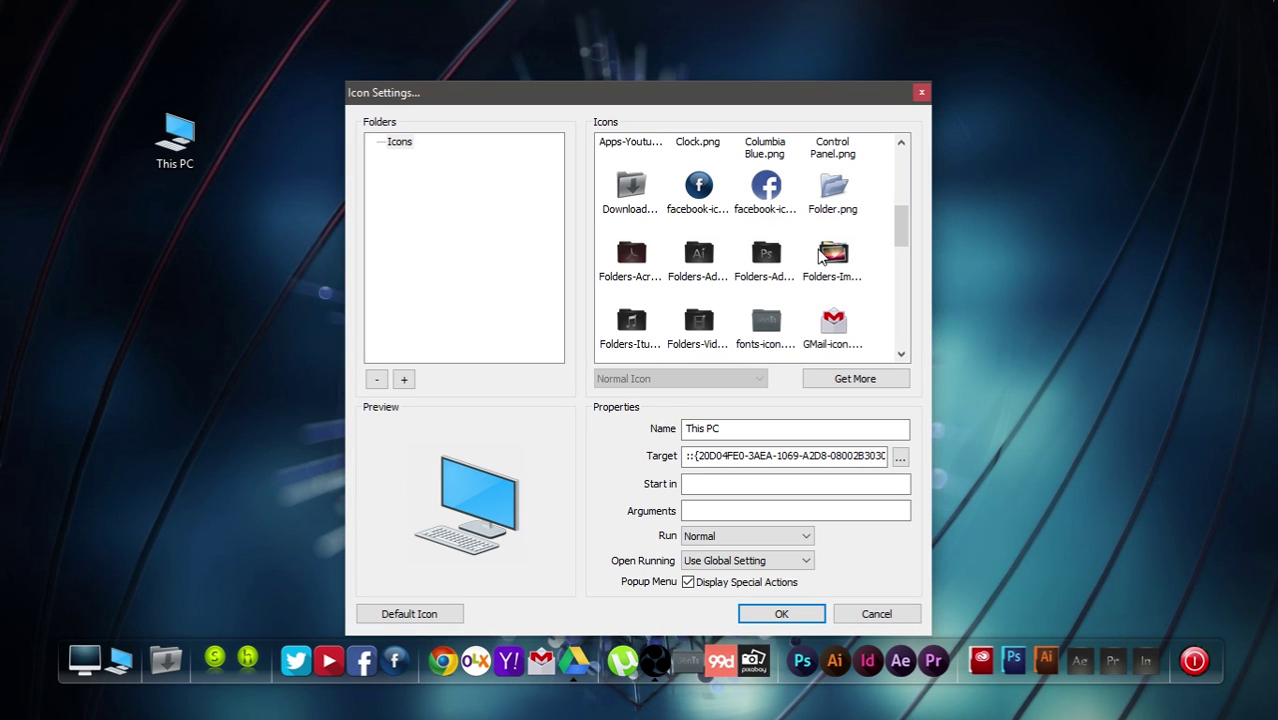
{"action": "scroll", "coordinate": [789, 271], "scroll_direction": "down", "scroll_amount": 3}
{"action": "scroll", "coordinate": [789, 271], "scroll_direction": "down", "scroll_amount": 5}
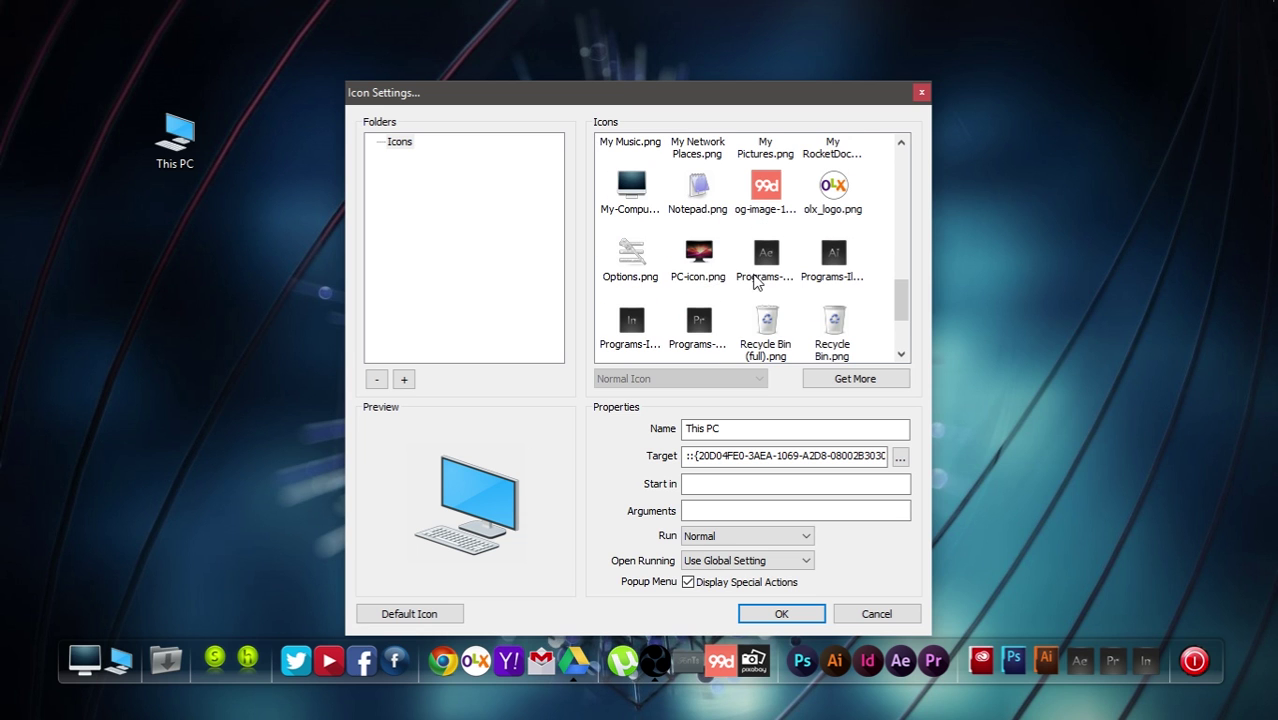
{"action": "left_click", "coordinate": [697, 255]}
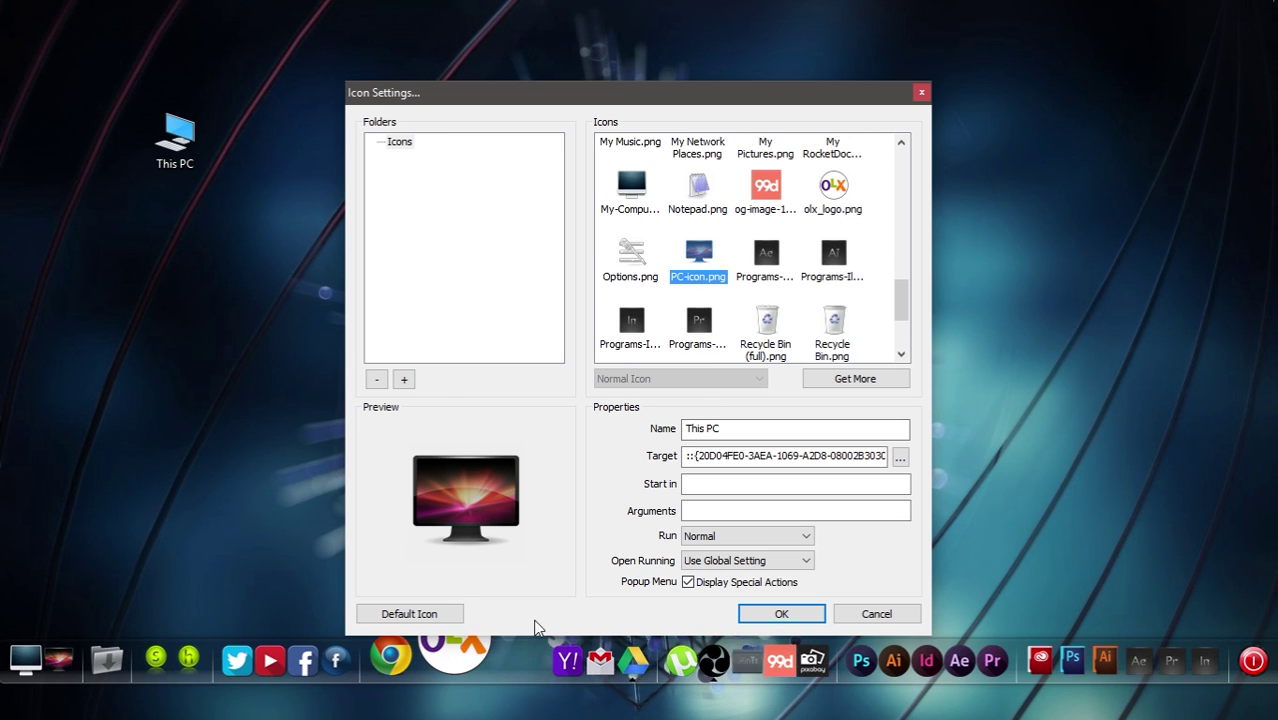
{"action": "left_click", "coordinate": [799, 616]}
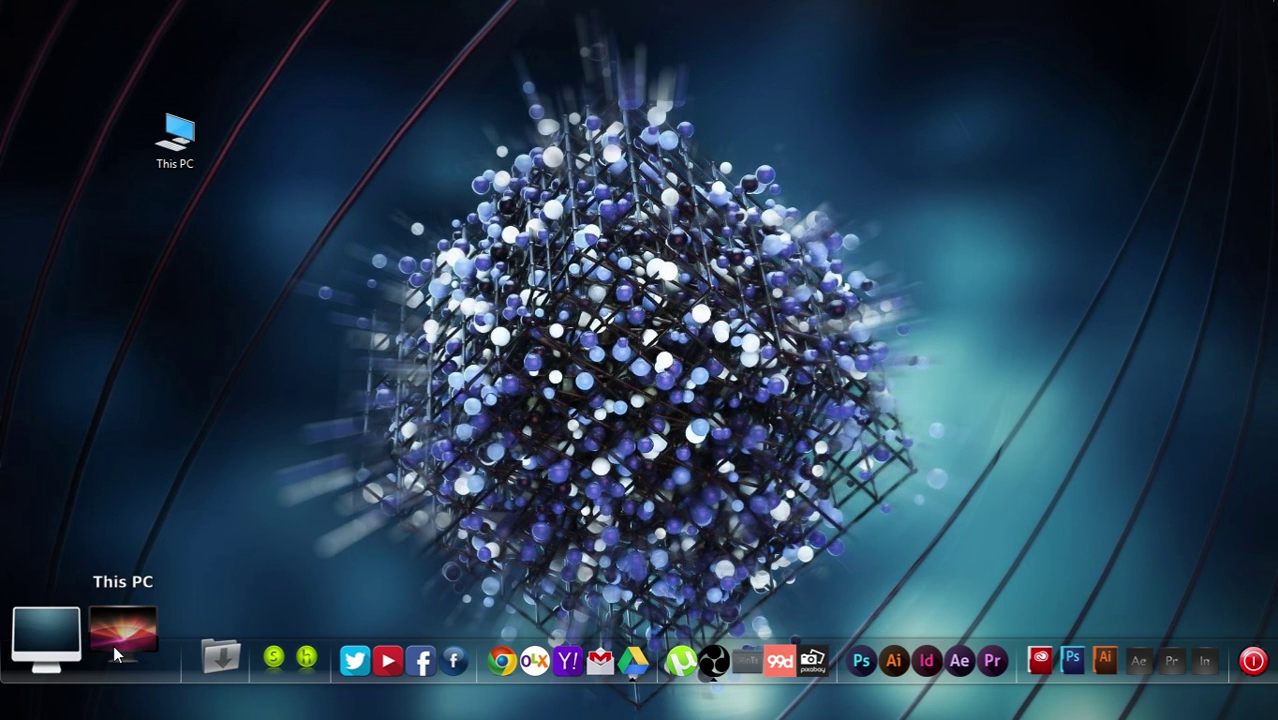
Move the This PC desktop icon back to its original corner of the desktop and deselect it.
{"action": "left_click_drag", "start_coordinate": [172, 135], "coordinate": [67, 41]}
{"action": "left_click", "coordinate": [128, 141]}
{"action": "left_click", "coordinate": [98, 277]}
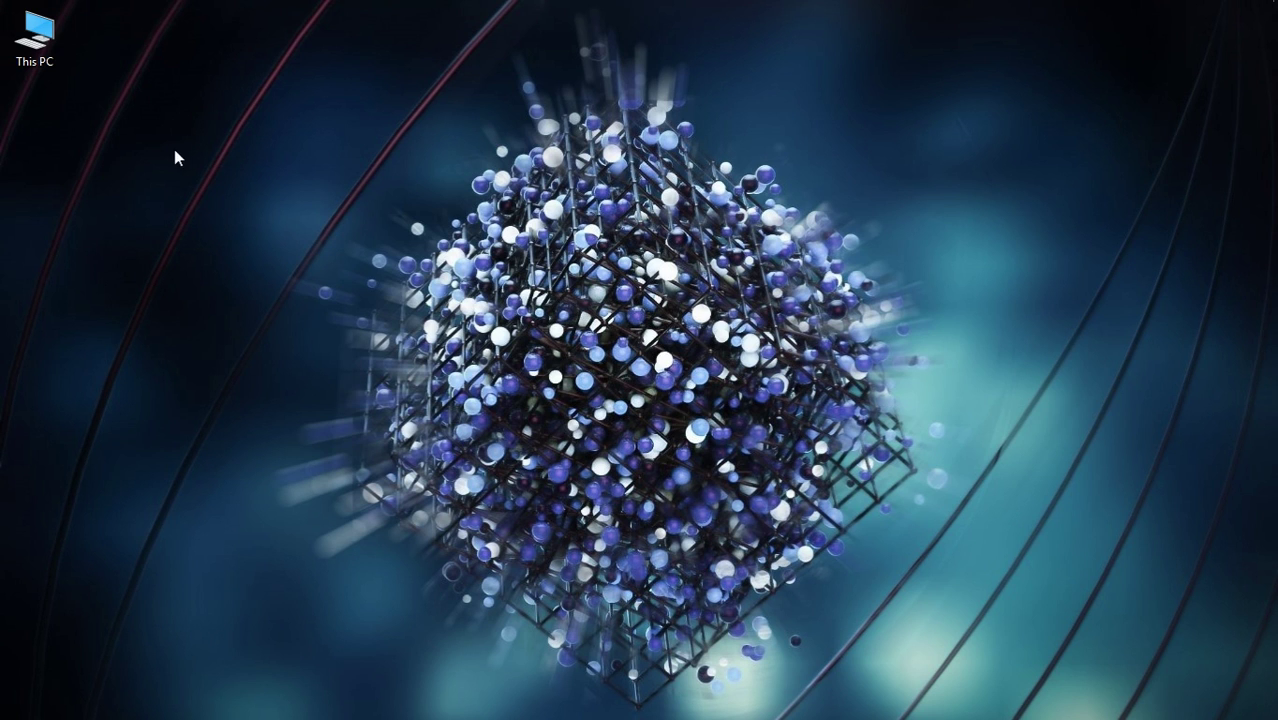
Open the Windows desktop icon settings through the personalization theme settings.
{"action": "right_click", "coordinate": [301, 213]}
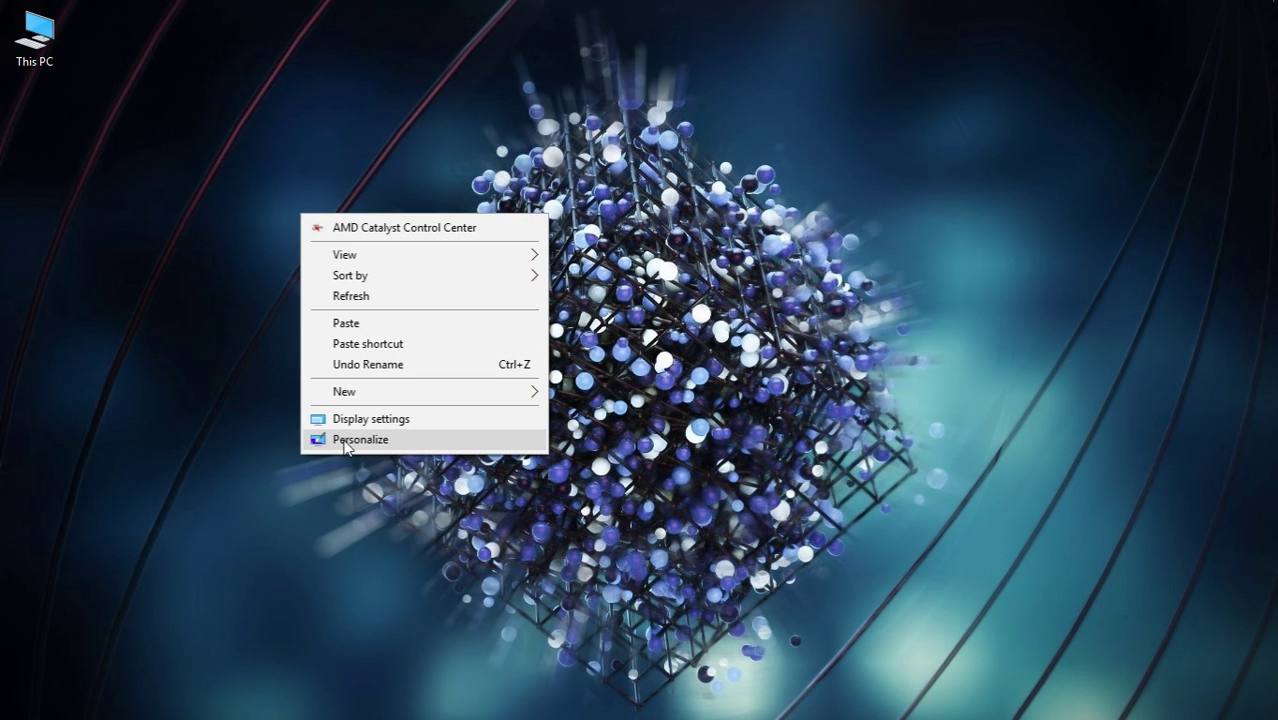
{"action": "left_click", "coordinate": [401, 448]}
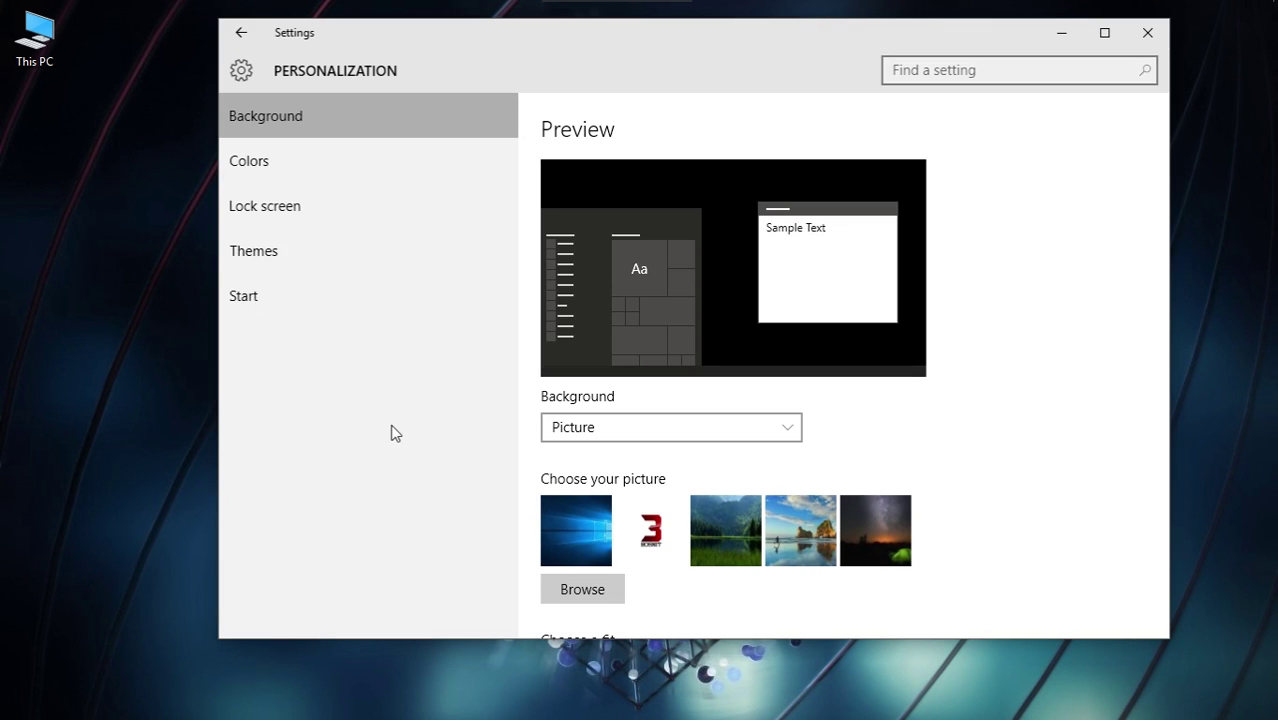
{"action": "left_click", "coordinate": [264, 252]}
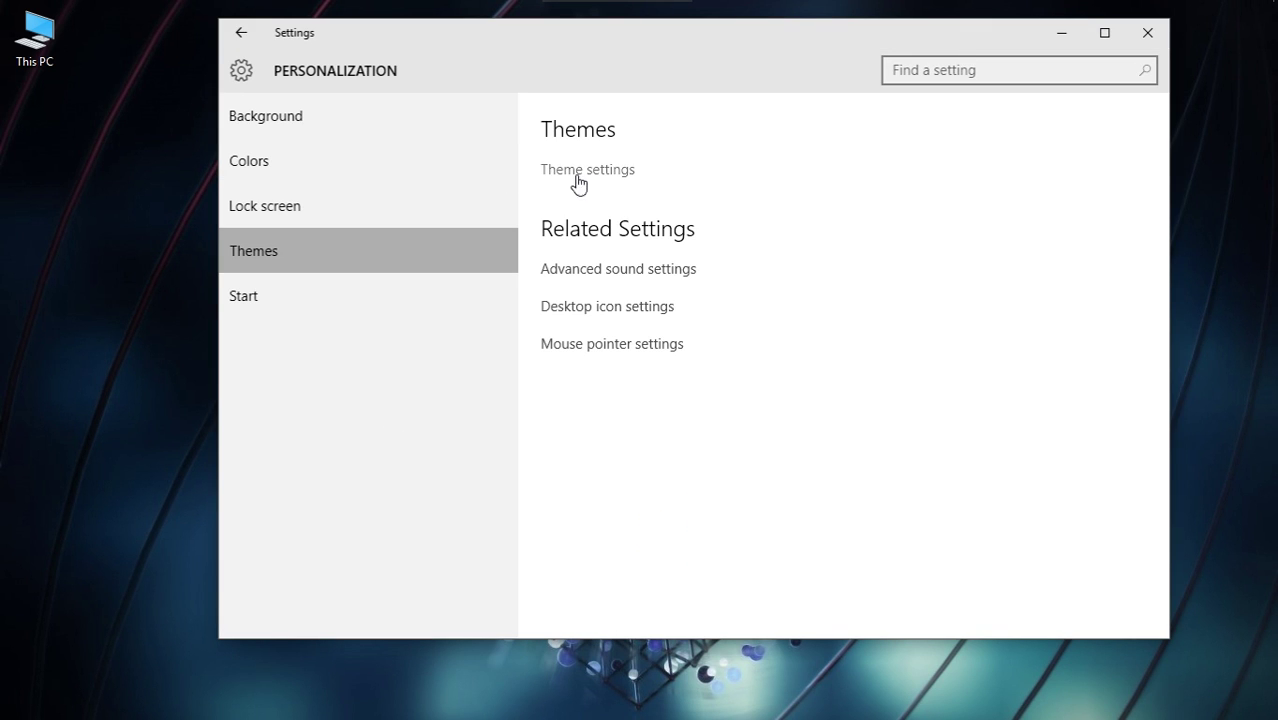
{"action": "left_click", "coordinate": [598, 172]}
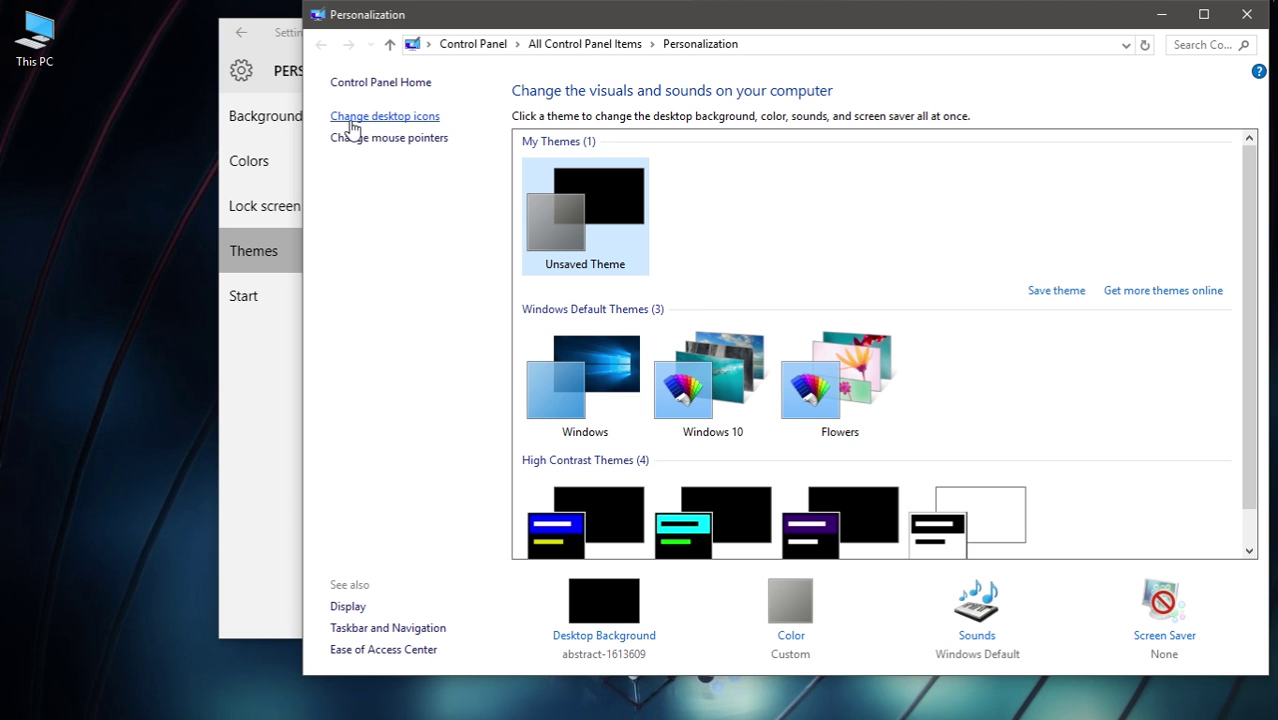
{"action": "left_click", "coordinate": [385, 117]}
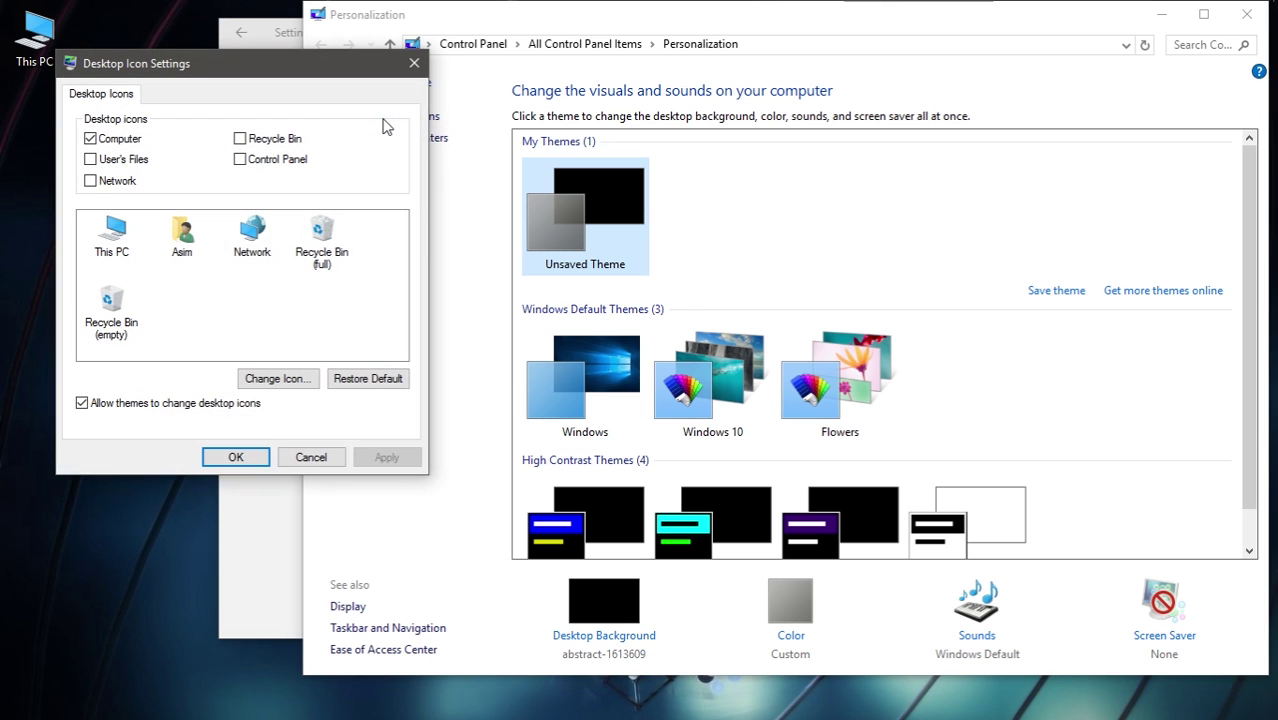
Turn off the Computer desktop icon and apply the desktop icon settings.
{"action": "left_click", "coordinate": [90, 140]}
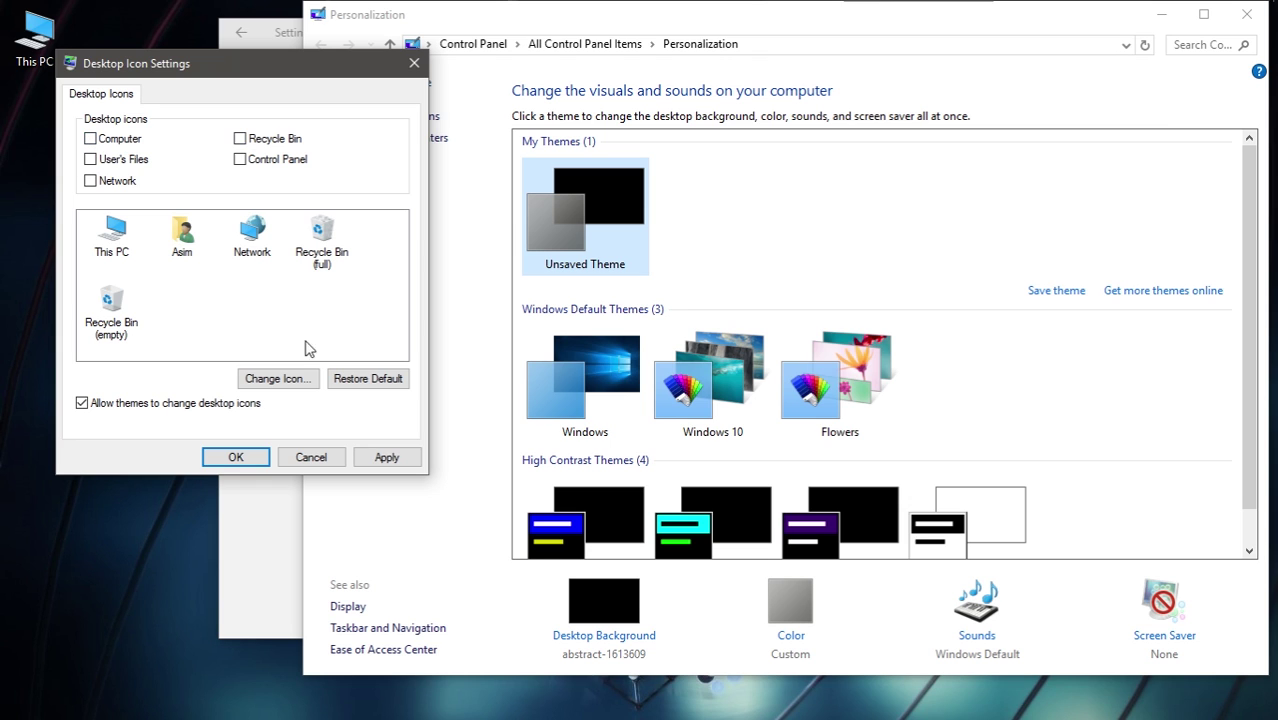
{"action": "left_click", "coordinate": [240, 139]}
{"action": "left_click", "coordinate": [384, 458]}
{"action": "left_click", "coordinate": [236, 457]}
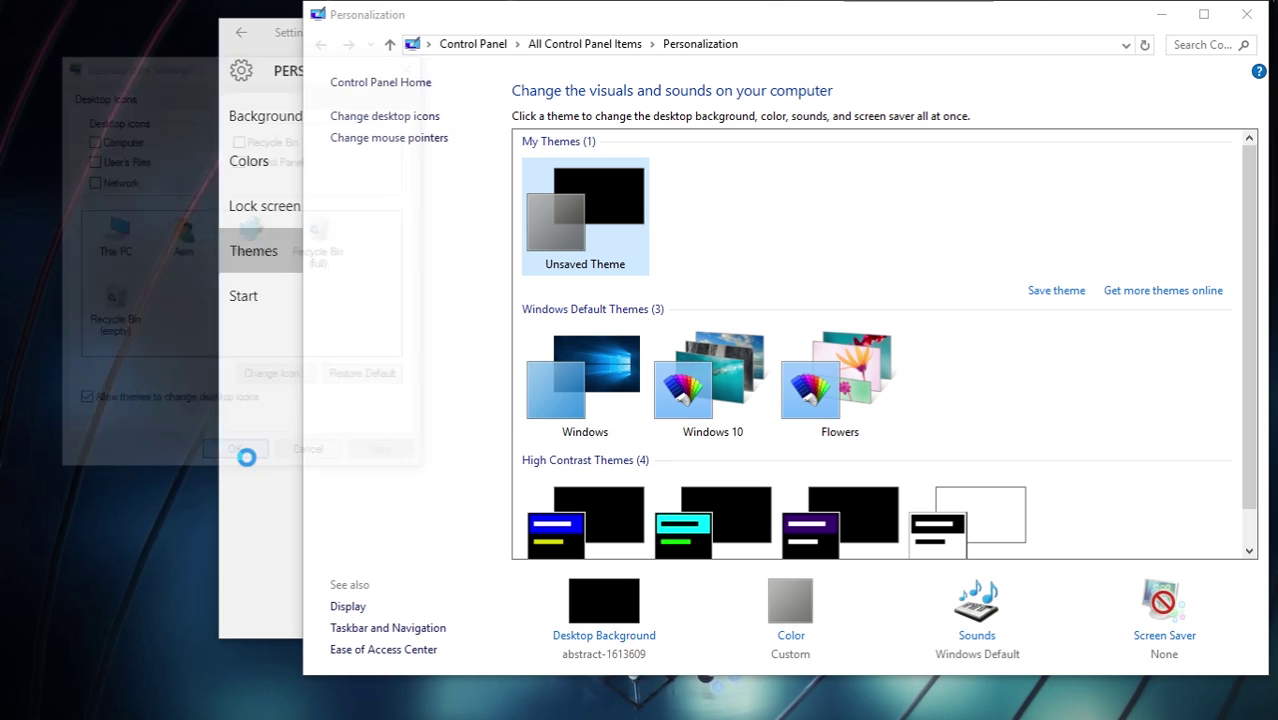
Close the Personalization and Settings windows to return to the desktop.
{"action": "left_click", "coordinate": [1243, 16]}
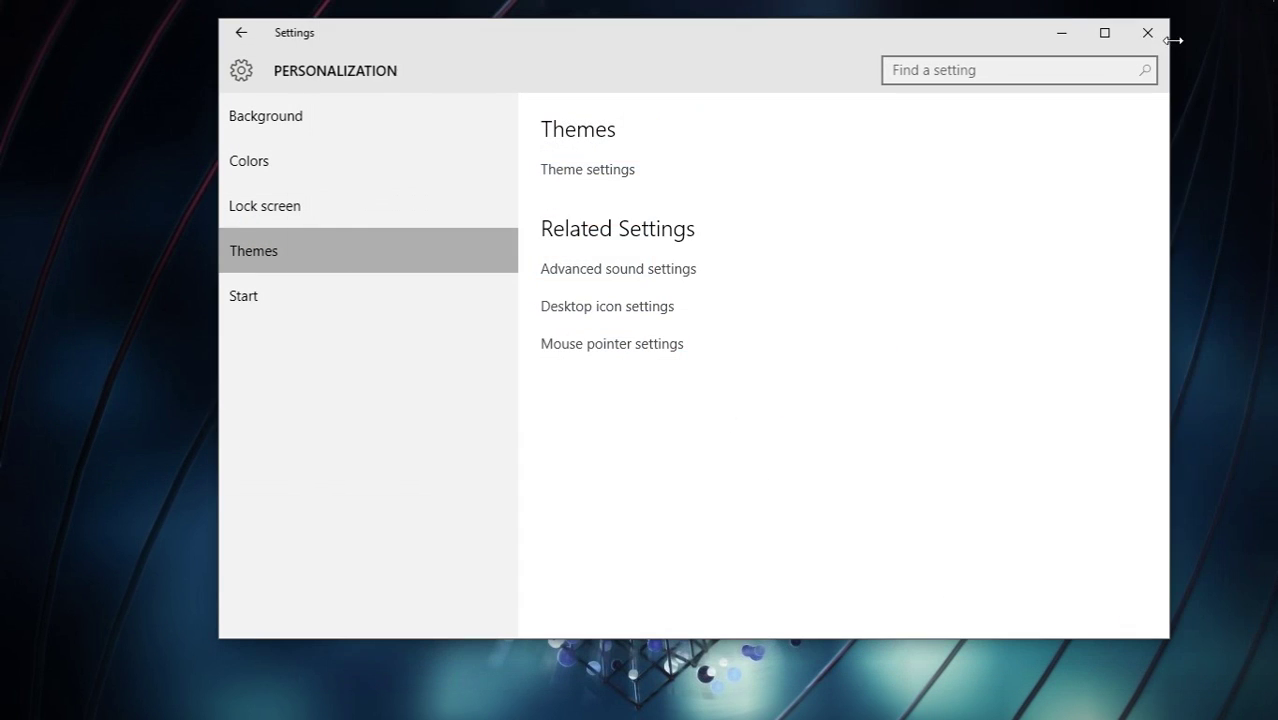
{"action": "left_click", "coordinate": [1144, 31]}
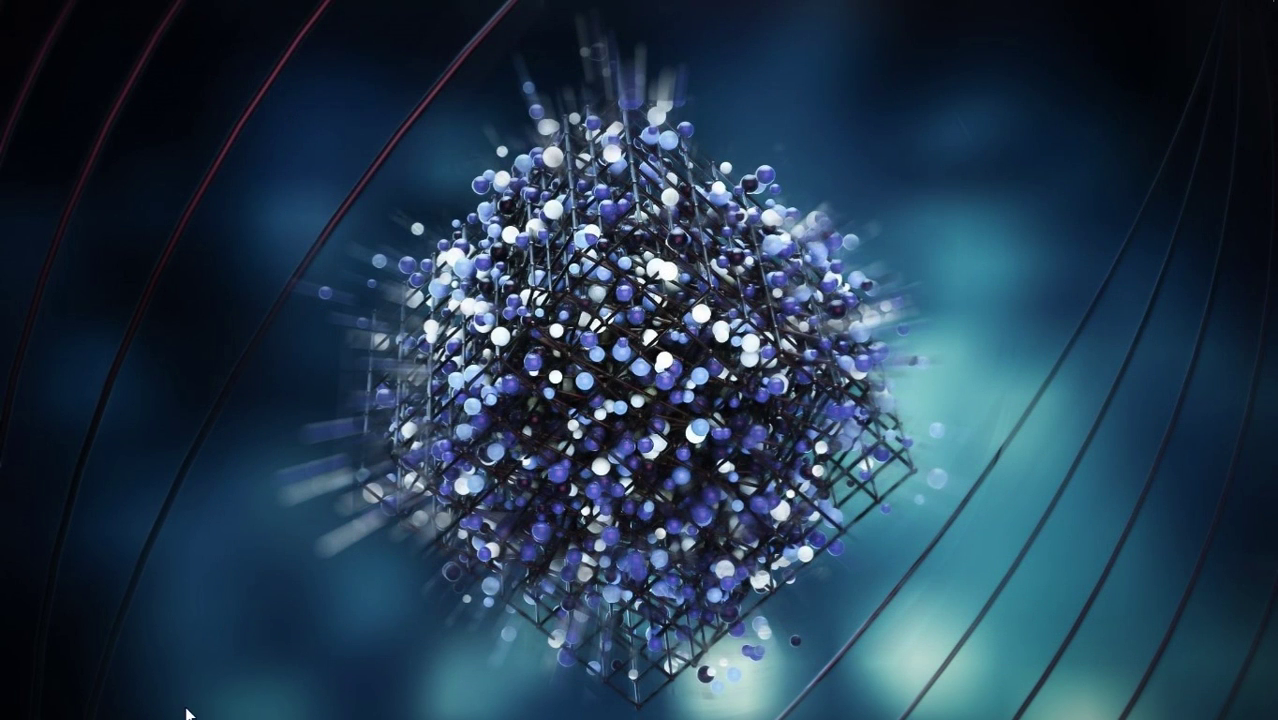
Test the This PC item in the dock by opening it, and close the file window again.
{"action": "mouse_move", "coordinate": [187, 713]}
{"action": "left_click", "coordinate": [118, 648]}
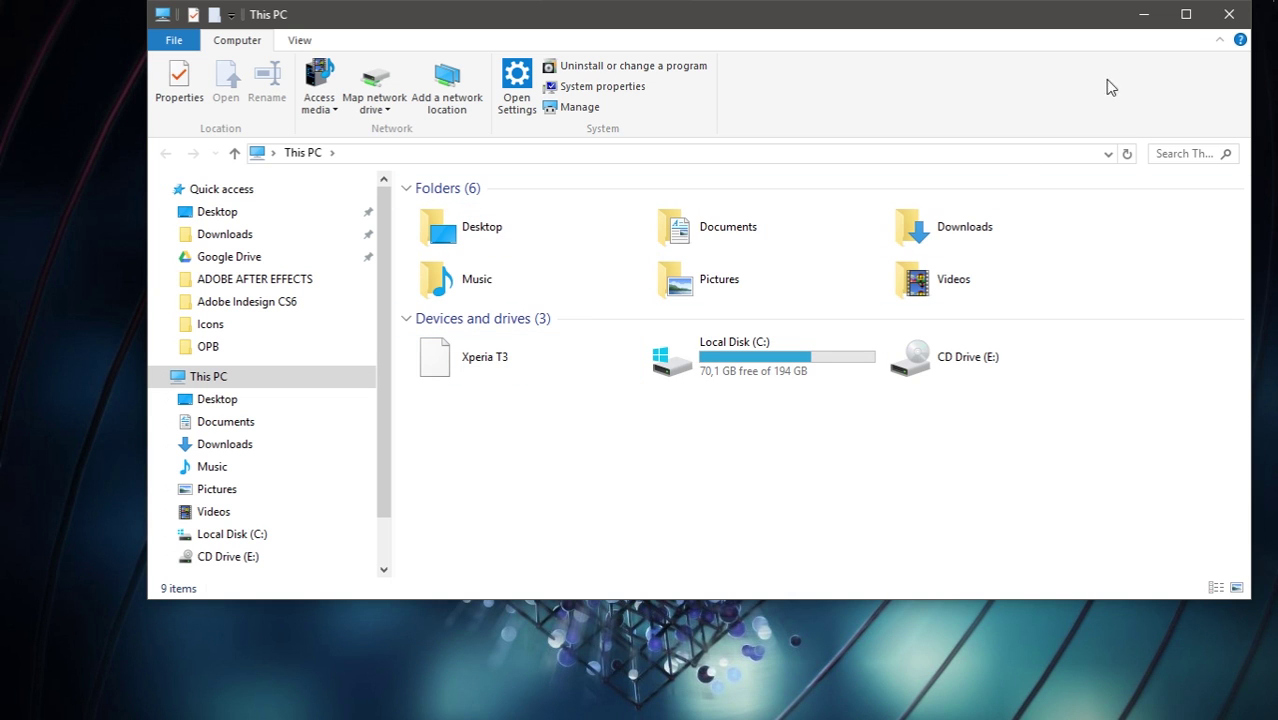
{"action": "left_click", "coordinate": [1227, 22]}
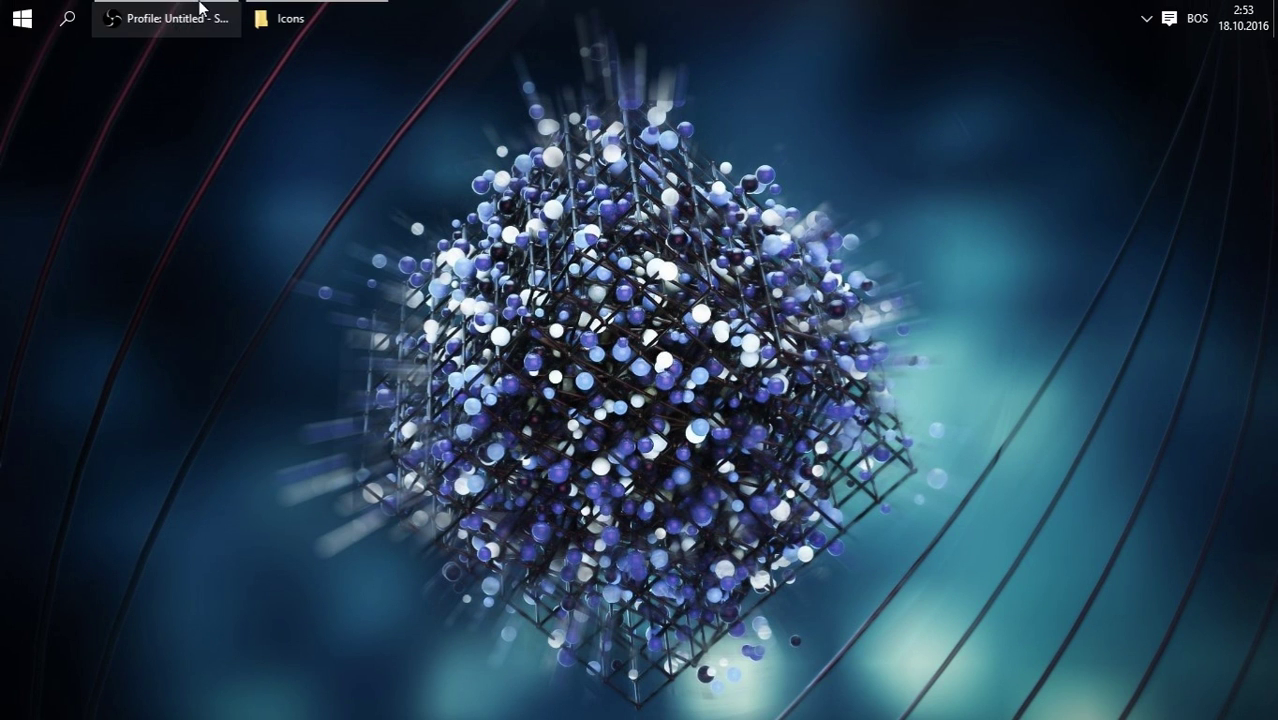
Switch to Google Chrome from the dock and search the web for "shut down icon".
{"action": "mouse_move", "coordinate": [548, 712]}
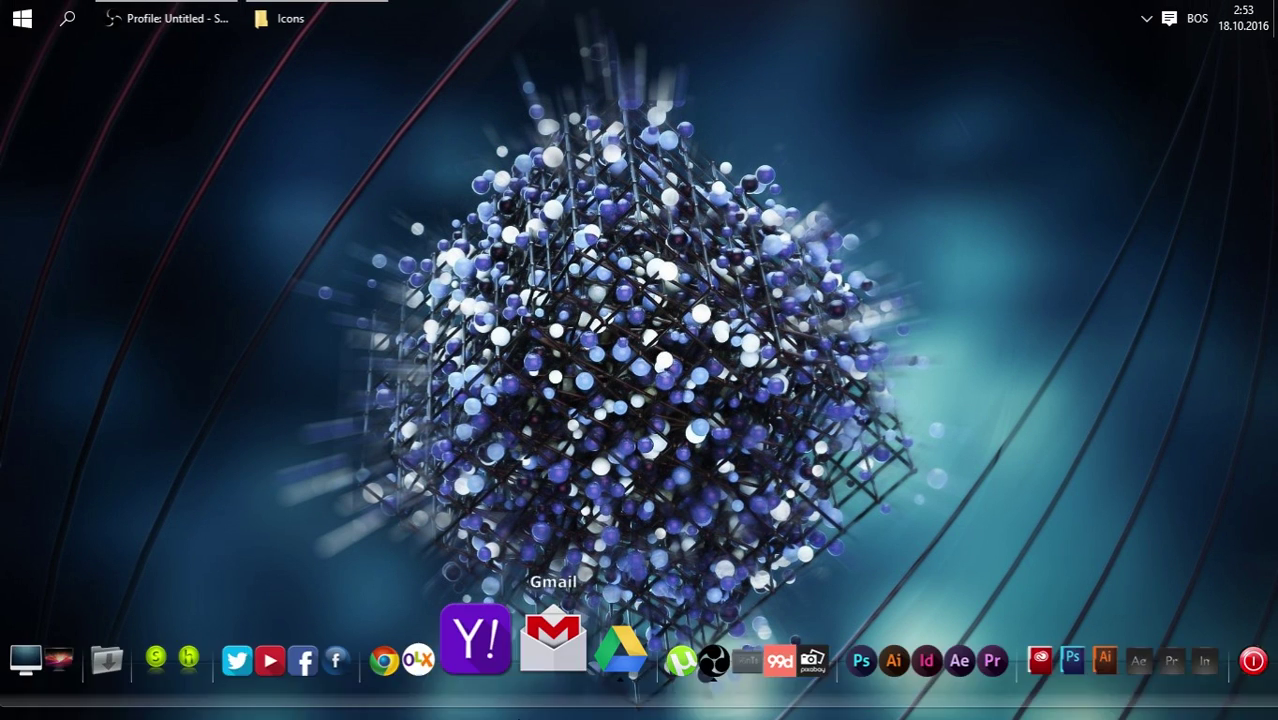
{"action": "left_click", "coordinate": [441, 654]}
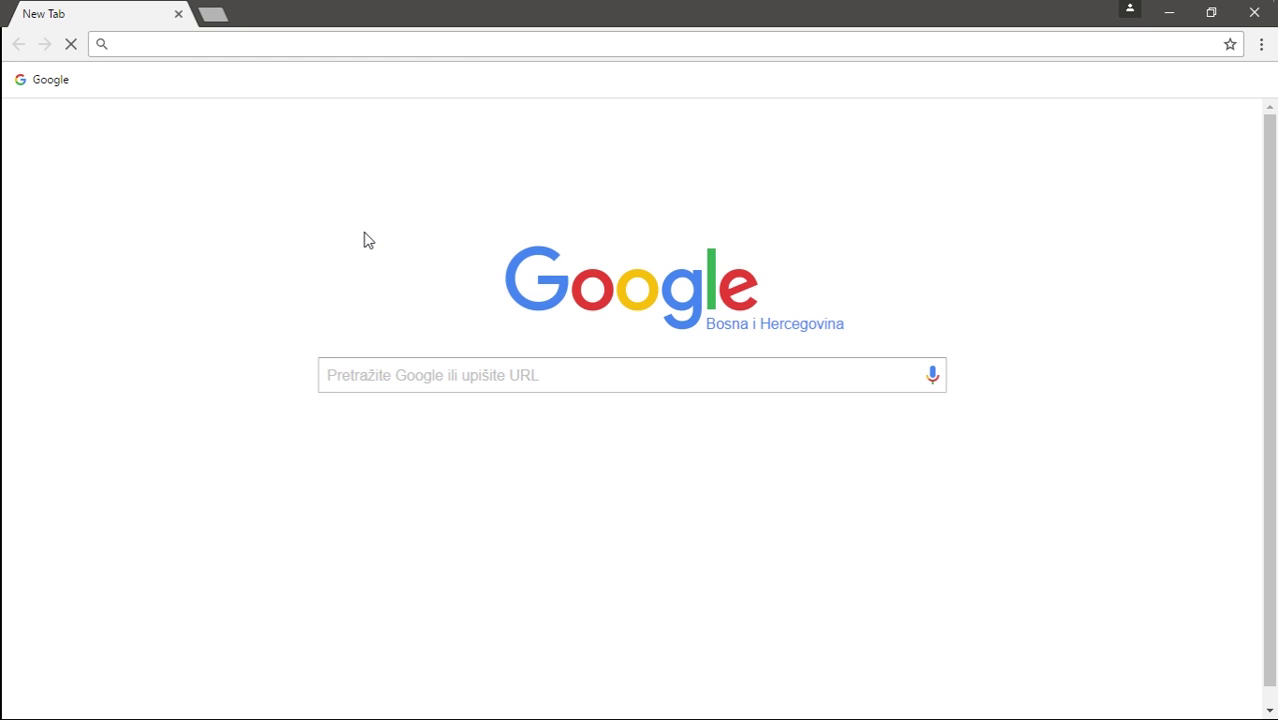
{"action": "type", "text": "shut"}
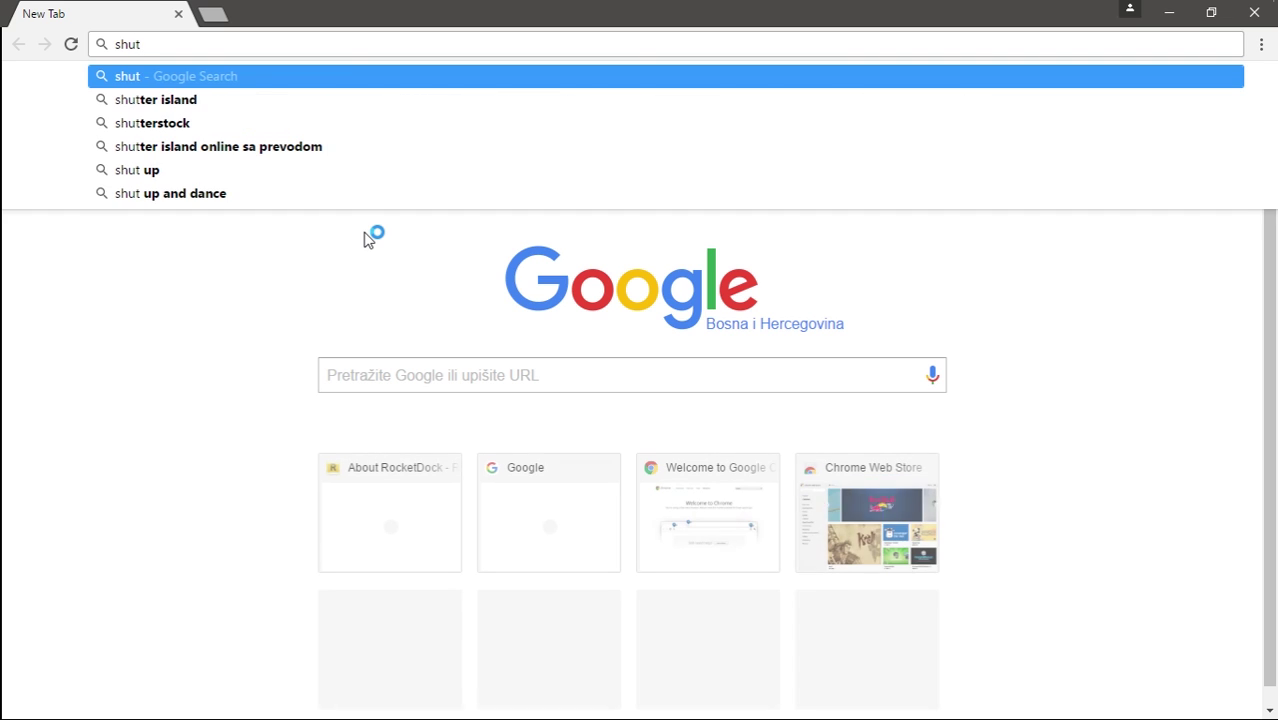
{"action": "type", "text": "down"}
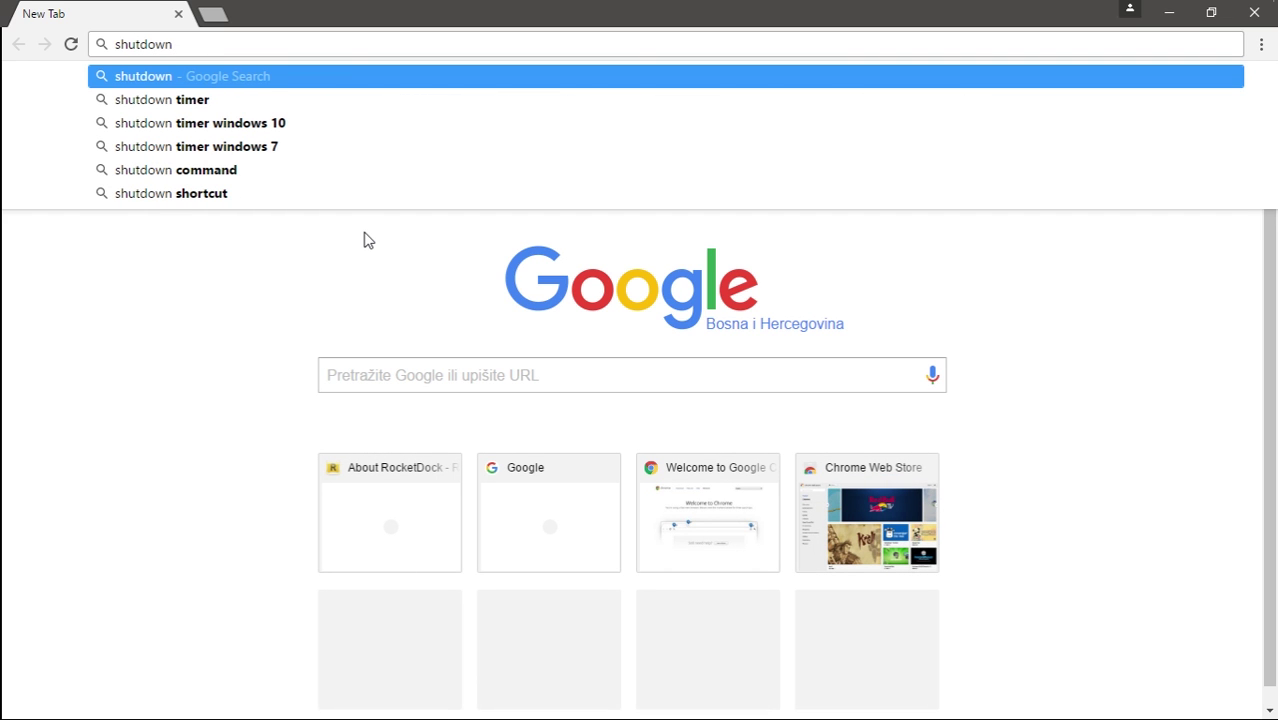
{"action": "key", "text": "Right"}
{"action": "key", "text": "Right"}
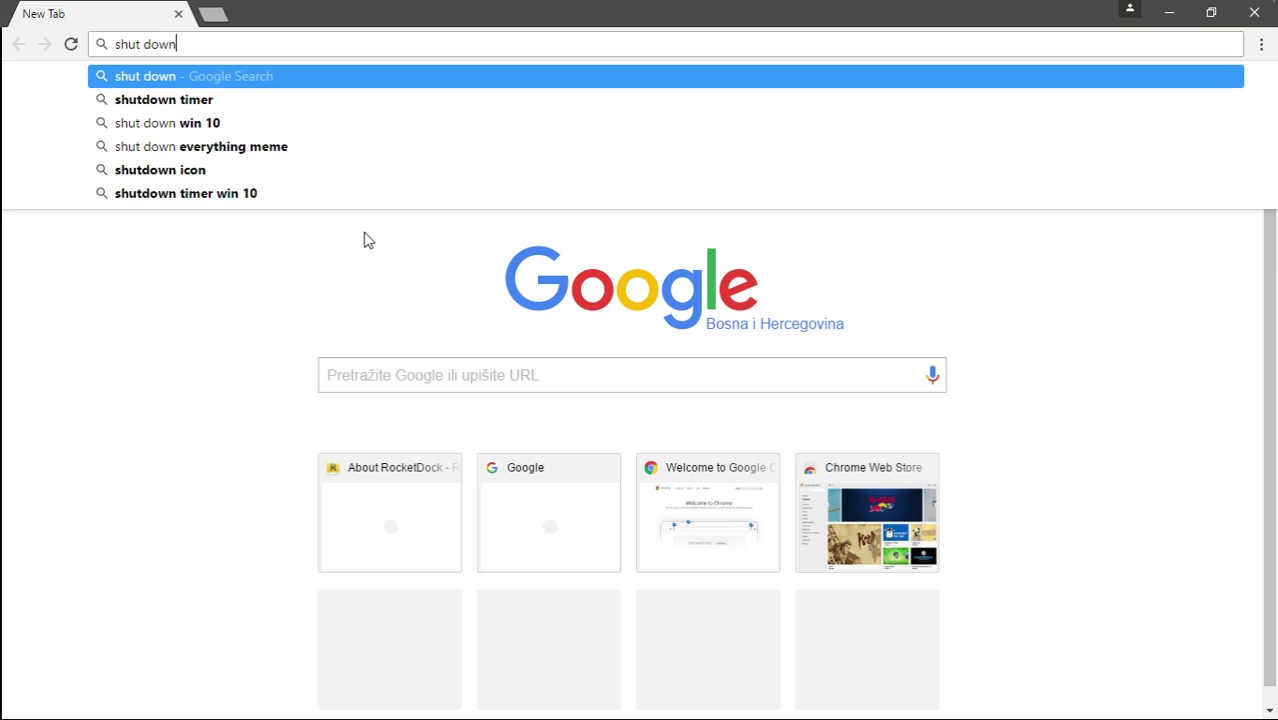
{"action": "type", "text": "icon"}
{"action": "key", "text": "Return"}
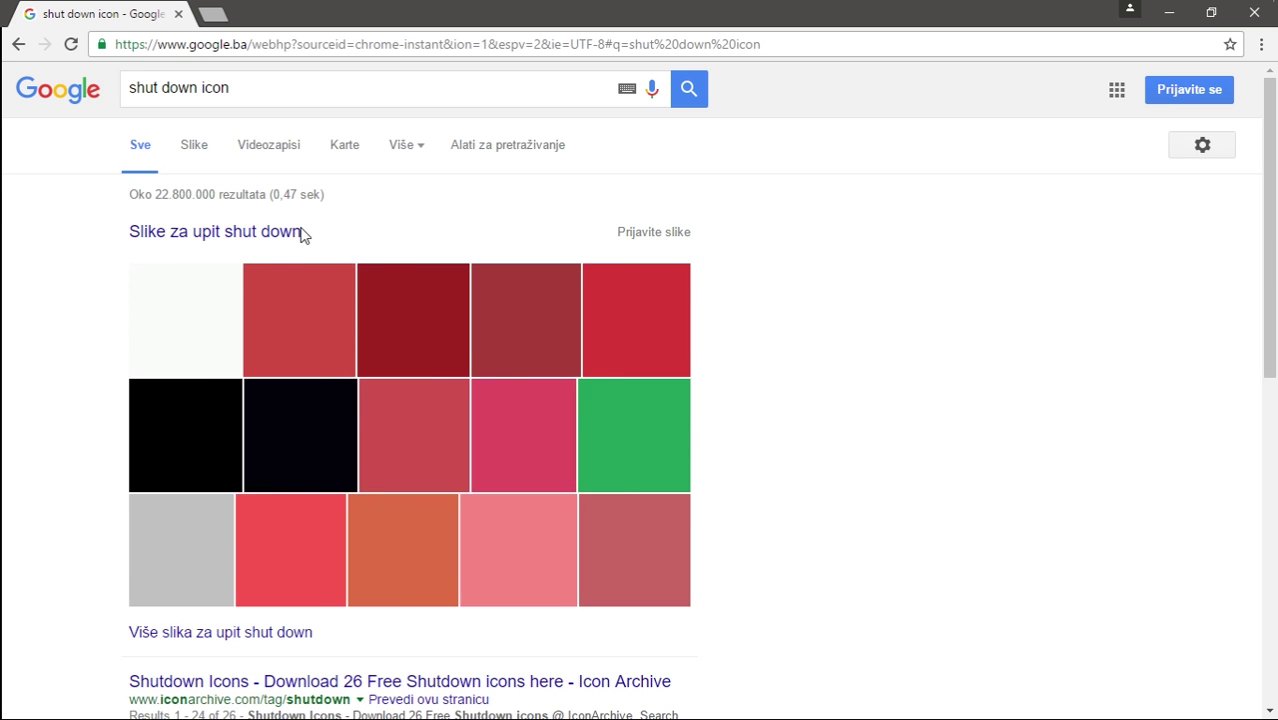
Save the glossy red round power icon from the image results to the desktop as Kyo-Tux-Aeon-Sign-Shutdown, and close the browser.
{"action": "left_click", "coordinate": [418, 318]}
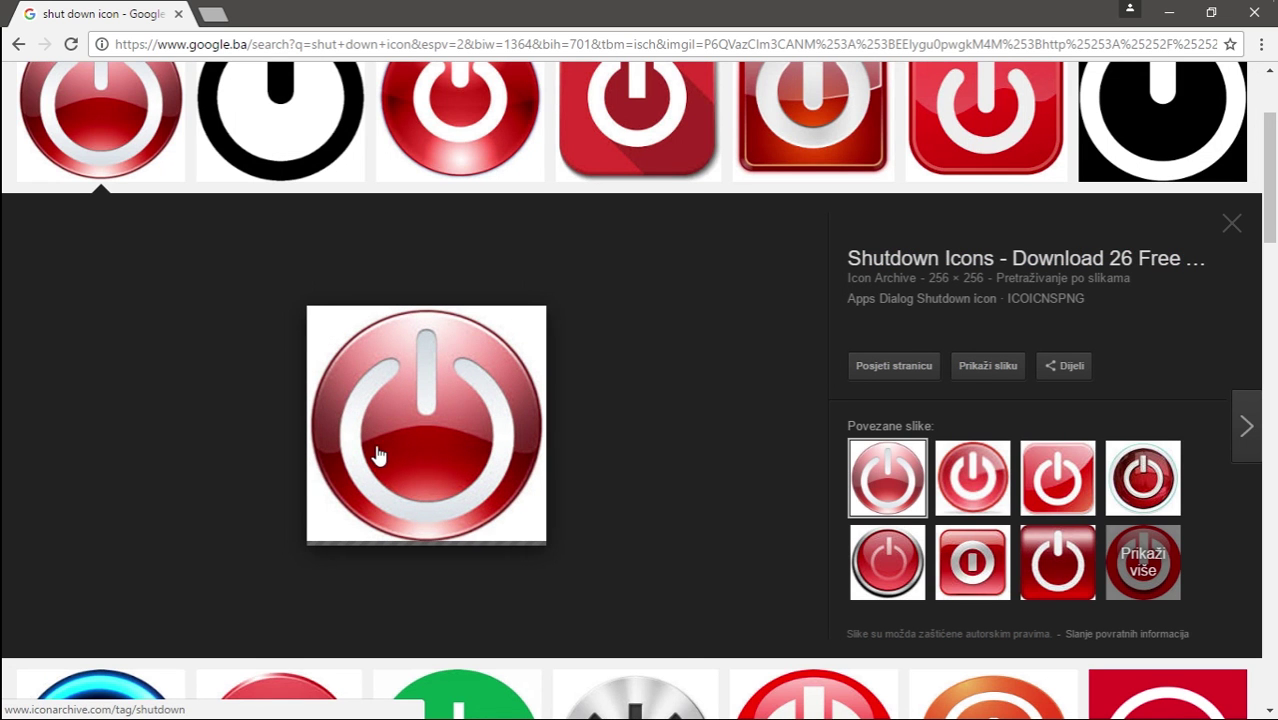
{"action": "right_click", "coordinate": [396, 436]}
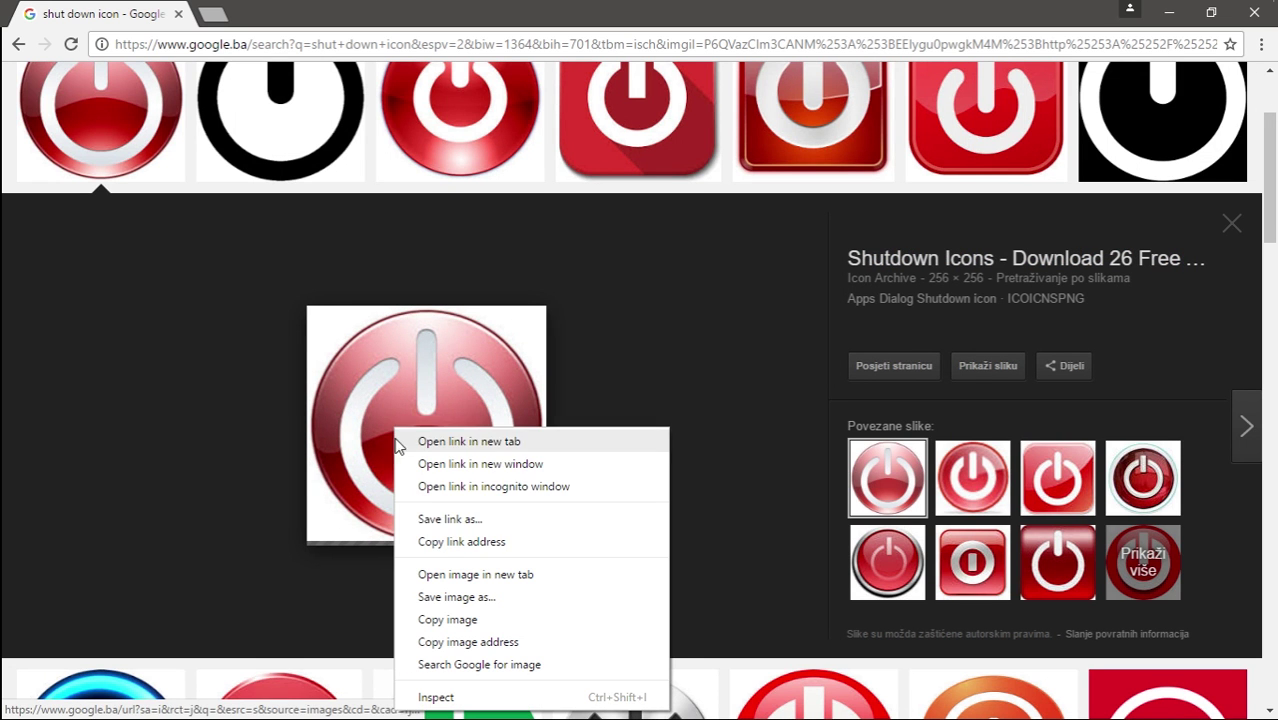
{"action": "left_click", "coordinate": [268, 378]}
{"action": "right_click", "coordinate": [393, 400]}
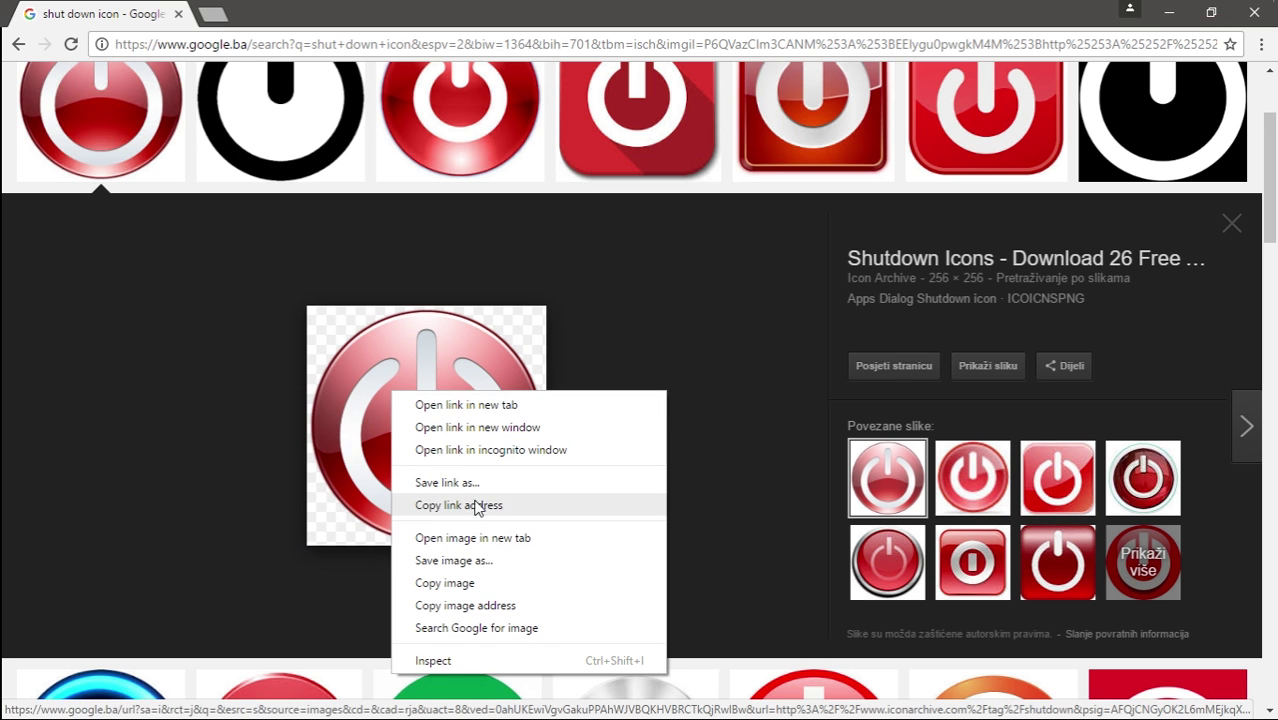
{"action": "left_click", "coordinate": [446, 561]}
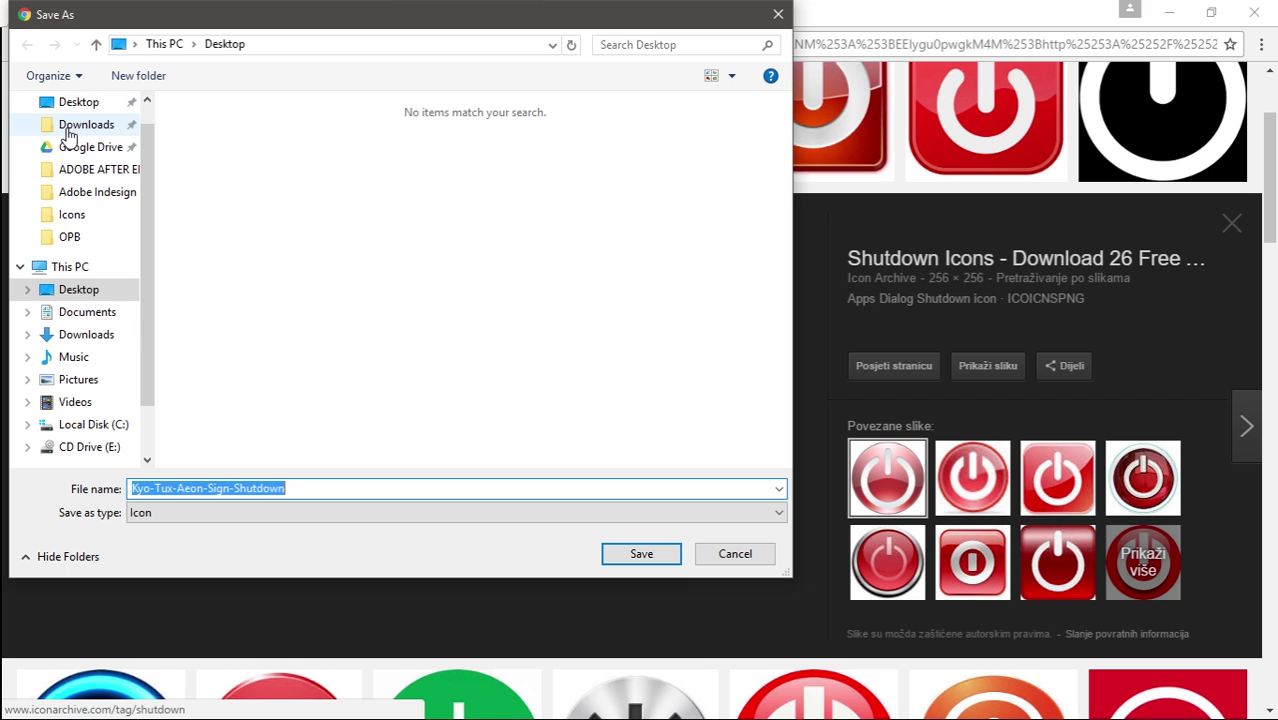
{"action": "left_click", "coordinate": [641, 553]}
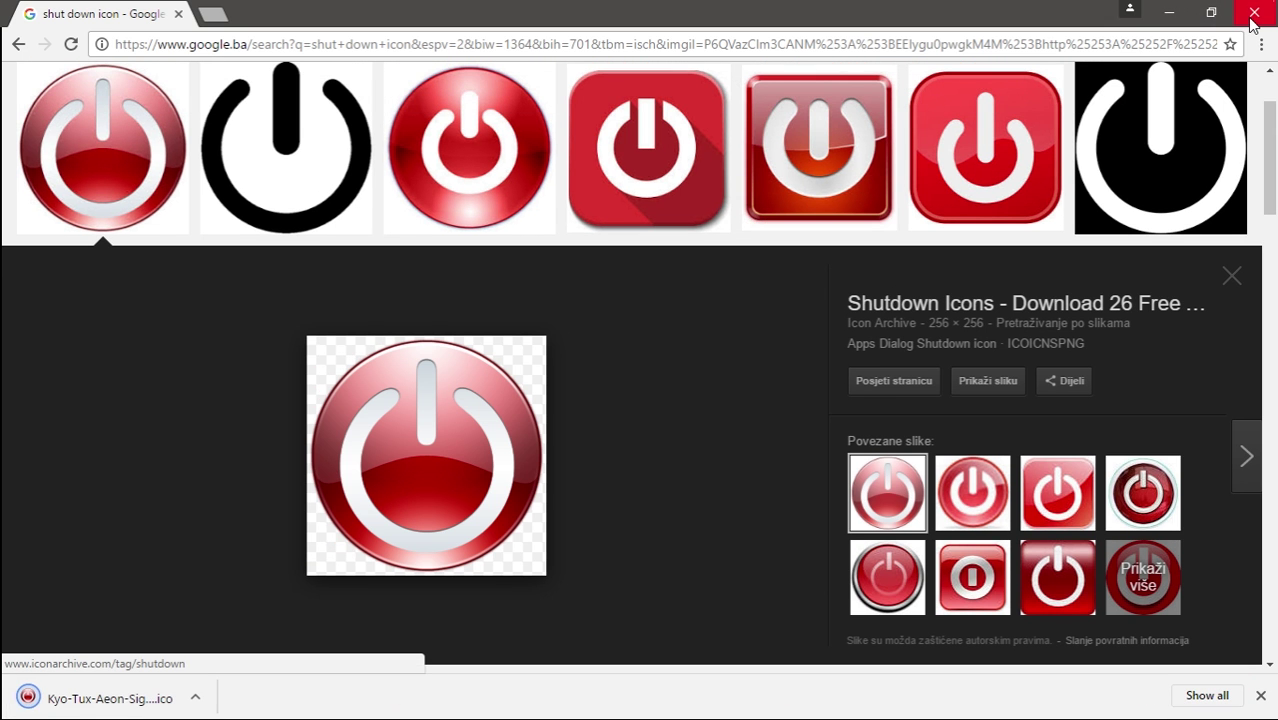
{"action": "left_click", "coordinate": [1253, 13]}
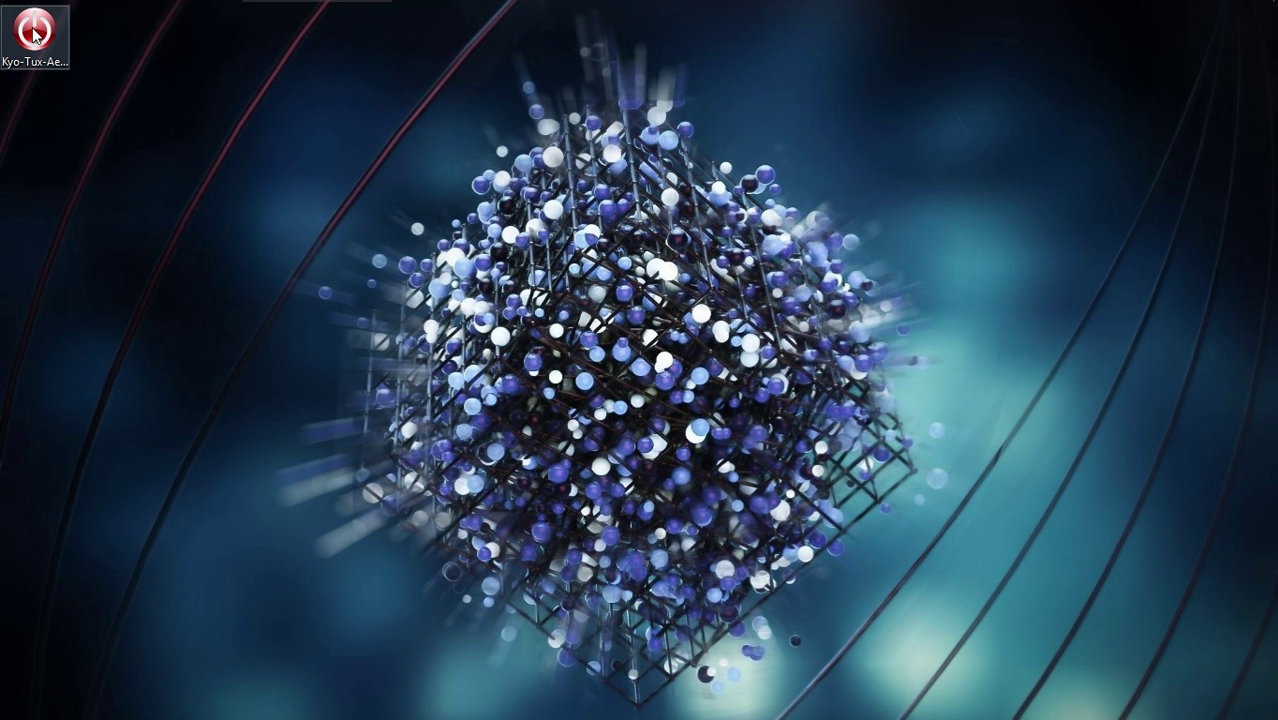
Move the Kyo-Tux-Aeon-Sign-Shutdown icon lower on the desktop and copy the file.
{"action": "left_click_drag", "start_coordinate": [34, 30], "coordinate": [91, 194]}
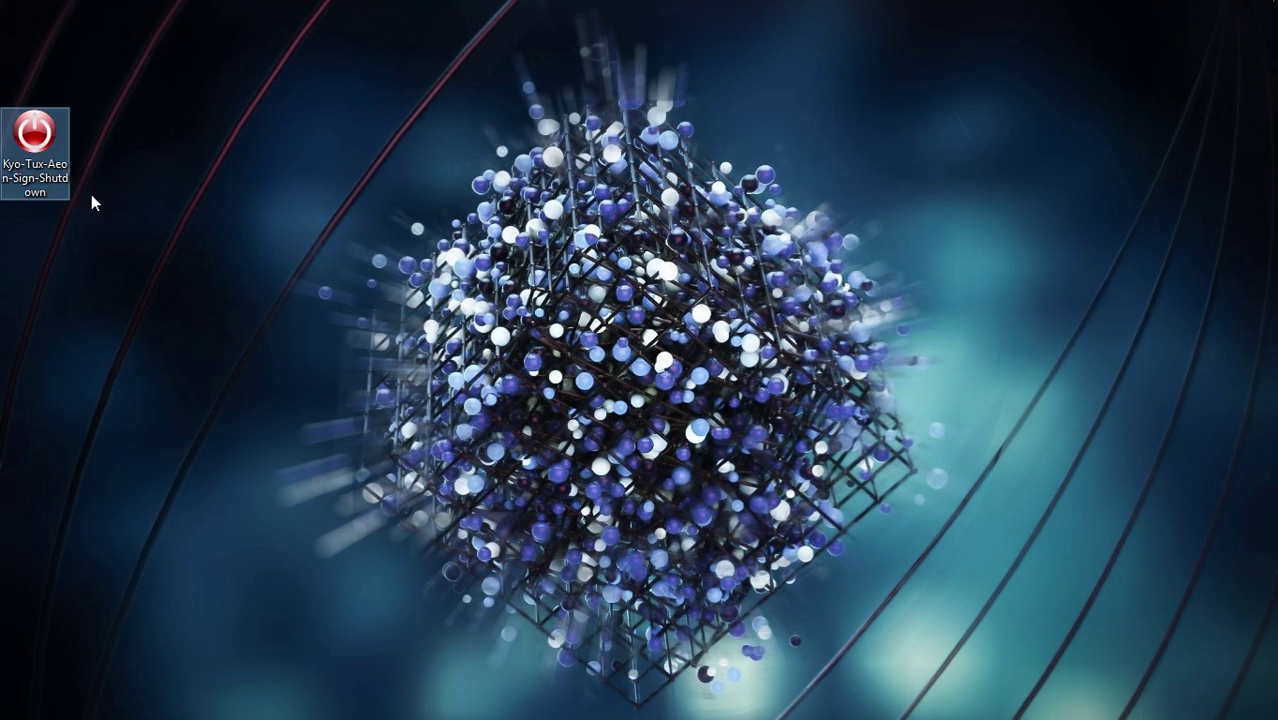
{"action": "right_click", "coordinate": [39, 143]}
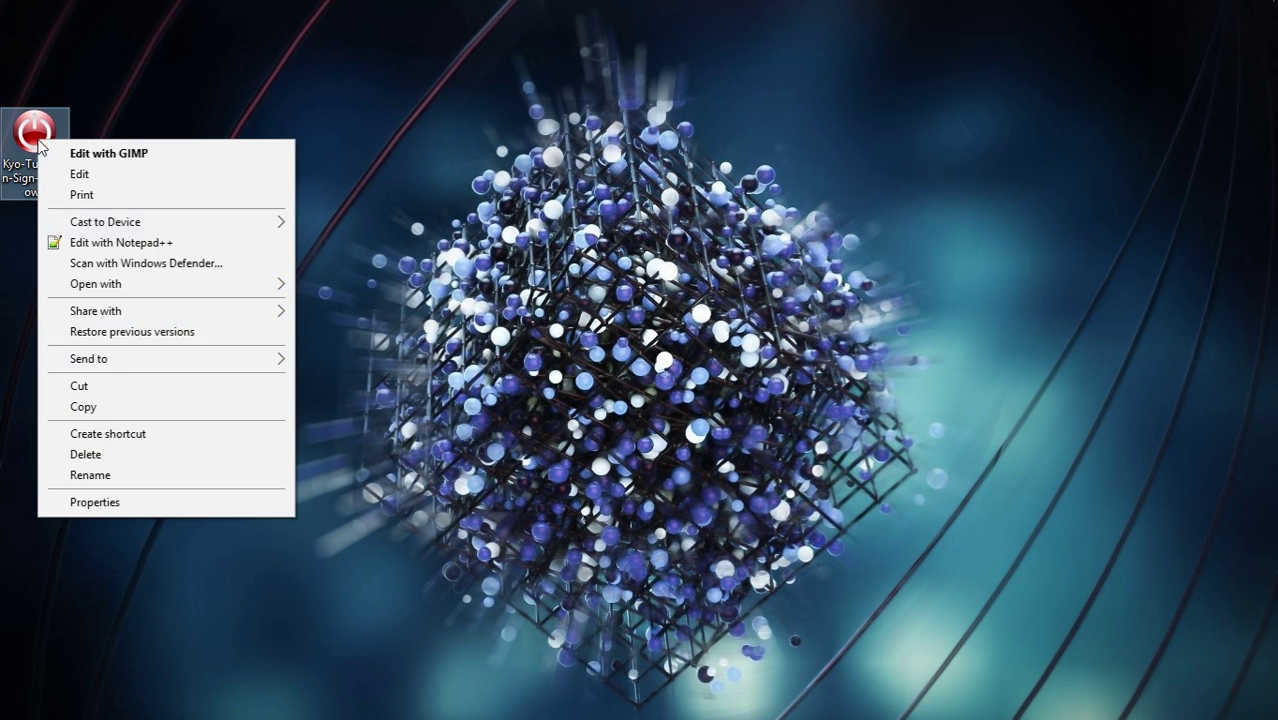
{"action": "left_click", "coordinate": [84, 407]}
{"action": "left_click", "coordinate": [200, 197]}
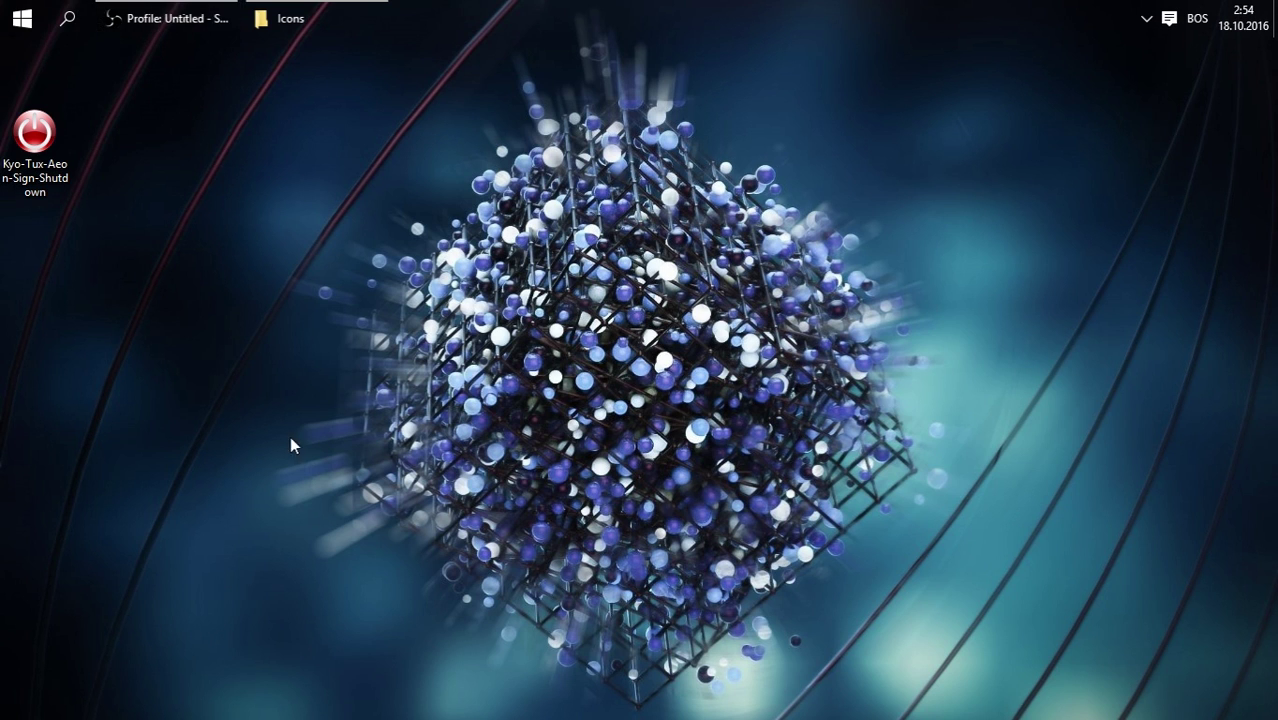
Open the RocketDock Icons folder inside Program Files (x86) on Local Disk (C:) through This PC.
{"action": "mouse_move", "coordinate": [244, 640]}
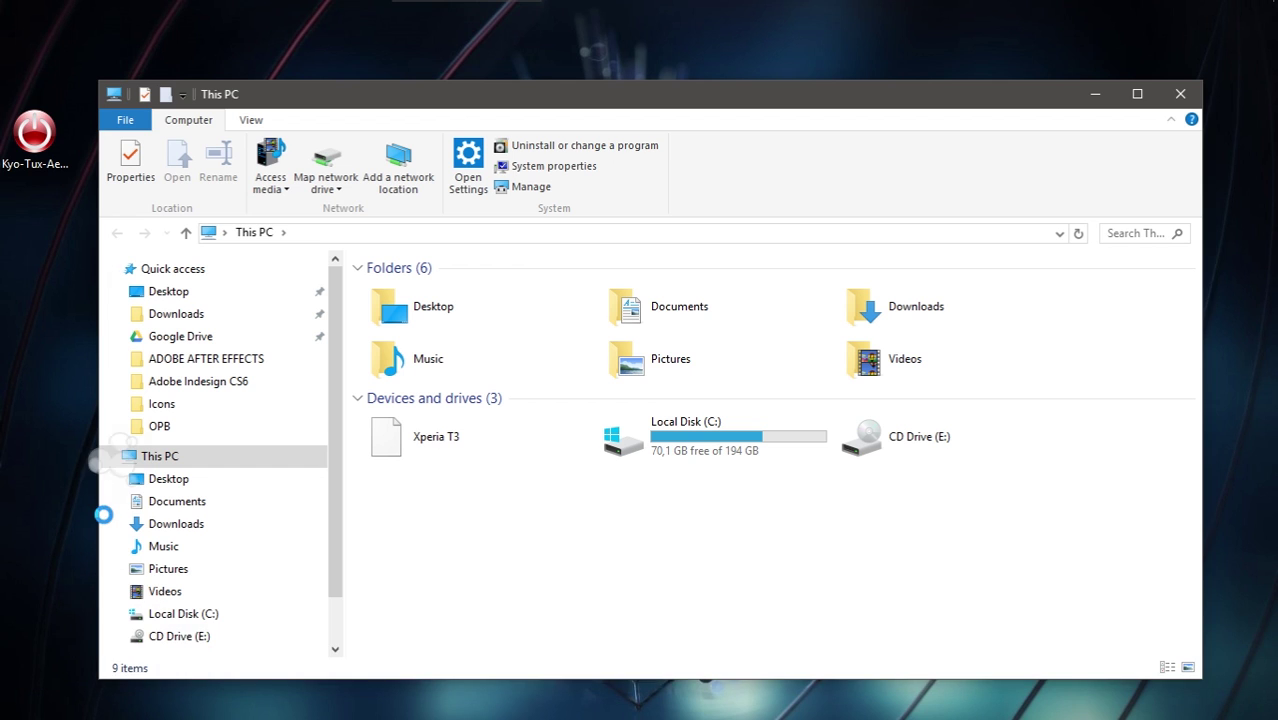
{"action": "left_click", "coordinate": [643, 442]}
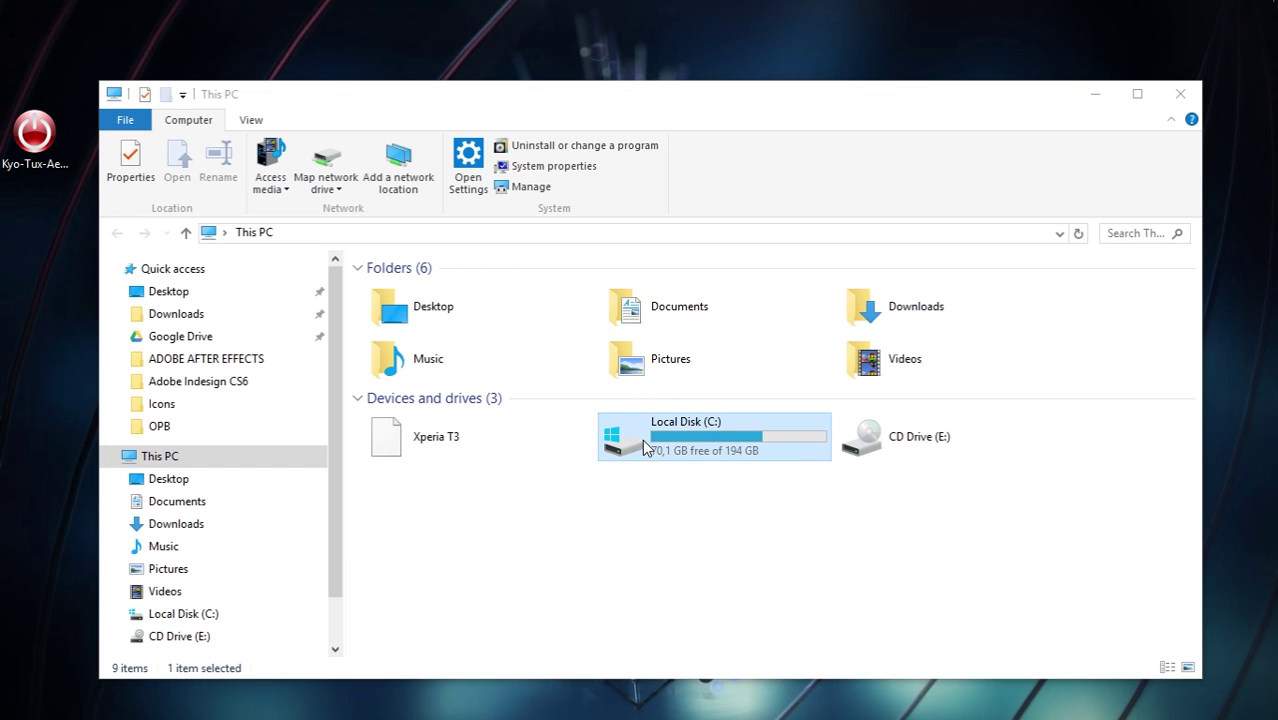
{"action": "double_click", "coordinate": [642, 439]}
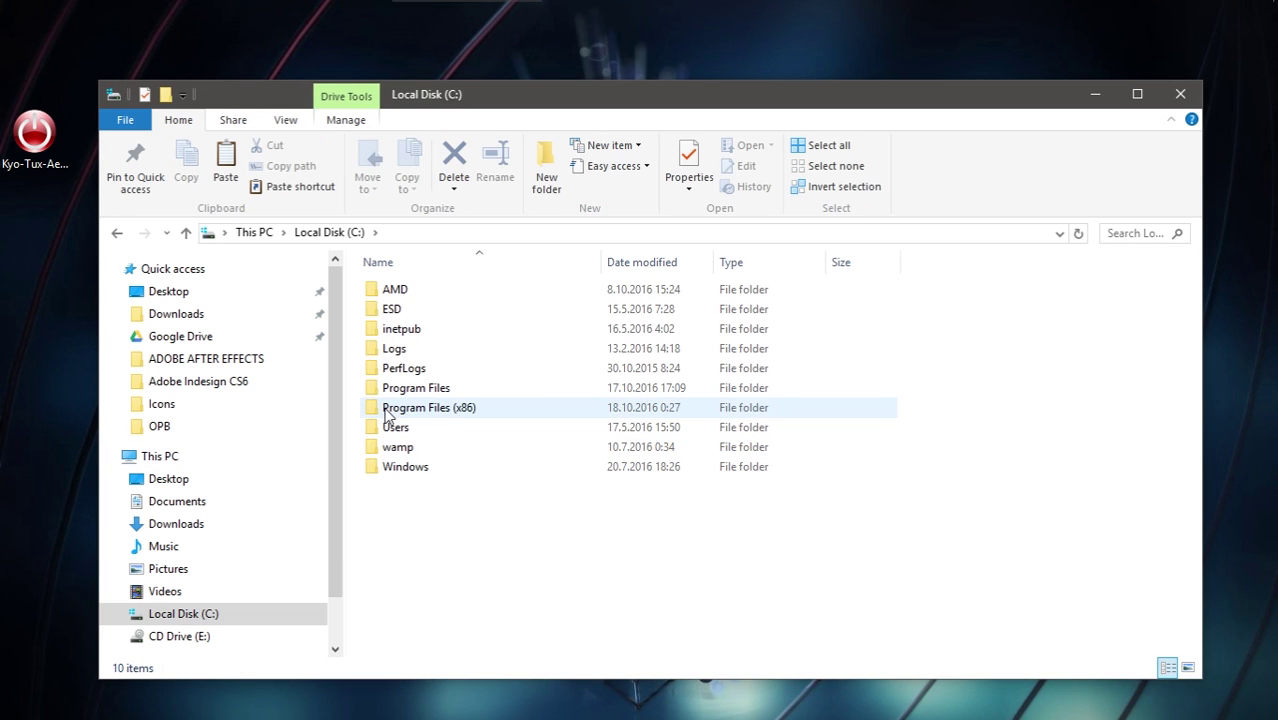
{"action": "double_click", "coordinate": [420, 407]}
{"action": "scroll", "coordinate": [388, 430], "scroll_direction": "down", "scroll_amount": 9}
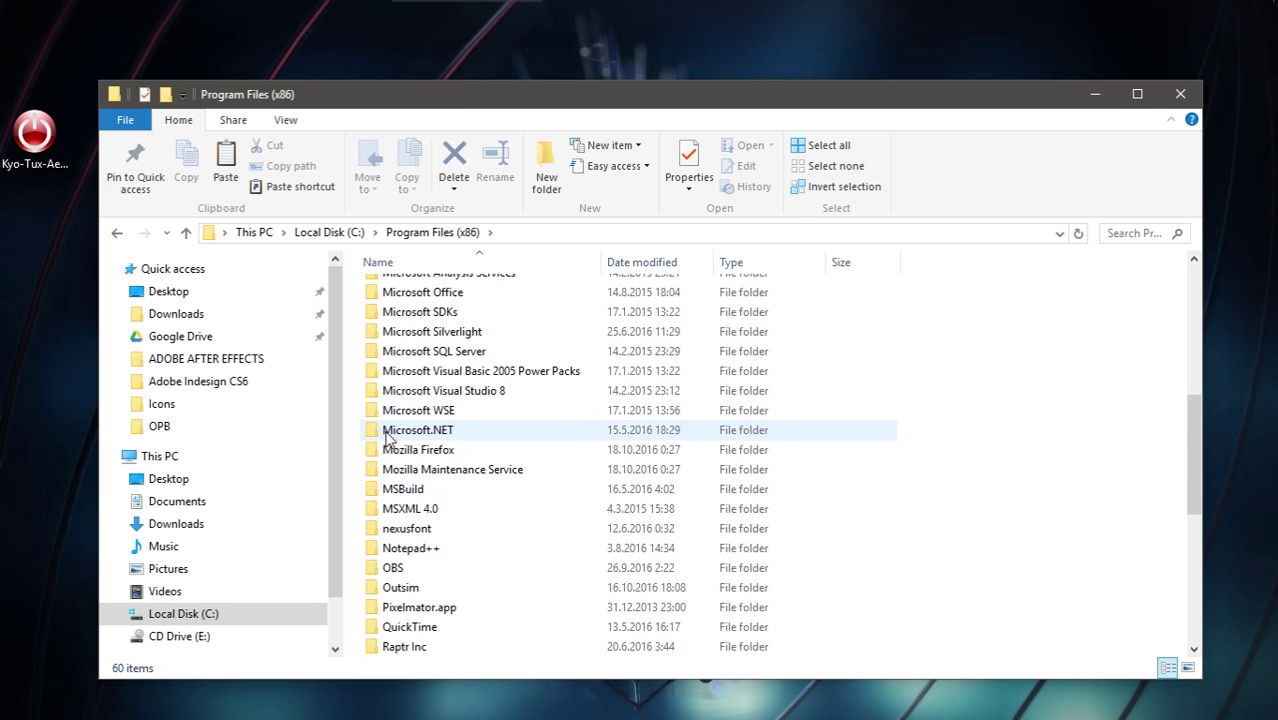
{"action": "scroll", "coordinate": [419, 520], "scroll_direction": "down", "scroll_amount": 4}
{"action": "double_click", "coordinate": [400, 469]}
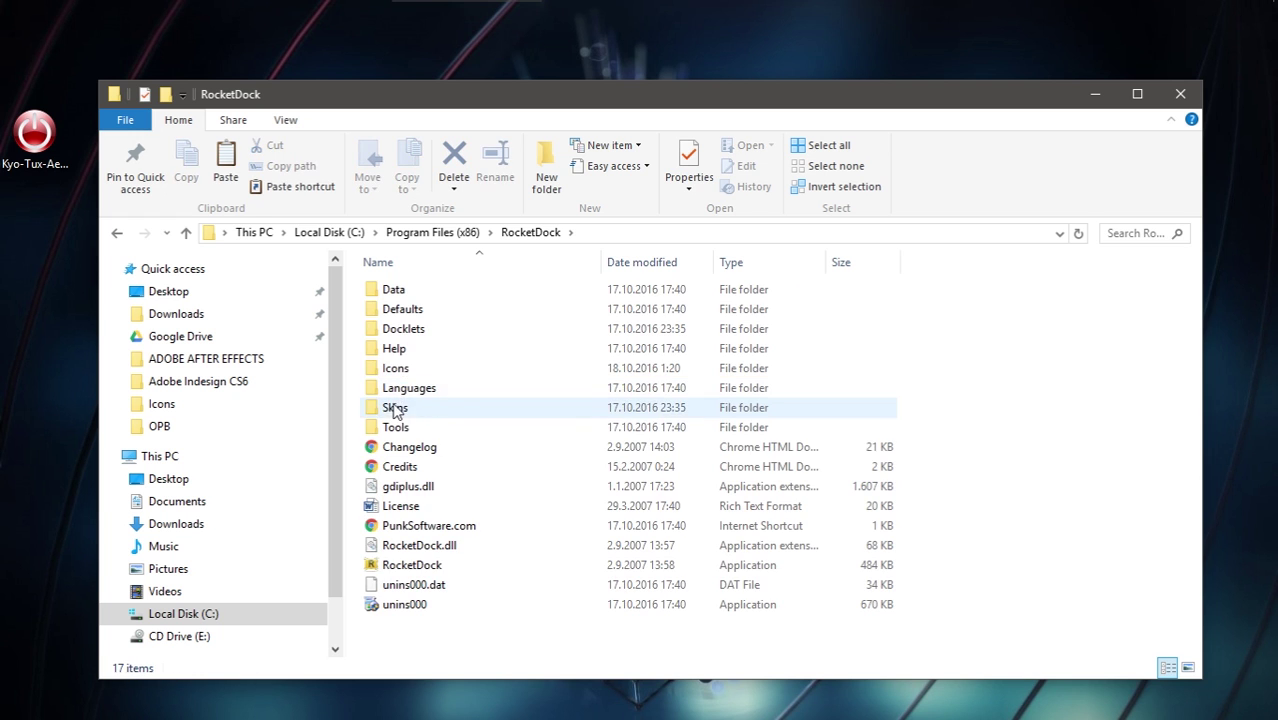
{"action": "double_click", "coordinate": [398, 367]}
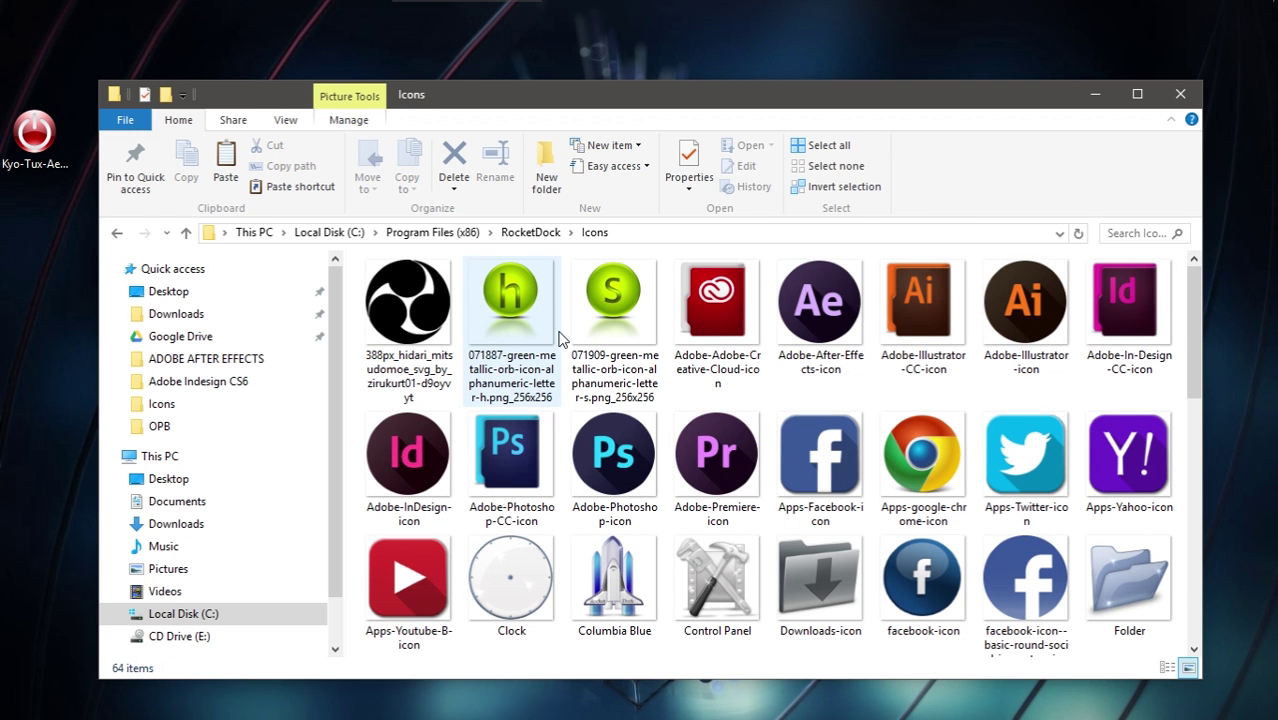
Paste the copied shutdown icon into the RocketDock Icons folder, granting administrator permission.
{"action": "right_click", "coordinate": [563, 330]}
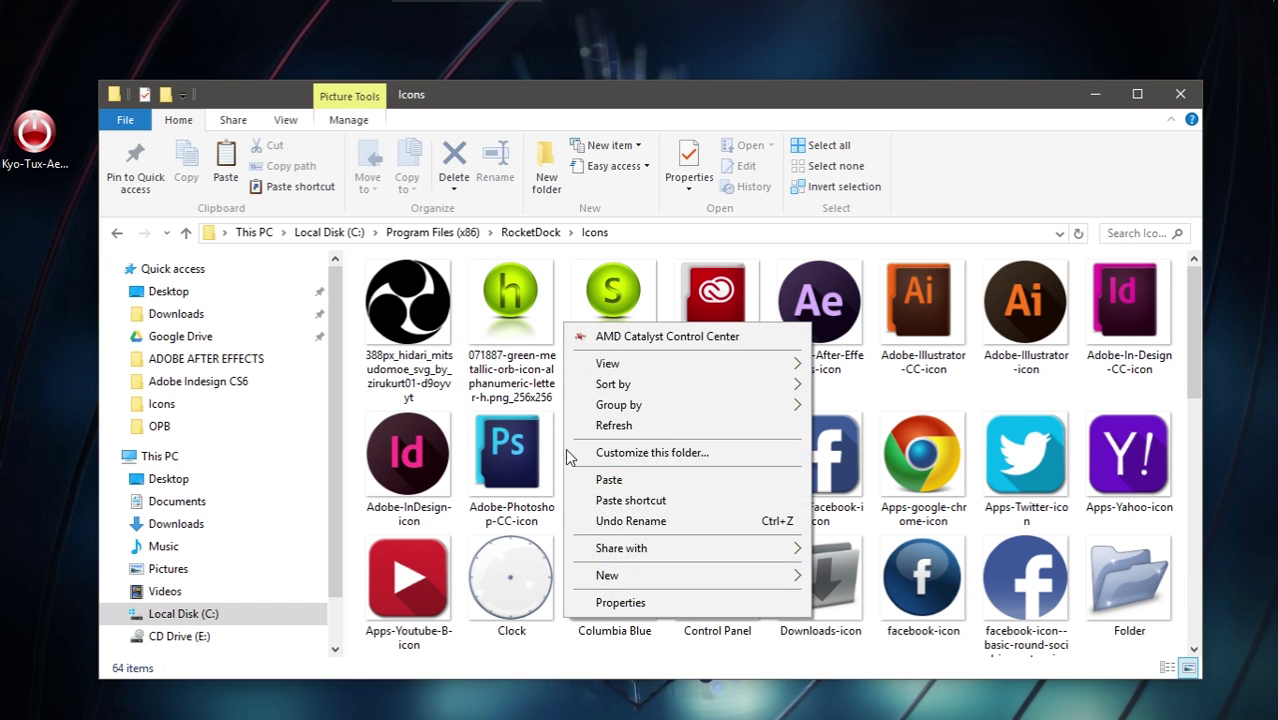
{"action": "left_click", "coordinate": [611, 475]}
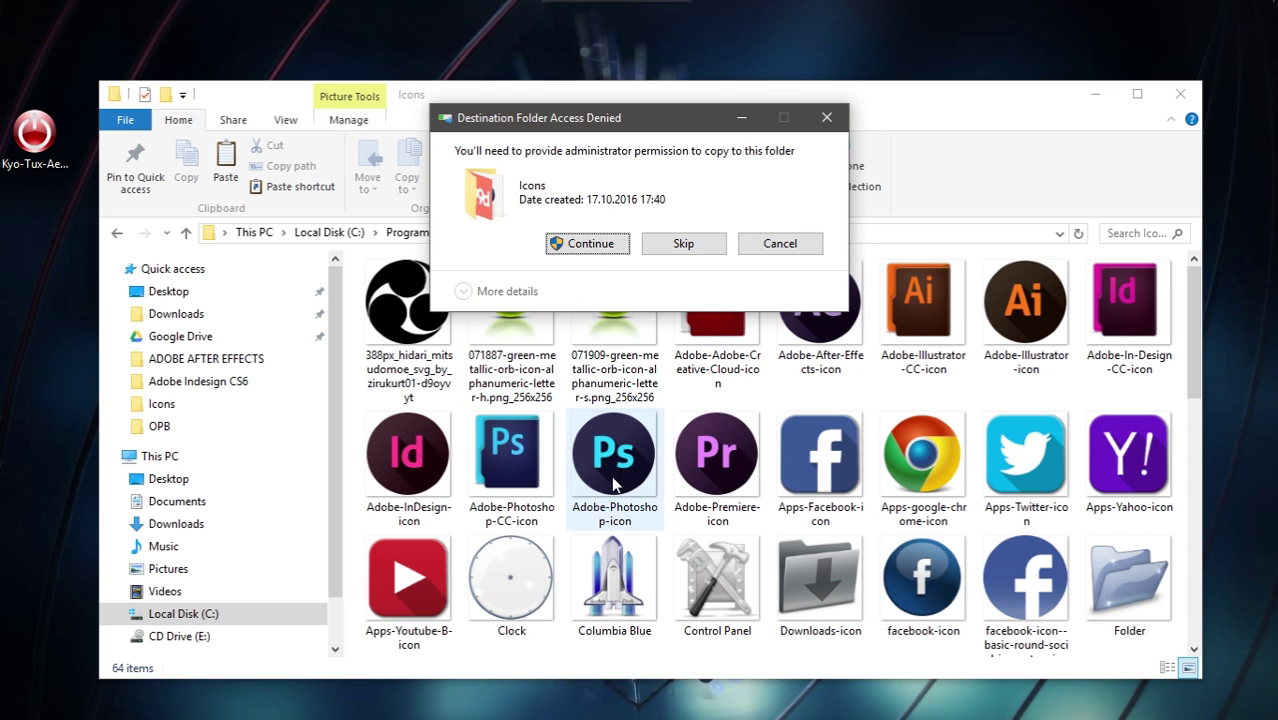
{"action": "left_click", "coordinate": [587, 243]}
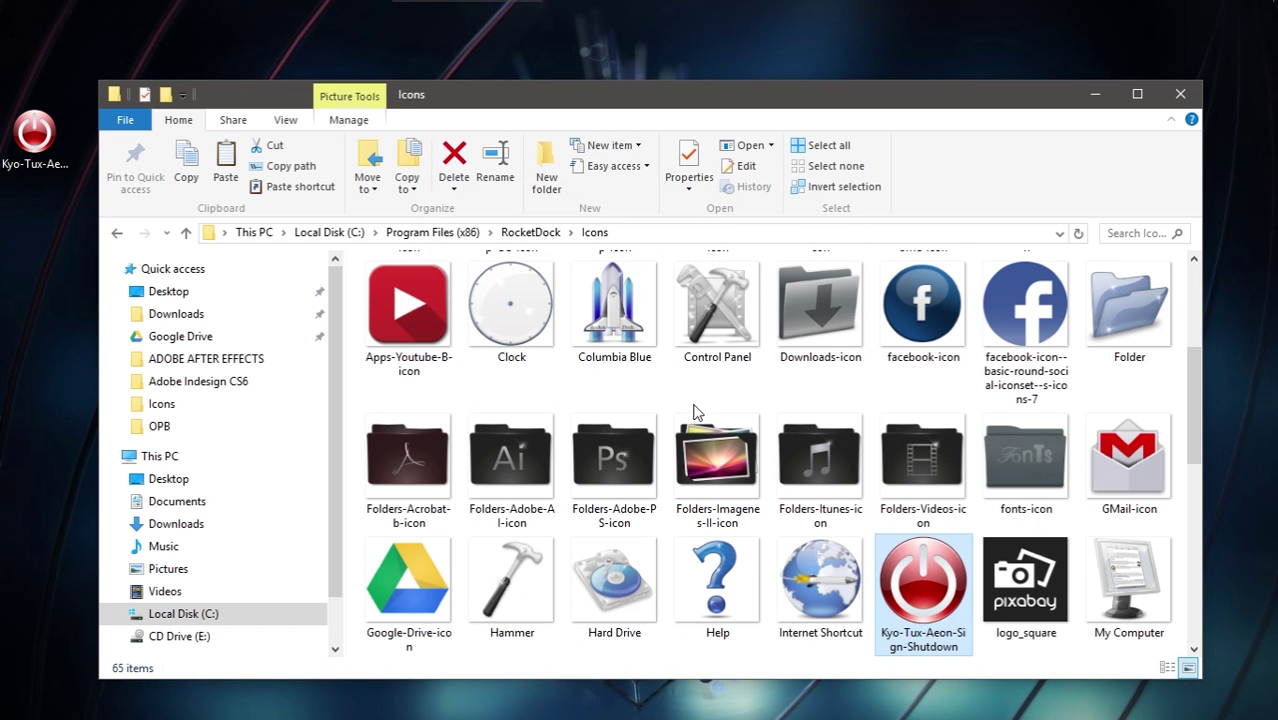
Close the Icons folder and delete the Kyo-Tux-Aeon-Sign-Shutdown file from the desktop.
{"action": "left_click", "coordinate": [1181, 95]}
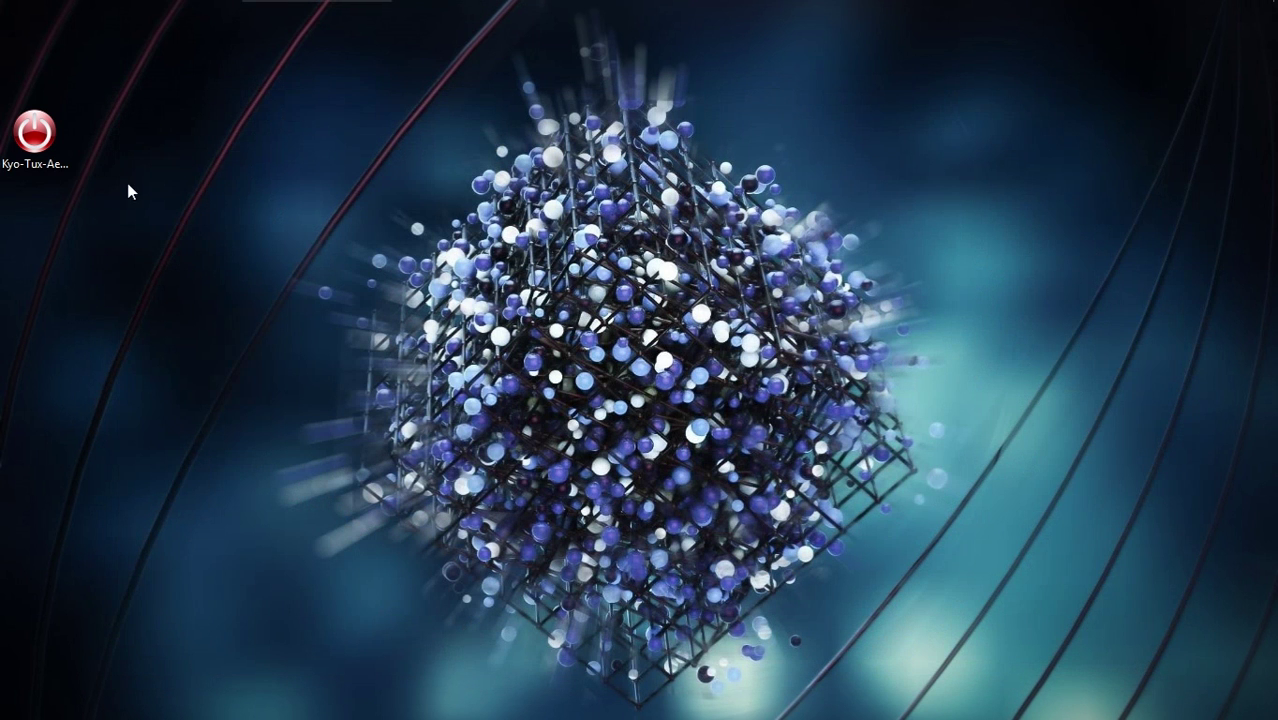
{"action": "left_click", "coordinate": [63, 137]}
{"action": "double_click", "coordinate": [64, 137]}
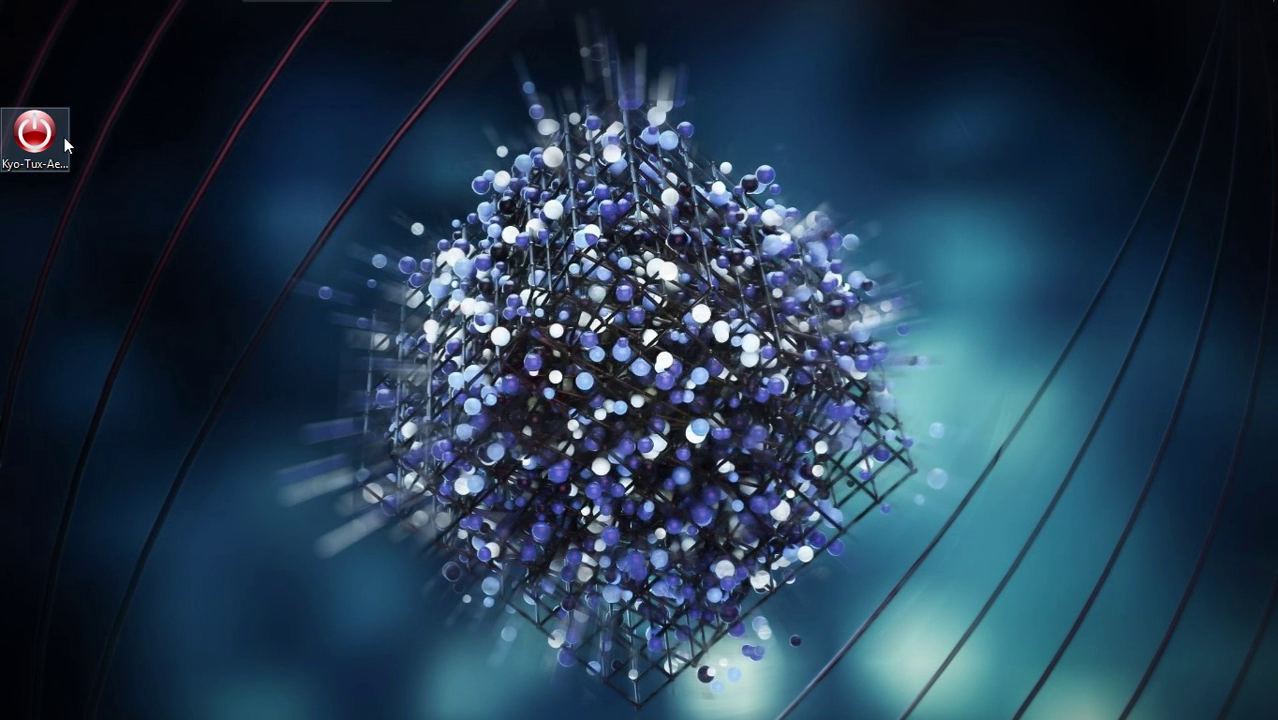
Start a new desktop shortcut and browse for its target in the Windows\System32 folder on Local Disk (C:).
{"action": "right_click", "coordinate": [469, 360]}
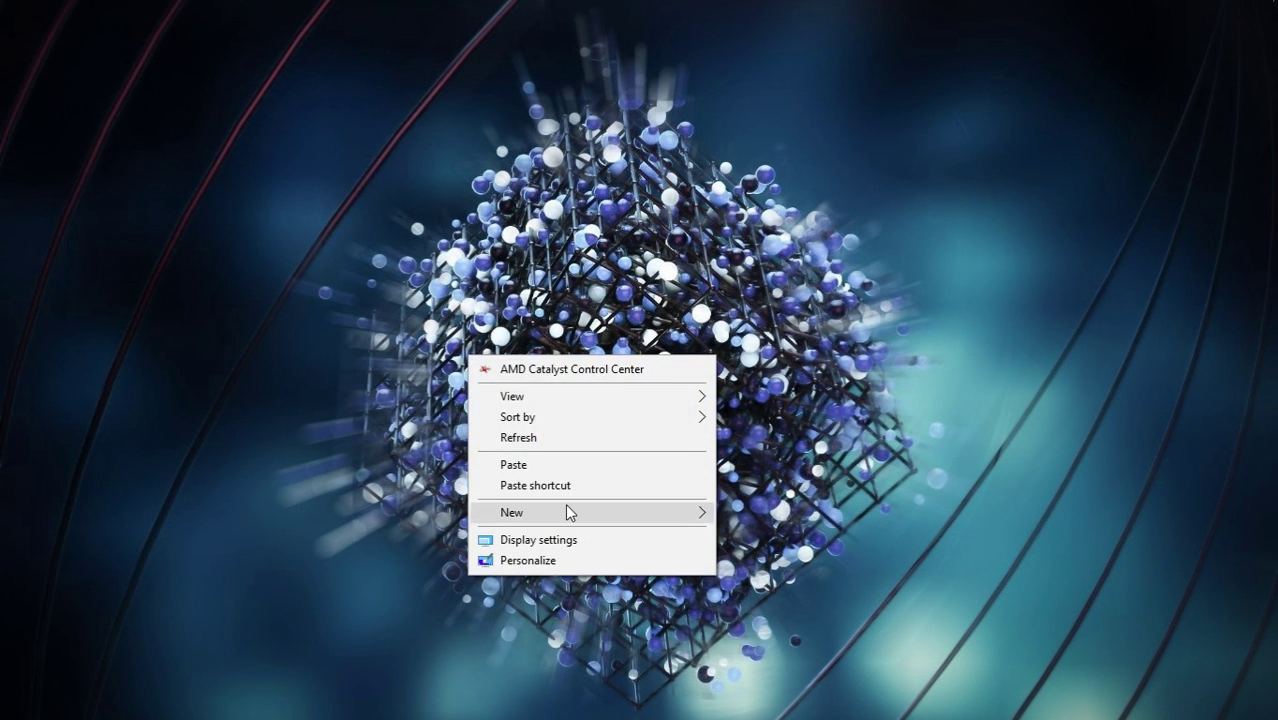
{"action": "mouse_move", "coordinate": [650, 514]}
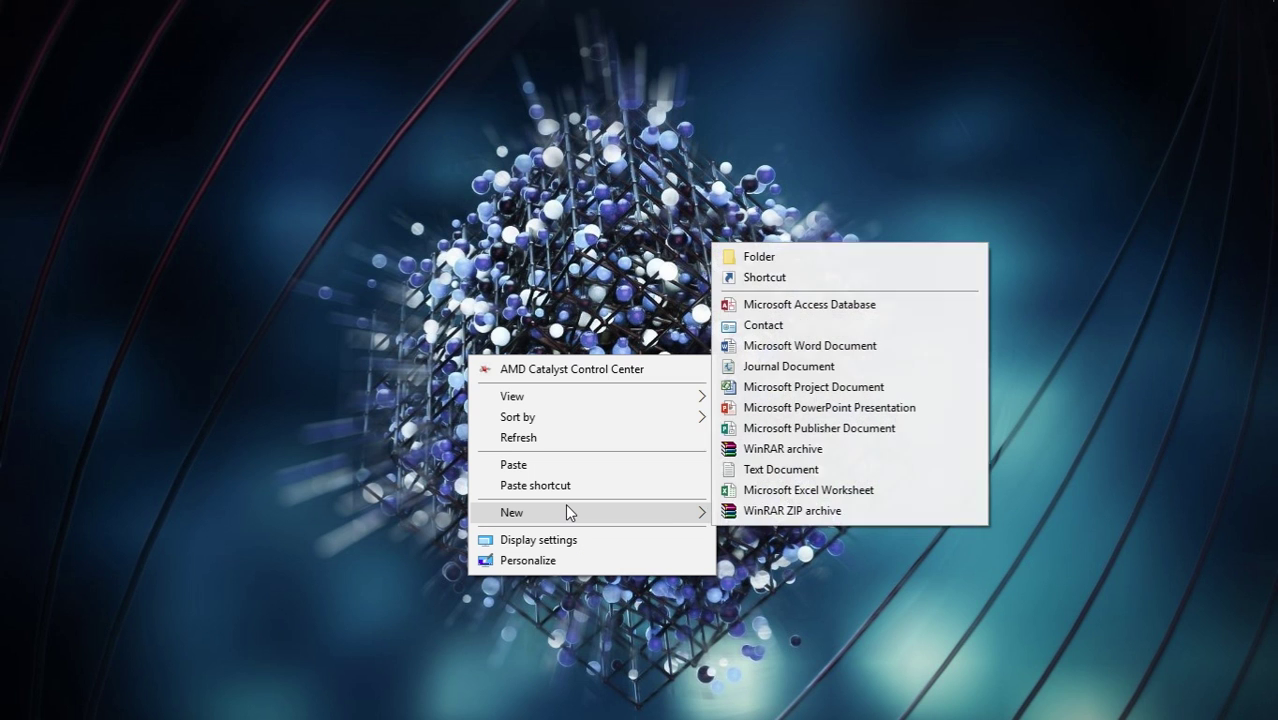
{"action": "left_click", "coordinate": [741, 279]}
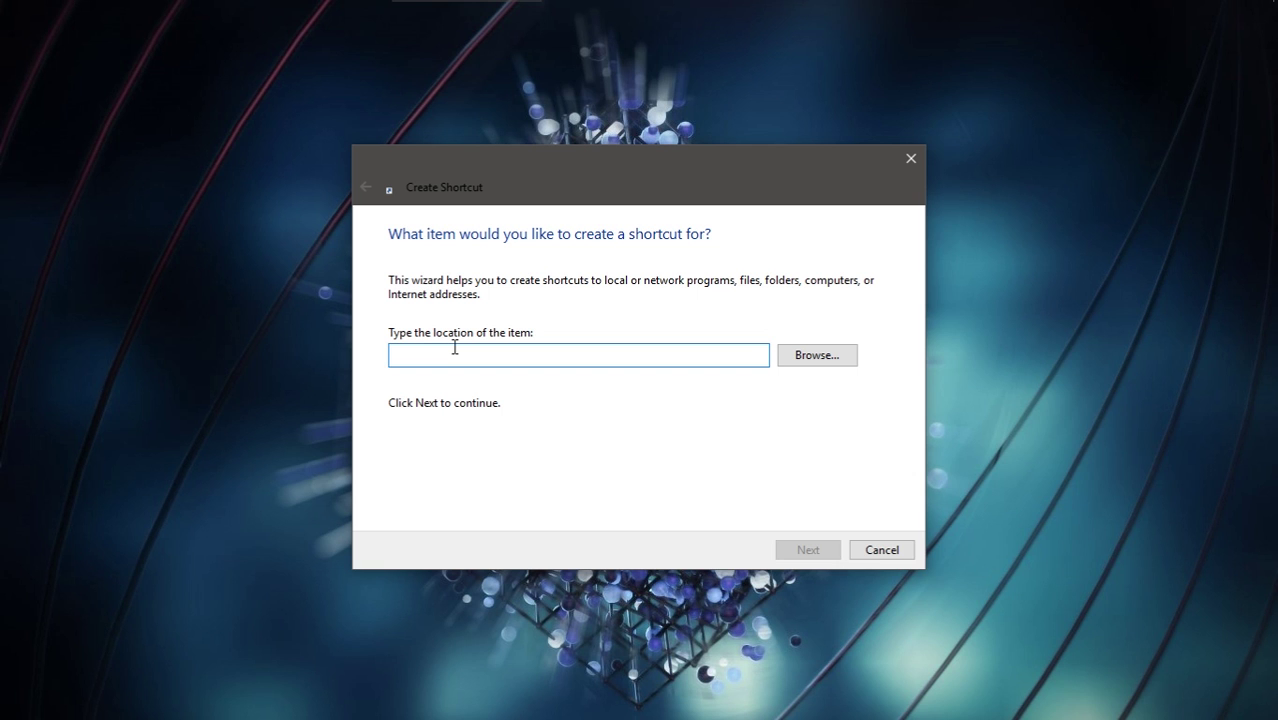
{"action": "left_click", "coordinate": [790, 357]}
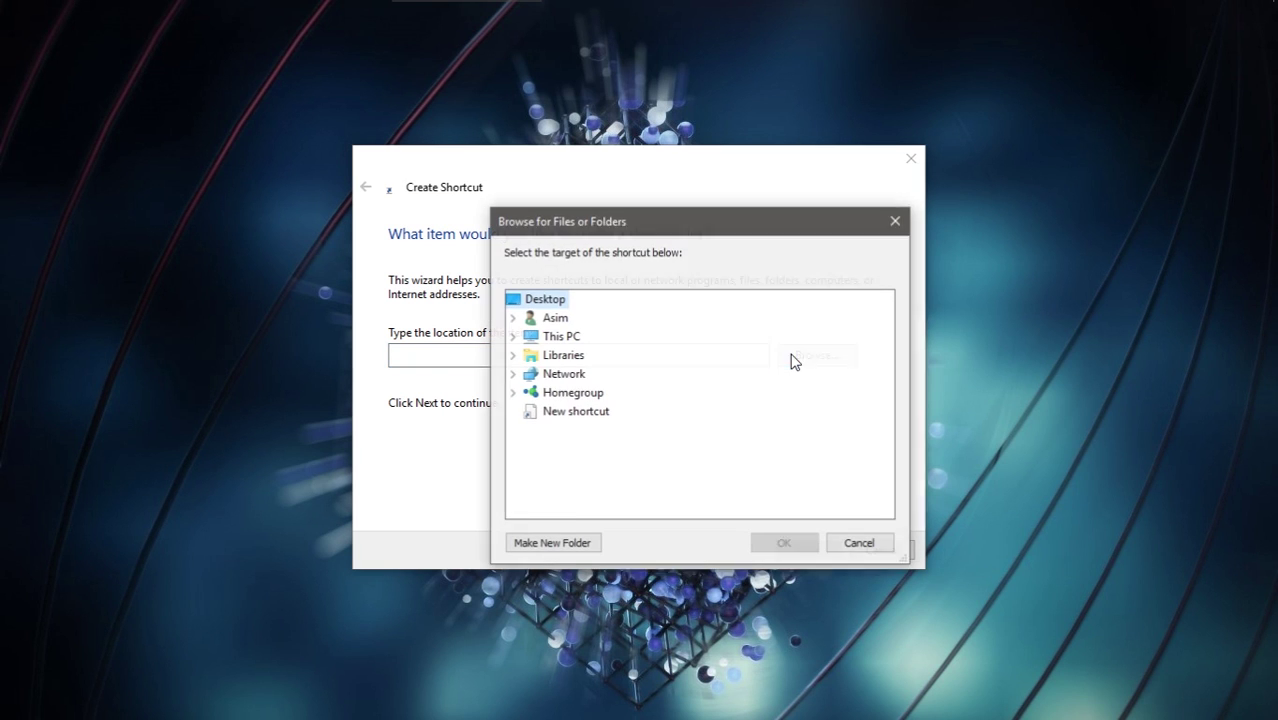
{"action": "left_click", "coordinate": [513, 337]}
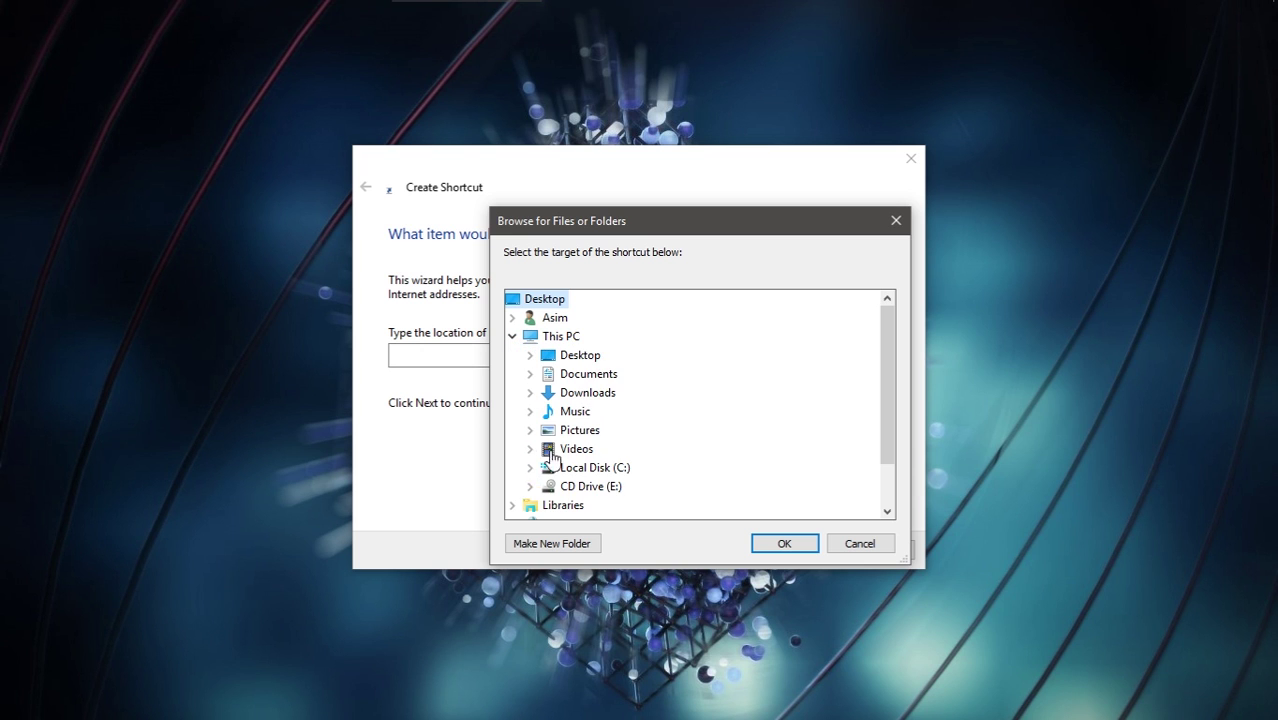
{"action": "scroll", "coordinate": [551, 458], "scroll_direction": "down", "scroll_amount": 1}
{"action": "left_click", "coordinate": [533, 418]}
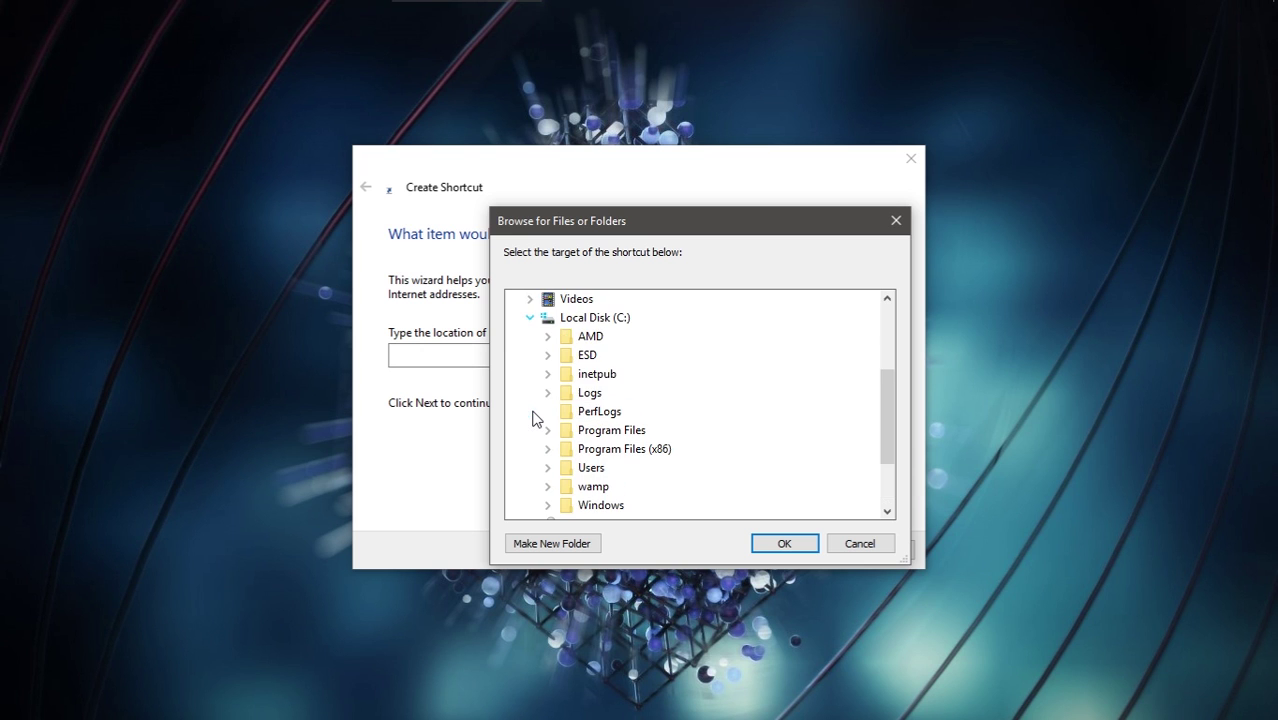
{"action": "scroll", "coordinate": [560, 414], "scroll_direction": "down", "scroll_amount": 2}
{"action": "left_click", "coordinate": [548, 411]}
{"action": "scroll", "coordinate": [563, 397], "scroll_direction": "down", "scroll_amount": 2}
{"action": "scroll", "coordinate": [563, 397], "scroll_direction": "down", "scroll_amount": 15}
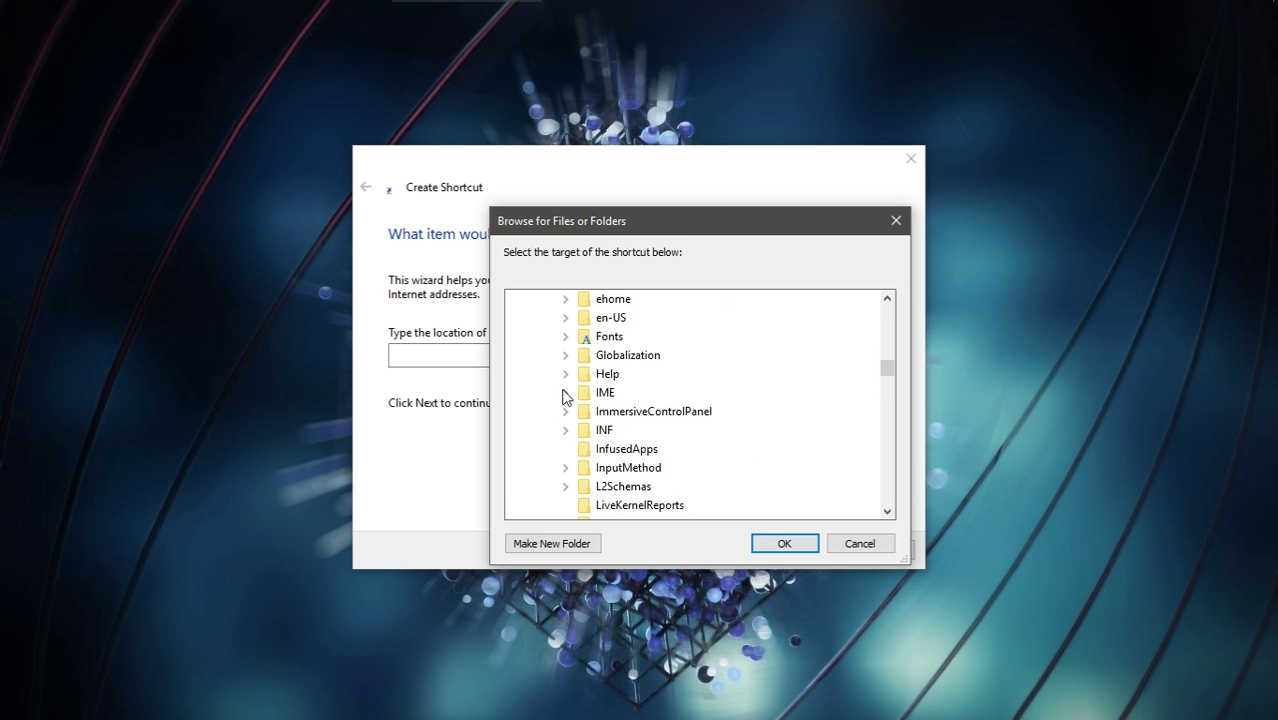
{"action": "scroll", "coordinate": [563, 397], "scroll_direction": "down", "scroll_amount": 5}
{"action": "scroll", "coordinate": [563, 397], "scroll_direction": "up", "scroll_amount": 2}
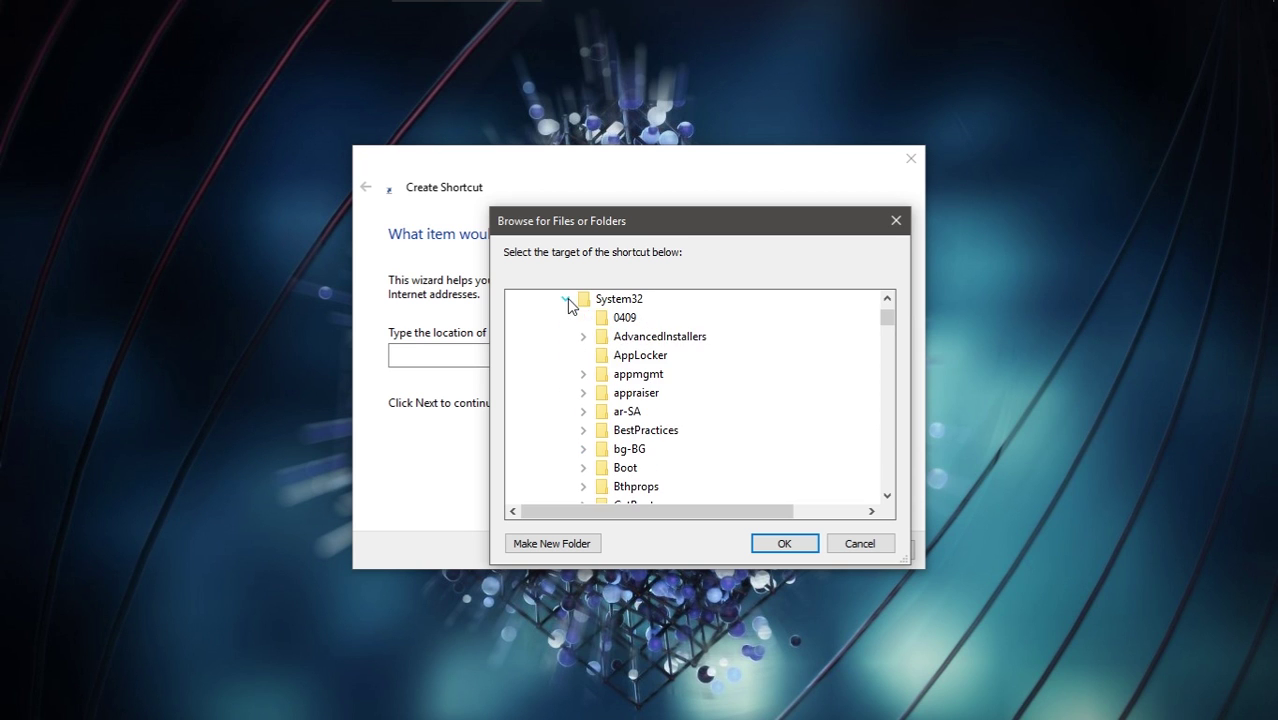
Choose the shutdown program in the System32 folder as the shortcut's target.
{"action": "scroll", "coordinate": [740, 378], "scroll_direction": "down", "scroll_amount": 6}
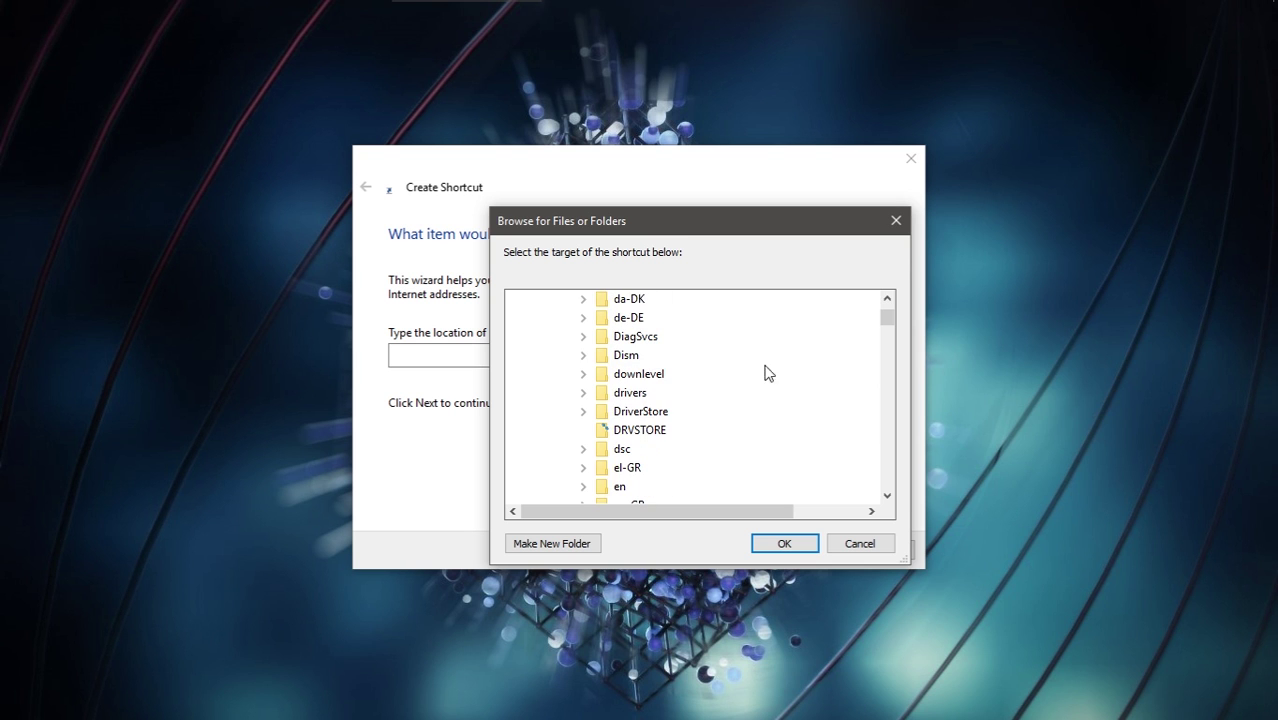
{"action": "left_click_drag", "start_coordinate": [886, 327], "coordinate": [887, 440]}
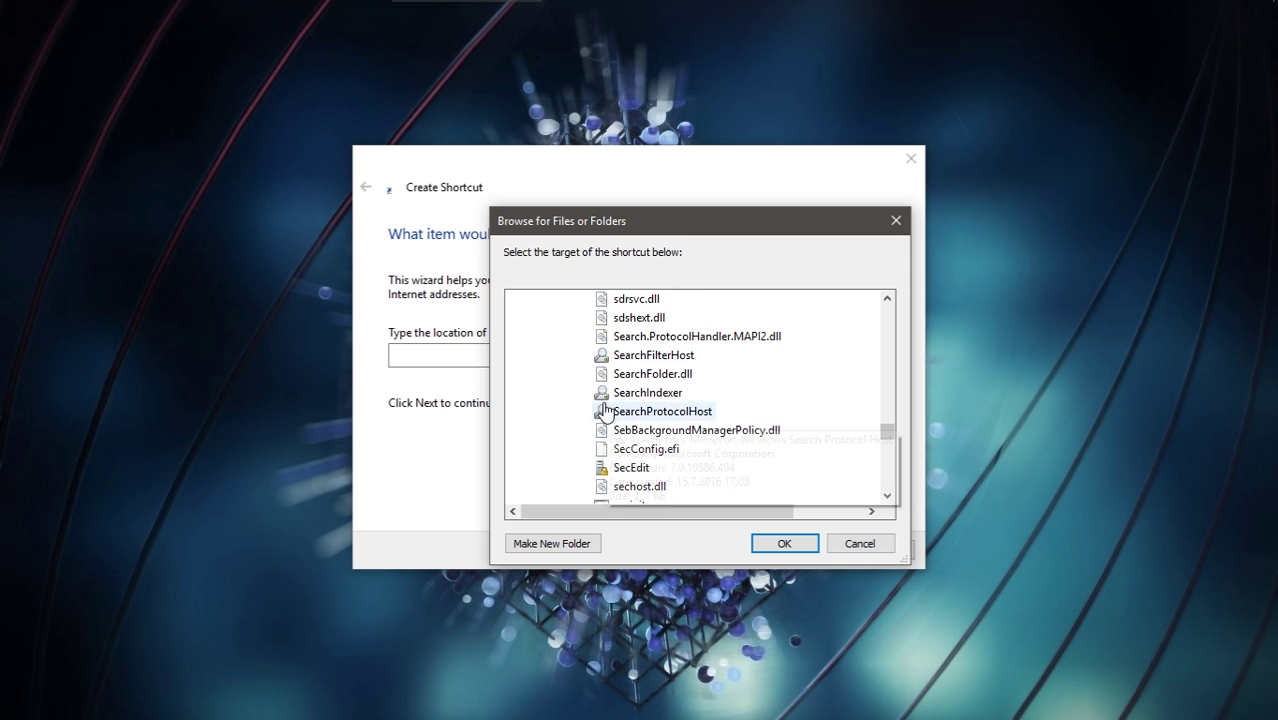
{"action": "scroll", "coordinate": [565, 400], "scroll_direction": "up", "scroll_amount": 1}
{"action": "scroll", "coordinate": [565, 391], "scroll_direction": "down", "scroll_amount": 4}
{"action": "scroll", "coordinate": [565, 386], "scroll_direction": "down", "scroll_amount": 6}
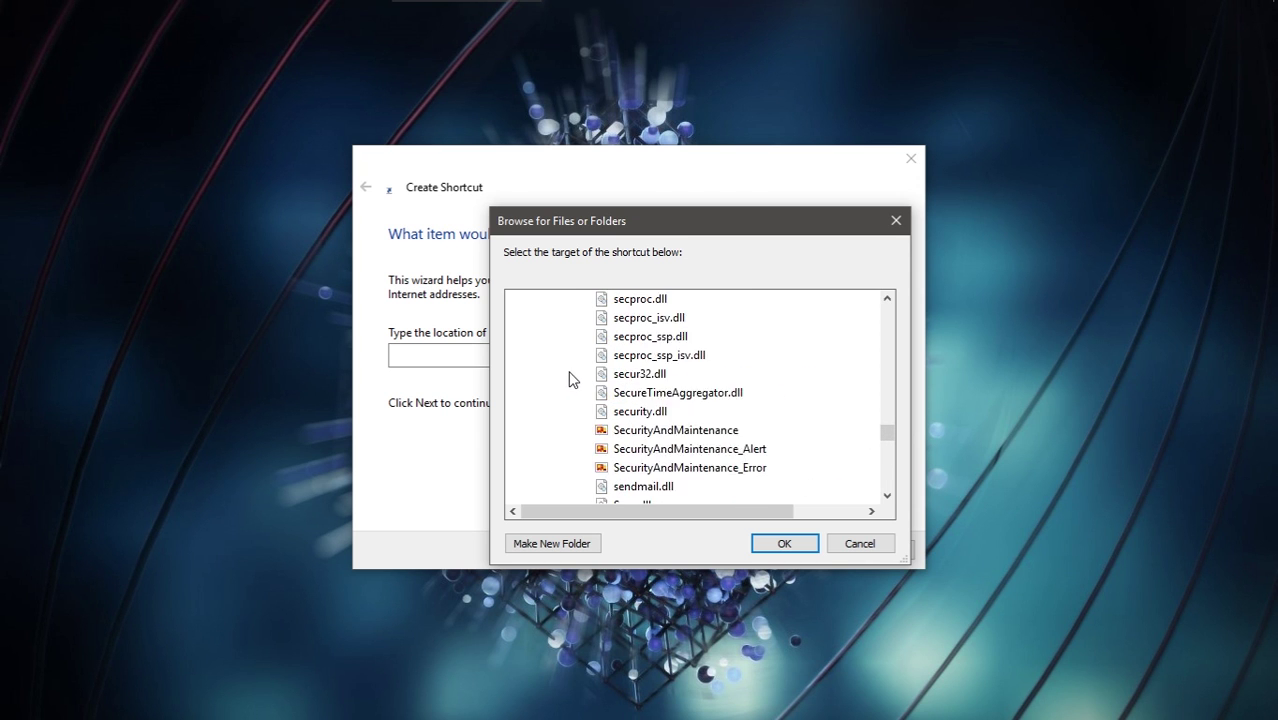
{"action": "scroll", "coordinate": [632, 413], "scroll_direction": "down", "scroll_amount": 6}
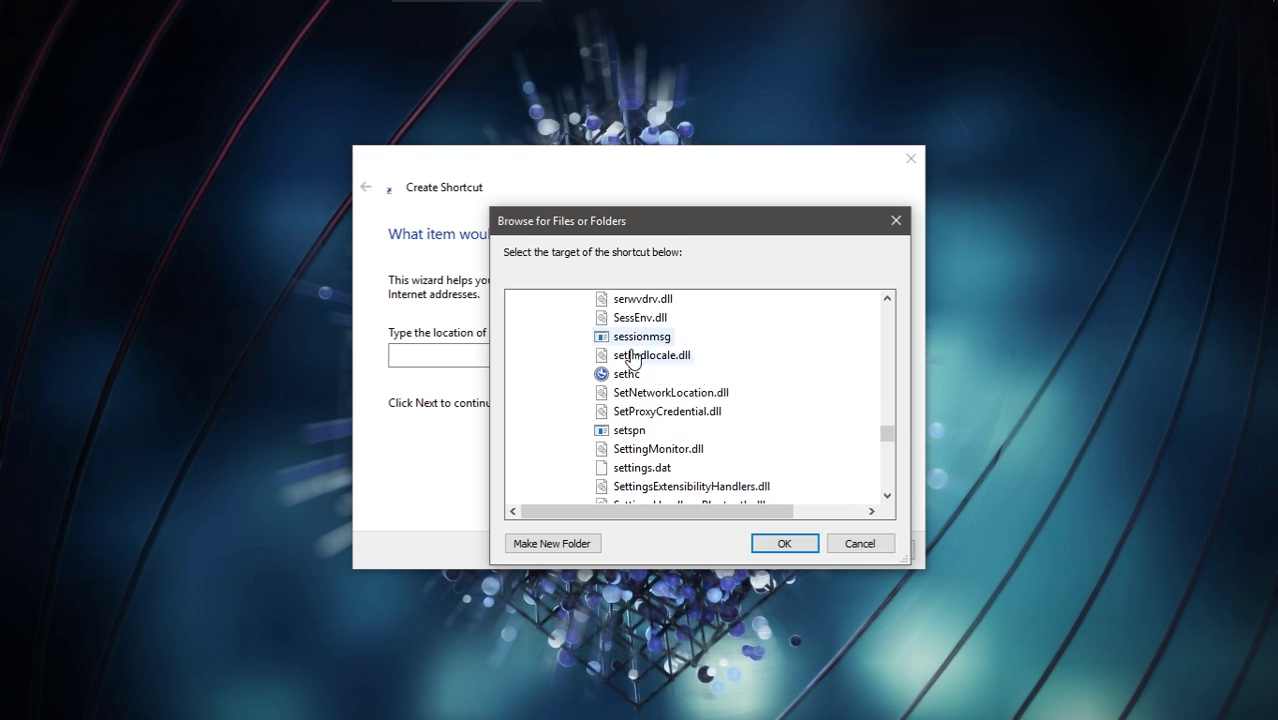
{"action": "scroll", "coordinate": [640, 415], "scroll_direction": "down", "scroll_amount": 6}
{"action": "scroll", "coordinate": [657, 416], "scroll_direction": "down", "scroll_amount": 3}
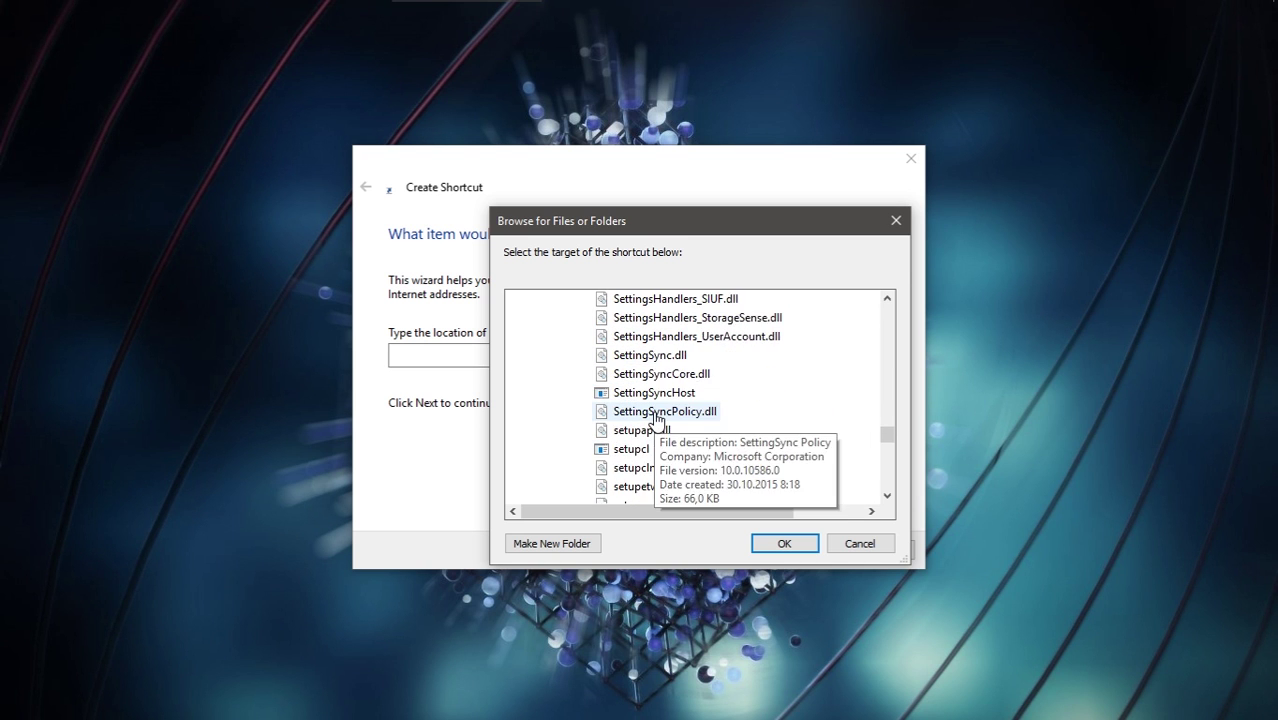
{"action": "scroll", "coordinate": [660, 418], "scroll_direction": "down", "scroll_amount": 15}
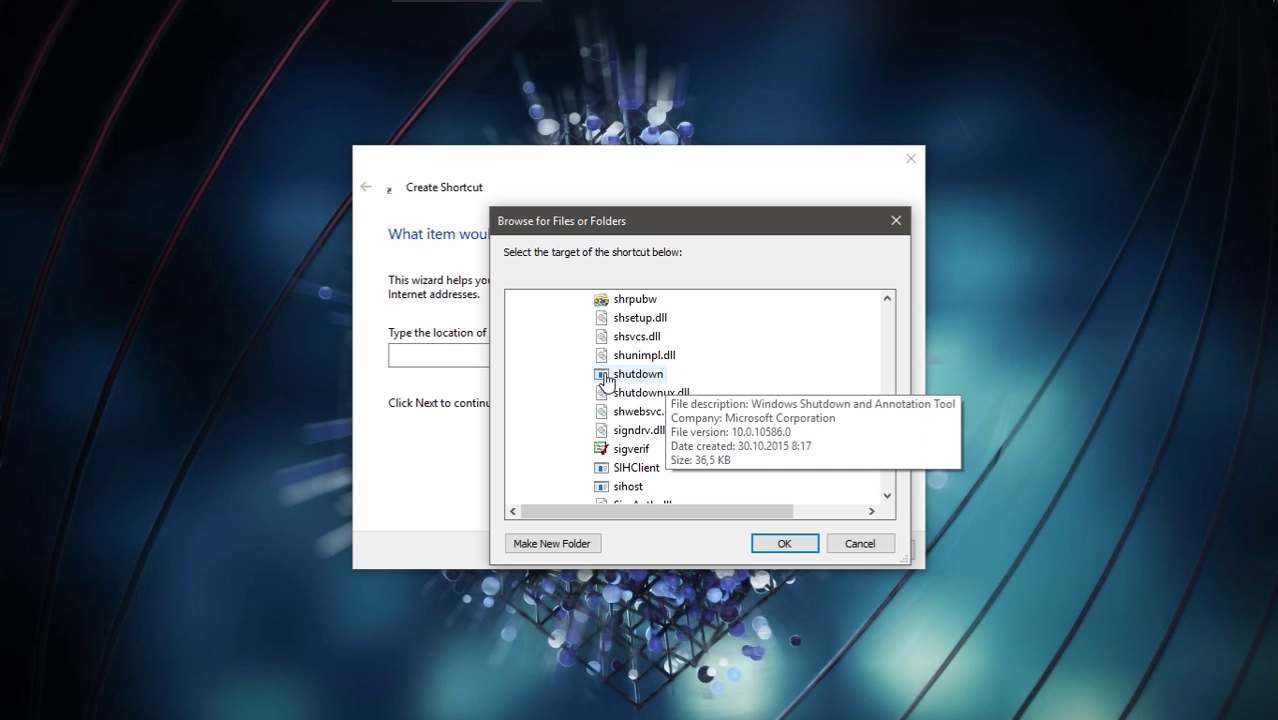
{"action": "left_click", "coordinate": [628, 380]}
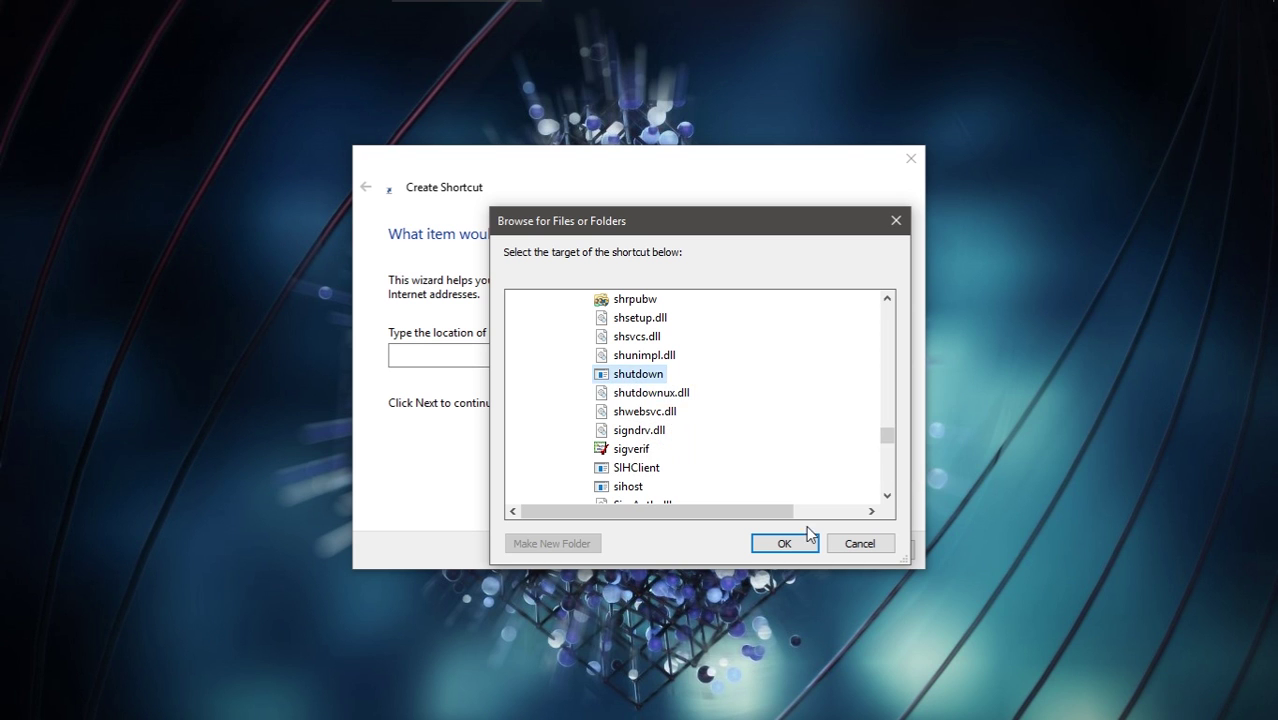
{"action": "left_click", "coordinate": [785, 543]}
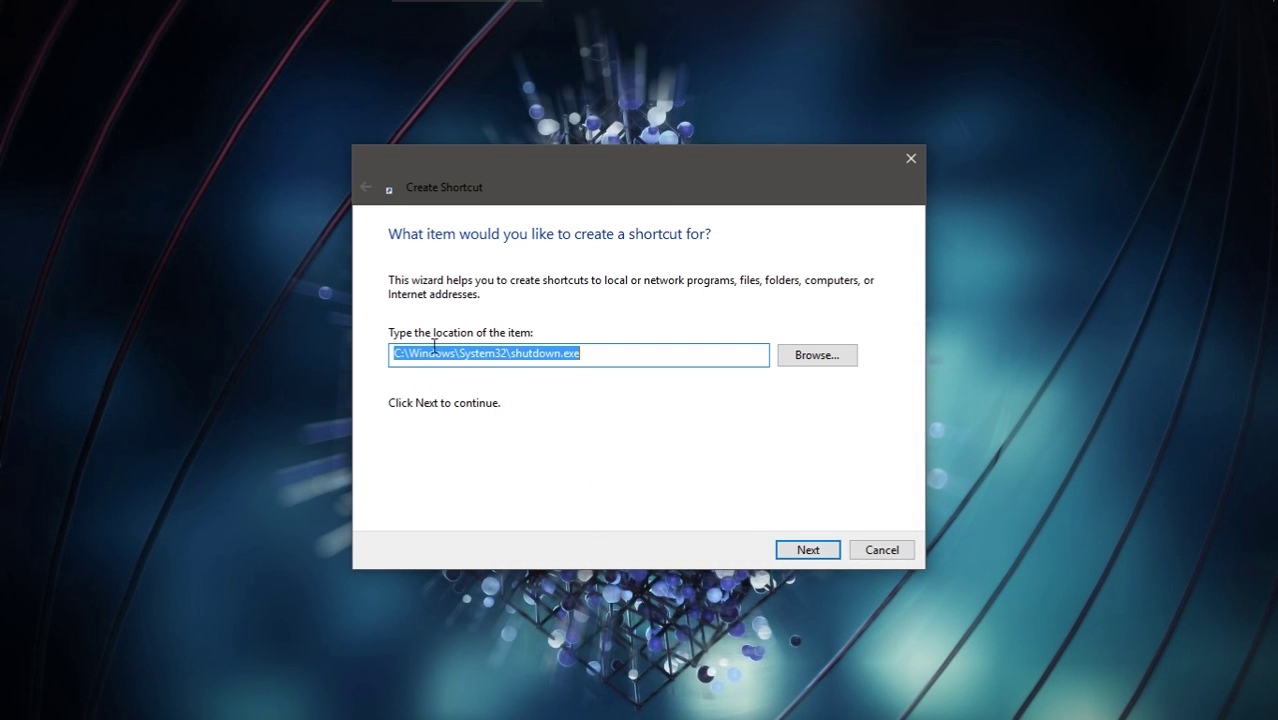
Accept the shutdown.exe location, name the shortcut Shutdown, and finish creating it.
{"action": "left_click", "coordinate": [595, 355]}
{"action": "left_click_drag", "start_coordinate": [396, 353], "coordinate": [455, 353]}
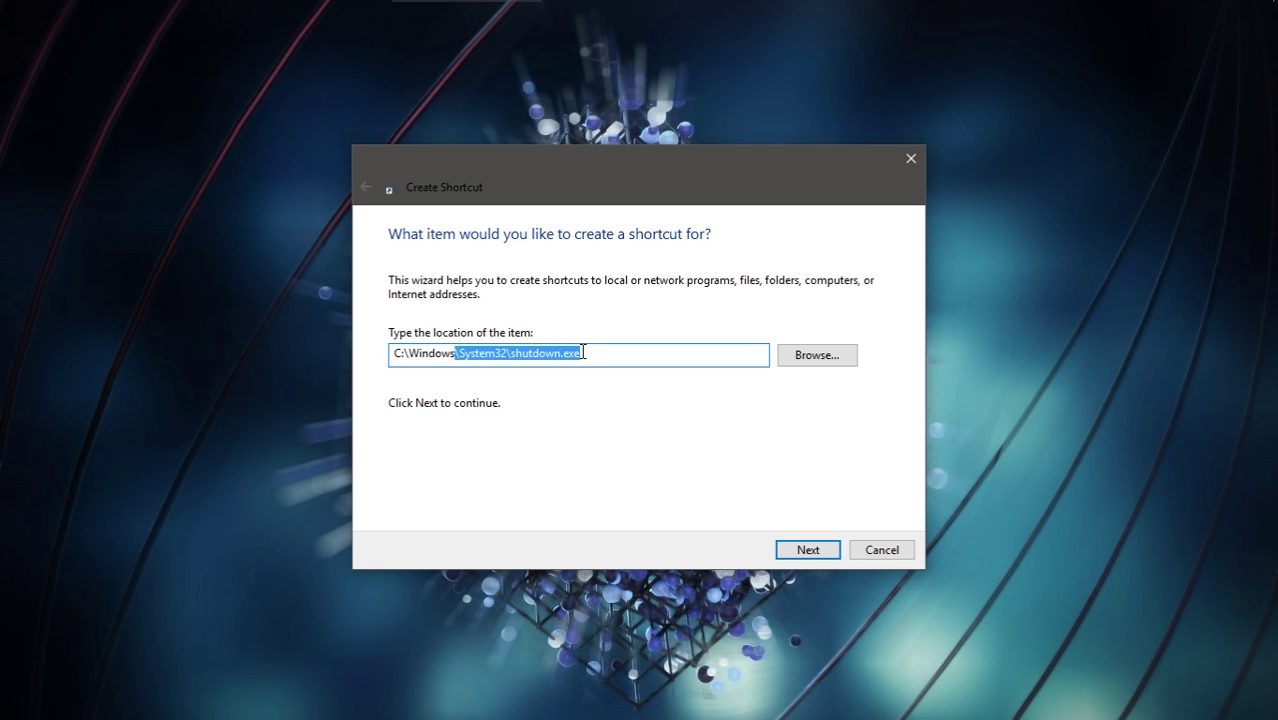
{"action": "left_click", "coordinate": [552, 355]}
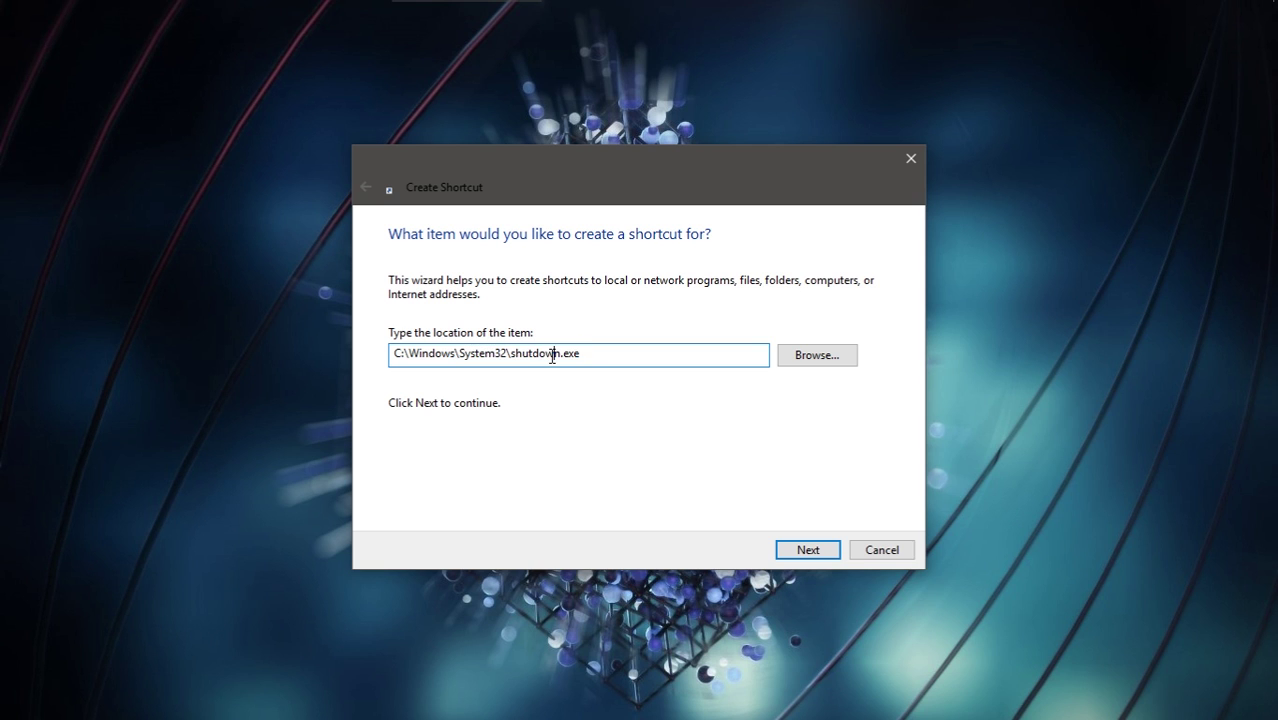
{"action": "left_click", "coordinate": [808, 556]}
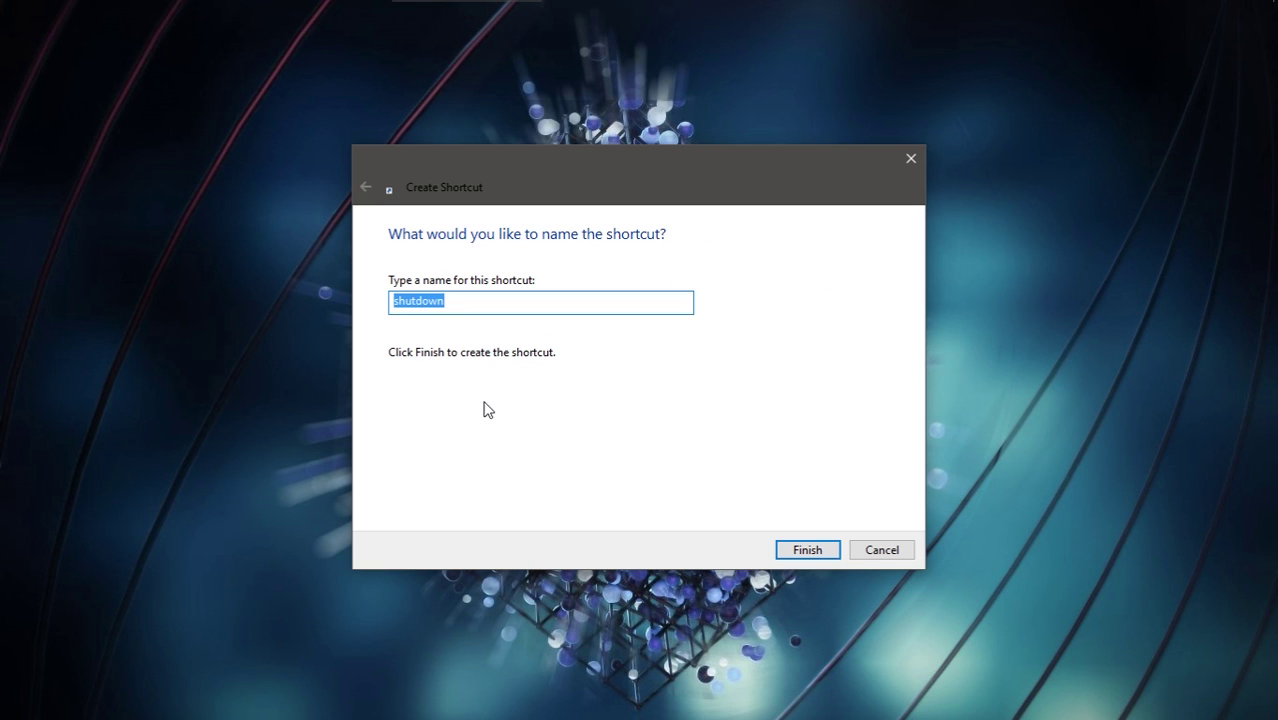
{"action": "key", "text": "Left"}
{"action": "type", "text": "S"}
{"action": "left_click", "coordinate": [824, 558]}
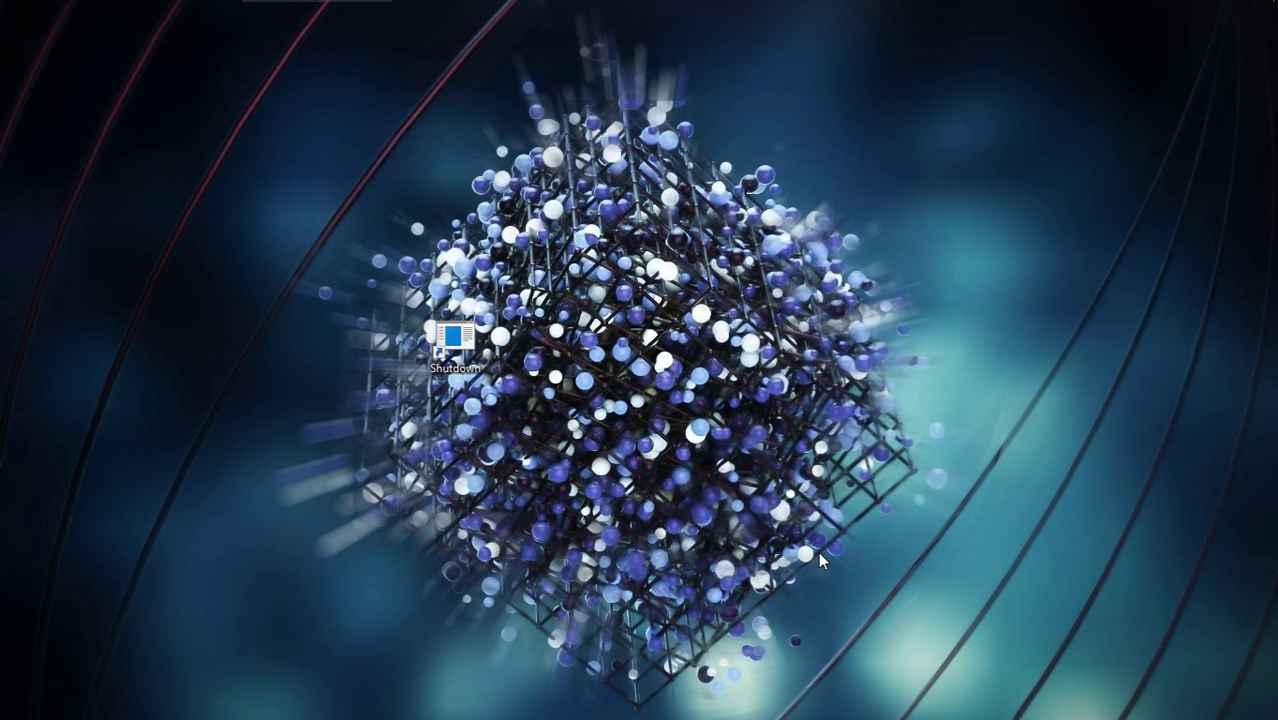
Add the Shutdown shortcut to the dock beside This PC and permanently delete its desktop copy.
{"action": "left_click_drag", "start_coordinate": [467, 355], "coordinate": [128, 660]}
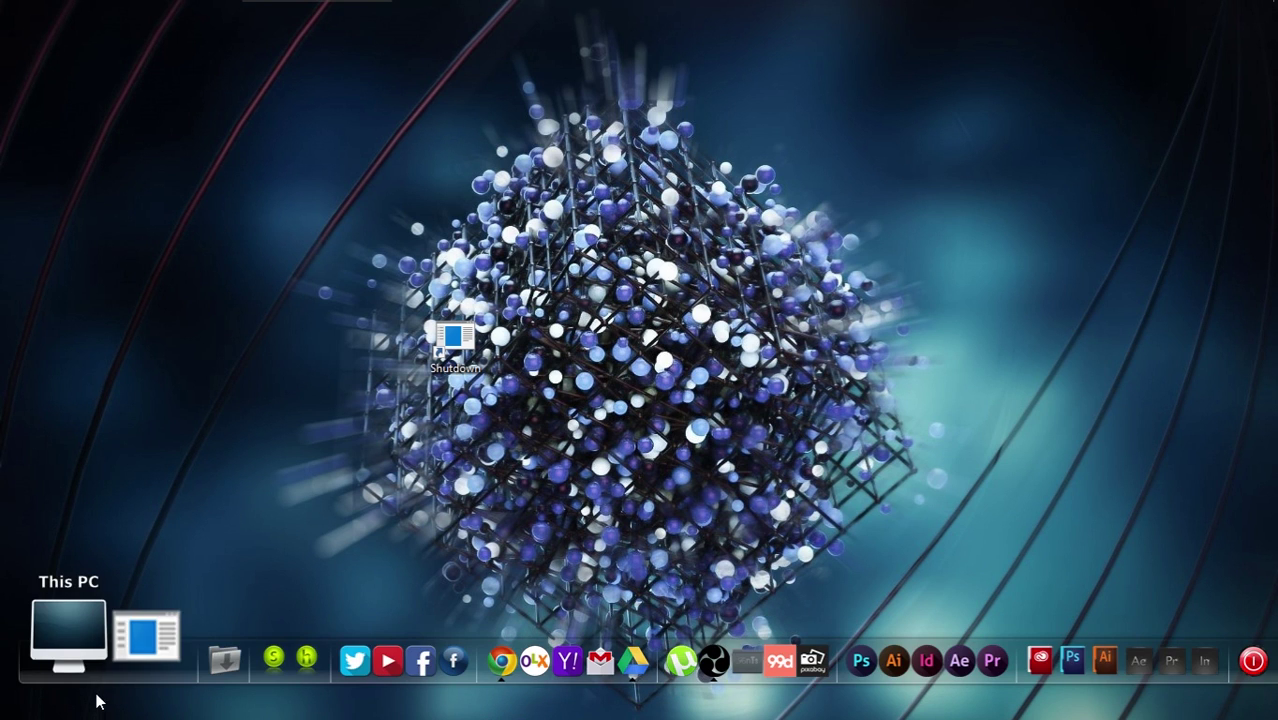
{"action": "key", "text": "shift+Delete"}
{"action": "key", "text": "Return"}
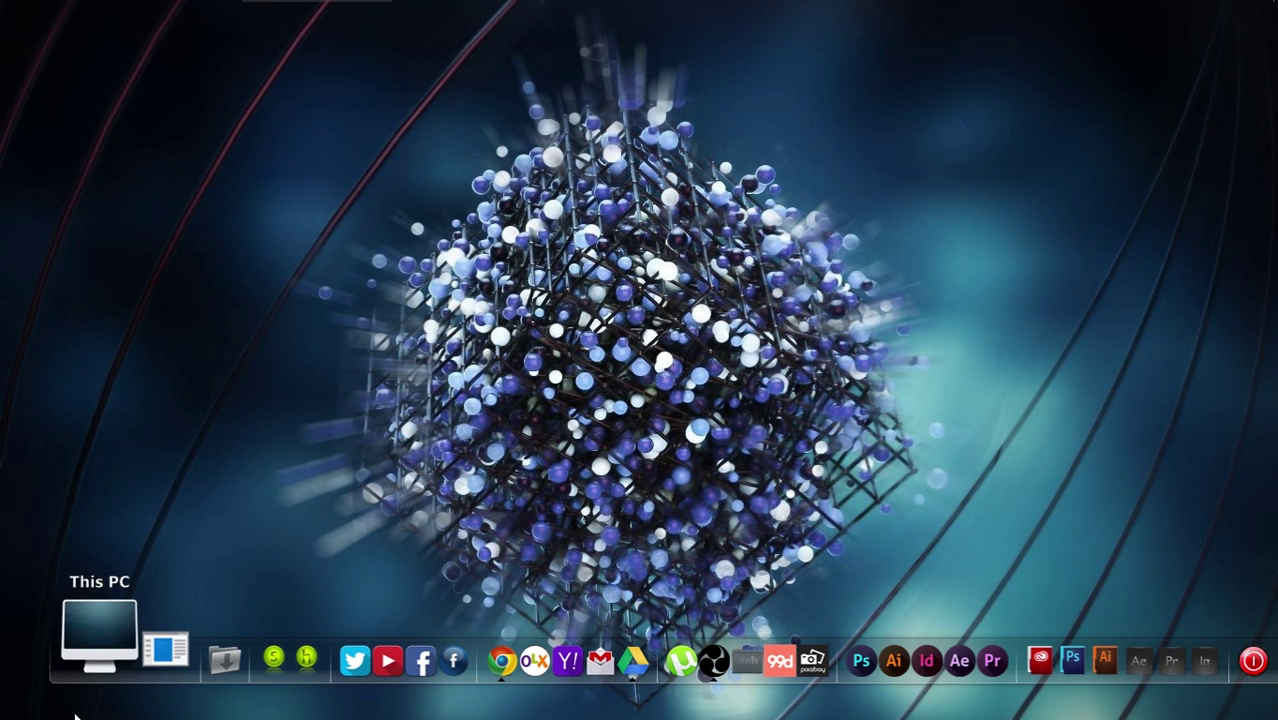
Set the dock's Shutdown item to use the Kyo-Tux-Aeon-Sign-Shutdown.ico icon.
{"action": "right_click", "coordinate": [118, 651]}
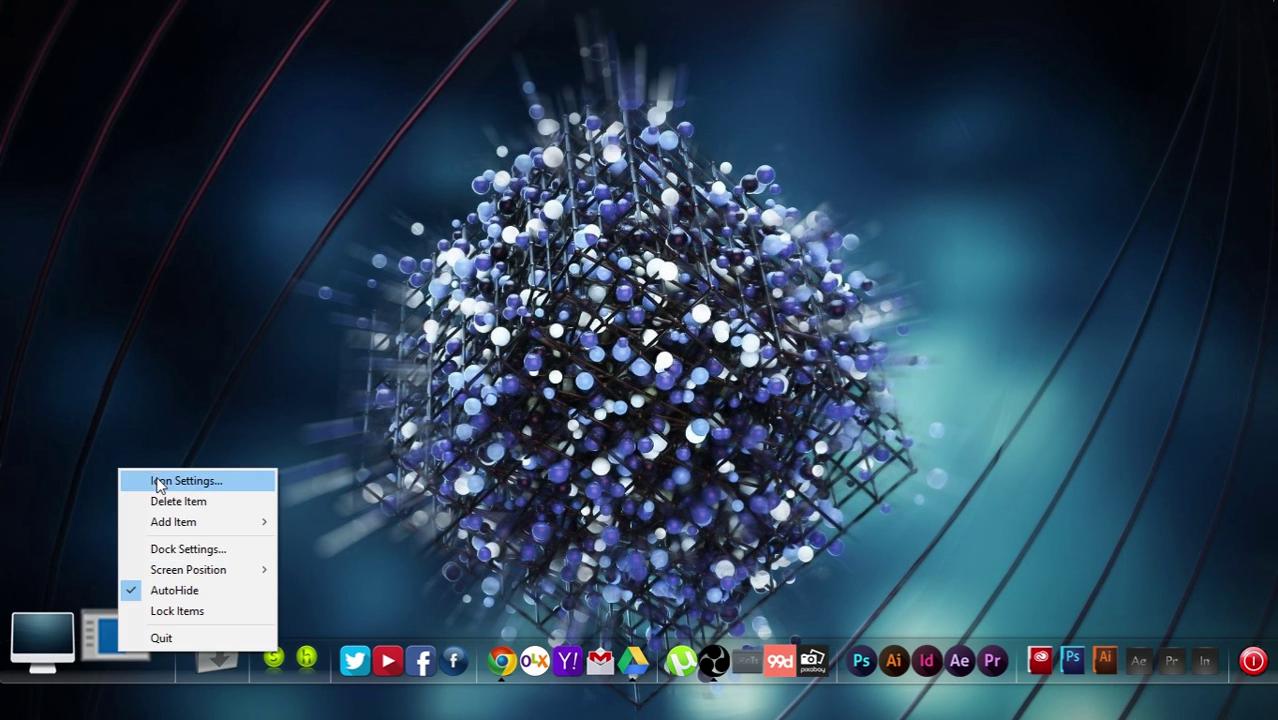
{"action": "left_click", "coordinate": [158, 484]}
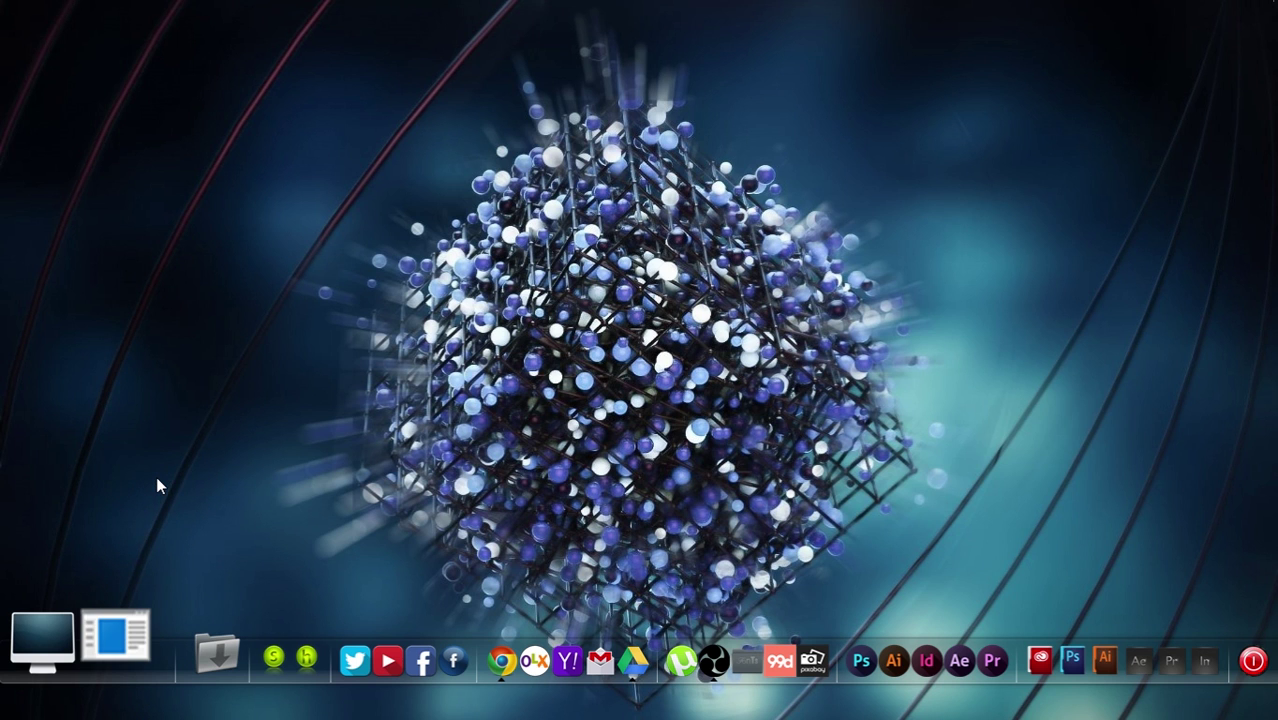
{"action": "scroll", "coordinate": [745, 232], "scroll_direction": "down", "scroll_amount": 10}
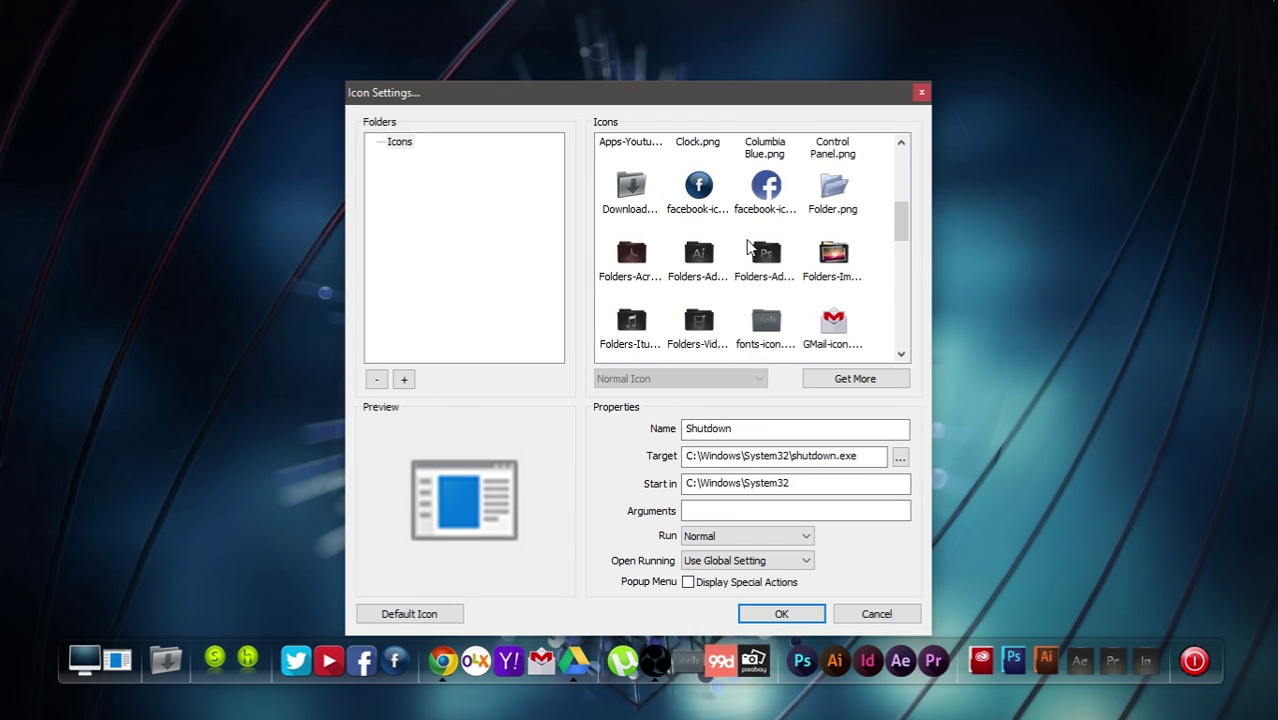
{"action": "left_click", "coordinate": [699, 155]}
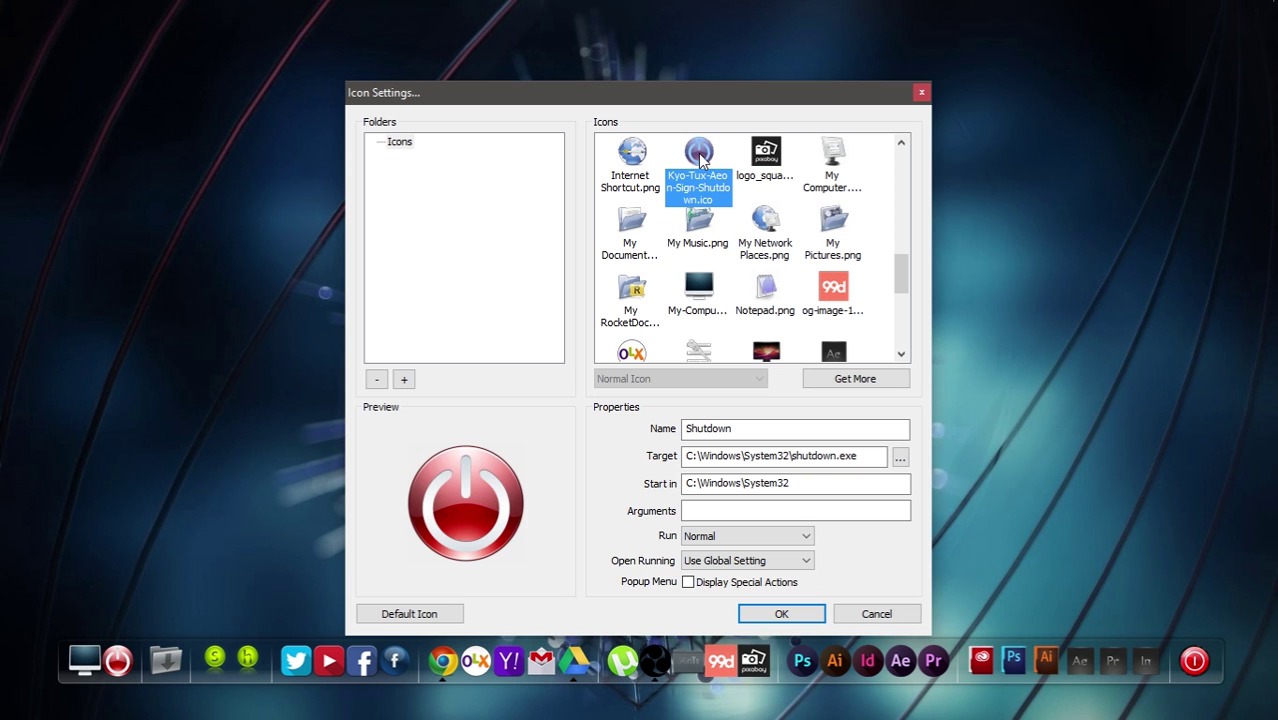
{"action": "left_click", "coordinate": [781, 613]}
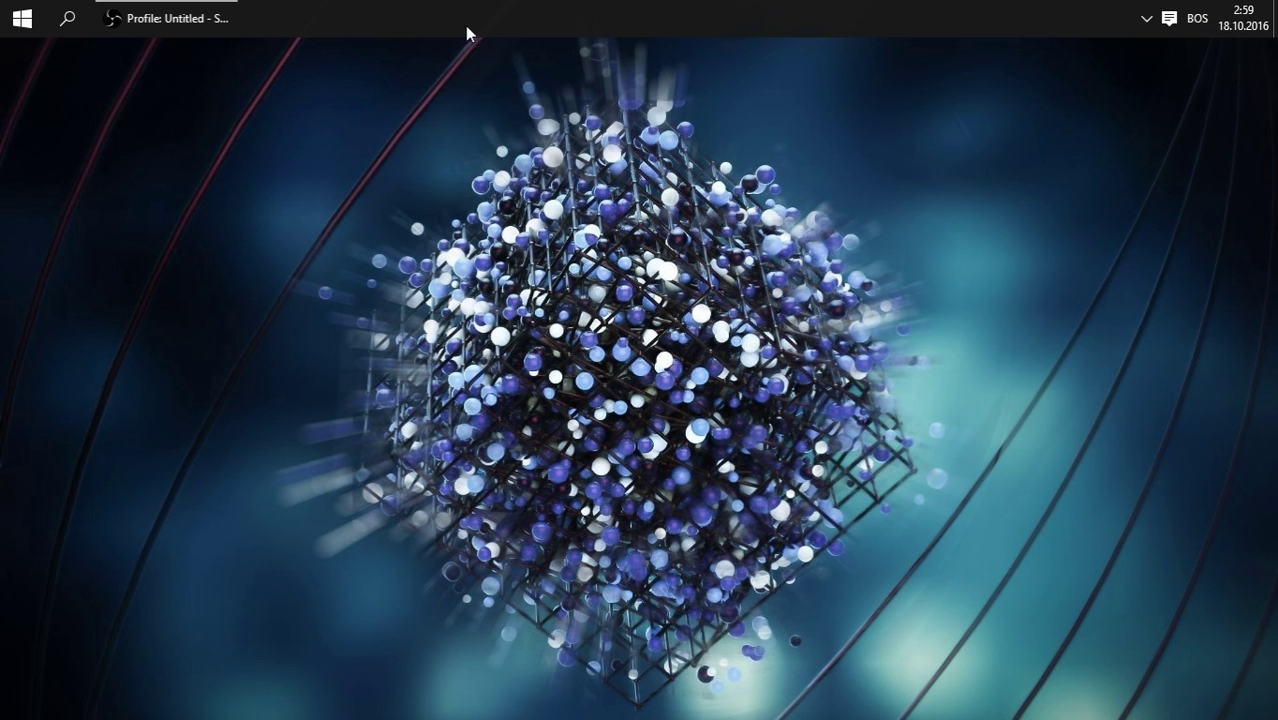
View the current Windows Start menu and close it.
{"action": "left_click", "coordinate": [20, 22]}
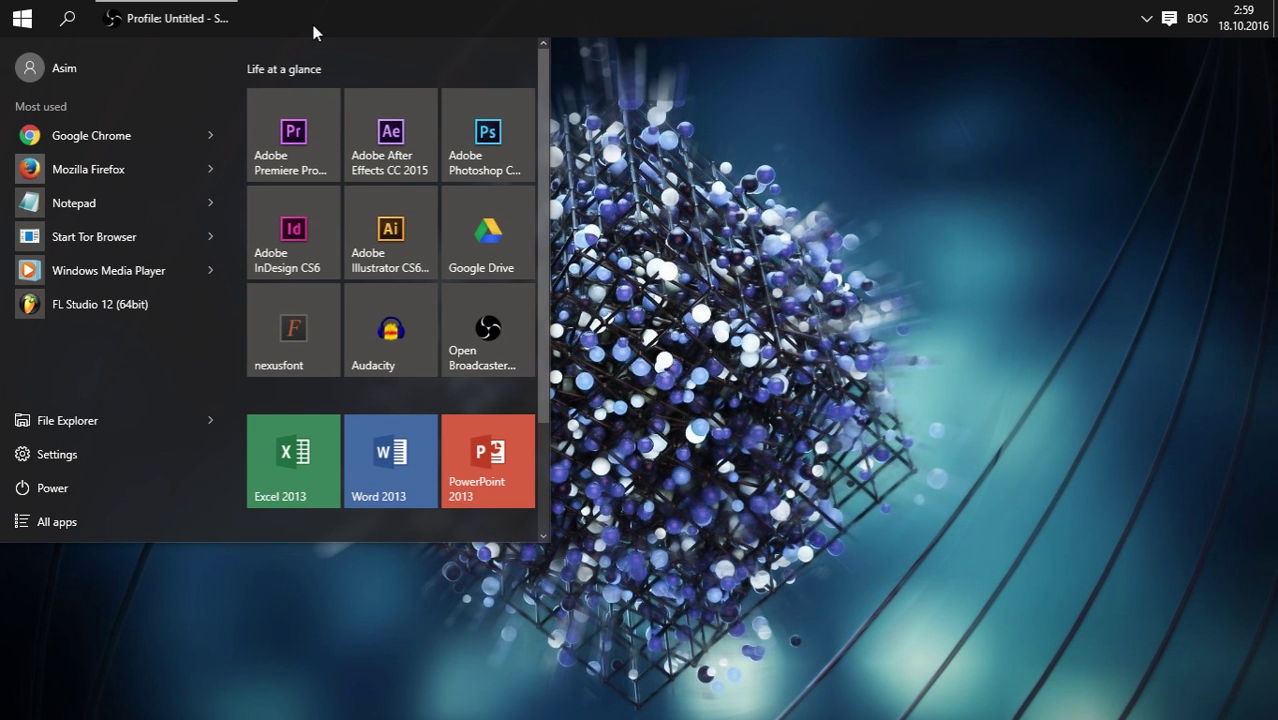
{"action": "left_click", "coordinate": [665, 58]}
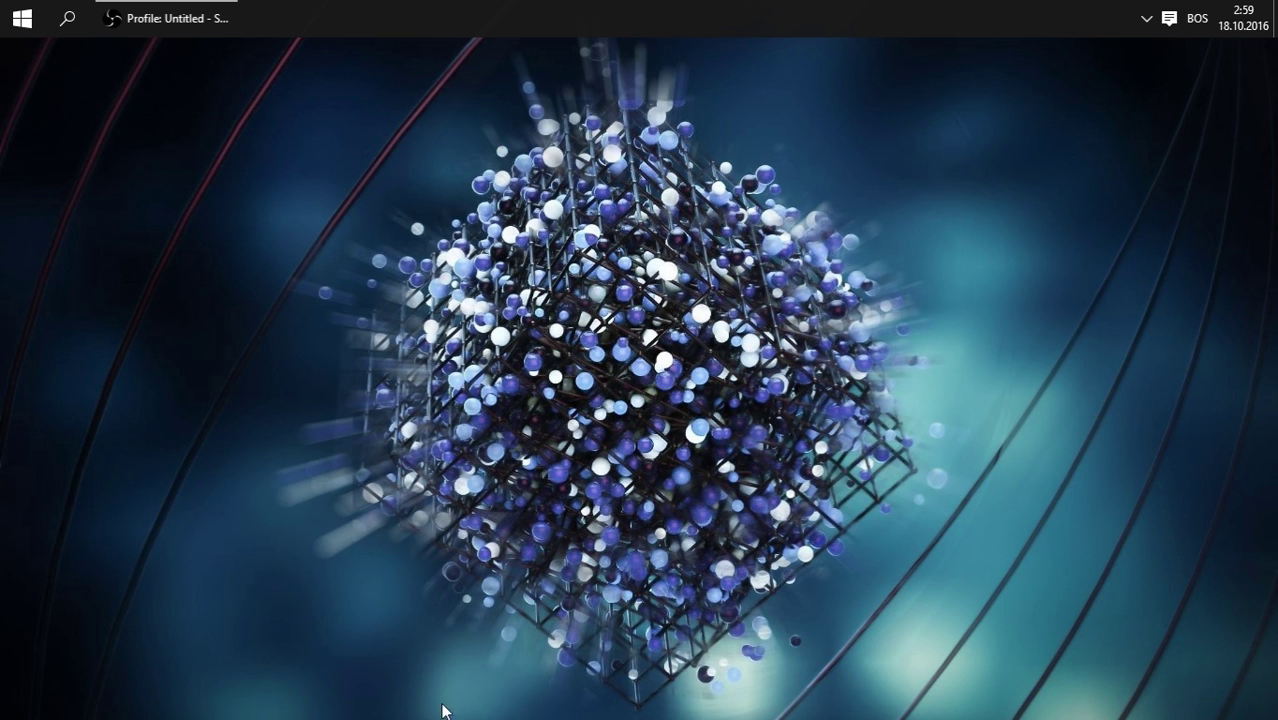
Open Google Chrome from the dock, search for startisback, and view the startisback.com home page.
{"action": "left_click", "coordinate": [431, 634]}
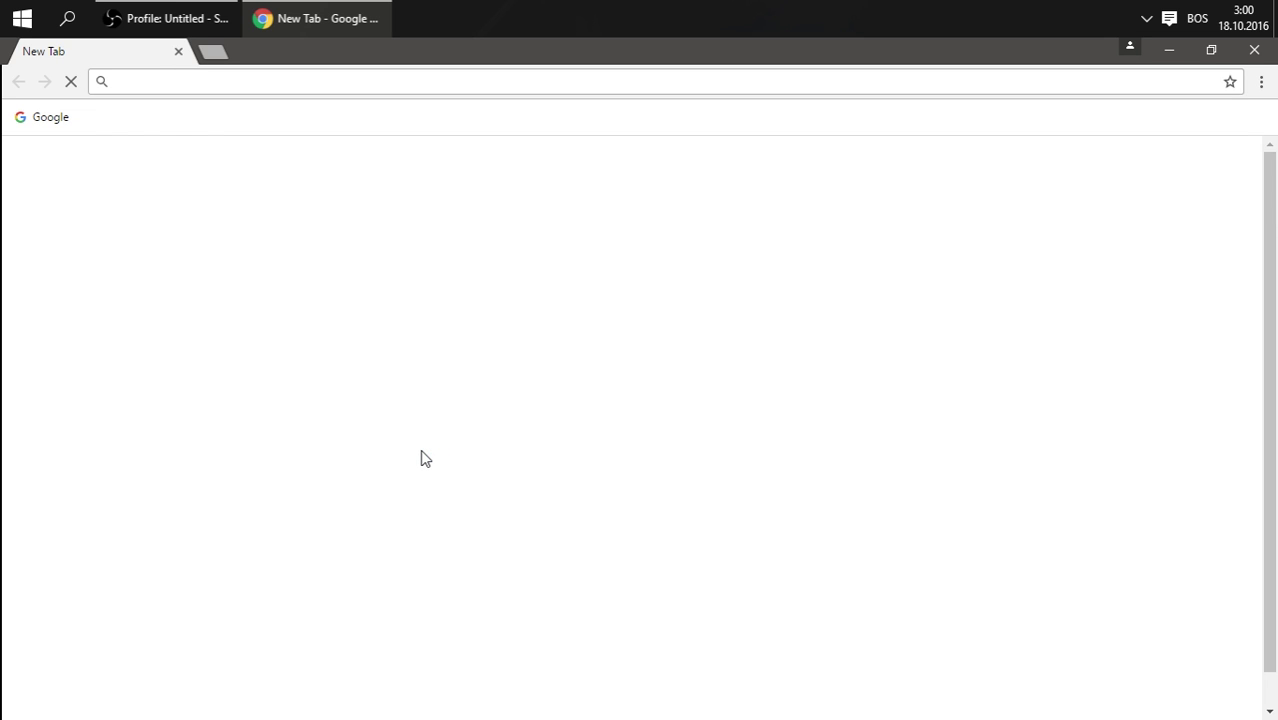
{"action": "type", "text": "startis"}
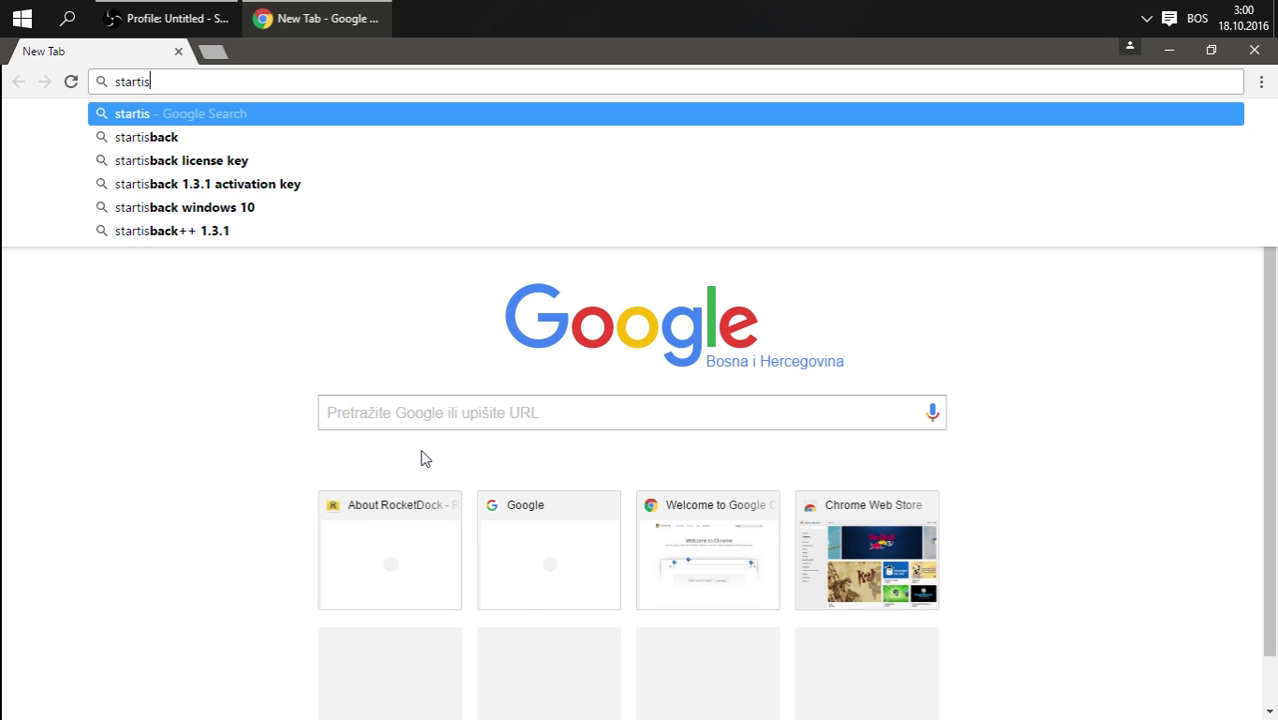
{"action": "type", "text": "back"}
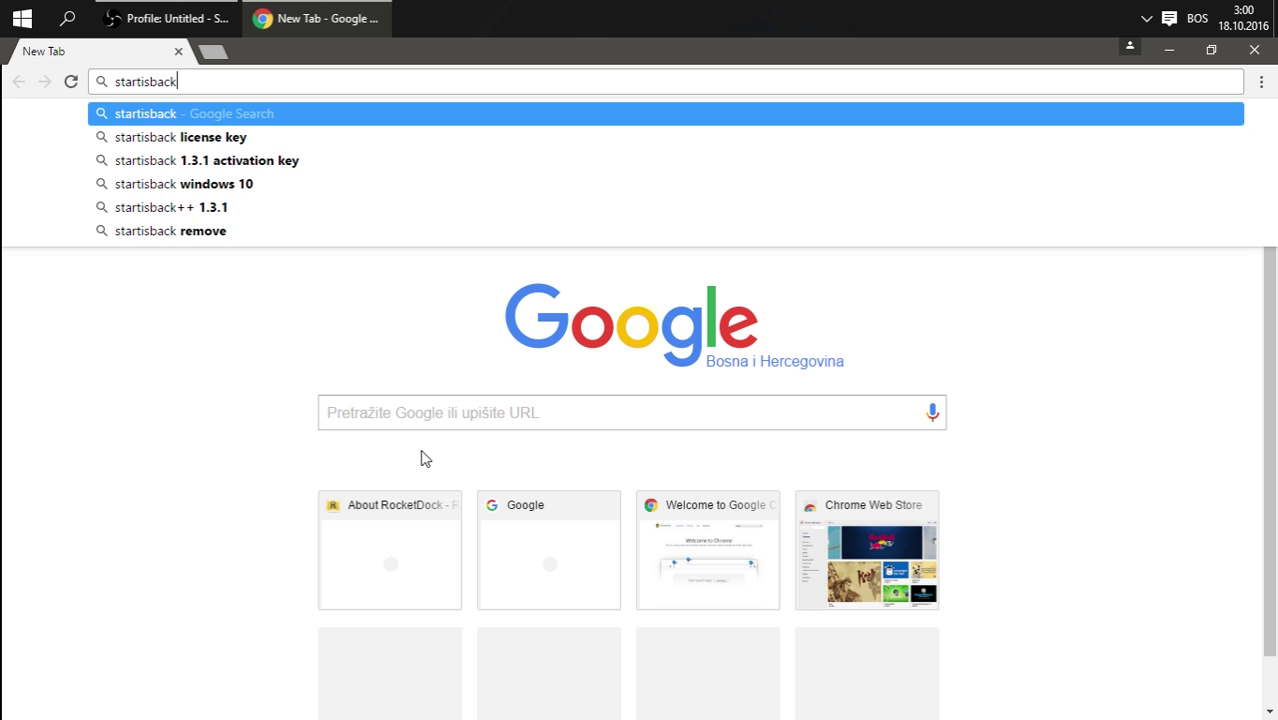
{"action": "key", "text": "Return"}
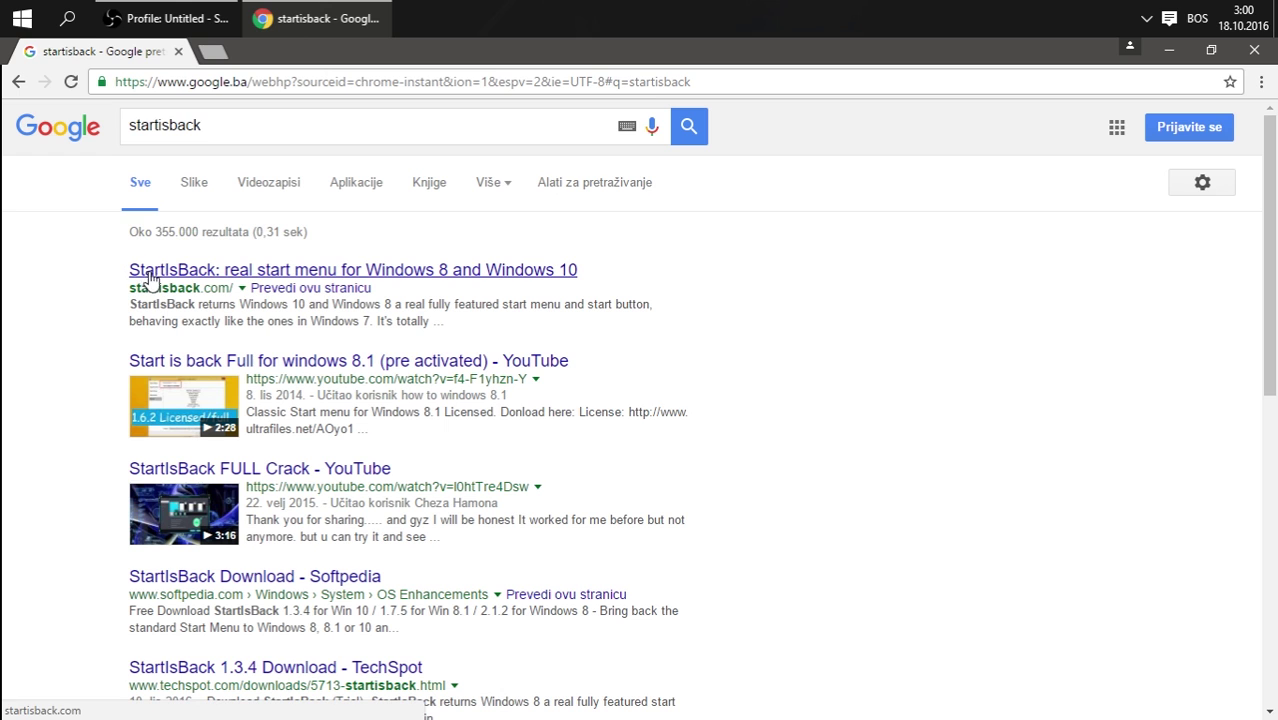
{"action": "left_click", "coordinate": [255, 279]}
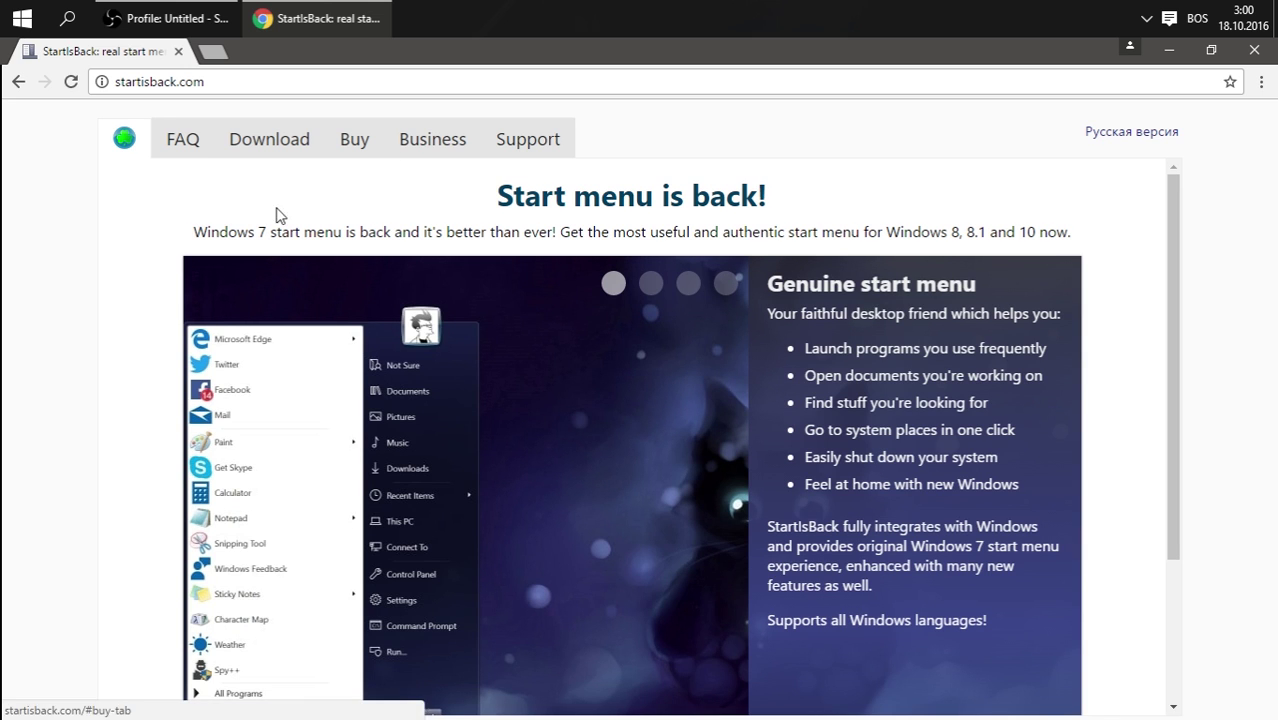
{"action": "scroll", "coordinate": [116, 222], "scroll_direction": "down", "scroll_amount": 2}
{"action": "scroll", "coordinate": [177, 208], "scroll_direction": "up", "scroll_amount": 2}
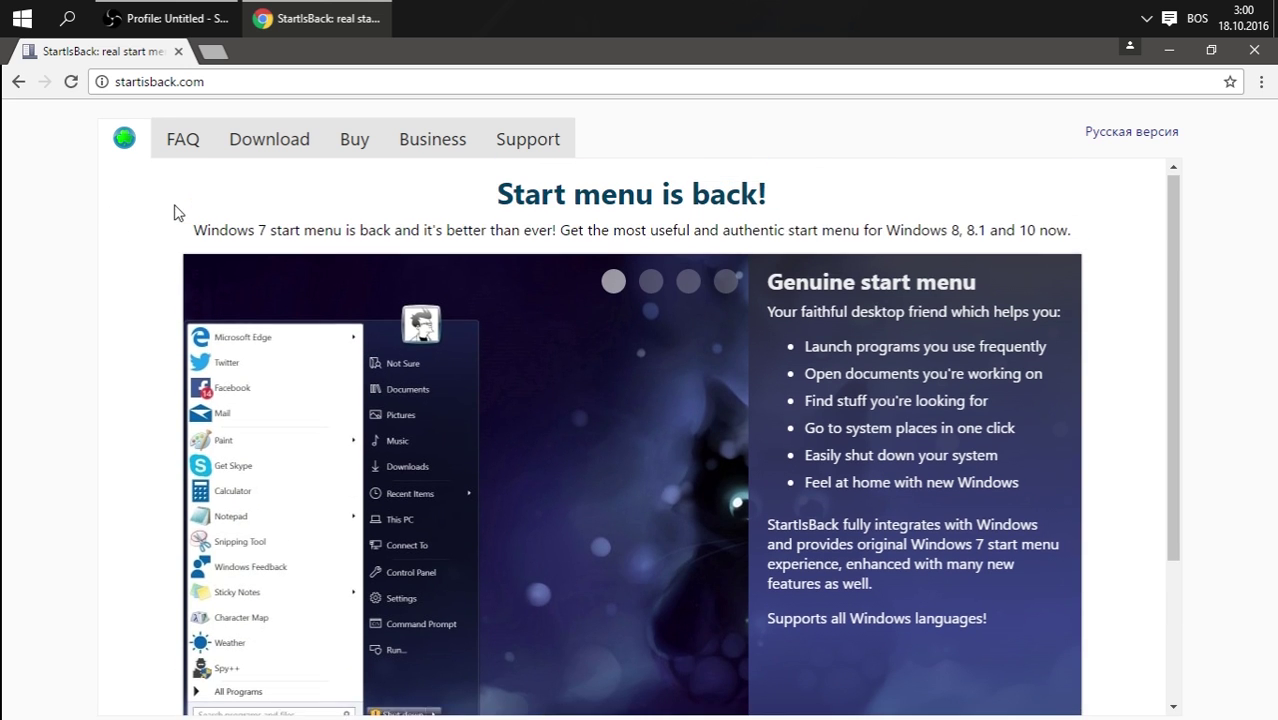
Download the Windows 10 version of StartIsBack from the free trial page and minimize the browser.
{"action": "scroll", "coordinate": [230, 235], "scroll_direction": "down", "scroll_amount": 4}
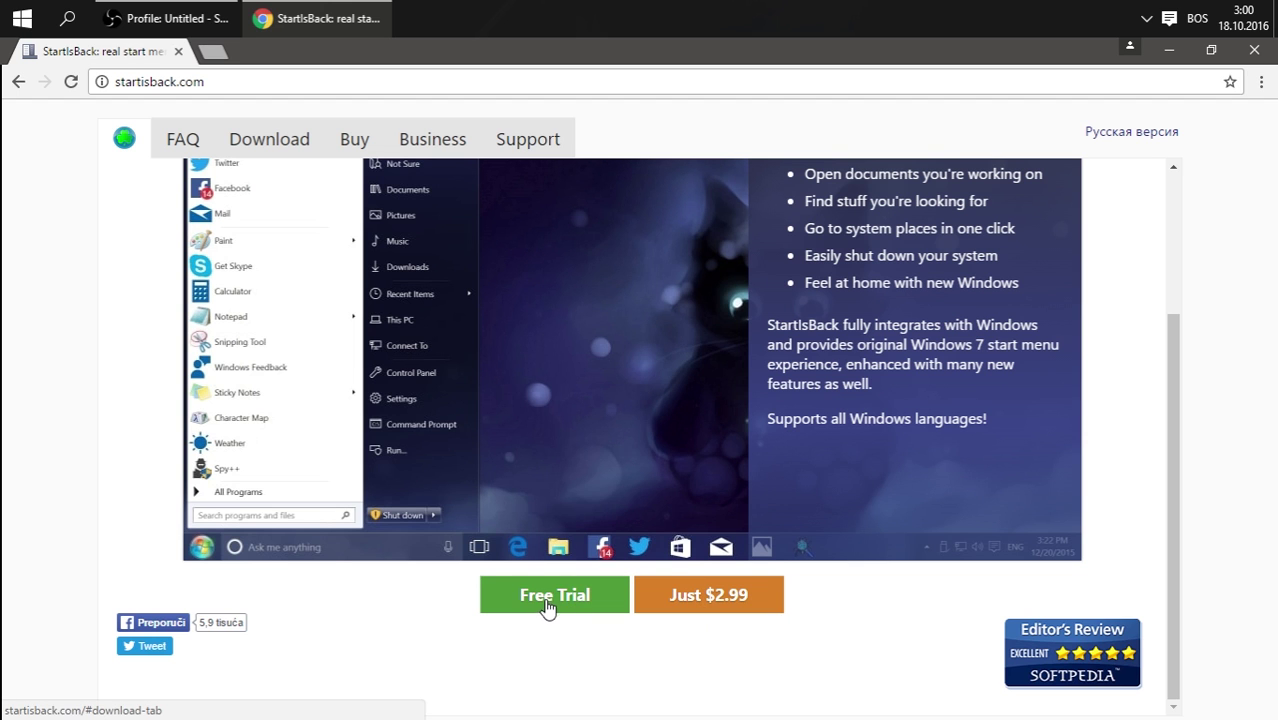
{"action": "left_click", "coordinate": [548, 605]}
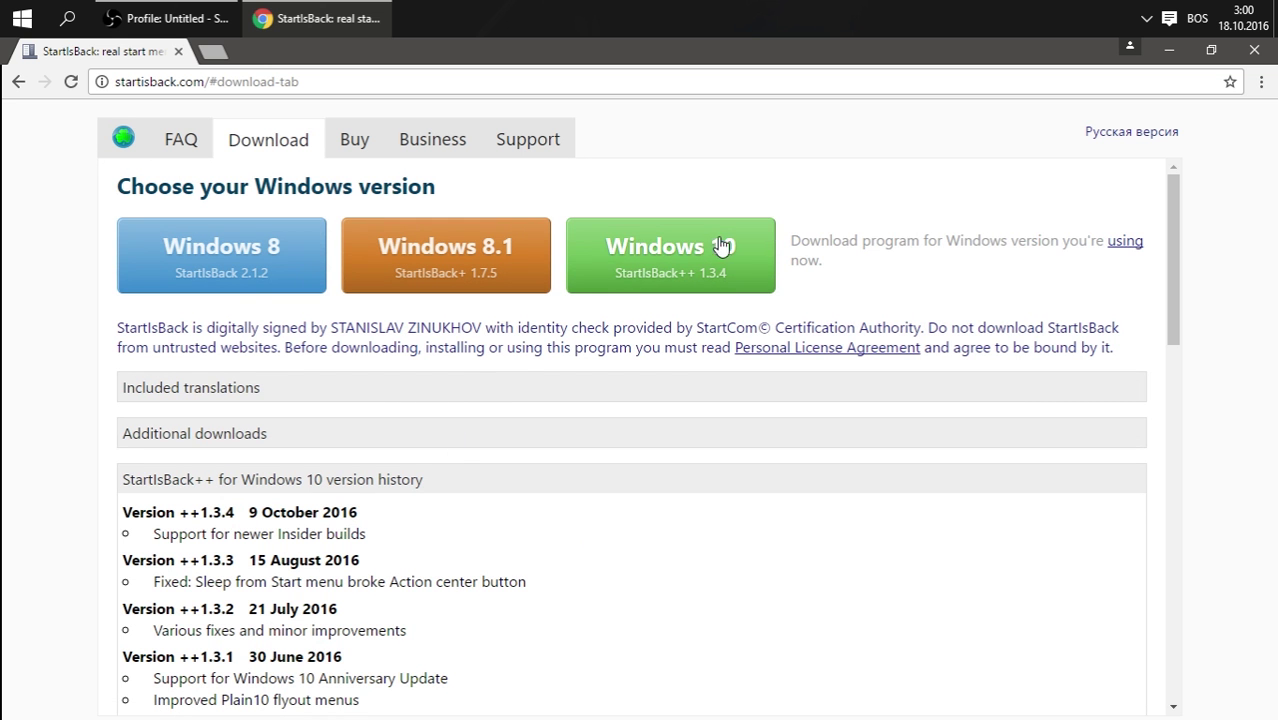
{"action": "left_click", "coordinate": [637, 258]}
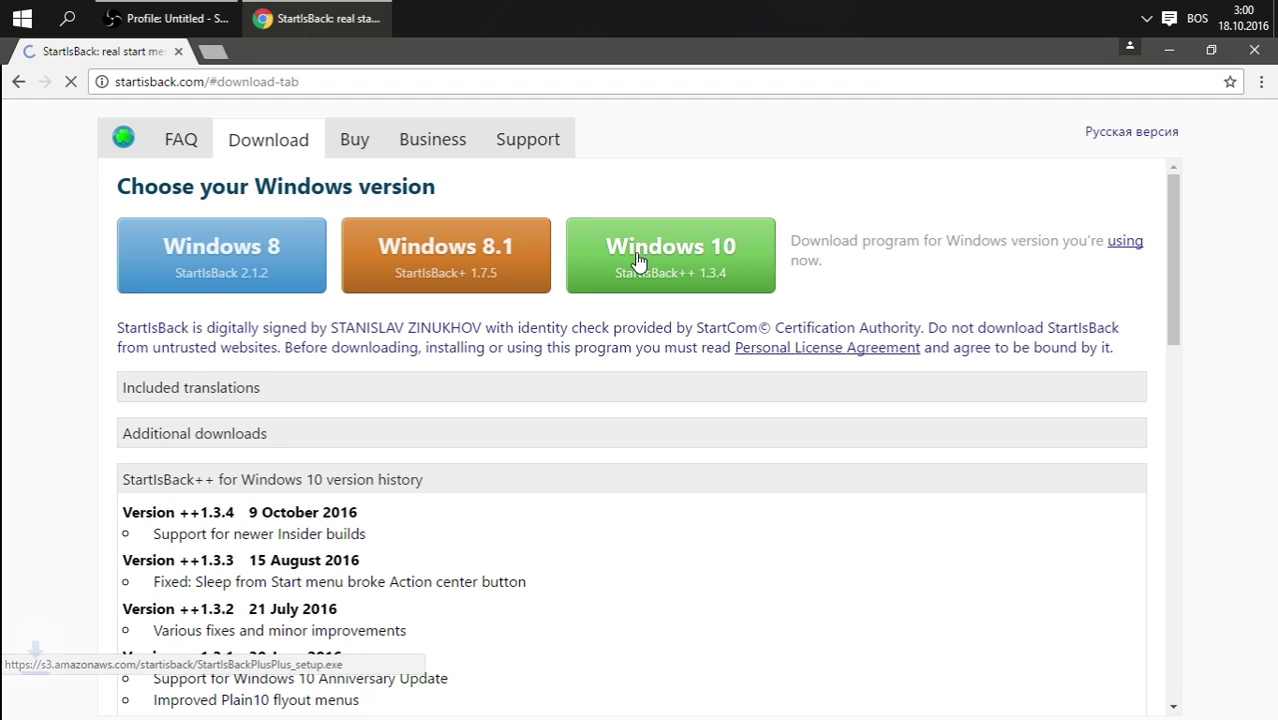
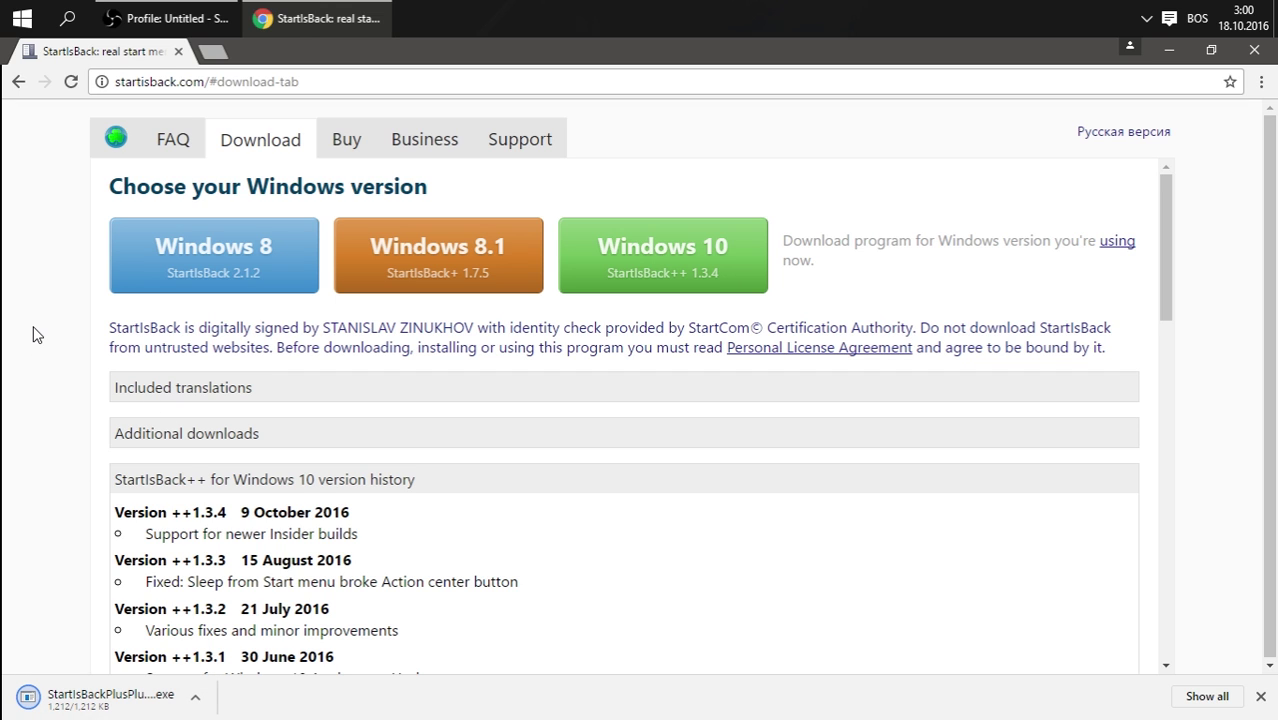
{"action": "left_click", "coordinate": [1169, 50]}
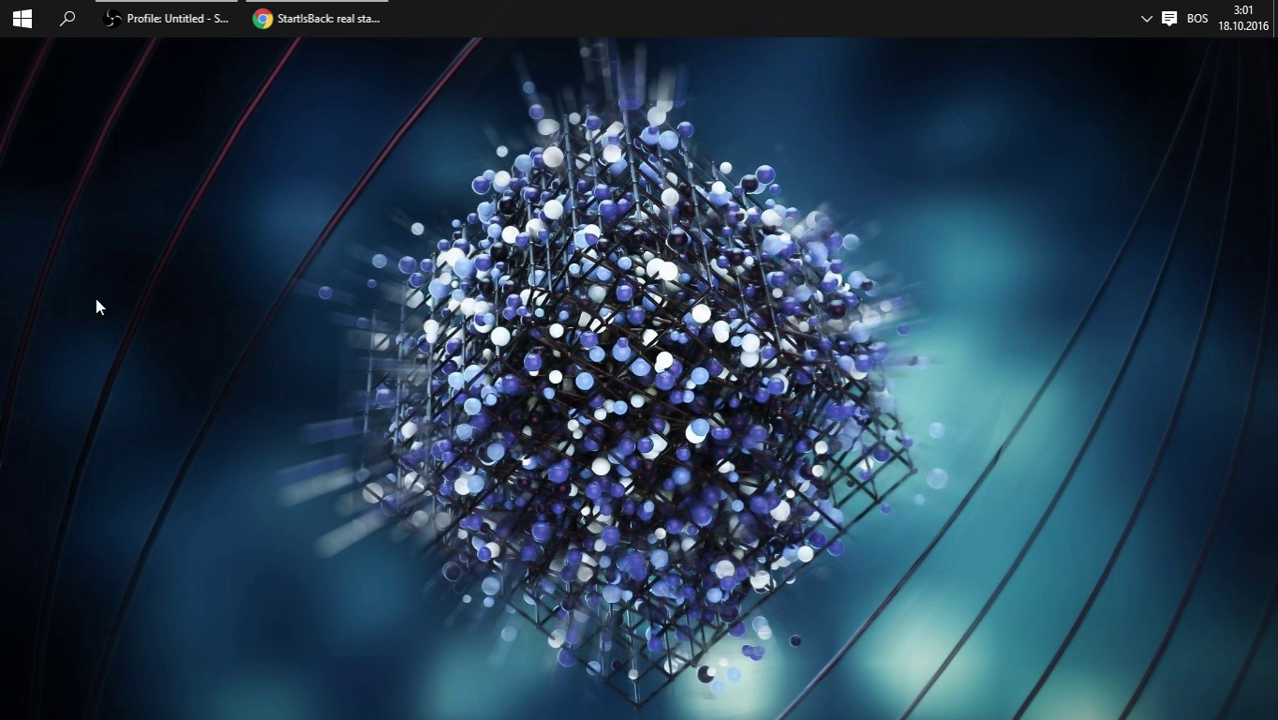
In the StartIsBack appearance settings, choose the Plain8 style and make the custom taskbar coloring fully transparent.
{"action": "right_click", "coordinate": [24, 22]}
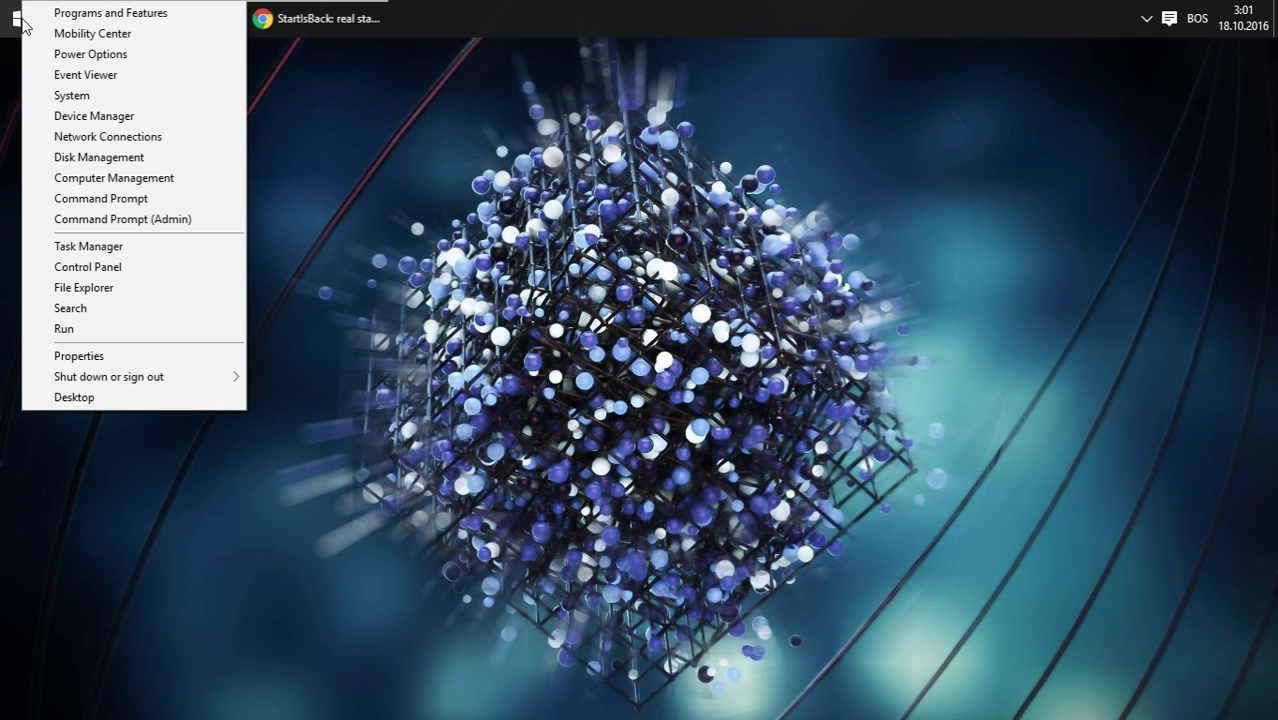
{"action": "left_click", "coordinate": [84, 358]}
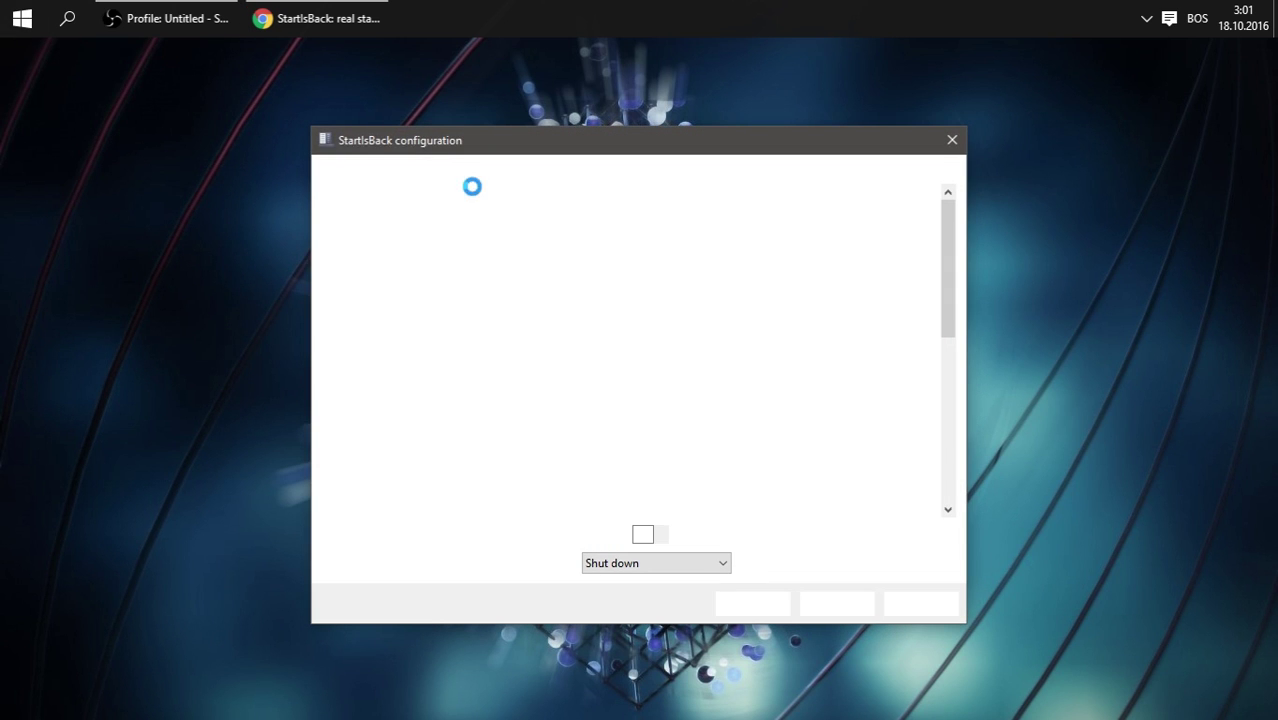
{"action": "left_click", "coordinate": [340, 210]}
{"action": "mouse_move", "coordinate": [613, 130]}
{"action": "left_mouse_down"}
{"action": "mouse_move", "coordinate": [662, 102]}
{"action": "mouse_move", "coordinate": [616, 125]}
{"action": "left_mouse_up"}
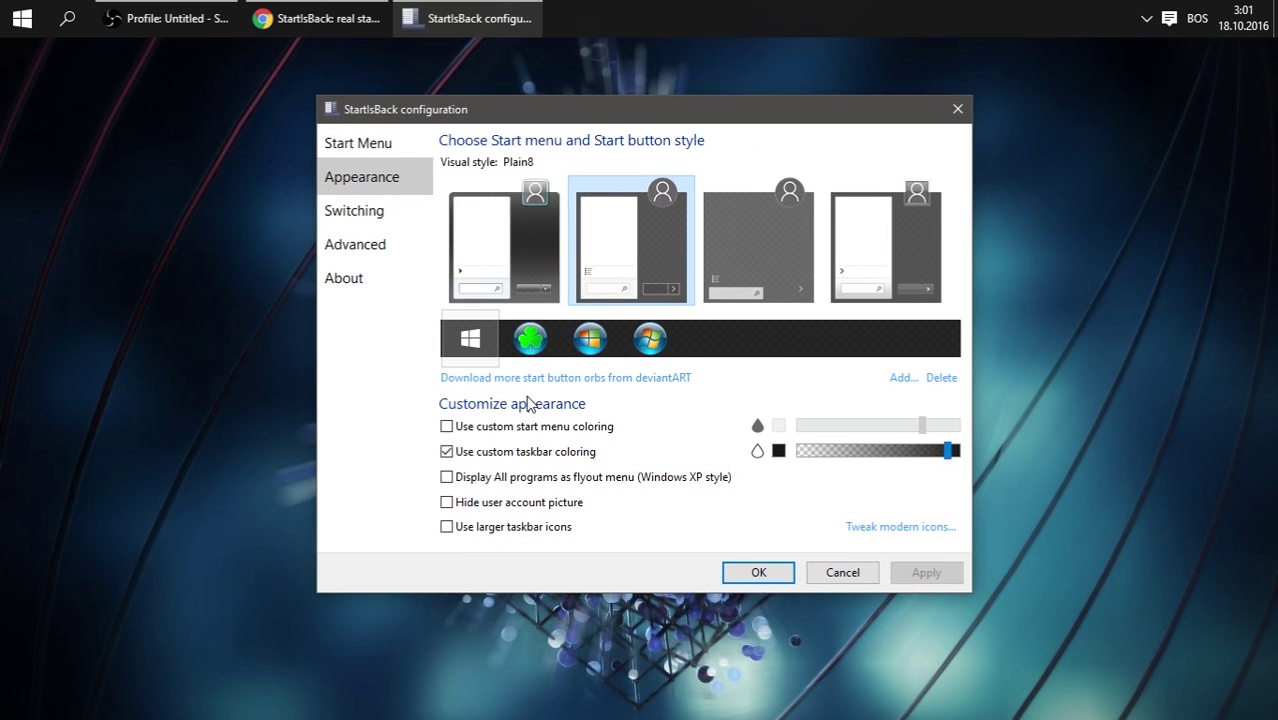
{"action": "left_click", "coordinate": [605, 237]}
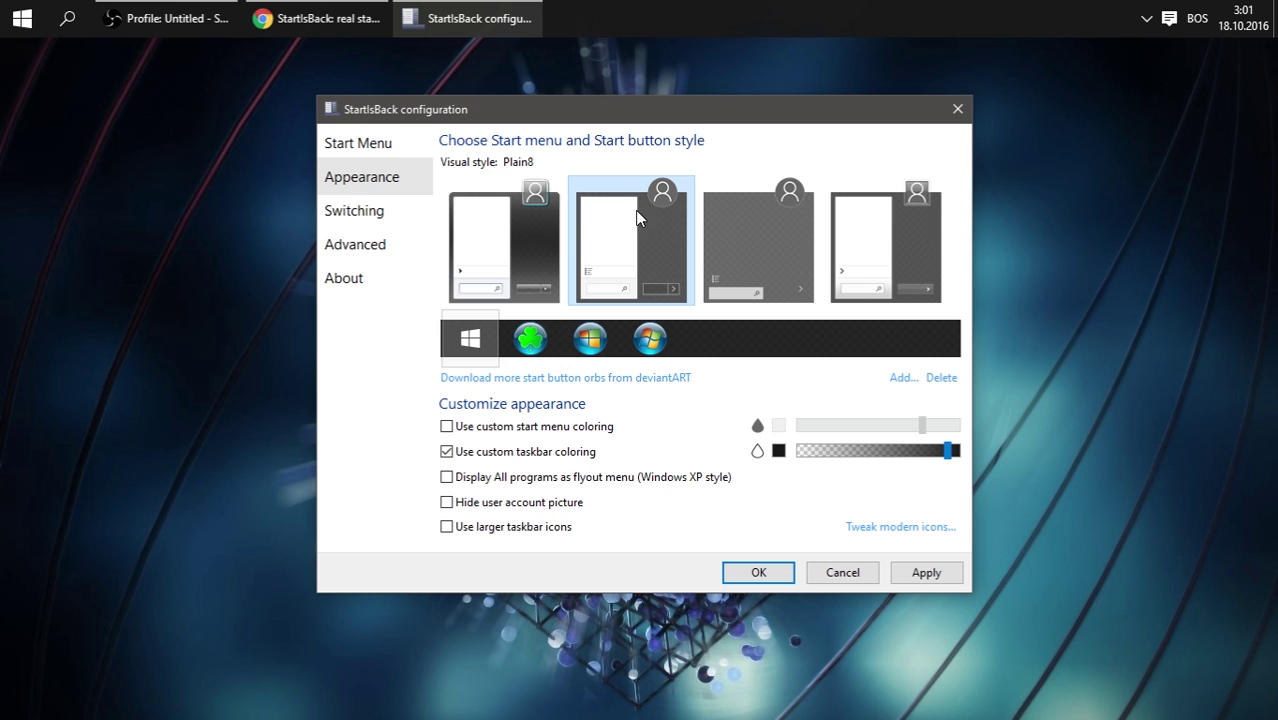
{"action": "left_click", "coordinate": [446, 452]}
{"action": "left_click", "coordinate": [446, 452]}
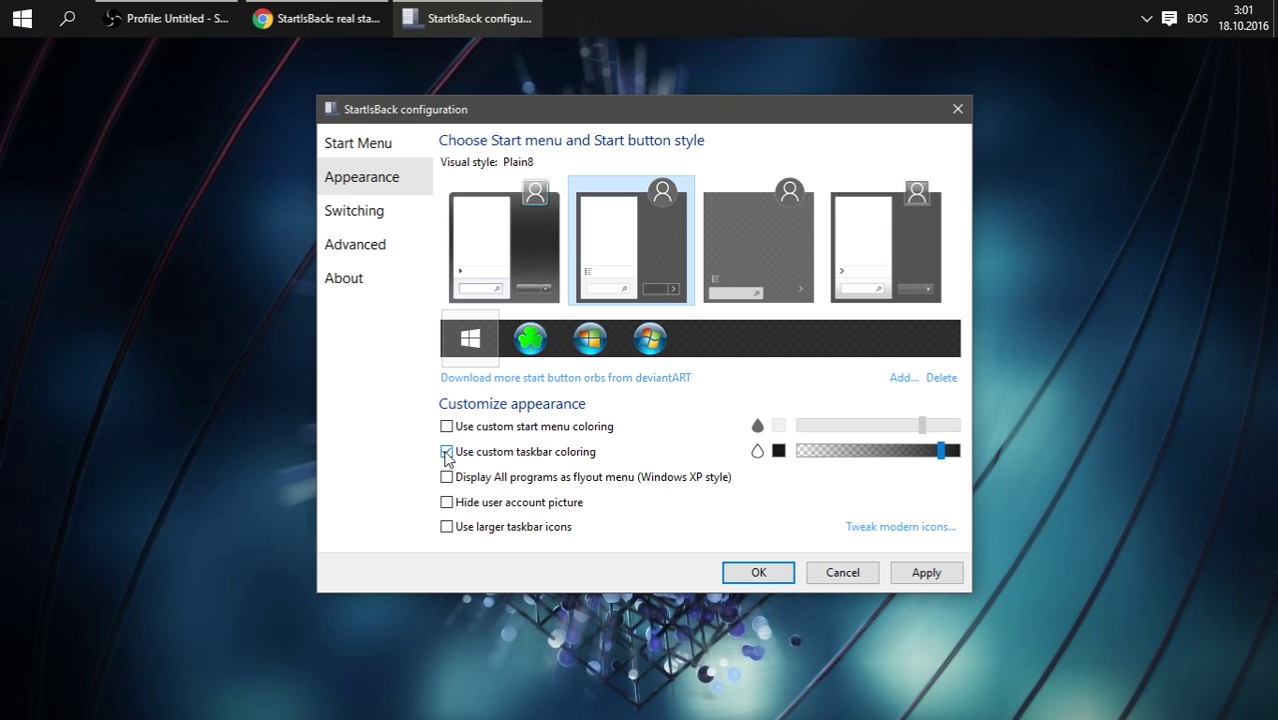
{"action": "left_click_drag", "start_coordinate": [941, 452], "coordinate": [795, 457]}
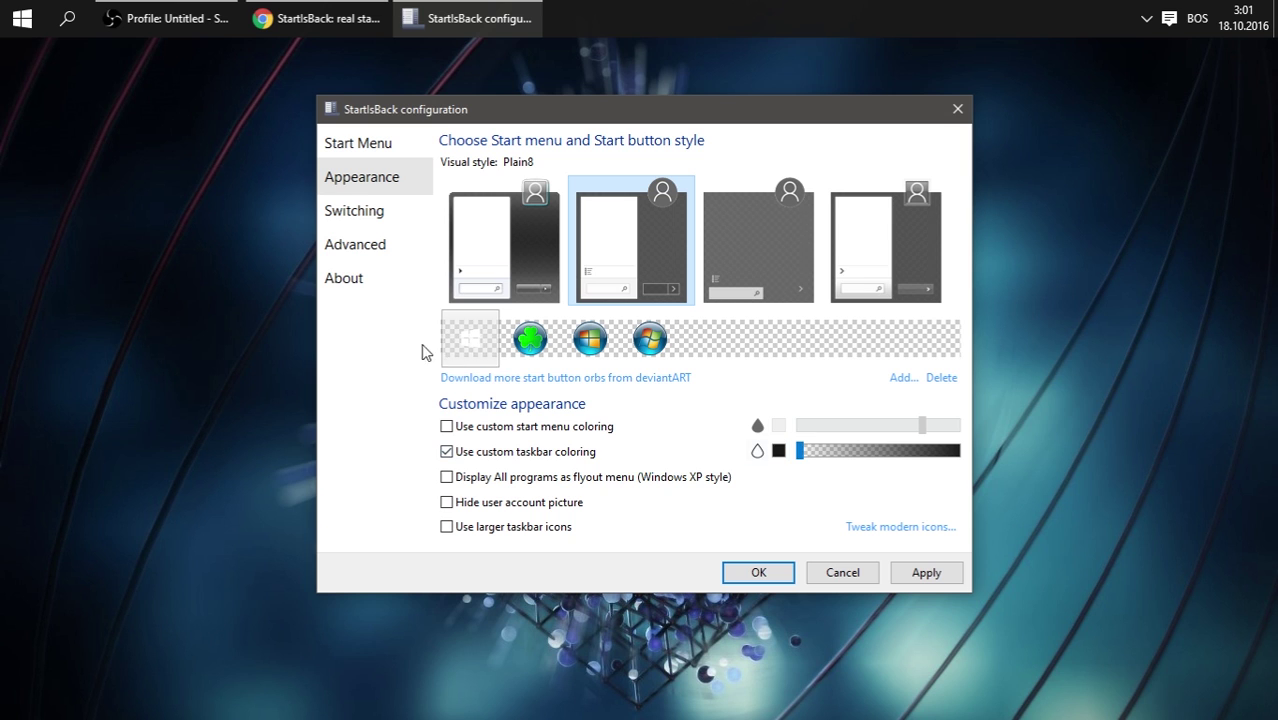
Keep the Windows key set to Show Start screen in the switching options, apply the StartIsBack settings and close the configuration.
{"action": "left_click", "coordinate": [356, 212]}
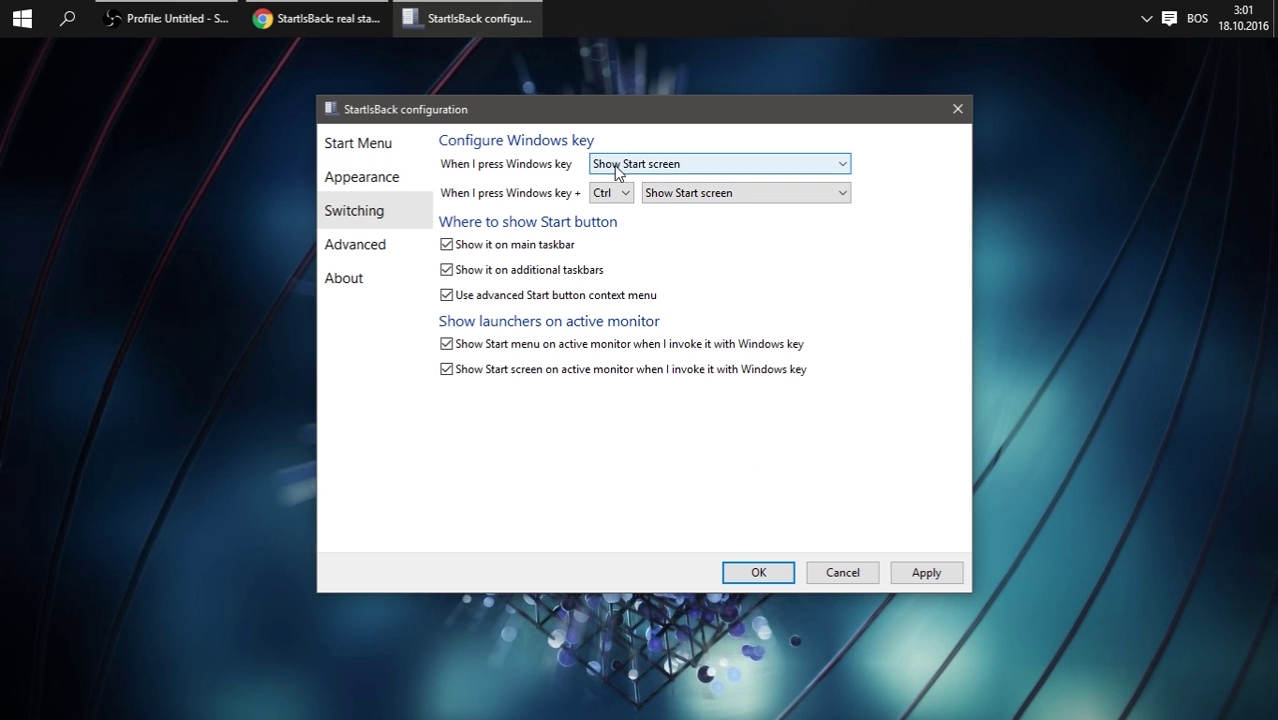
{"action": "left_click", "coordinate": [651, 172]}
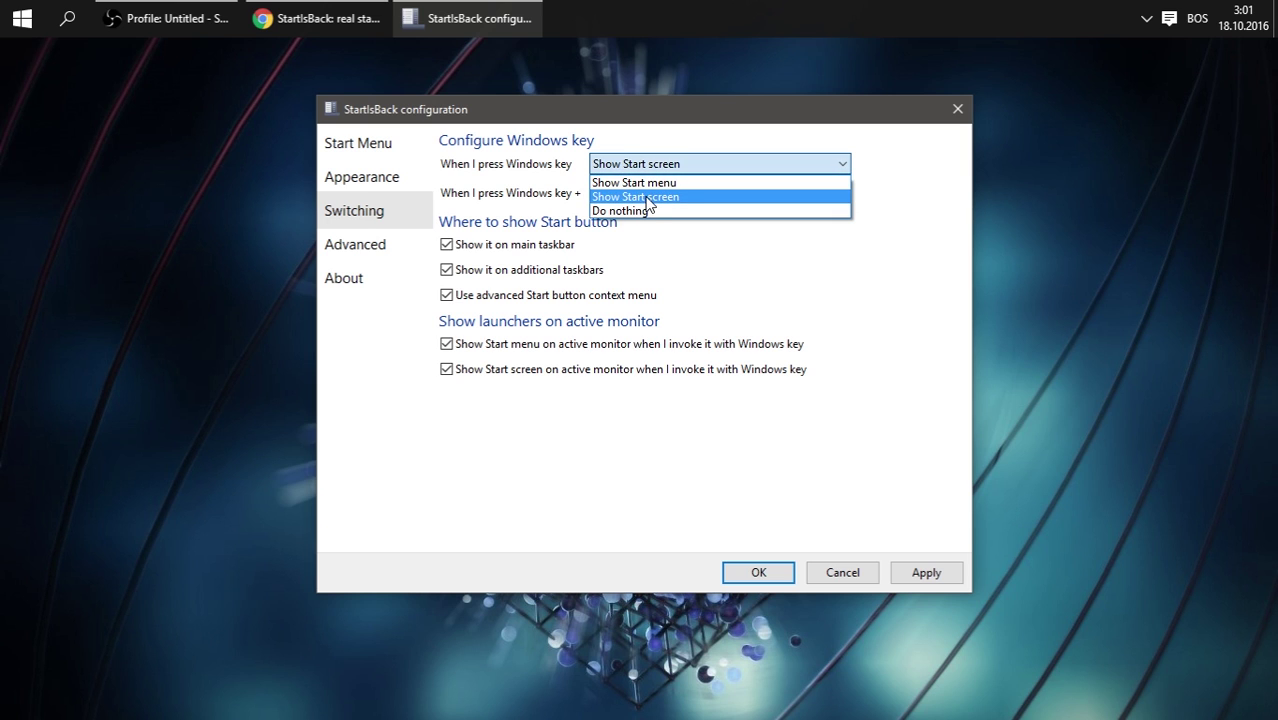
{"action": "left_click", "coordinate": [640, 183]}
{"action": "left_click", "coordinate": [636, 168]}
{"action": "left_click", "coordinate": [616, 197]}
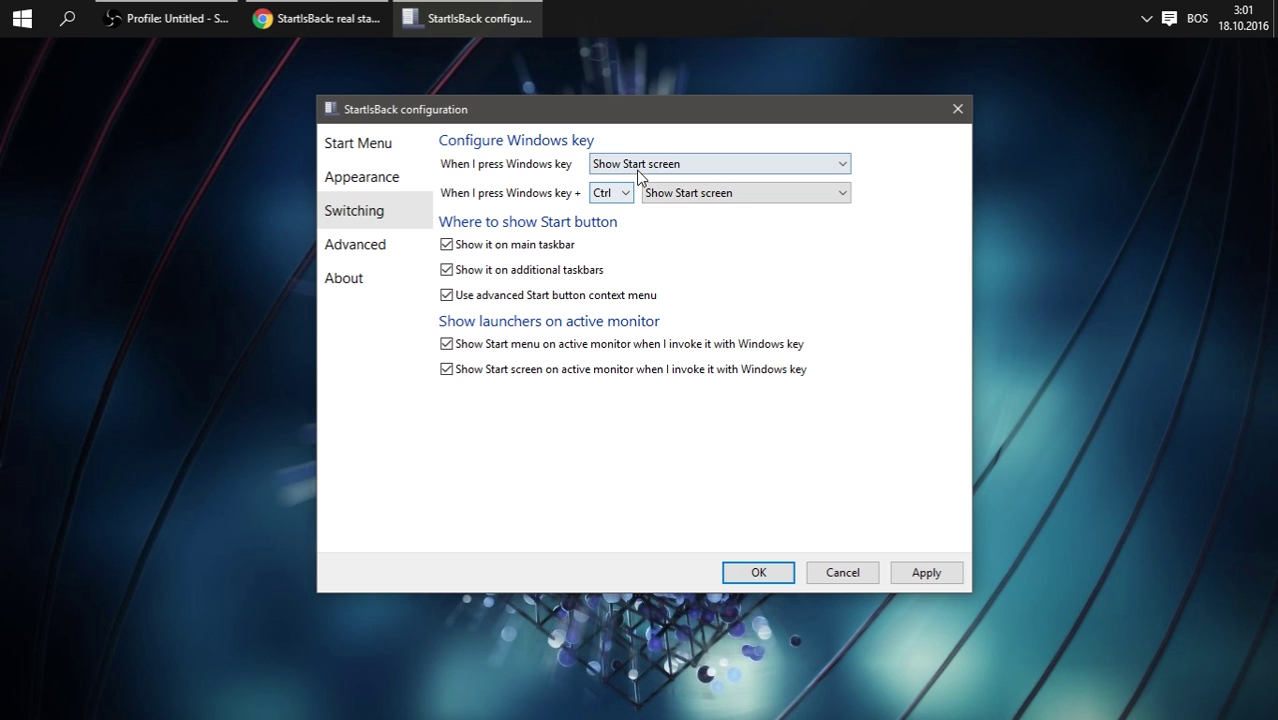
{"action": "left_click", "coordinate": [903, 574]}
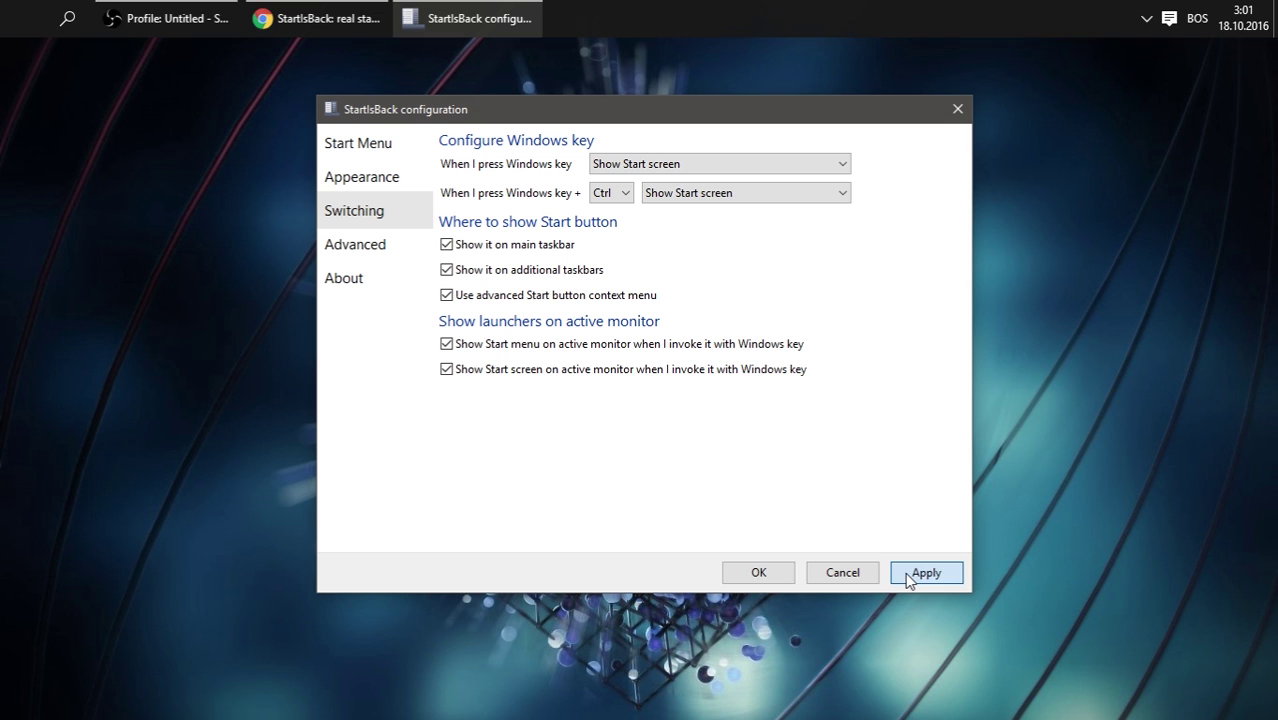
{"action": "left_click", "coordinate": [759, 573]}
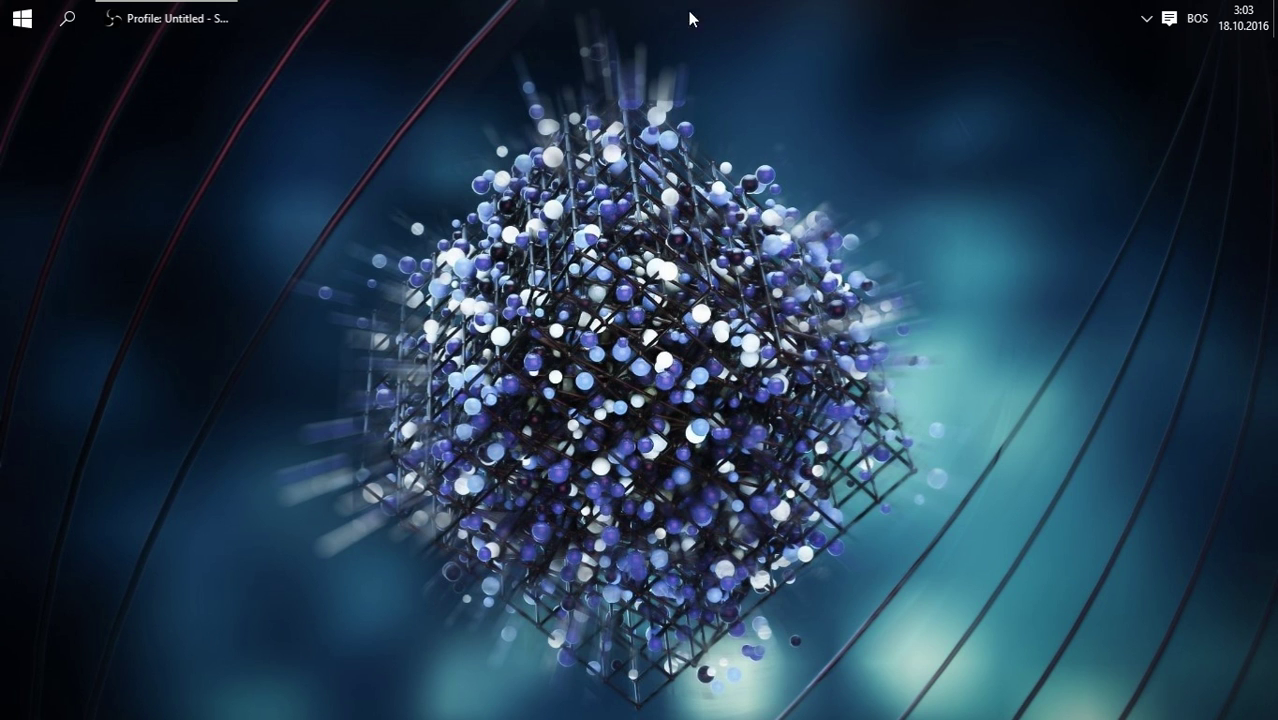
Turn on auto-hide for the taskbar in the Taskbar and Start Menu Properties and apply it.
{"action": "mouse_move", "coordinate": [670, 672]}
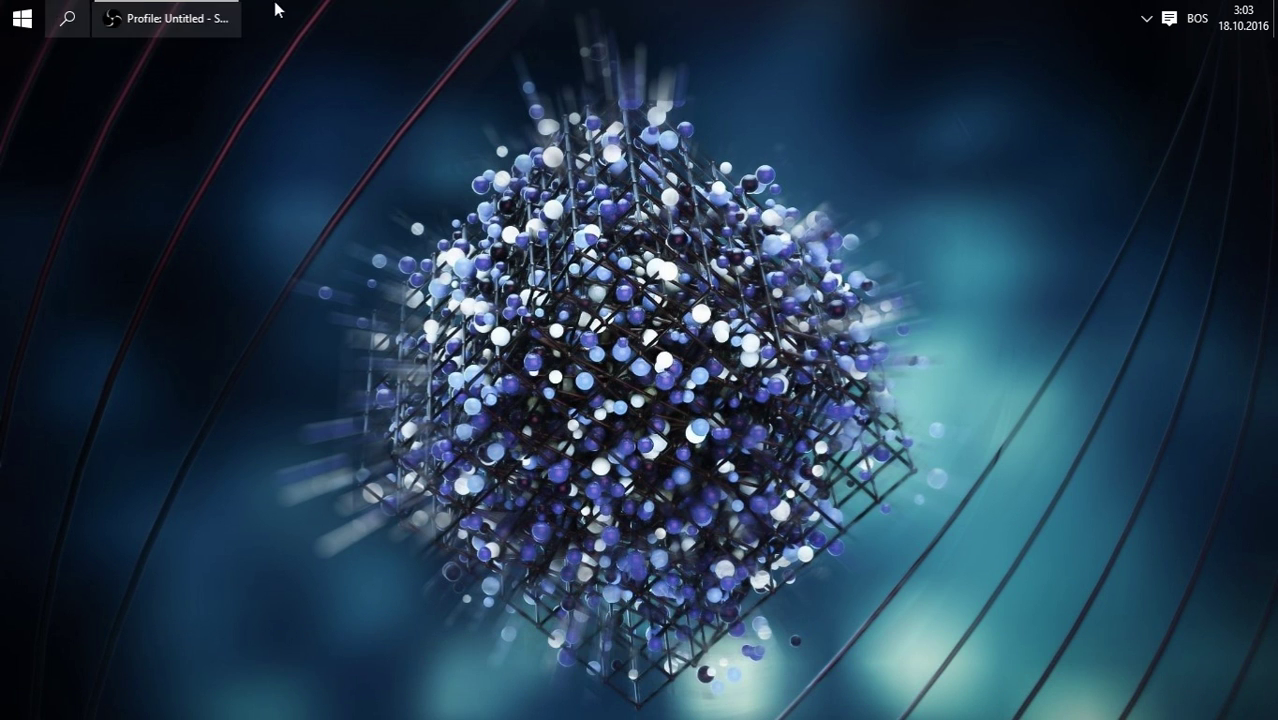
{"action": "right_click", "coordinate": [368, 14]}
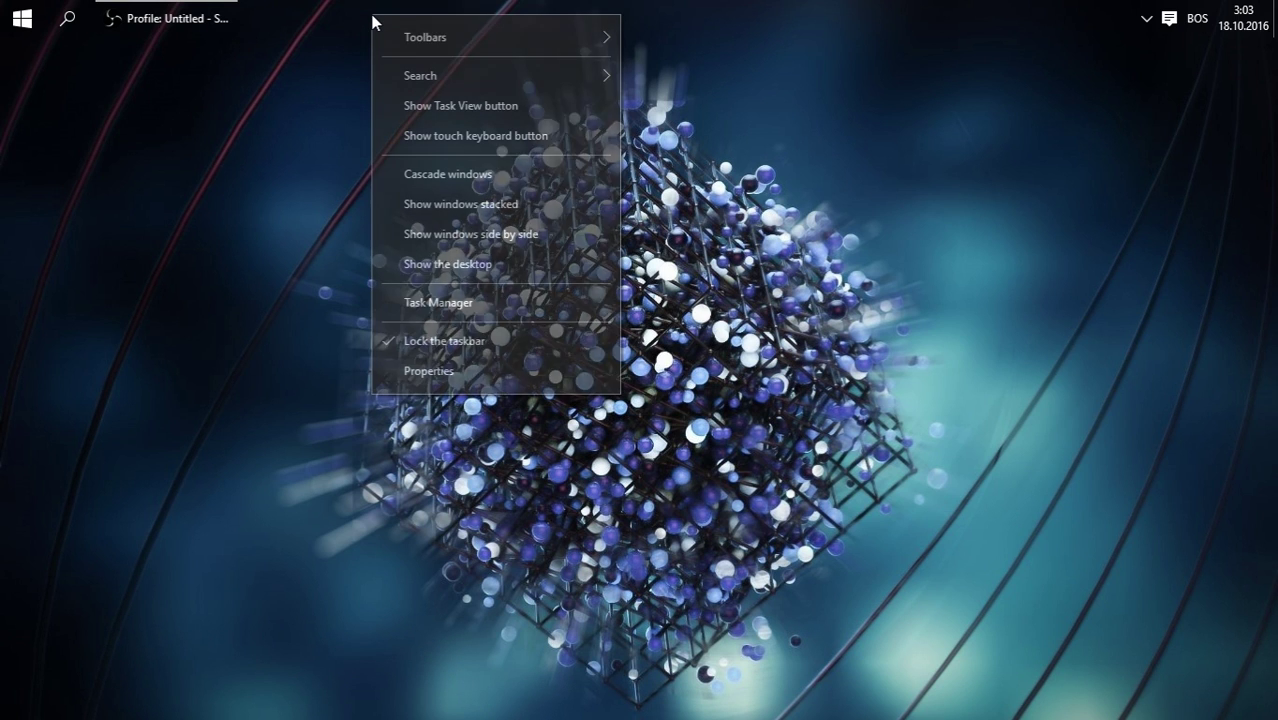
{"action": "left_click", "coordinate": [423, 372]}
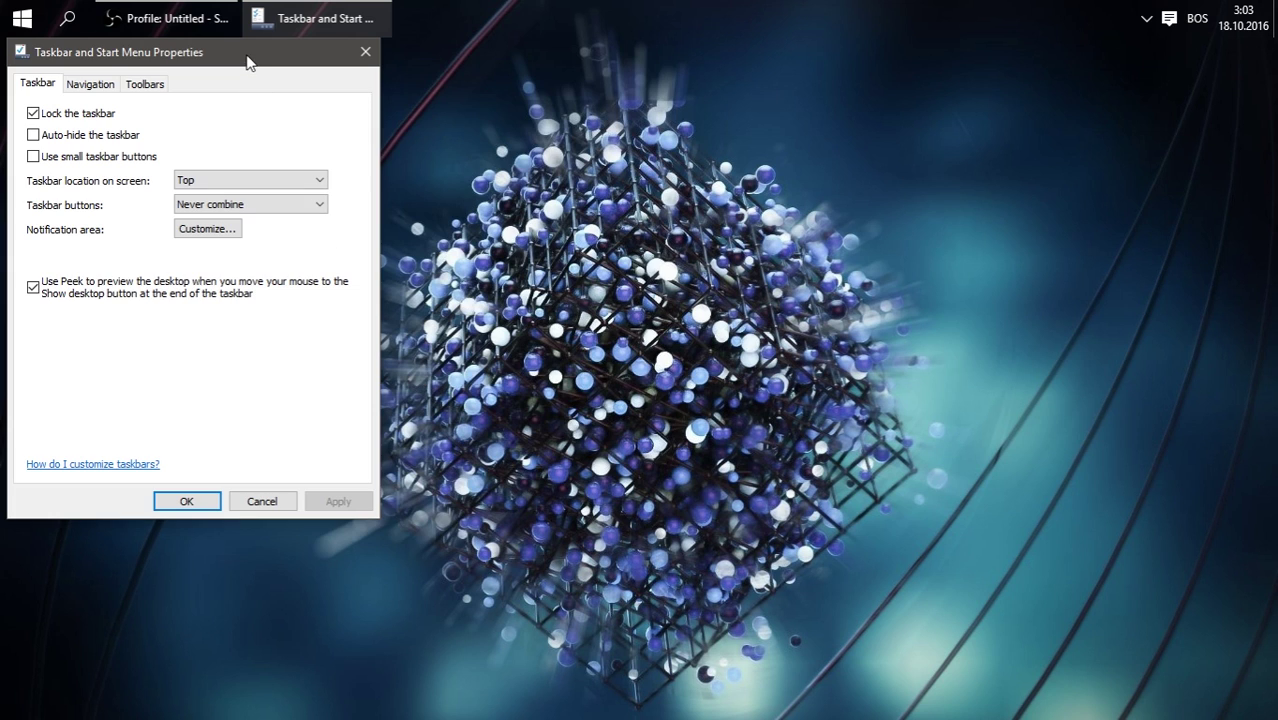
{"action": "left_click_drag", "start_coordinate": [248, 60], "coordinate": [573, 88]}
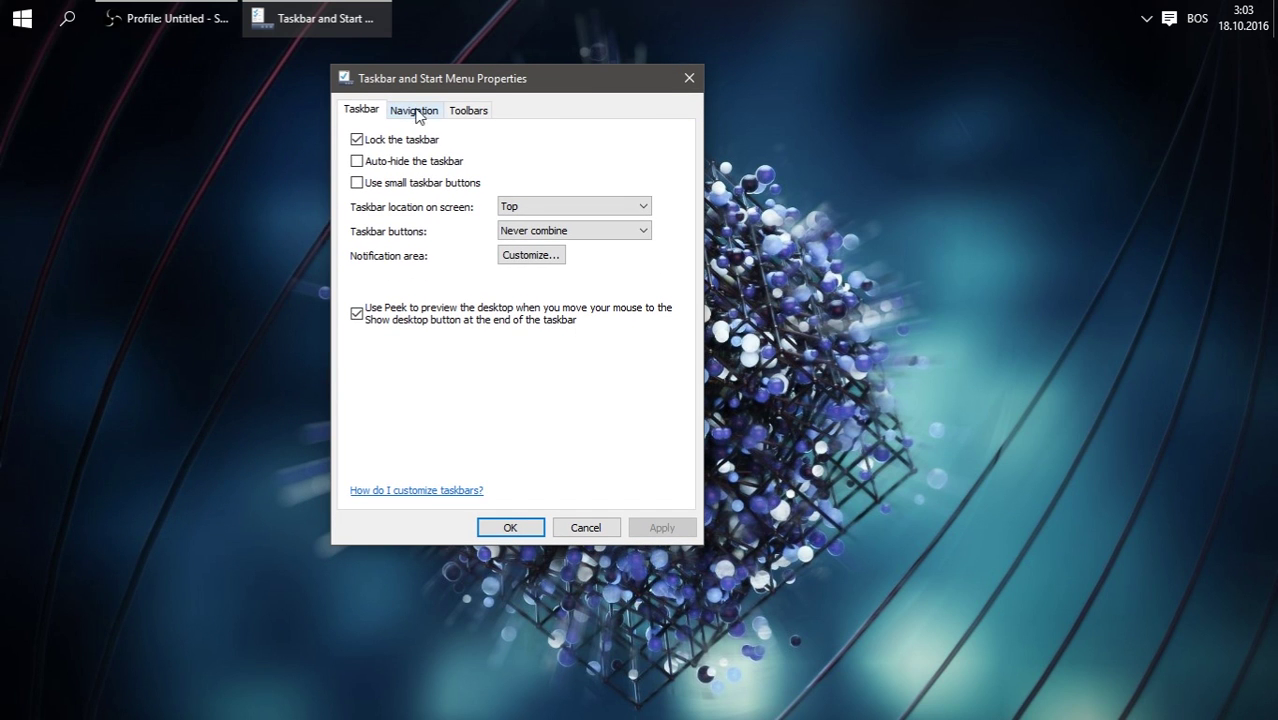
{"action": "left_click", "coordinate": [357, 162]}
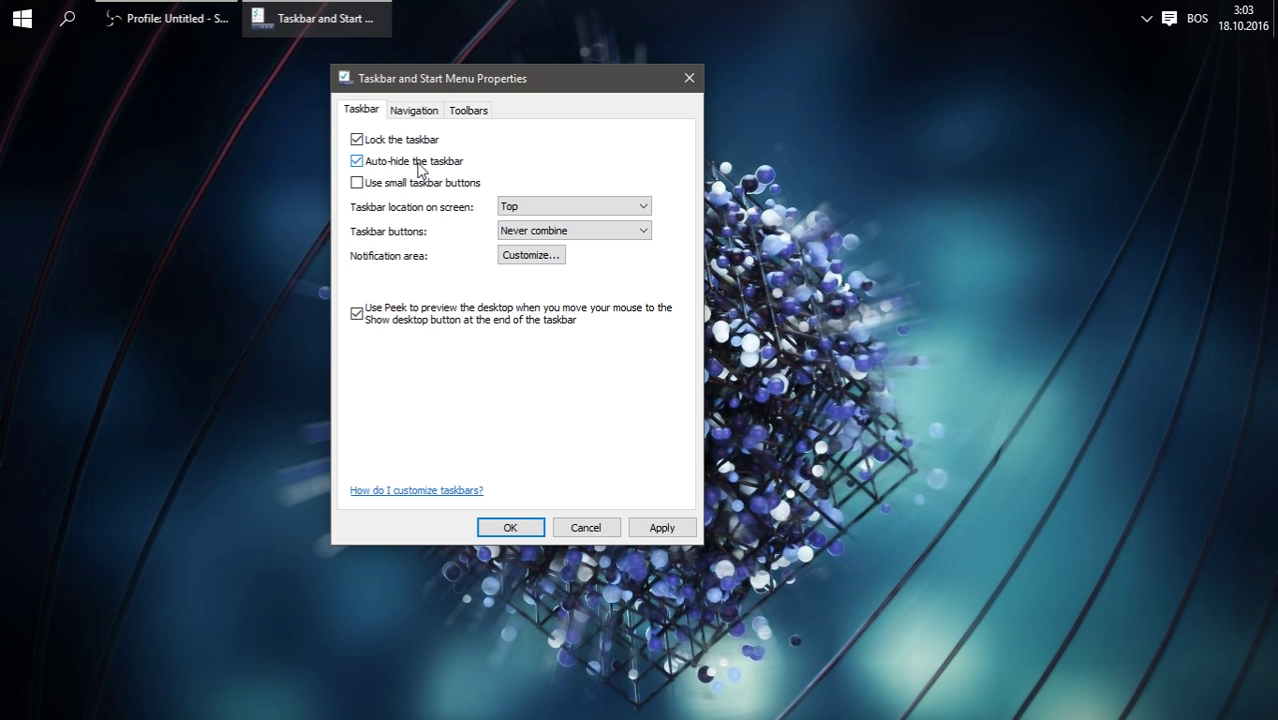
{"action": "left_click", "coordinate": [655, 527]}
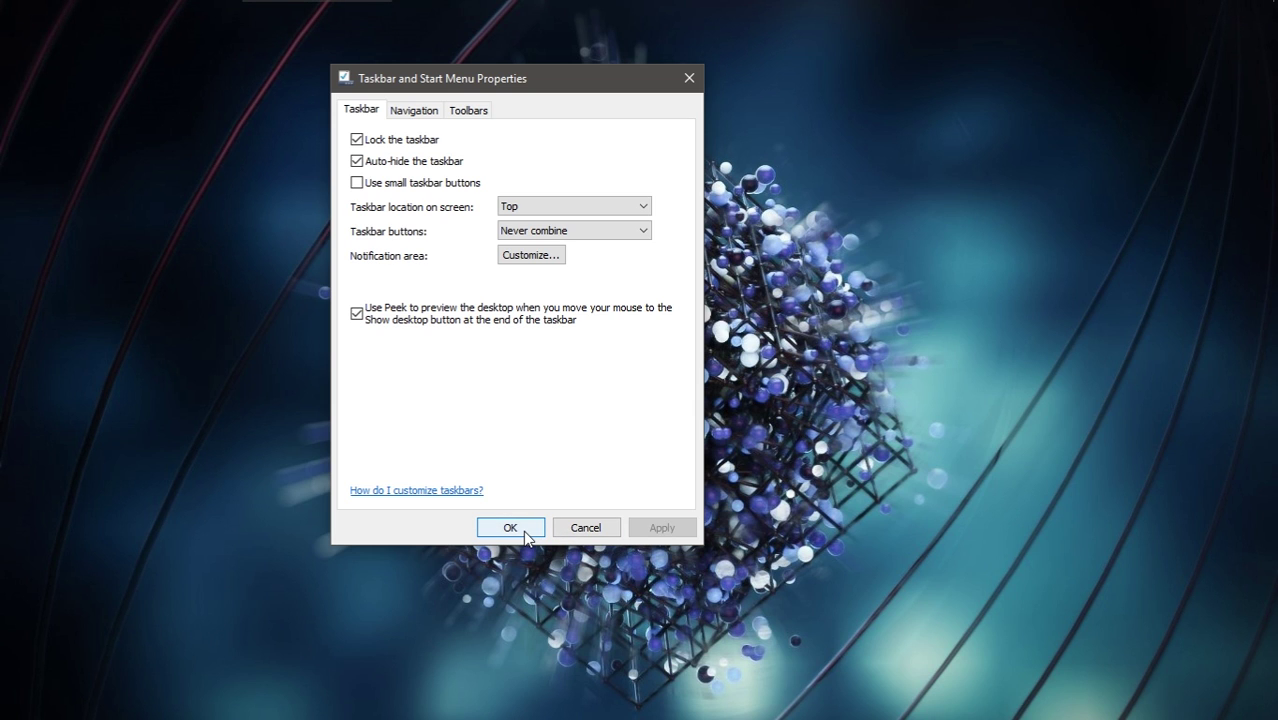
Set the taskbar location on screen to Left and apply it.
{"action": "left_click", "coordinate": [540, 206]}
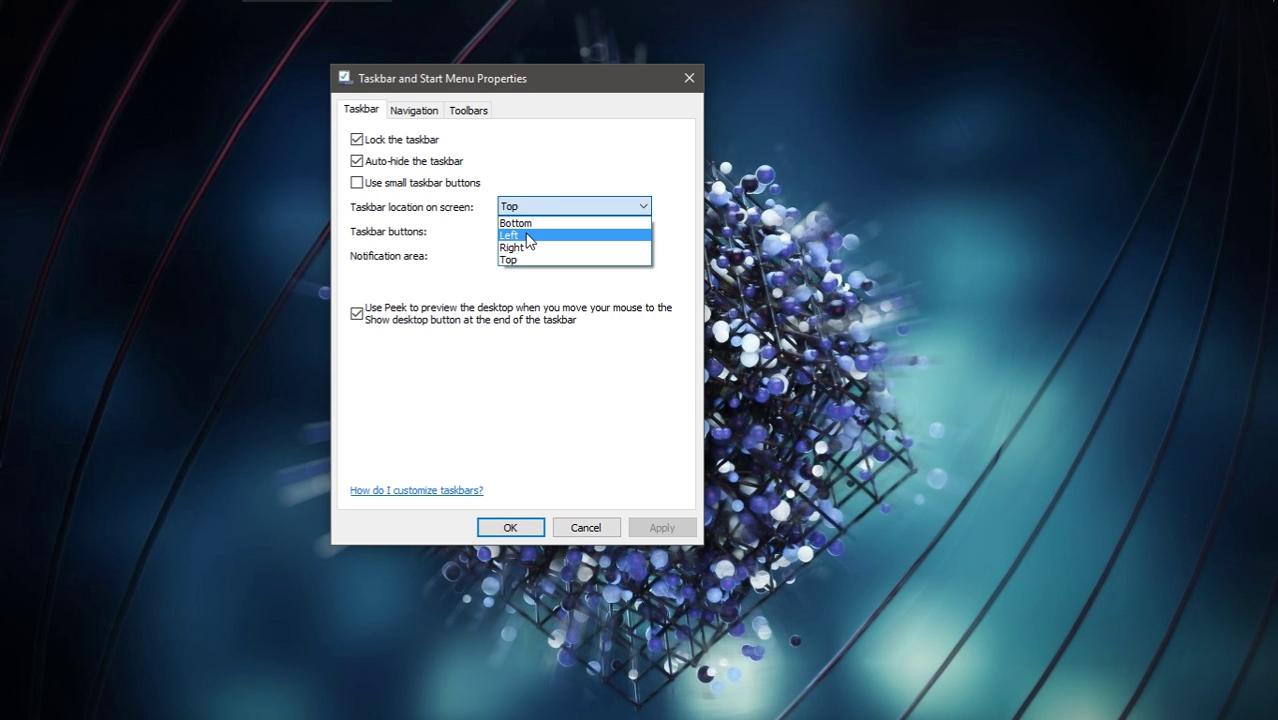
{"action": "left_click", "coordinate": [528, 240]}
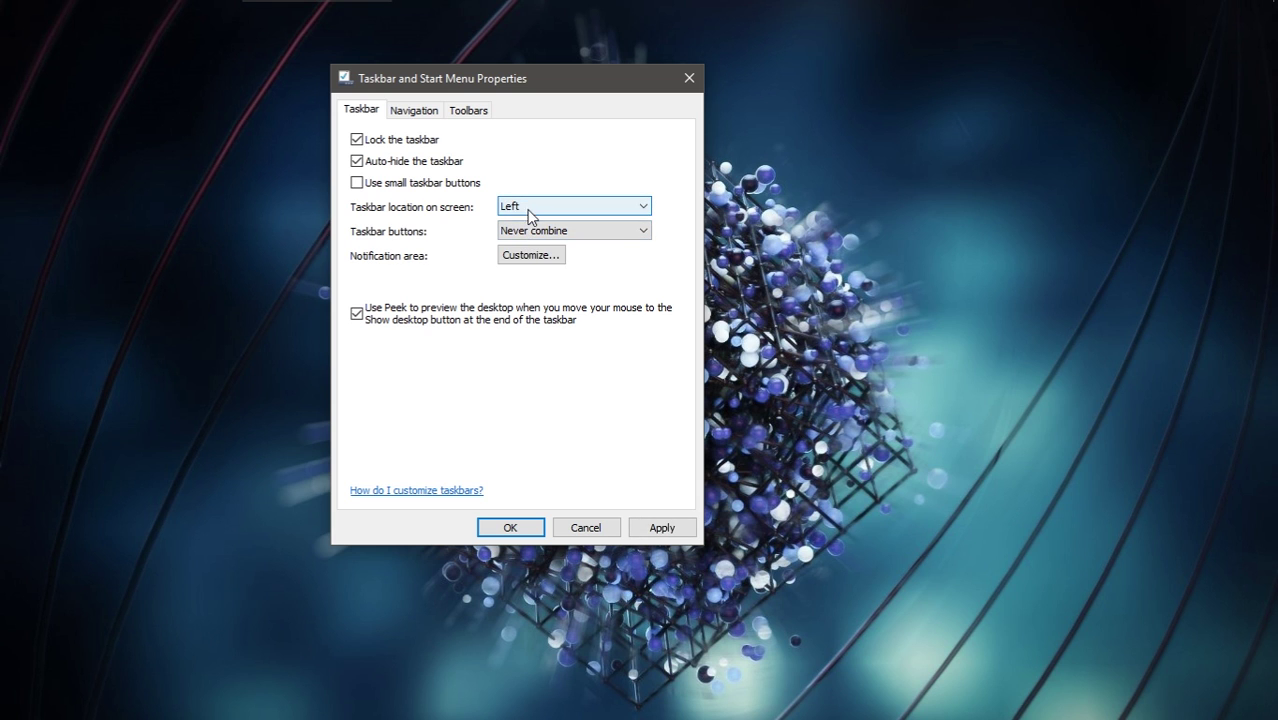
{"action": "left_click", "coordinate": [655, 528]}
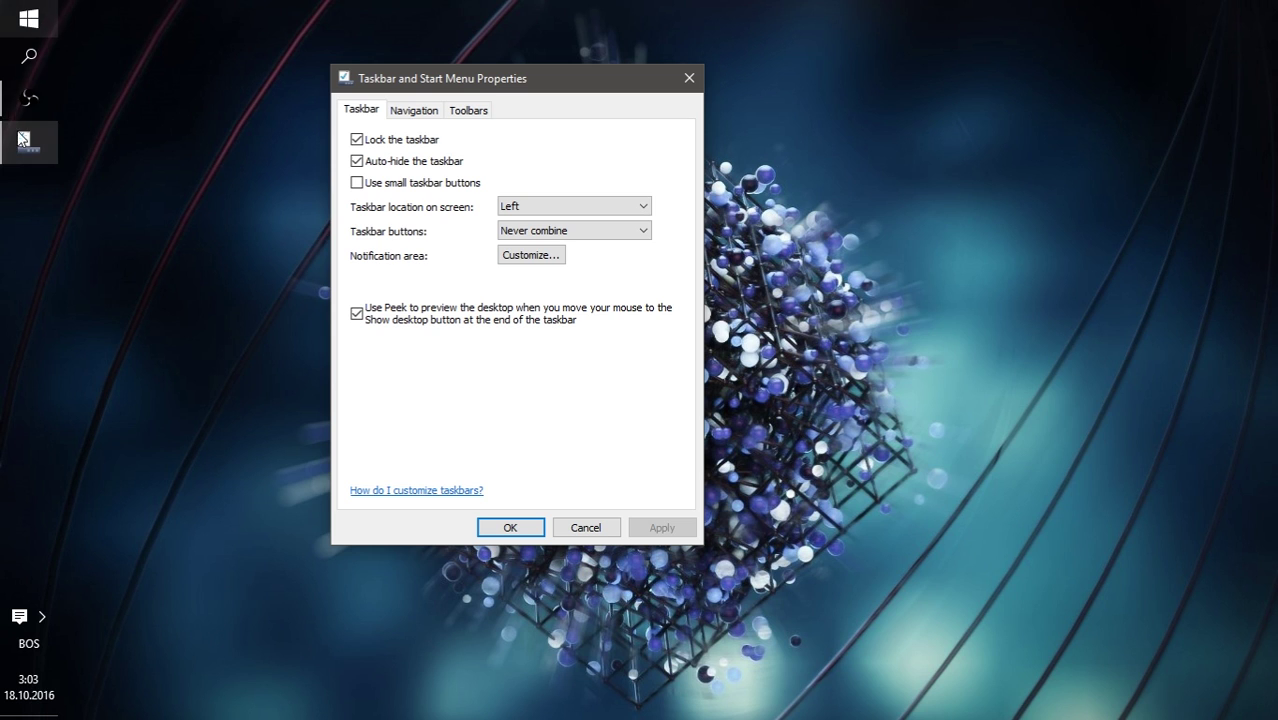
Set the taskbar location on screen to Top, apply it and close the taskbar properties.
{"action": "left_click", "coordinate": [559, 206]}
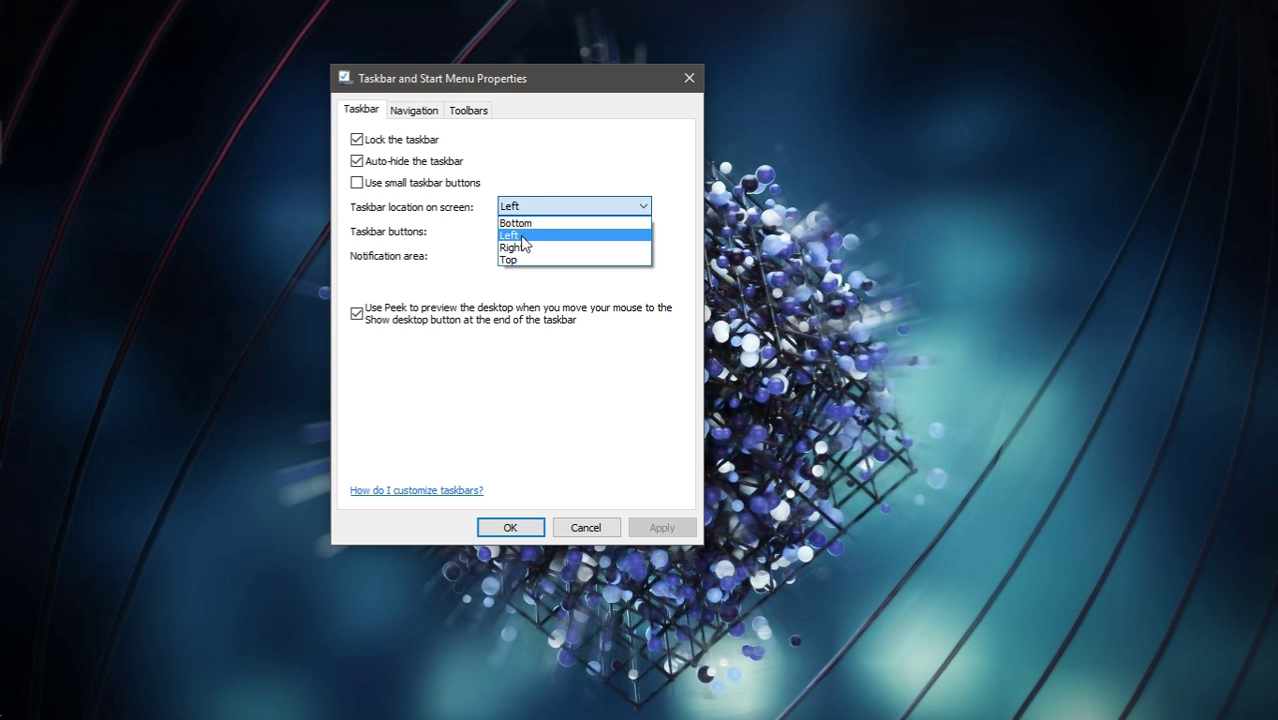
{"action": "left_click", "coordinate": [510, 259]}
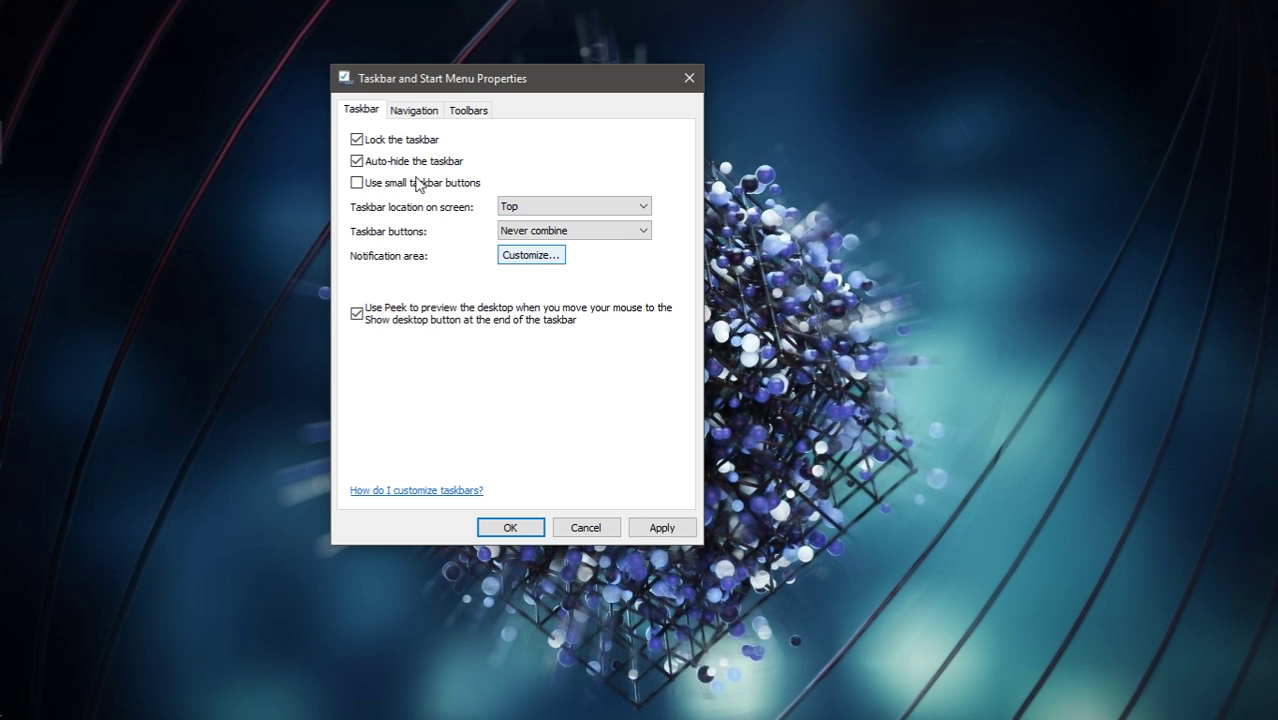
{"action": "left_click", "coordinate": [656, 530]}
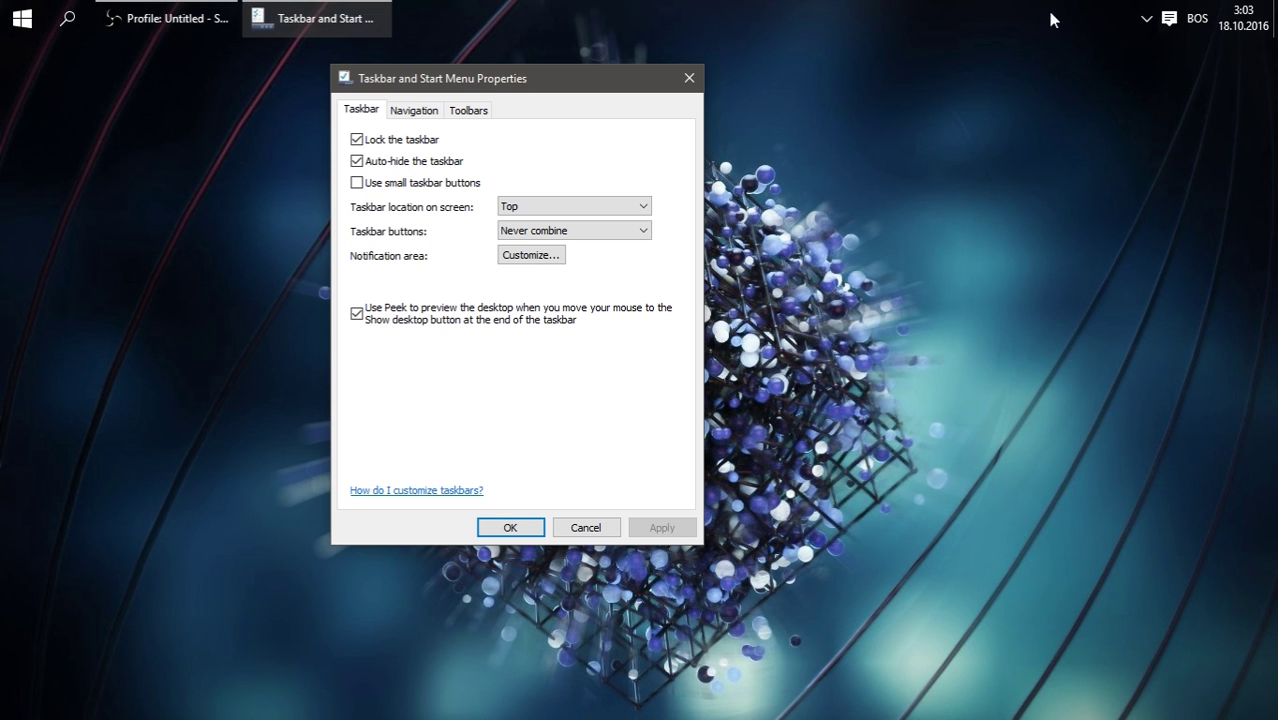
{"action": "left_click", "coordinate": [515, 527]}
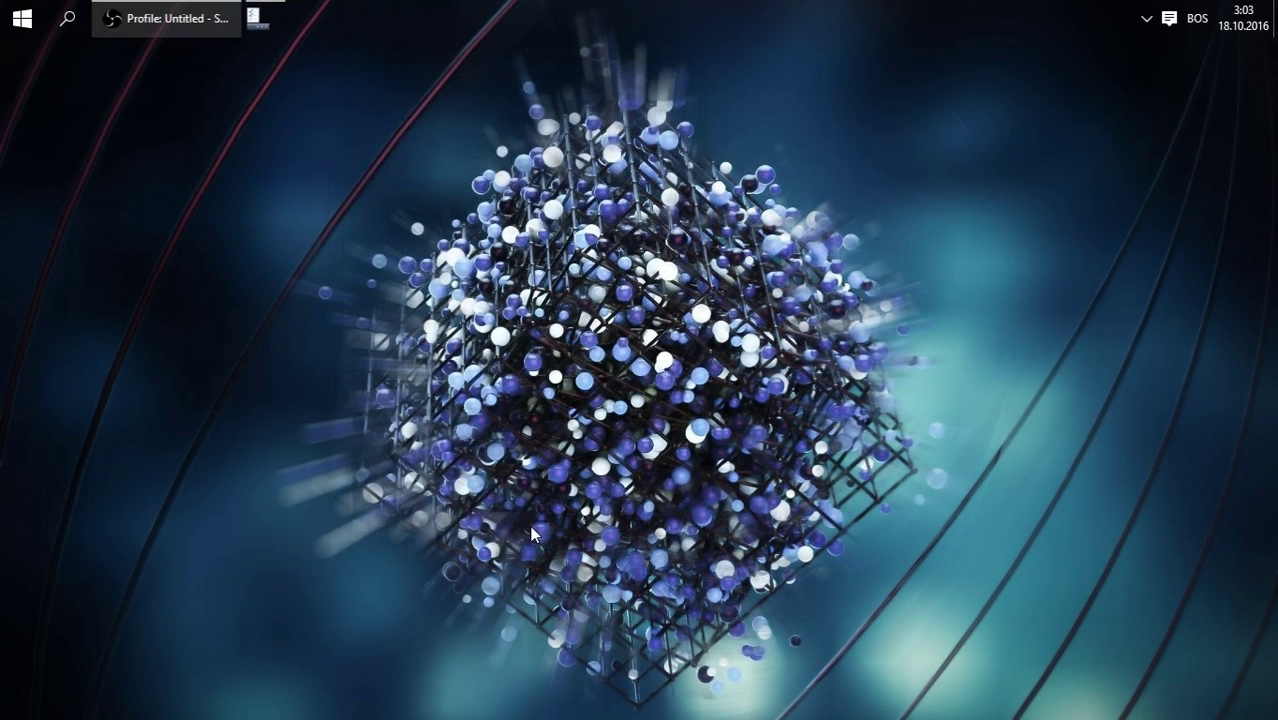
Check the auto-hidden dock and taskbar on the finished desktop, and view and close the Start menu.
{"action": "mouse_move", "coordinate": [677, 717]}
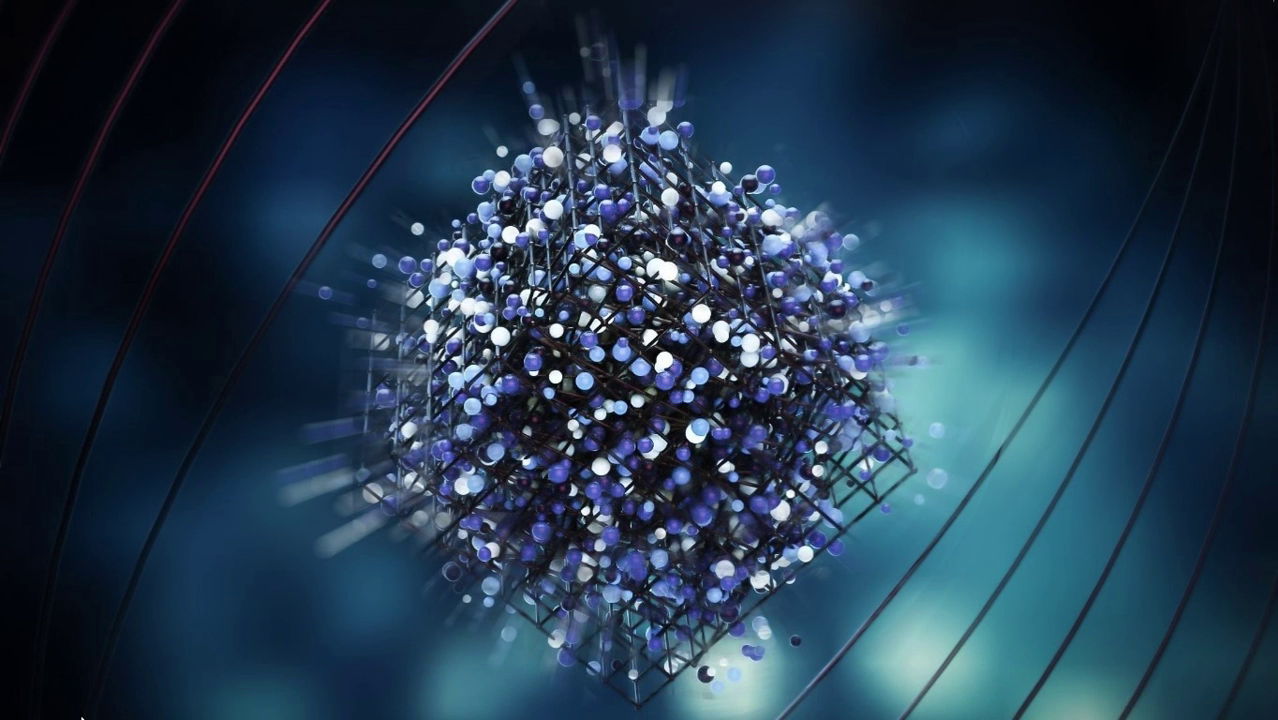
{"action": "mouse_move", "coordinate": [339, 712]}
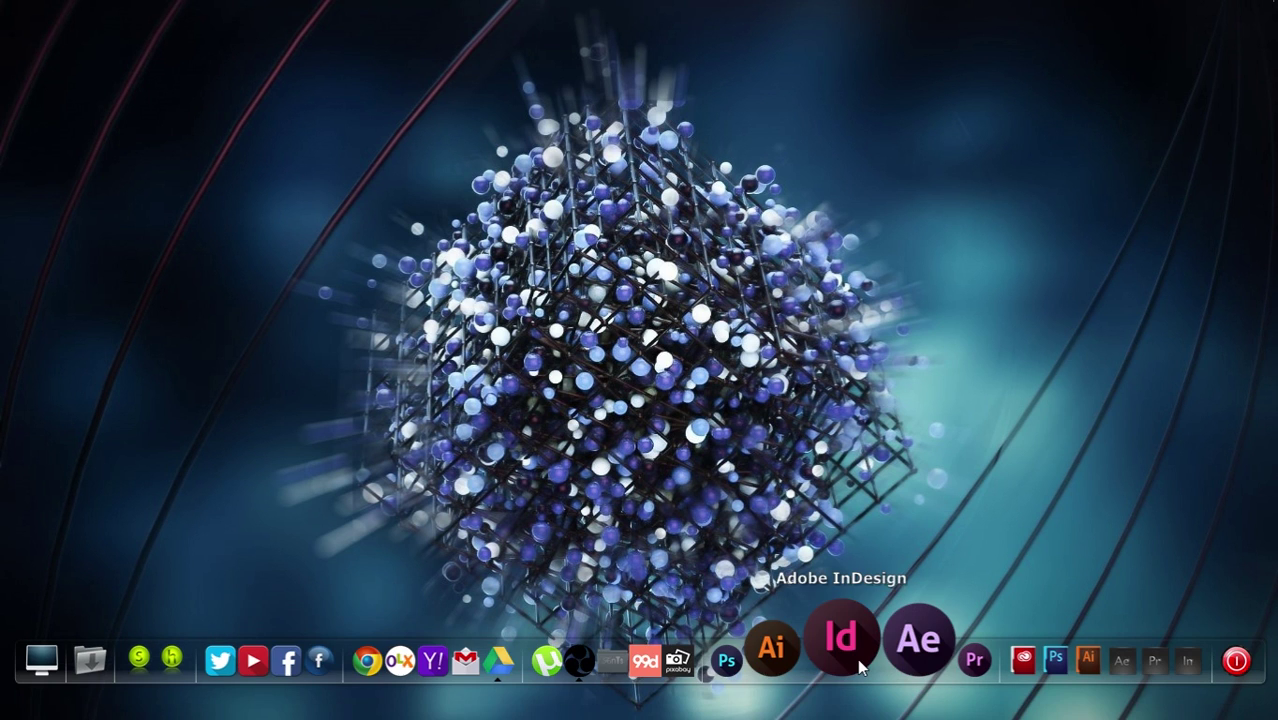
{"action": "mouse_move", "coordinate": [551, 2]}
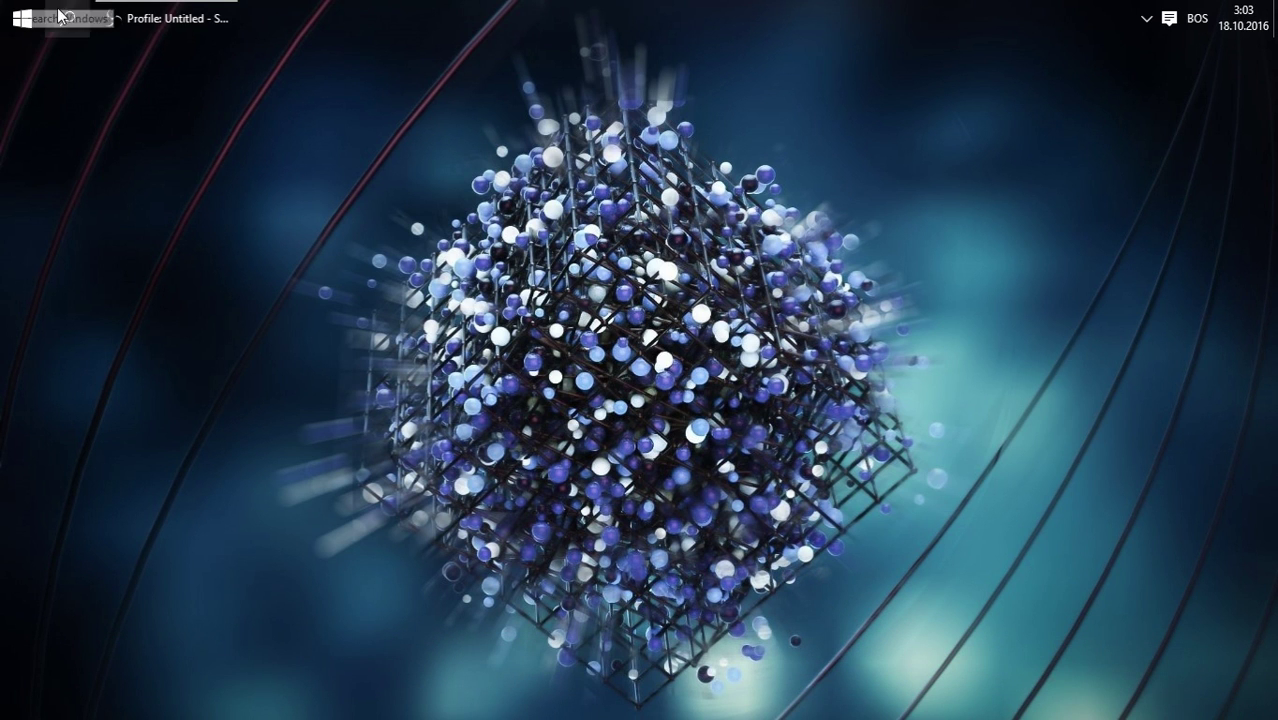
{"action": "left_click", "coordinate": [22, 18]}
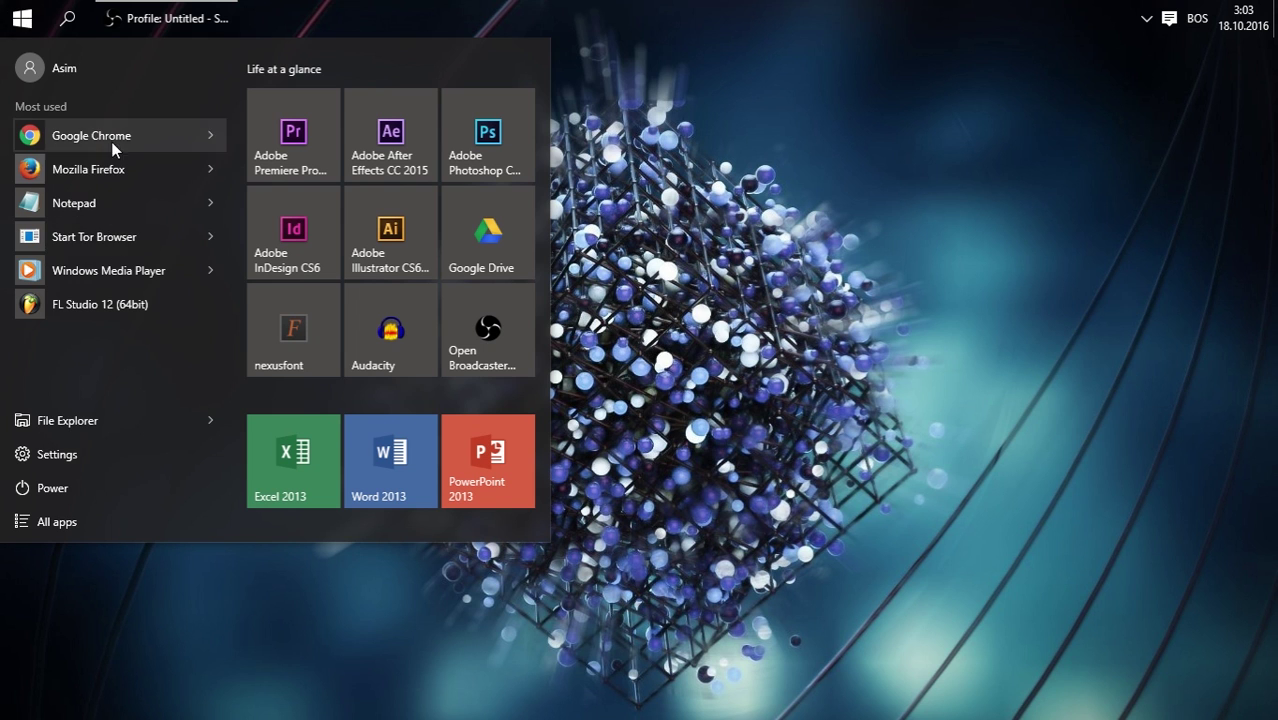
{"action": "left_click", "coordinate": [590, 318]}
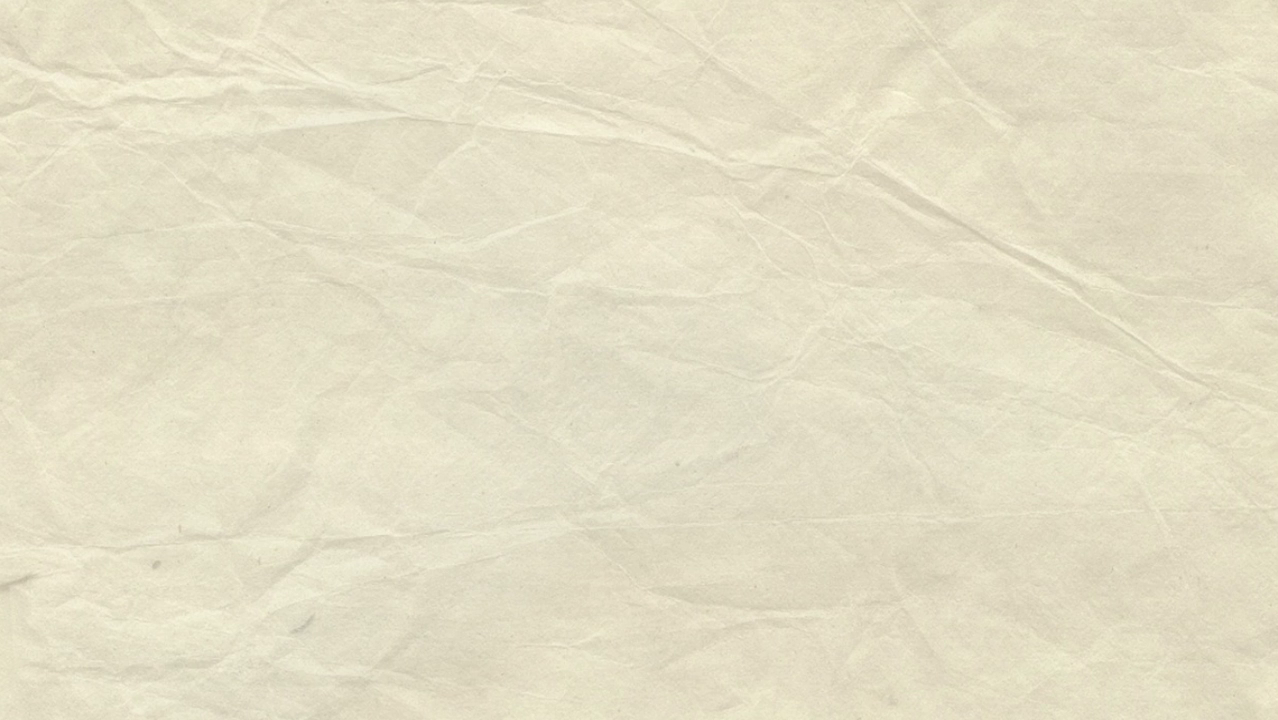